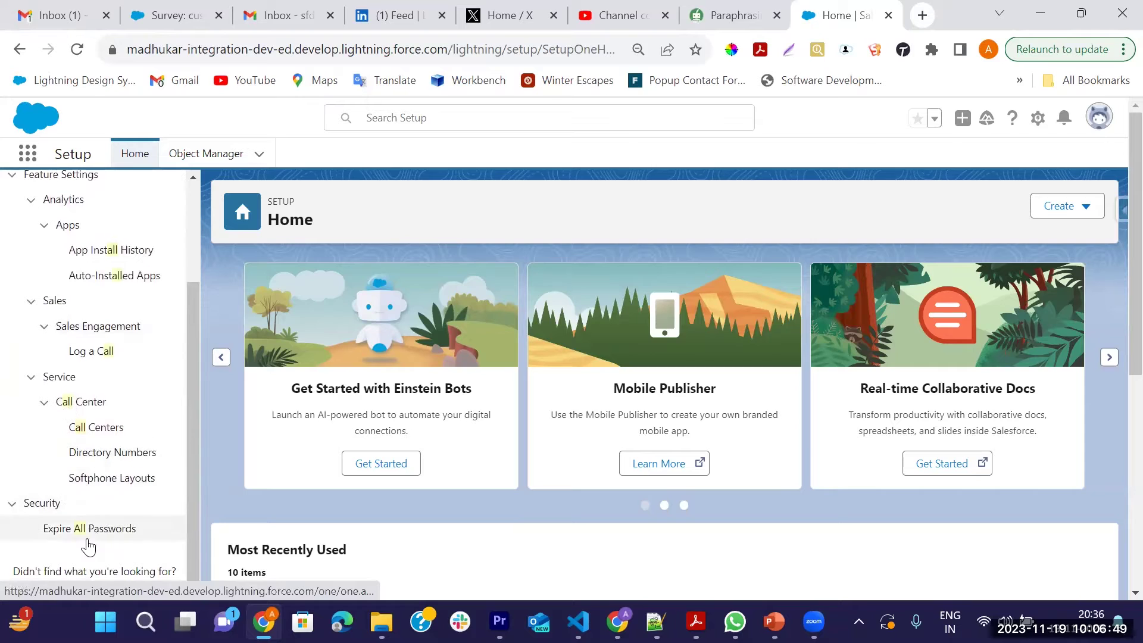
# Search Quick Find for 'Digi' and open Digital Experiences > Settings
pyautogui.scroll(2, 94, 384)
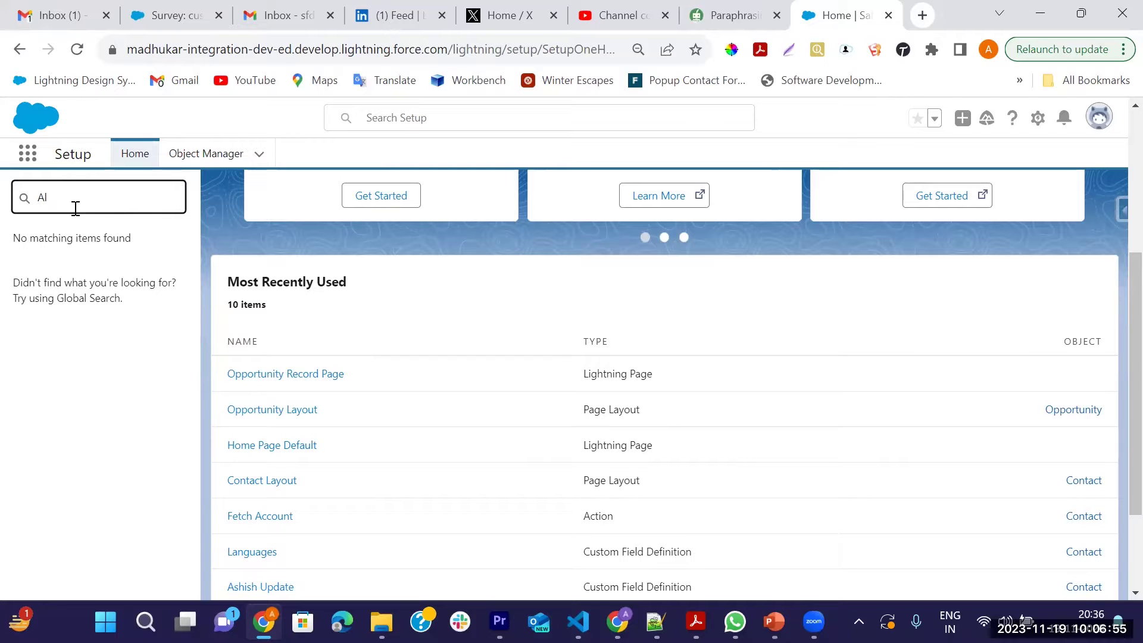
pyautogui.press('BackSpace')
pyautogui.press('BackSpace')
pyautogui.write('D')
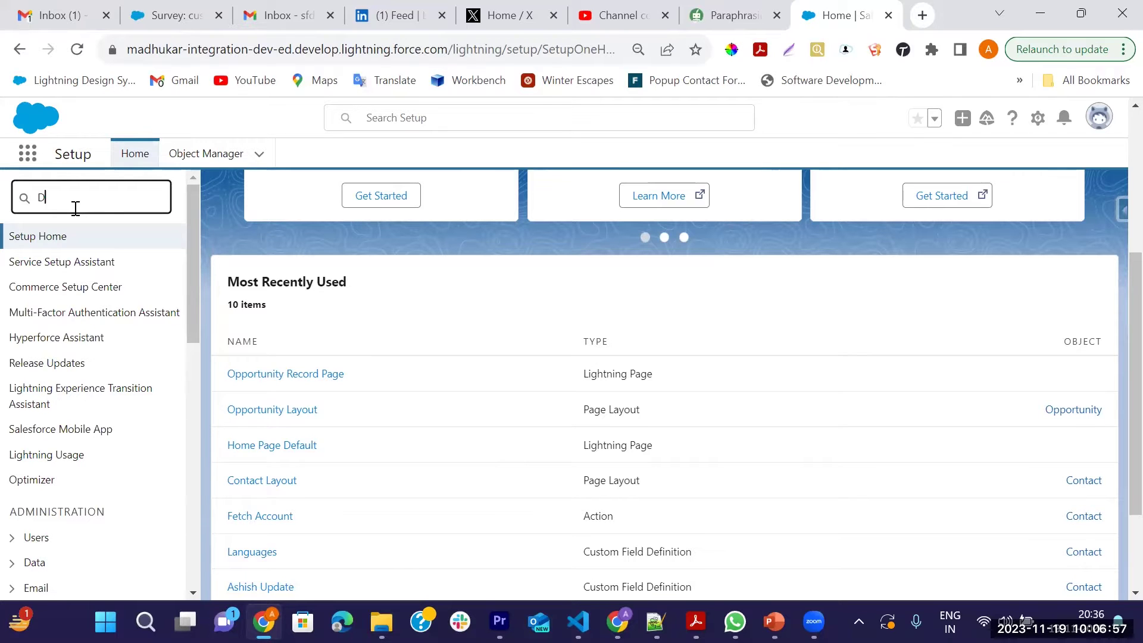
pyautogui.write('igi')
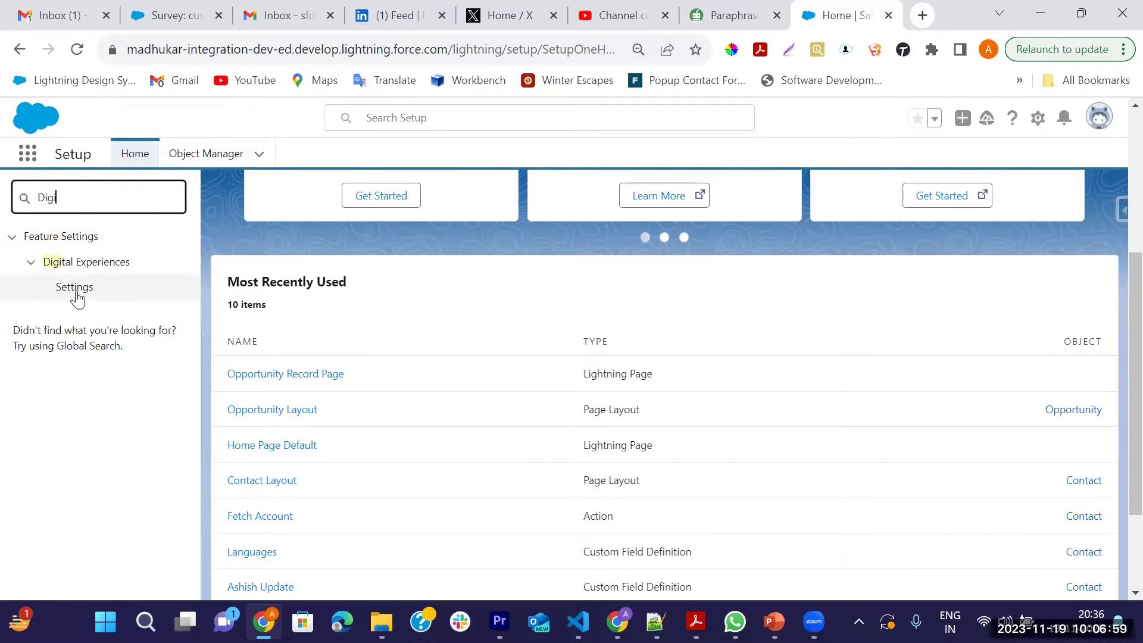
pyautogui.click(75, 291)
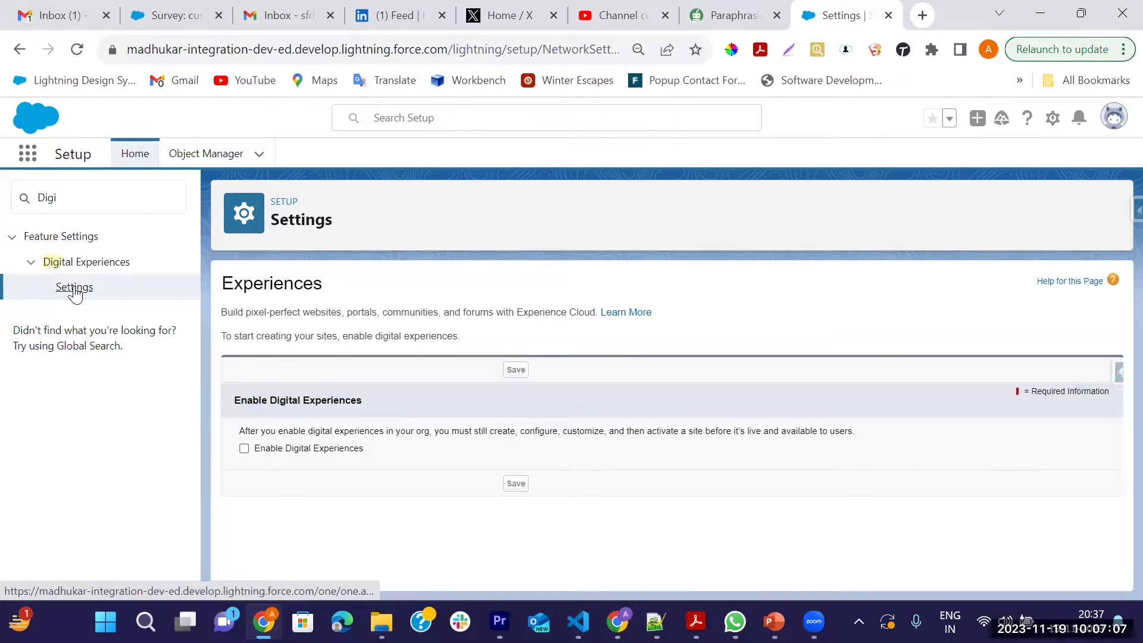
# Enable Digital Experiences, save, and accept registering the Experience Cloud sites domain
pyautogui.click(244, 449)
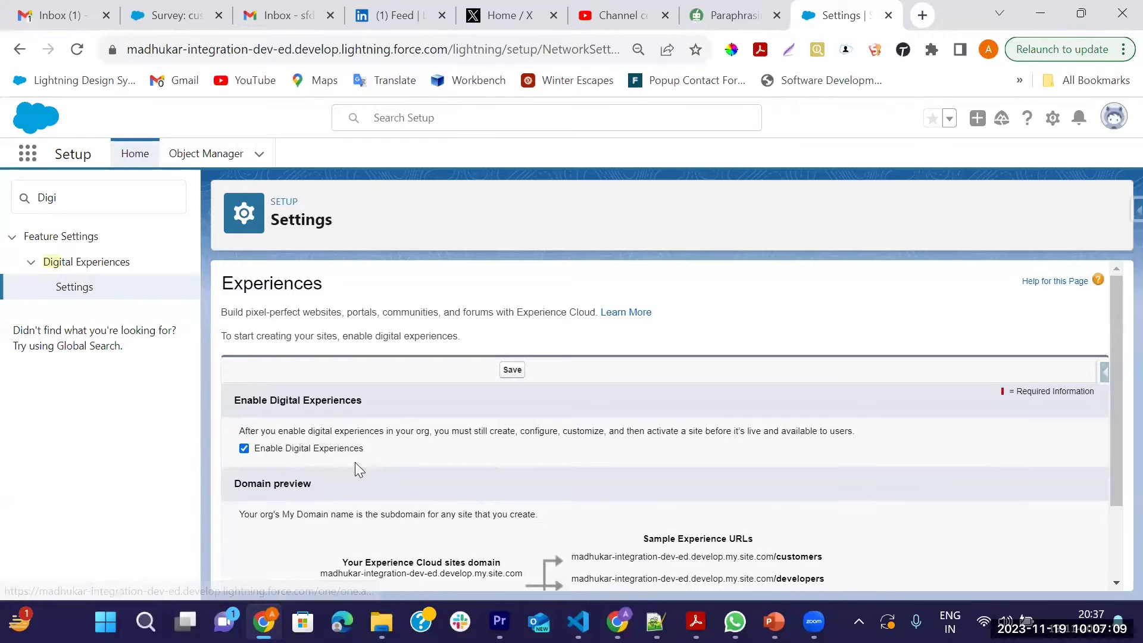
pyautogui.scroll(-2, 439, 446)
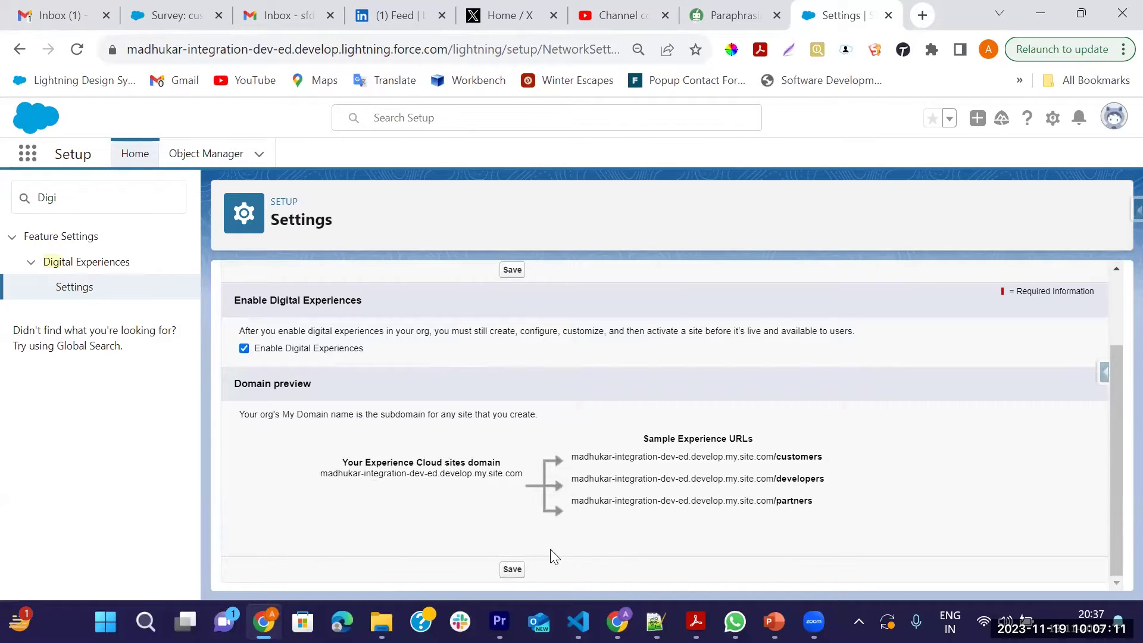
pyautogui.click(511, 573)
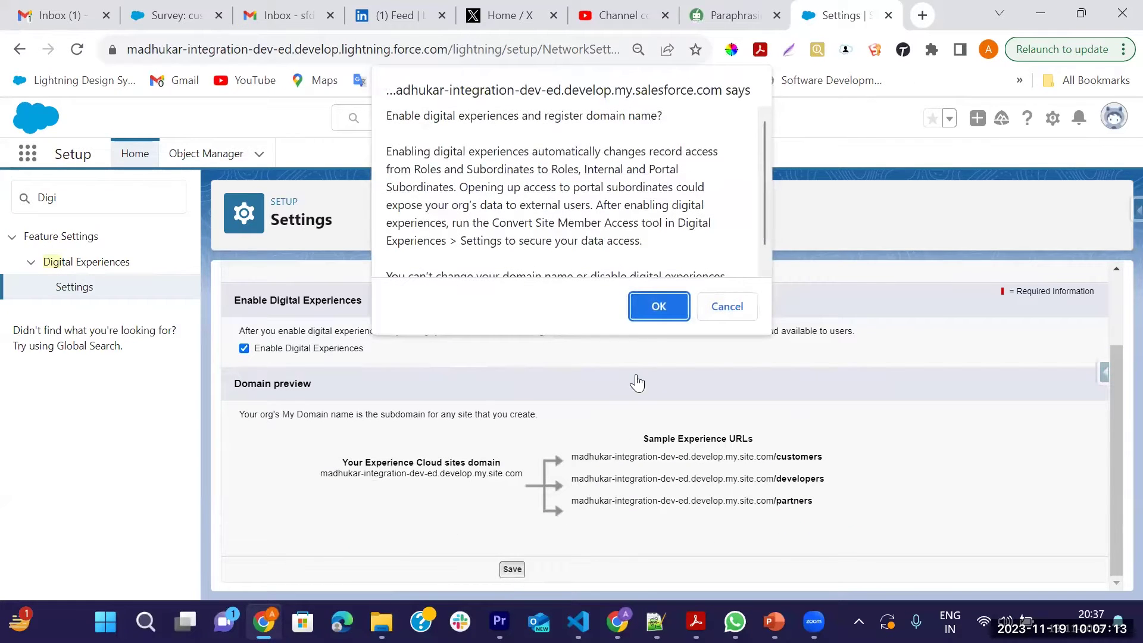
pyautogui.scroll(-1, 635, 194)
pyautogui.click(660, 305)
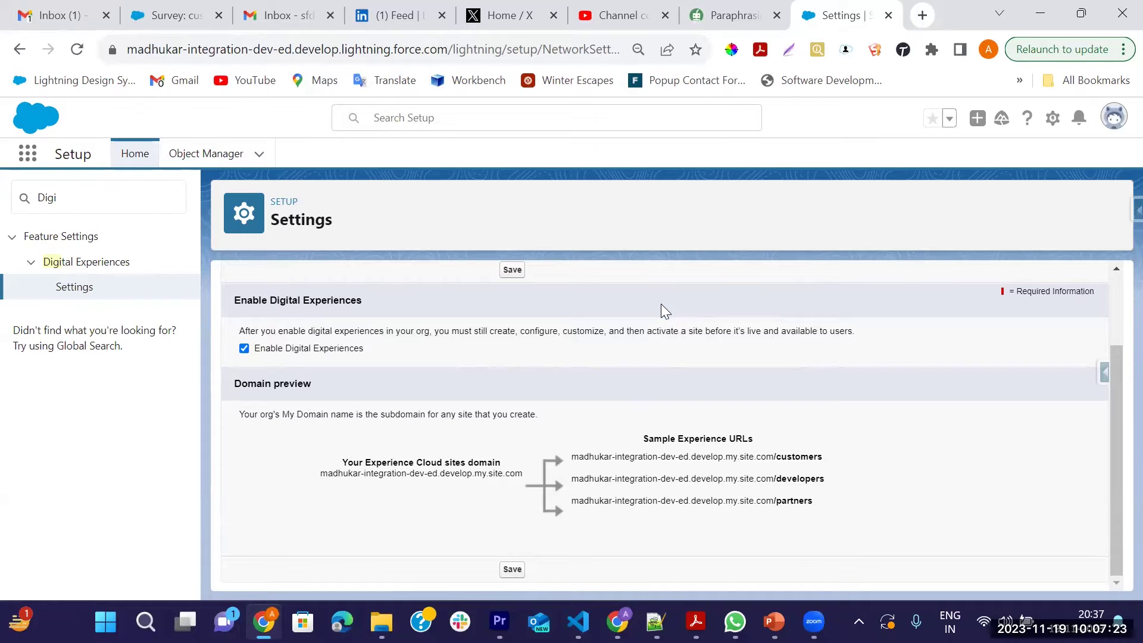
pyautogui.click(515, 573)
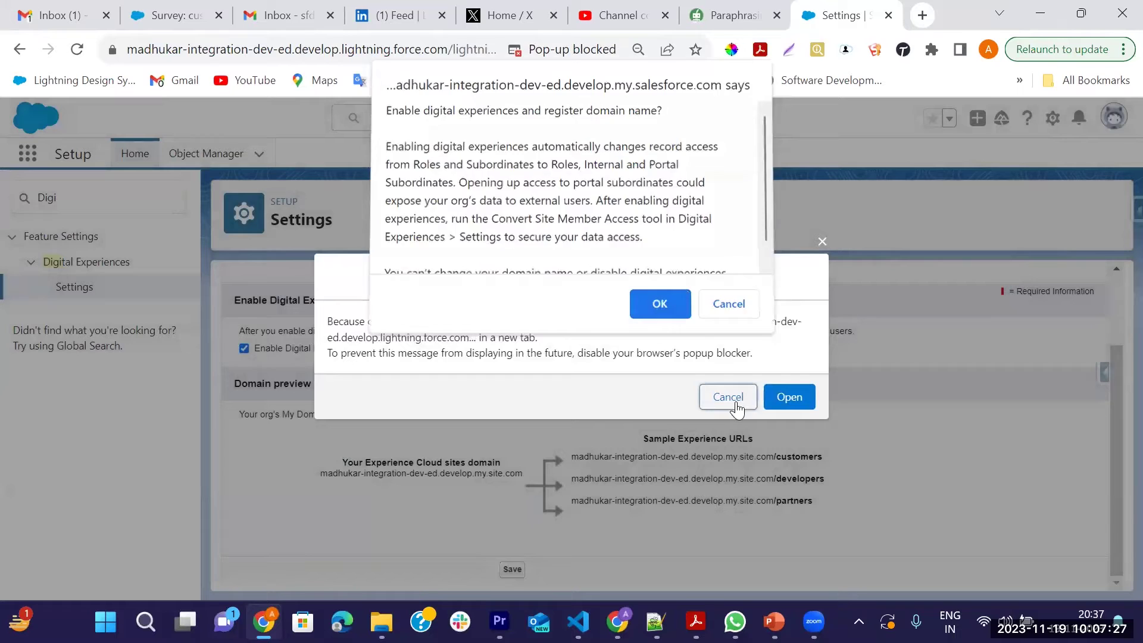
pyautogui.press('Return')
# Allow the blocked page, close the extra loading tab, and return to Setup search
pyautogui.click(778, 402)
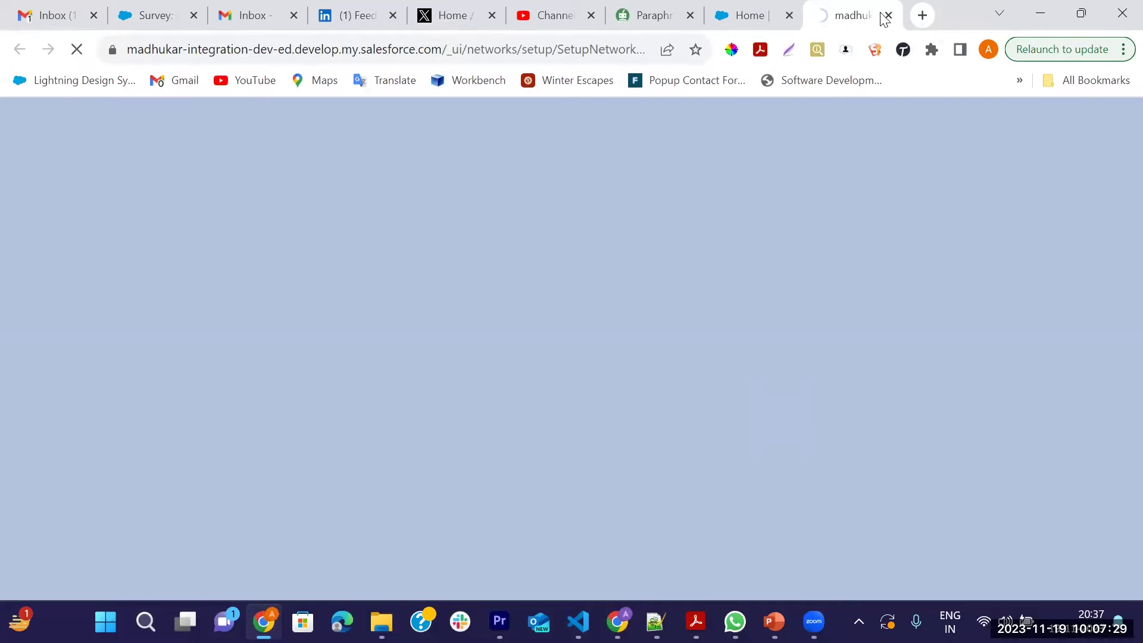
pyautogui.click(887, 15)
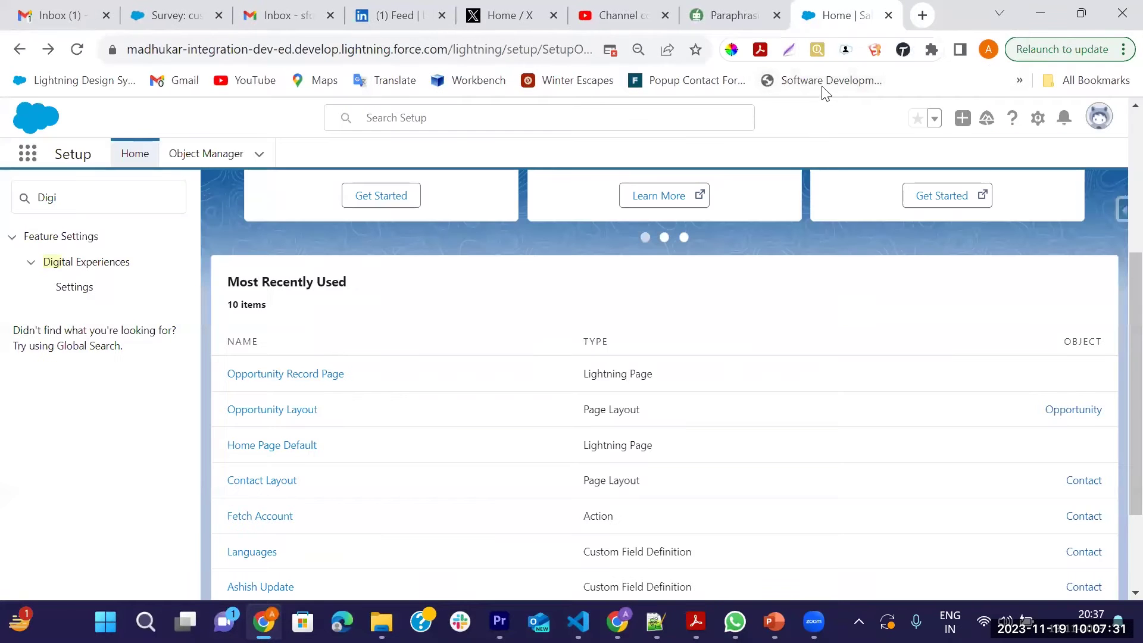
pyautogui.click(108, 203)
# Search Setup for 'All Sites' and open the empty Digital Experiences > All Sites list
pyautogui.press('BackSpace')
pyautogui.press('BackSpace')
pyautogui.press('BackSpace')
pyautogui.press('BackSpace')
pyautogui.write('A')
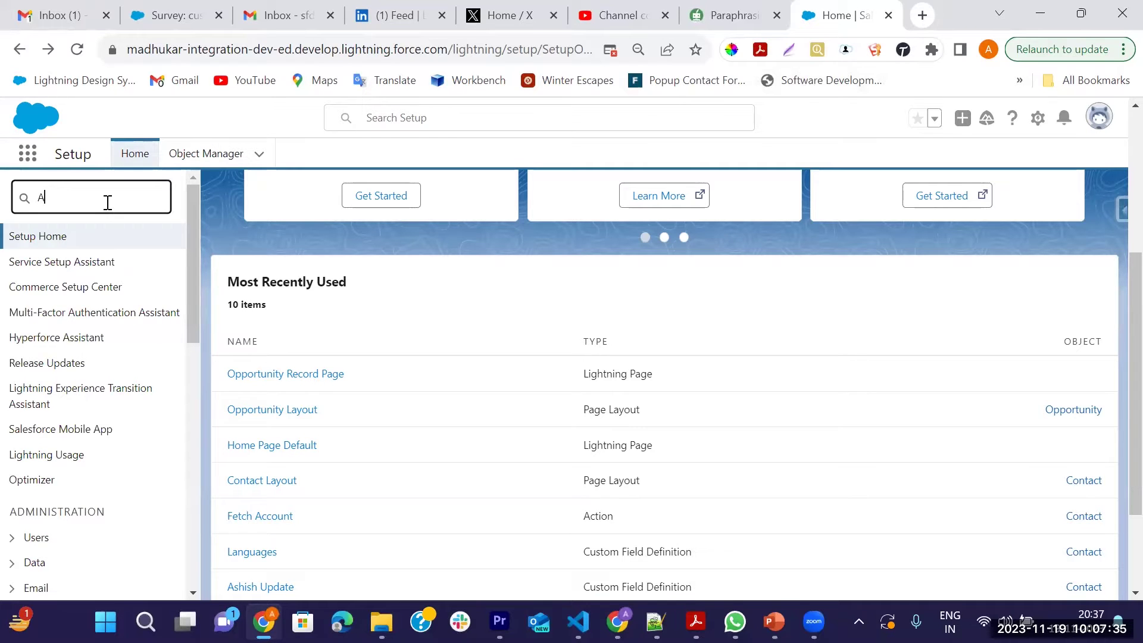
pyautogui.write('ll')
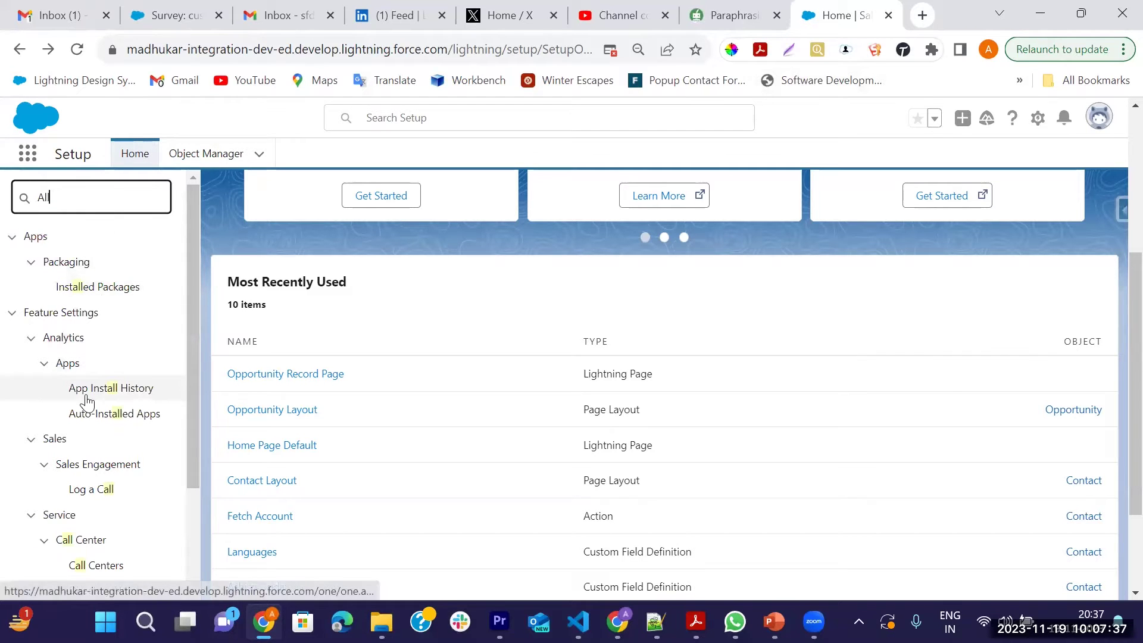
pyautogui.write(' s')
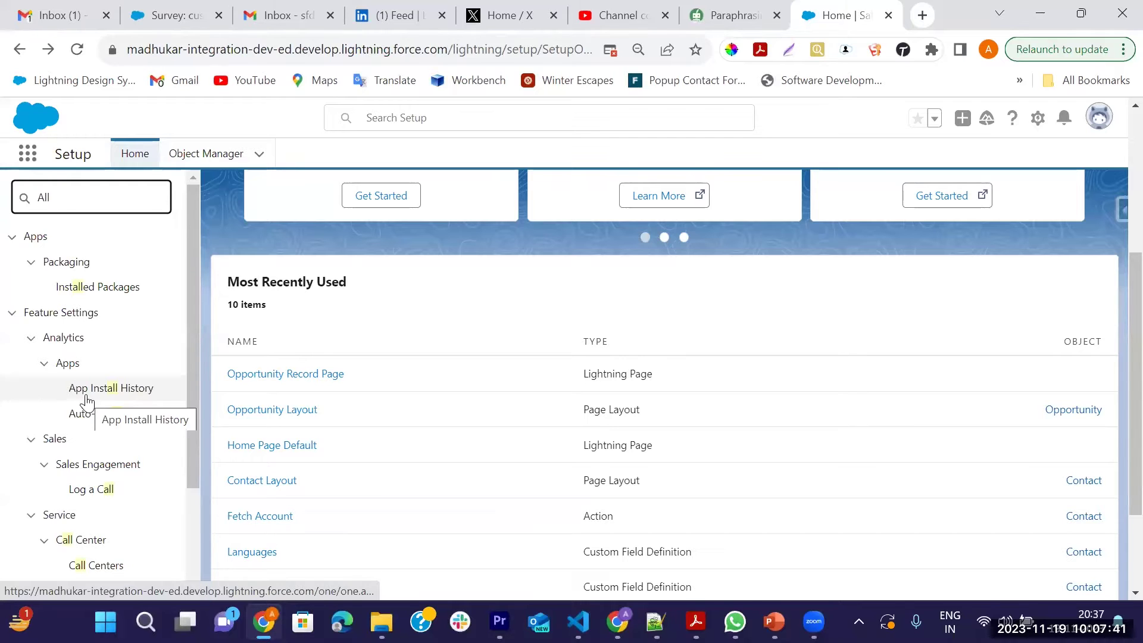
pyautogui.scroll(-5, 87, 403)
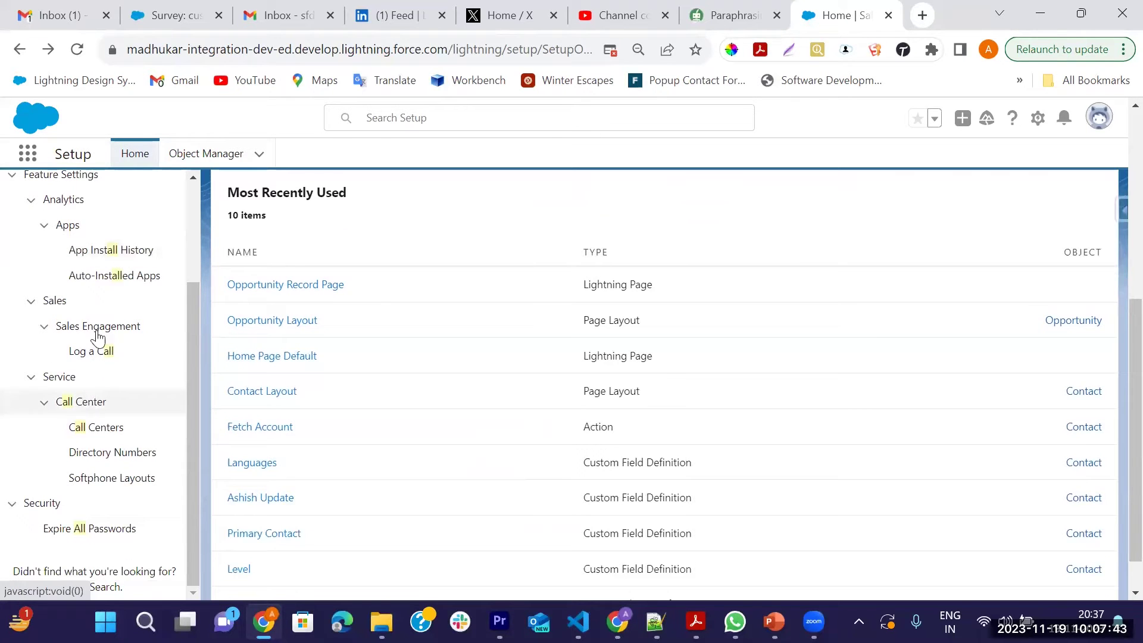
pyautogui.click(179, 251)
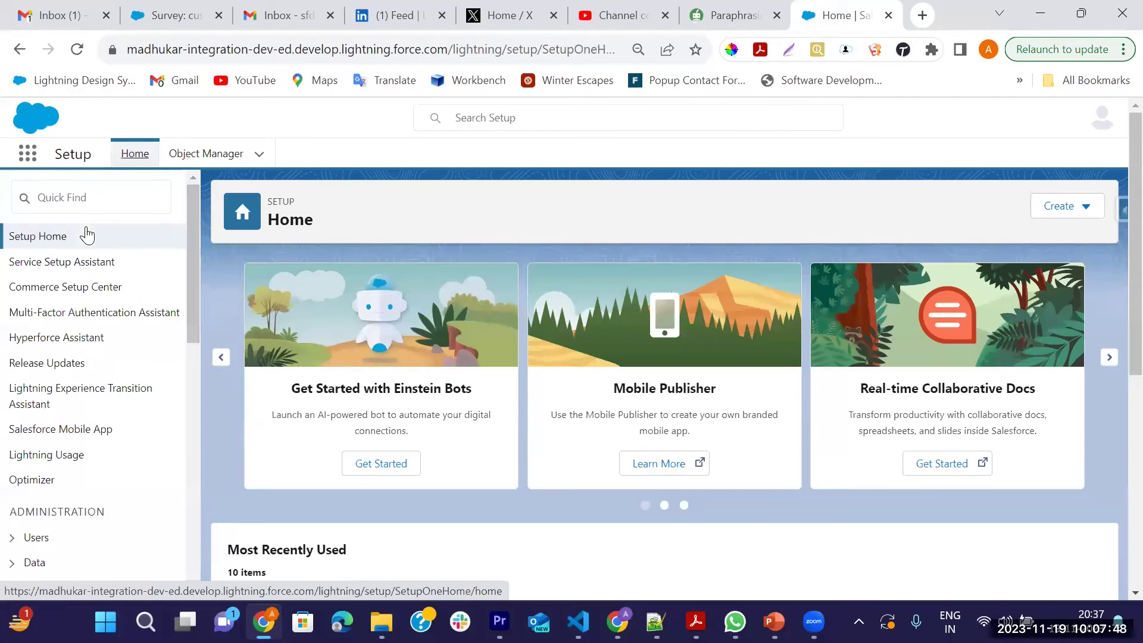
pyautogui.click(97, 202)
pyautogui.write('All S')
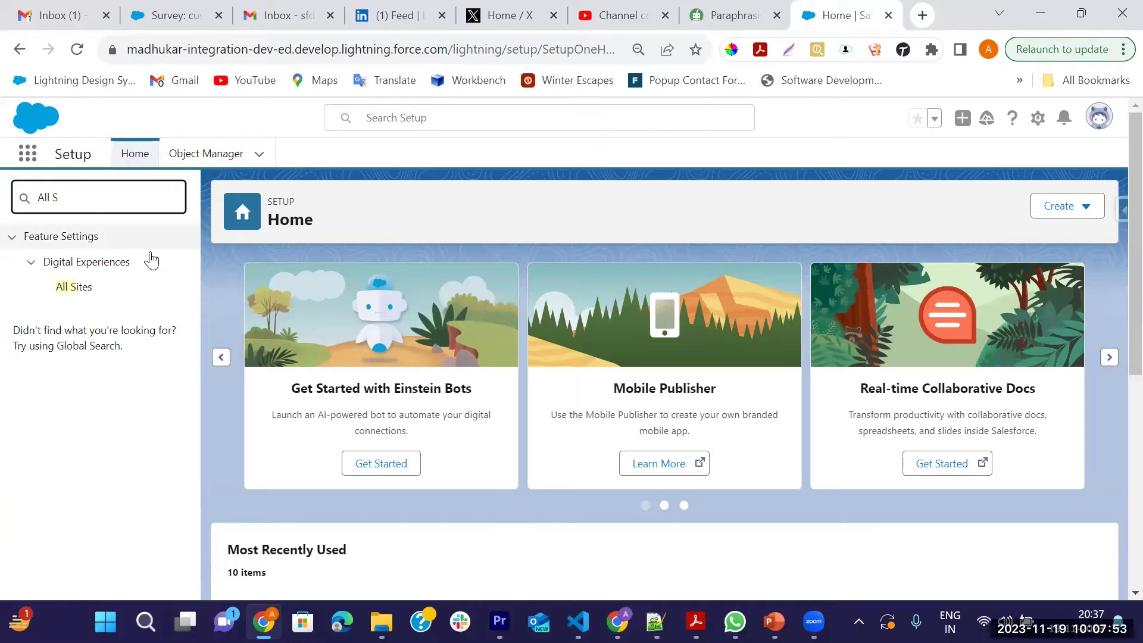
pyautogui.click(75, 291)
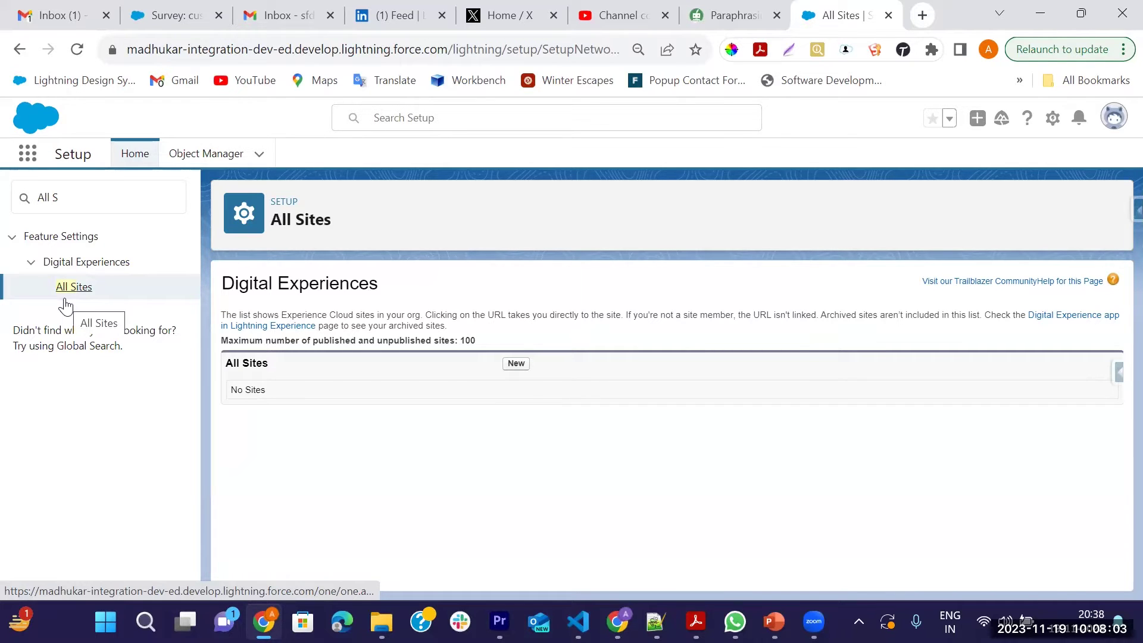
# Start a new site and pick the Customer Service template from the gallery
pyautogui.click(518, 365)
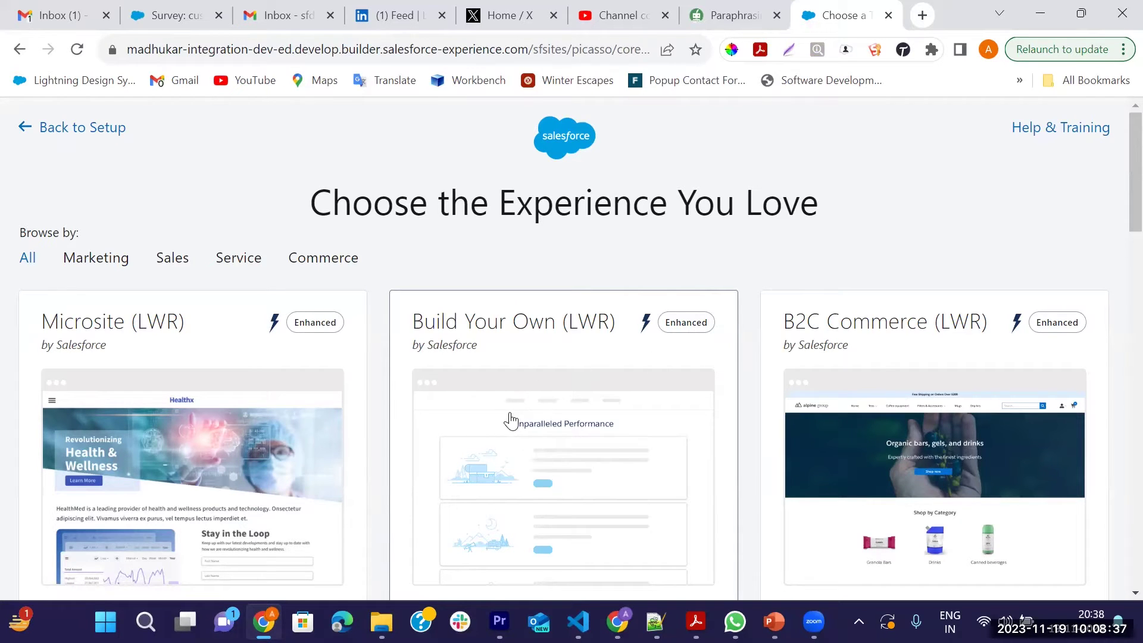
pyautogui.scroll(-1, 510, 420)
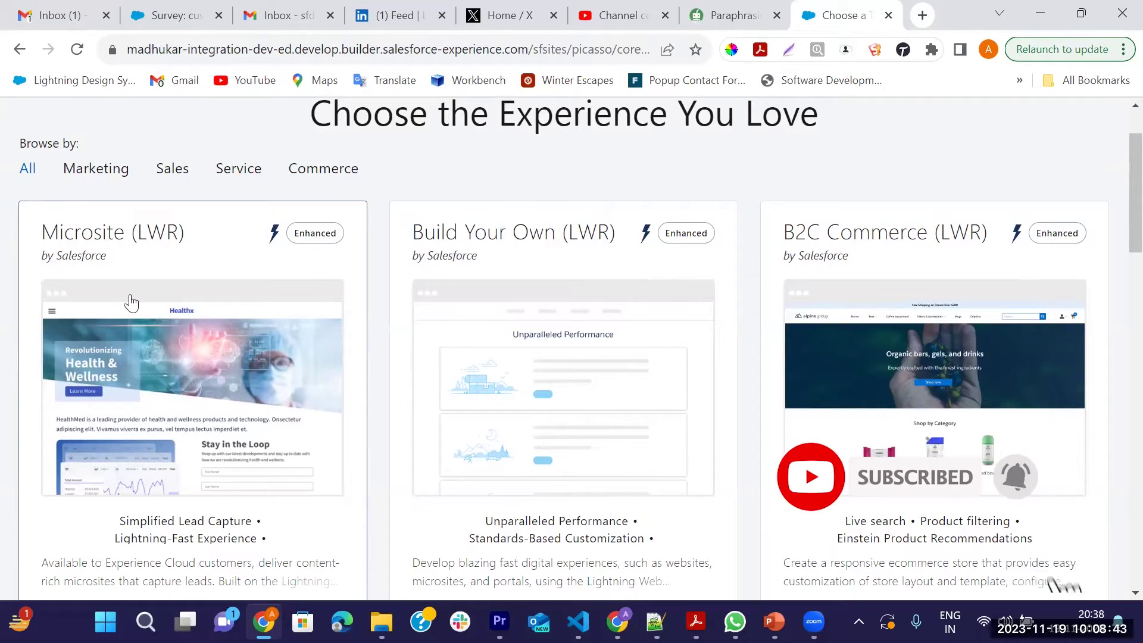
pyautogui.scroll(-1, 267, 414)
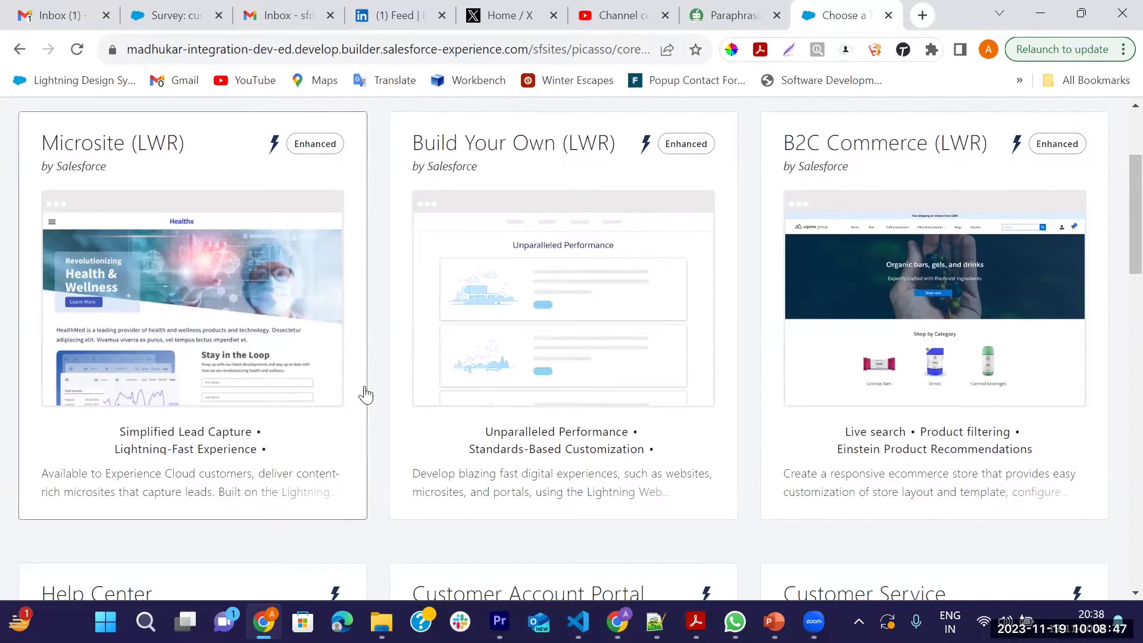
pyautogui.scroll(-2, 326, 389)
pyautogui.scroll(-1, 326, 388)
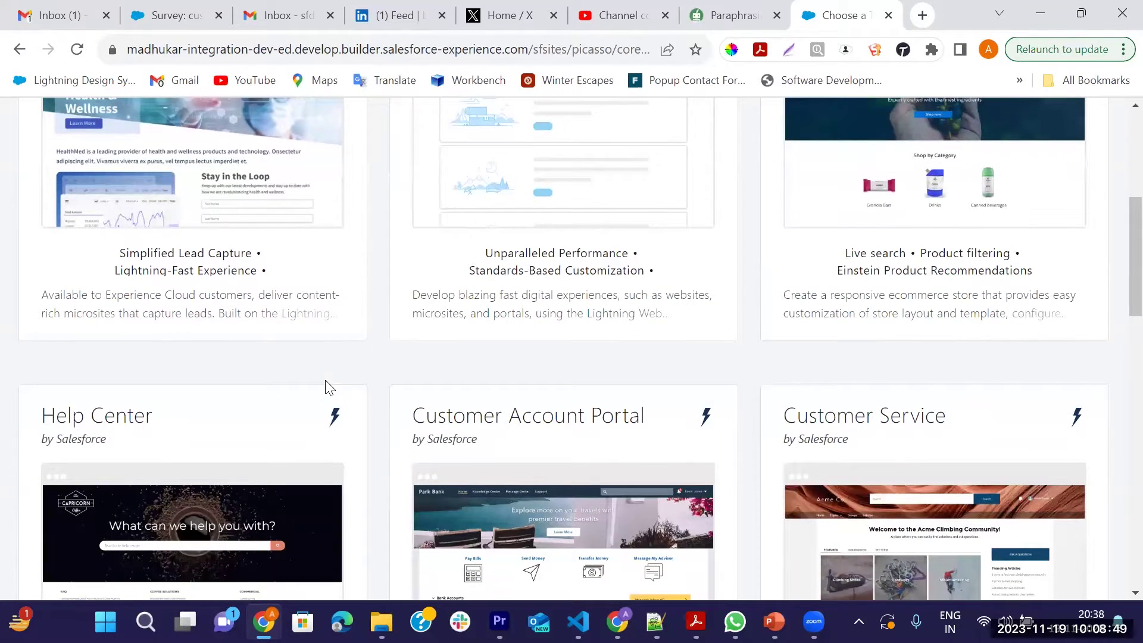
pyautogui.scroll(-2, 326, 389)
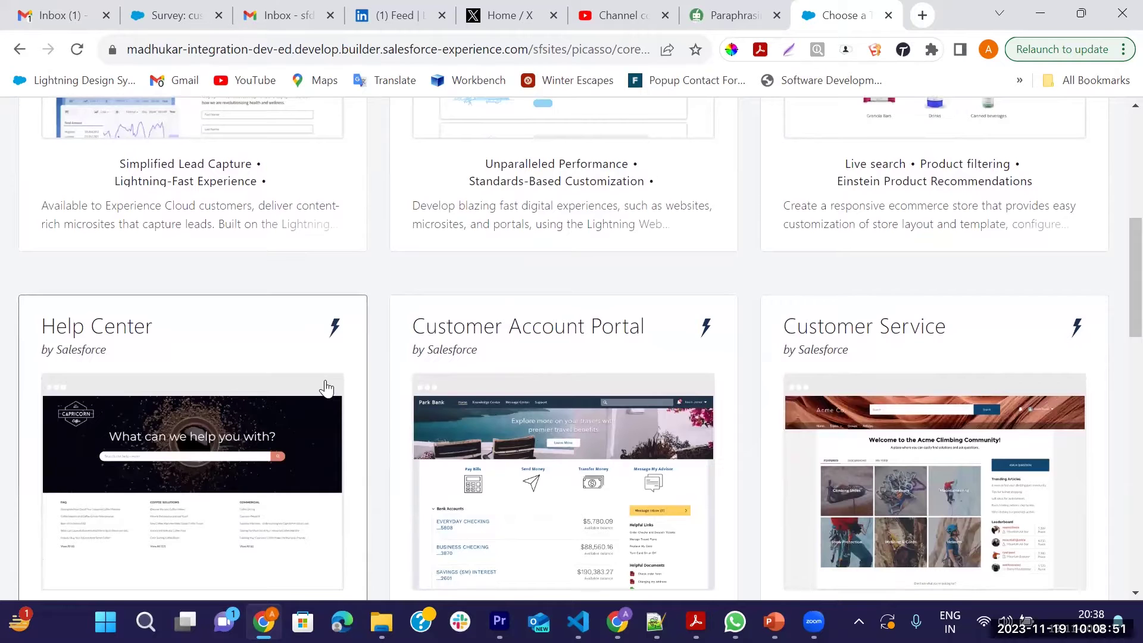
pyautogui.scroll(-5, 326, 389)
pyautogui.scroll(3, 326, 389)
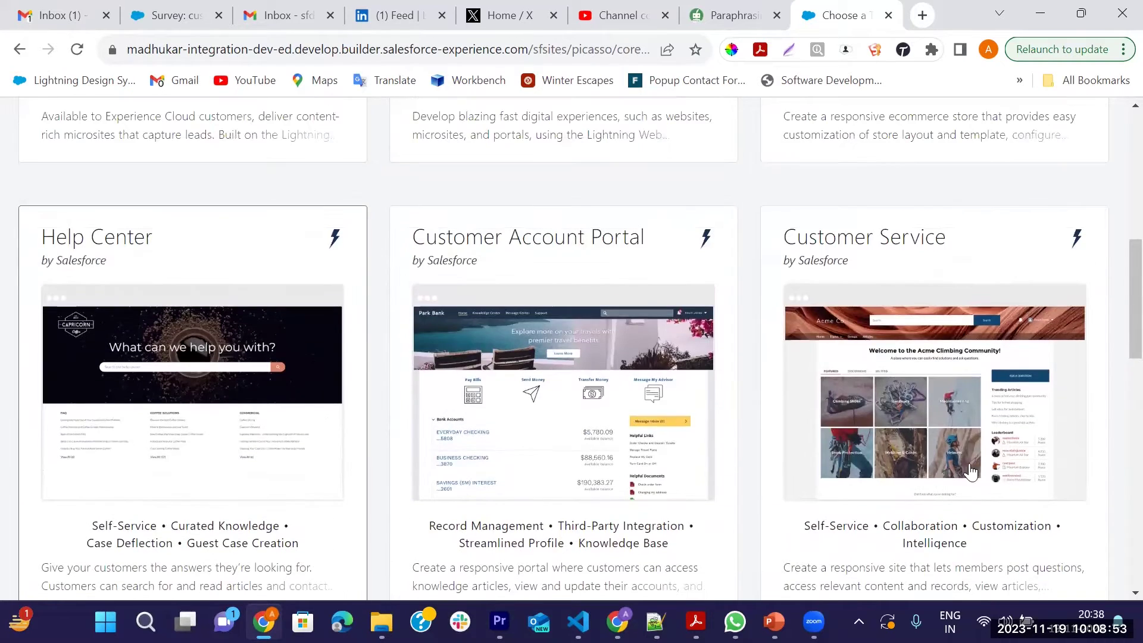
pyautogui.click(940, 411)
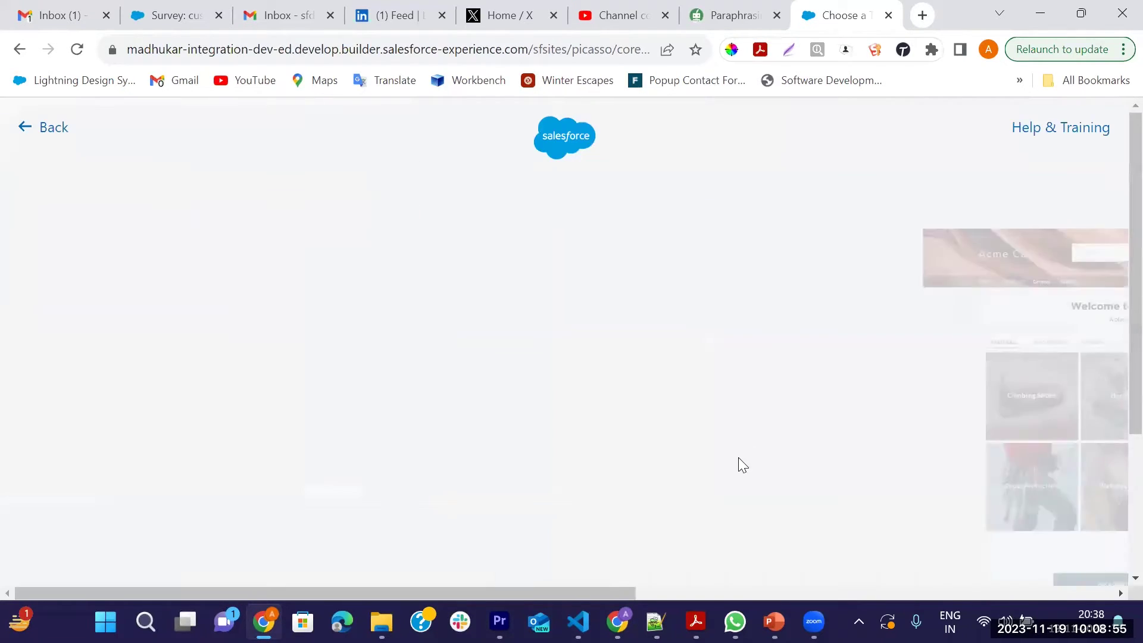
# Name the site 'Survey Site', fill in its URL suffix, and create it
pyautogui.click(725, 298)
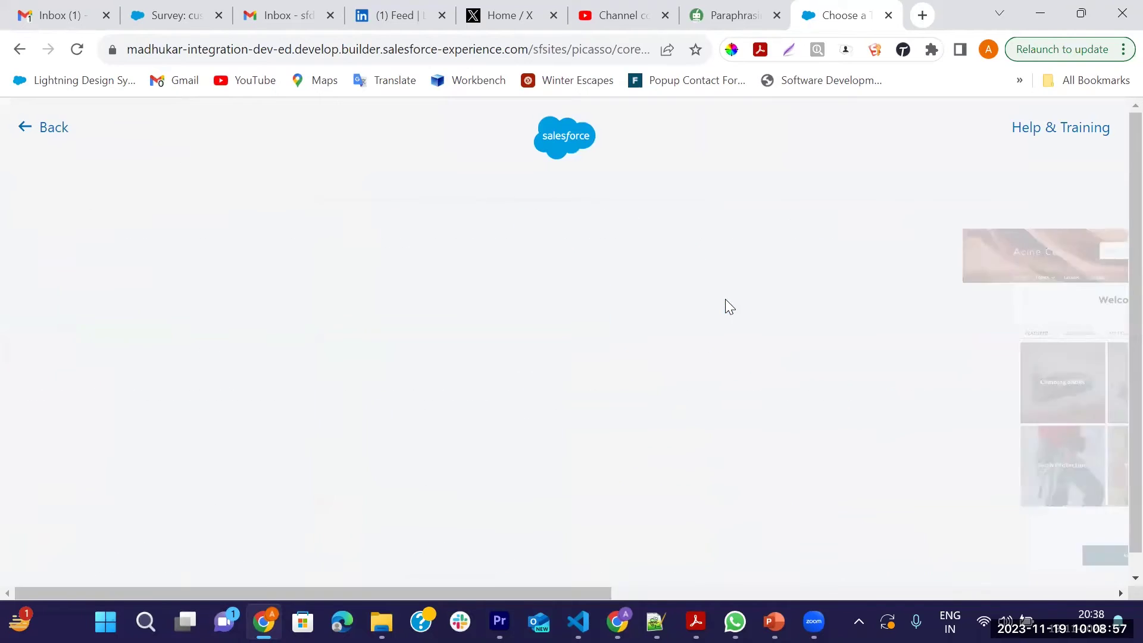
pyautogui.write('Sur')
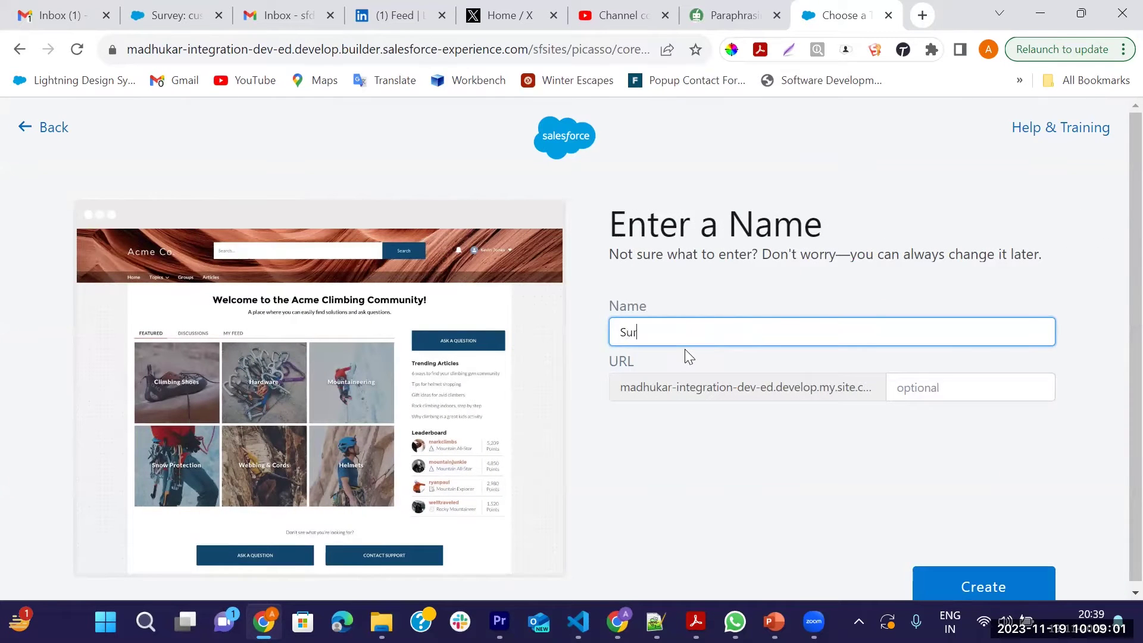
pyautogui.write('vay Site')
pyautogui.press('Left')
pyautogui.press('BackSpace')
pyautogui.write('e')
pyautogui.click(894, 392)
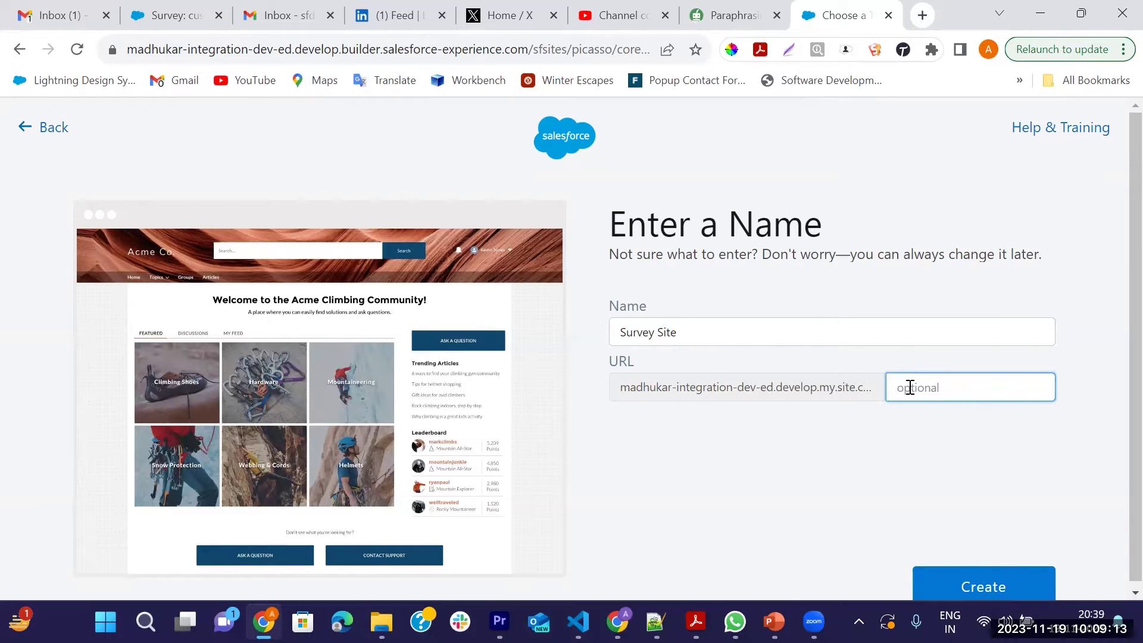
pyautogui.write('surveysite')
pyautogui.click(976, 586)
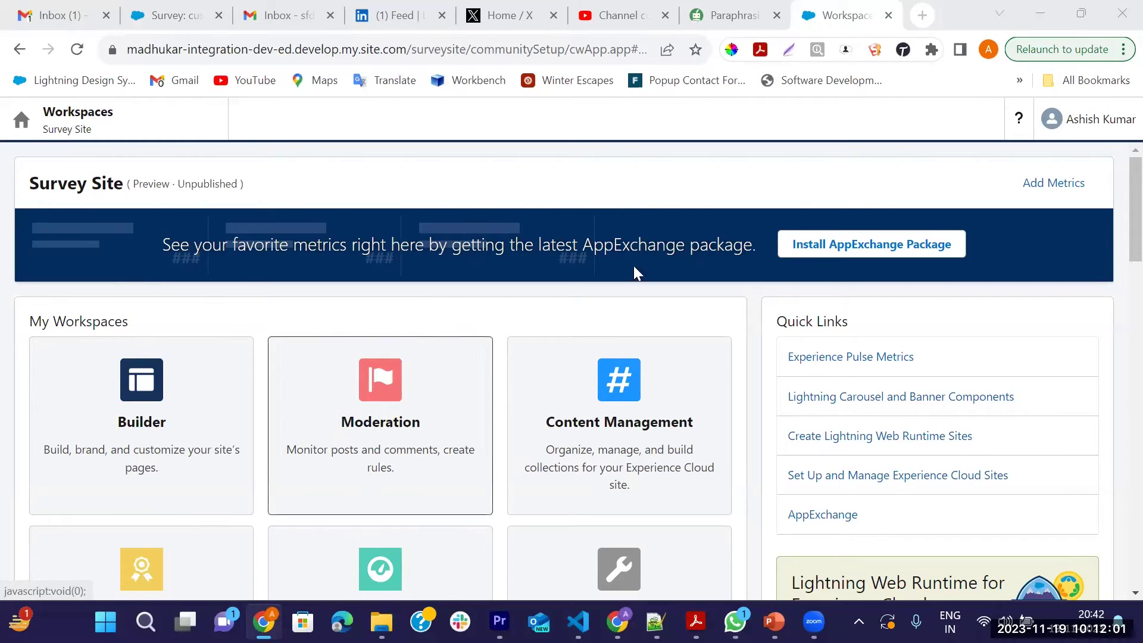
# Activate Survey Site from Administration > Settings and confirm the activation
pyautogui.scroll(-3, 551, 470)
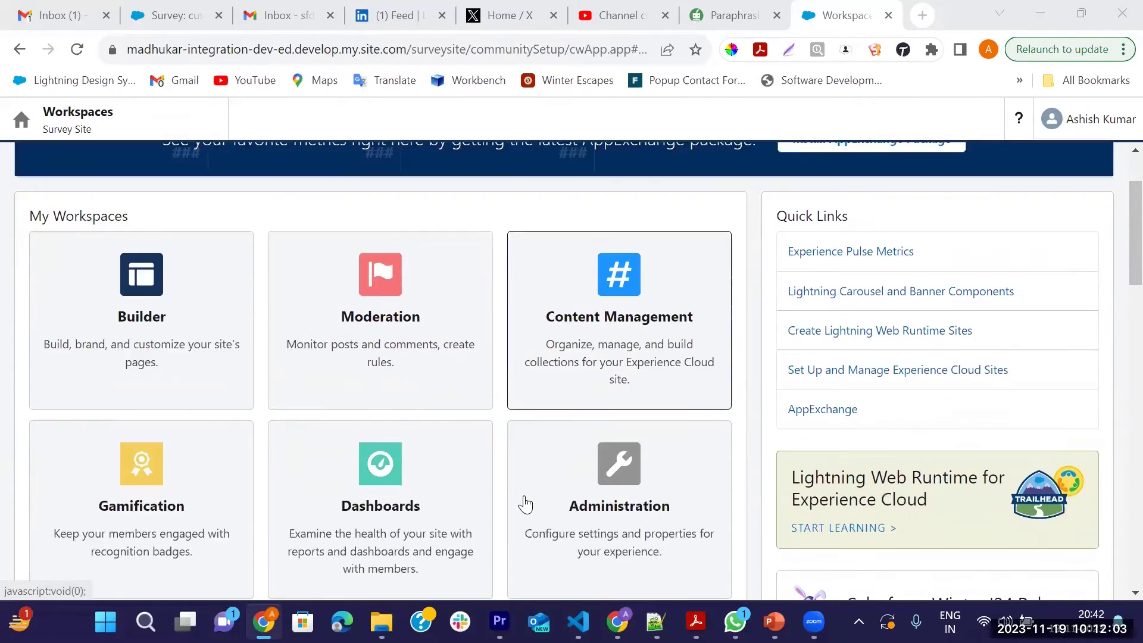
pyautogui.click(619, 429)
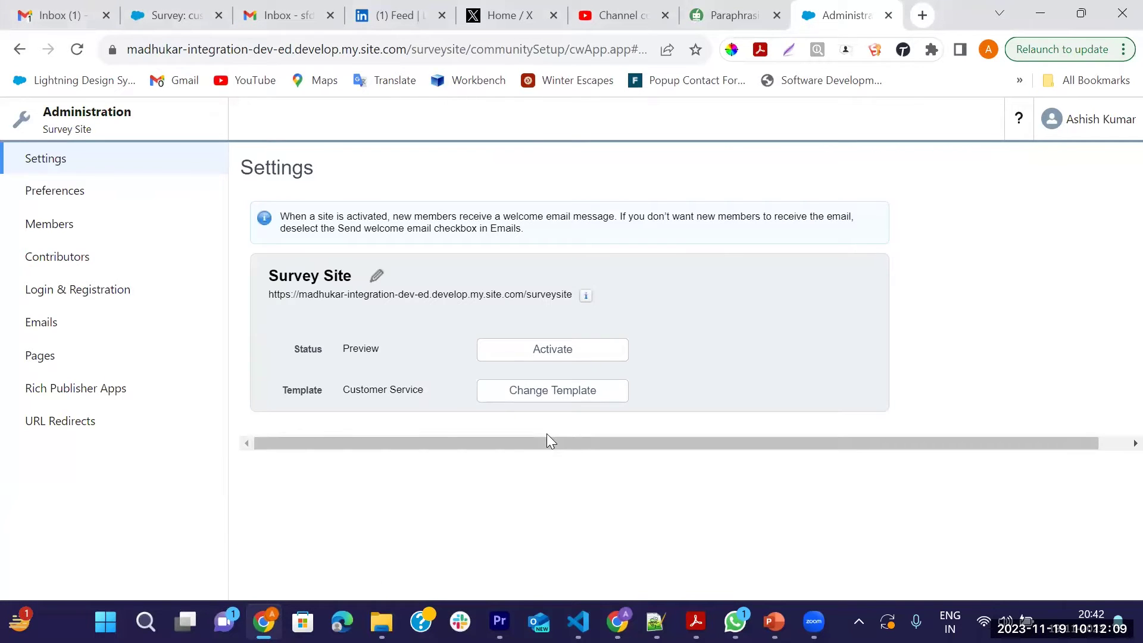
pyautogui.click(528, 363)
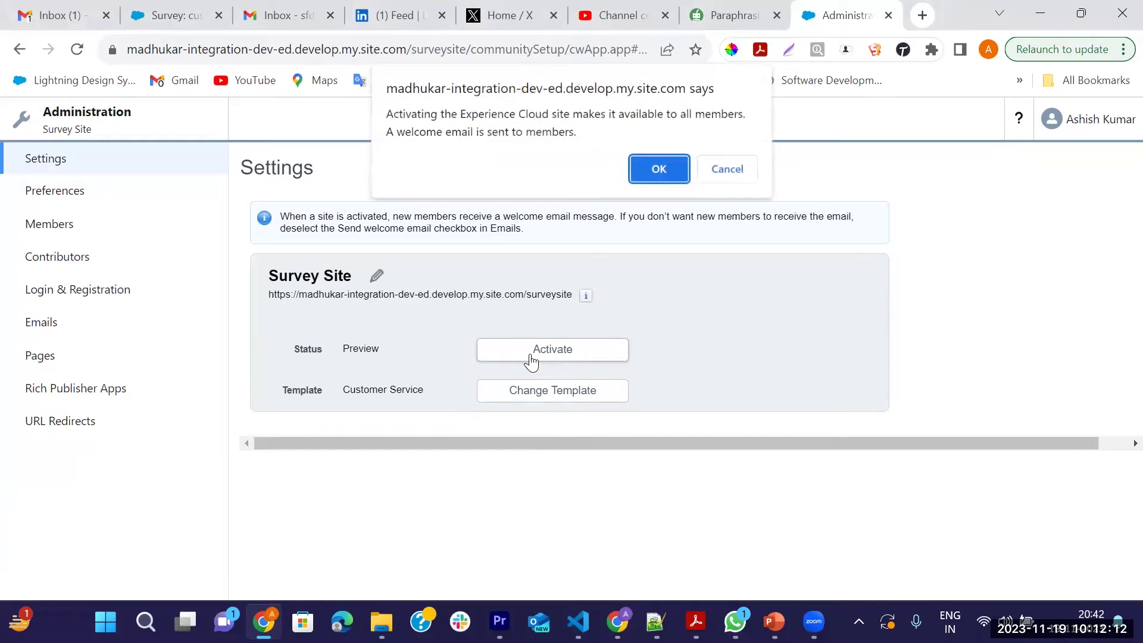
pyautogui.click(658, 172)
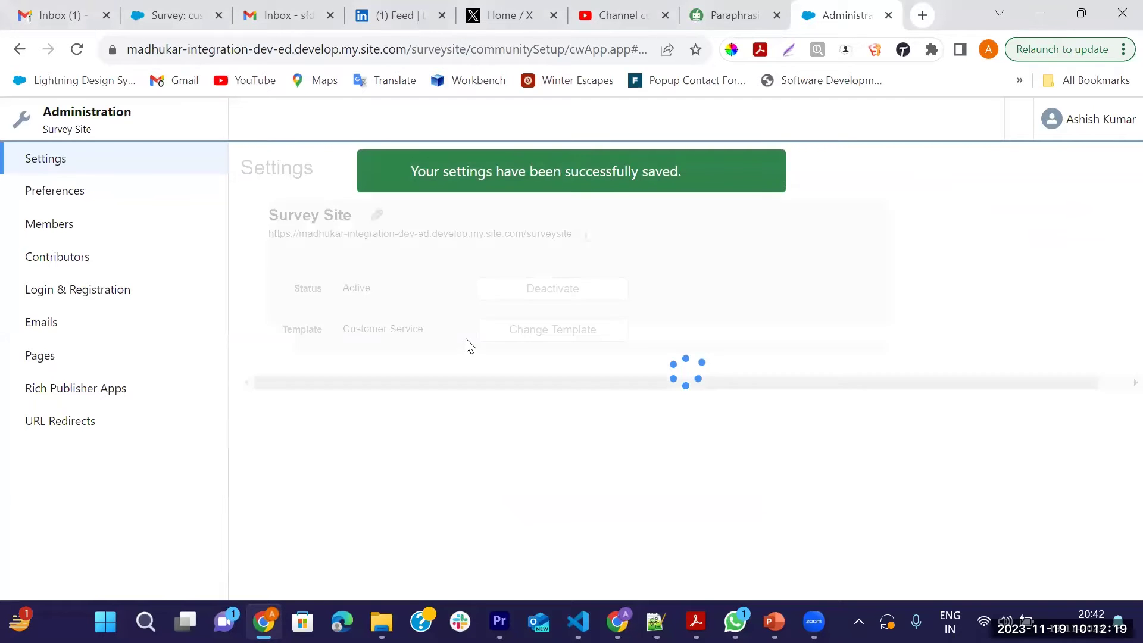
pyautogui.click(761, 173)
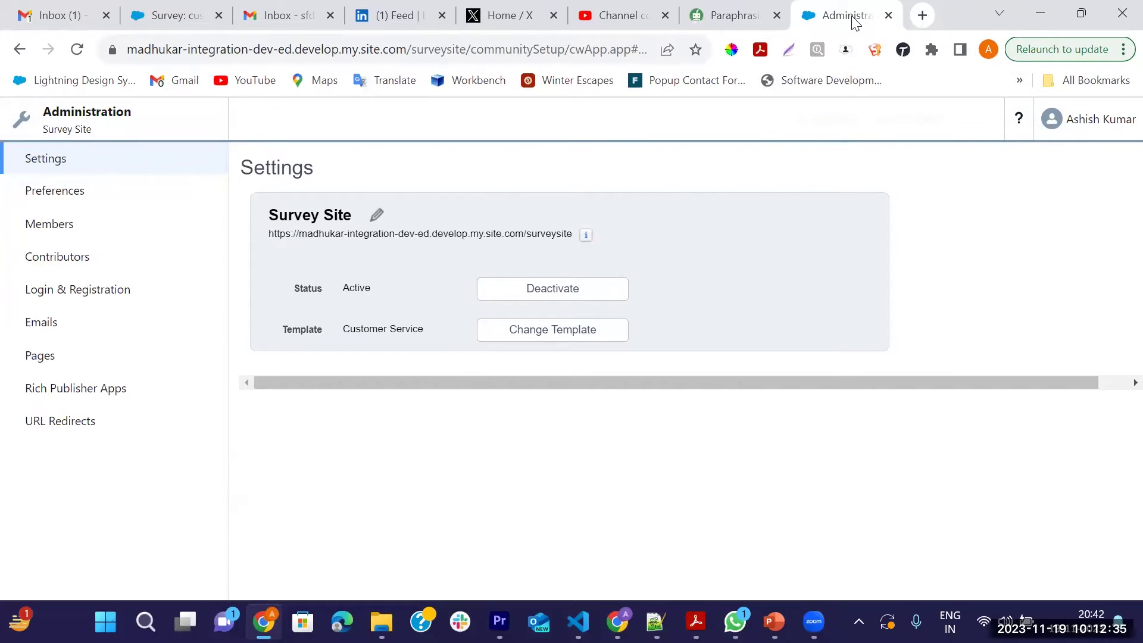
# Navigate back to Setup's All Sites list, now showing Survey Site as Active
pyautogui.click(19, 50)
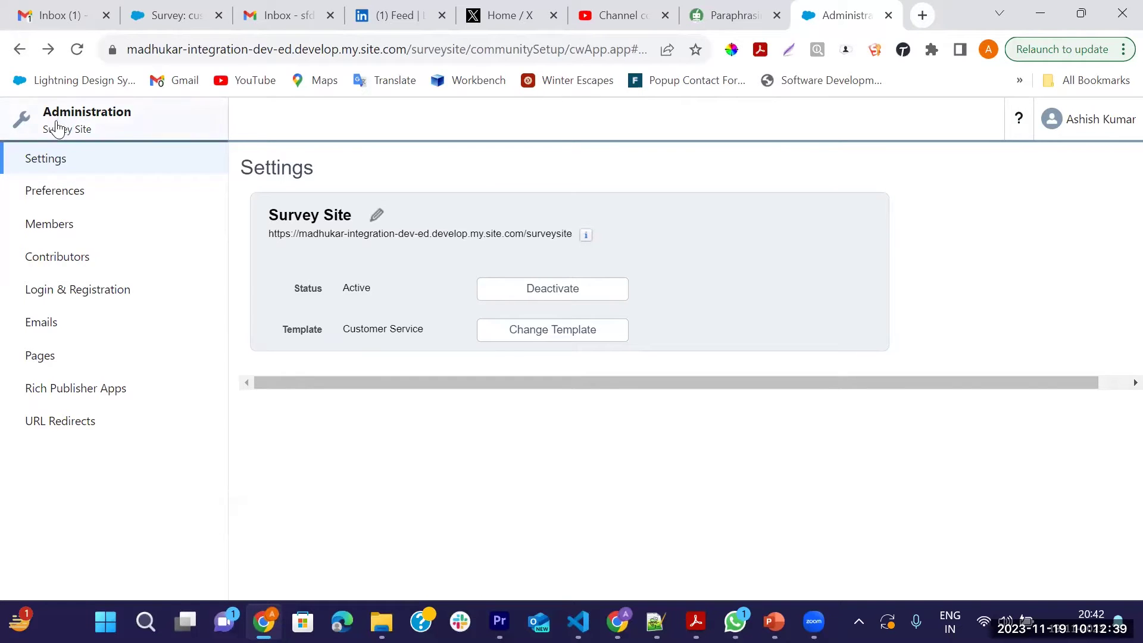
pyautogui.click(18, 50)
pyautogui.click(17, 51)
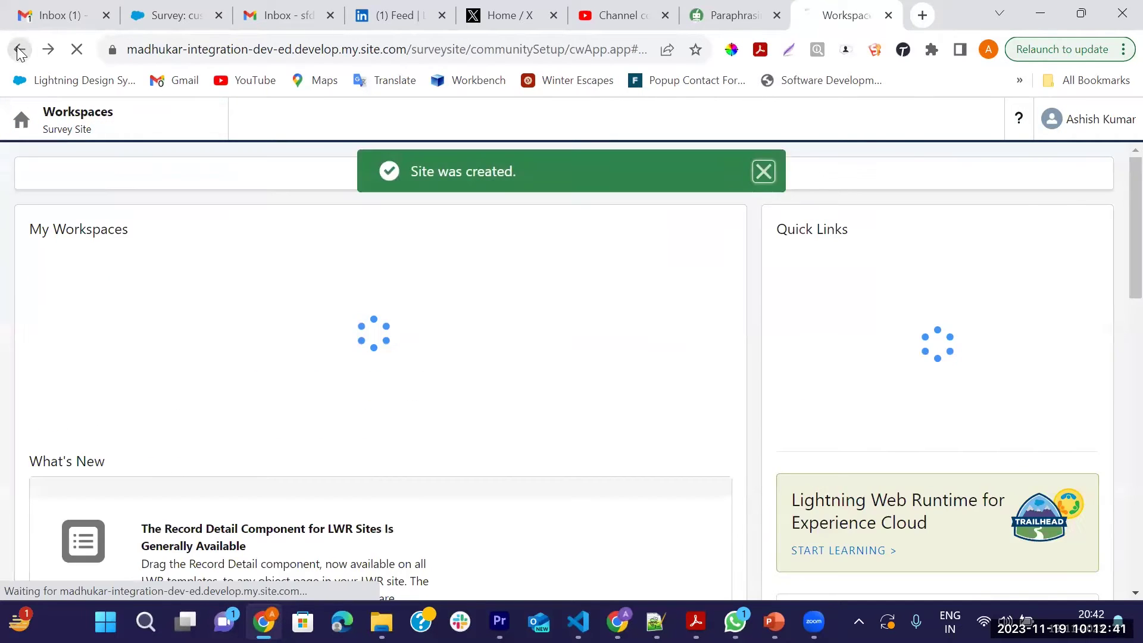
pyautogui.click(763, 172)
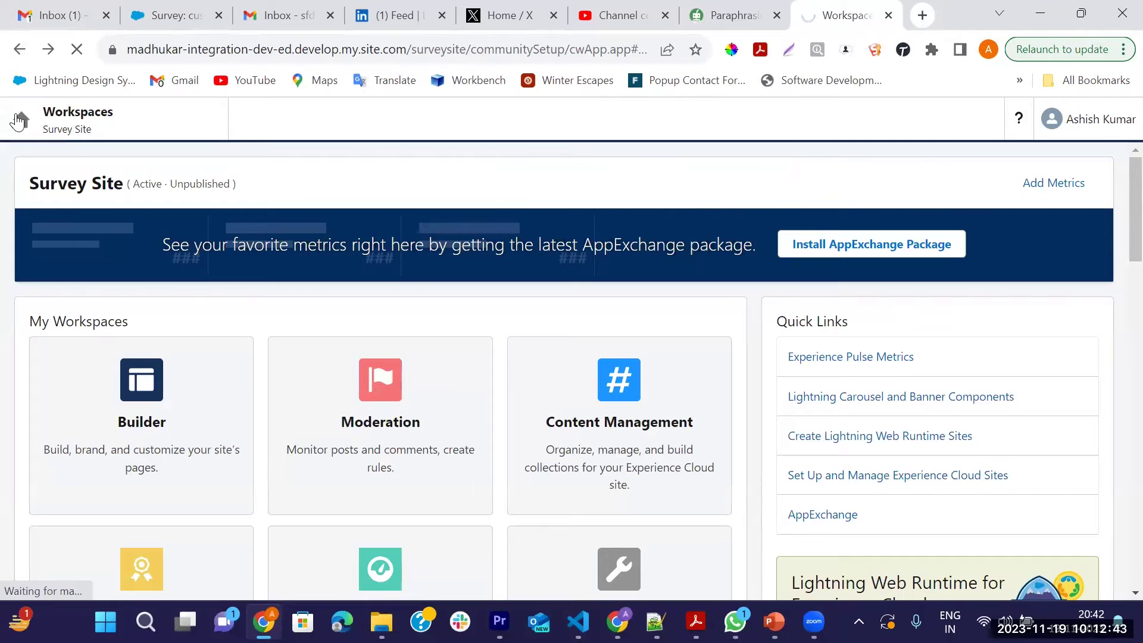
pyautogui.click(19, 50)
pyautogui.click(18, 51)
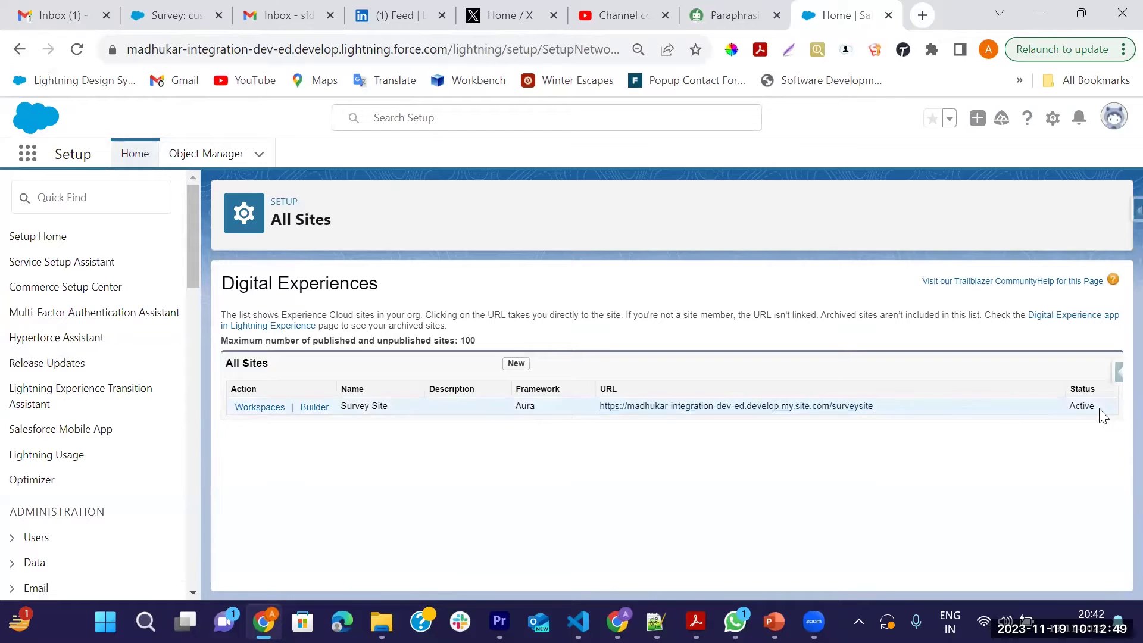
# Search Setup for 'survey' and open Survey Settings under Feature Settings
pyautogui.doubleClick(1085, 409)
pyautogui.click(129, 200)
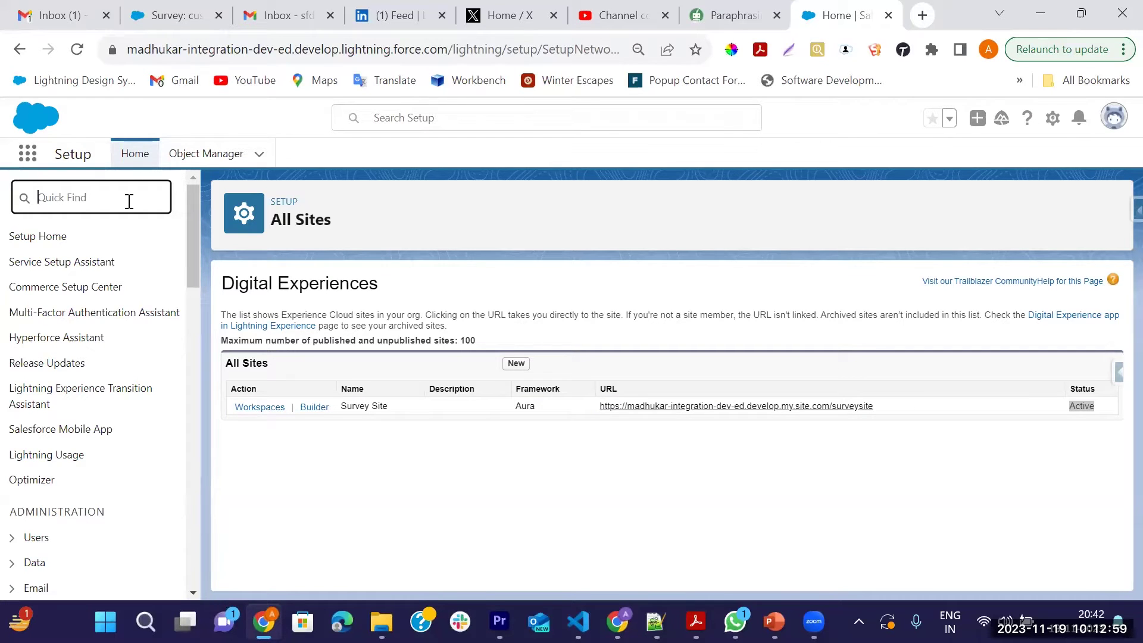
pyautogui.write('survey')
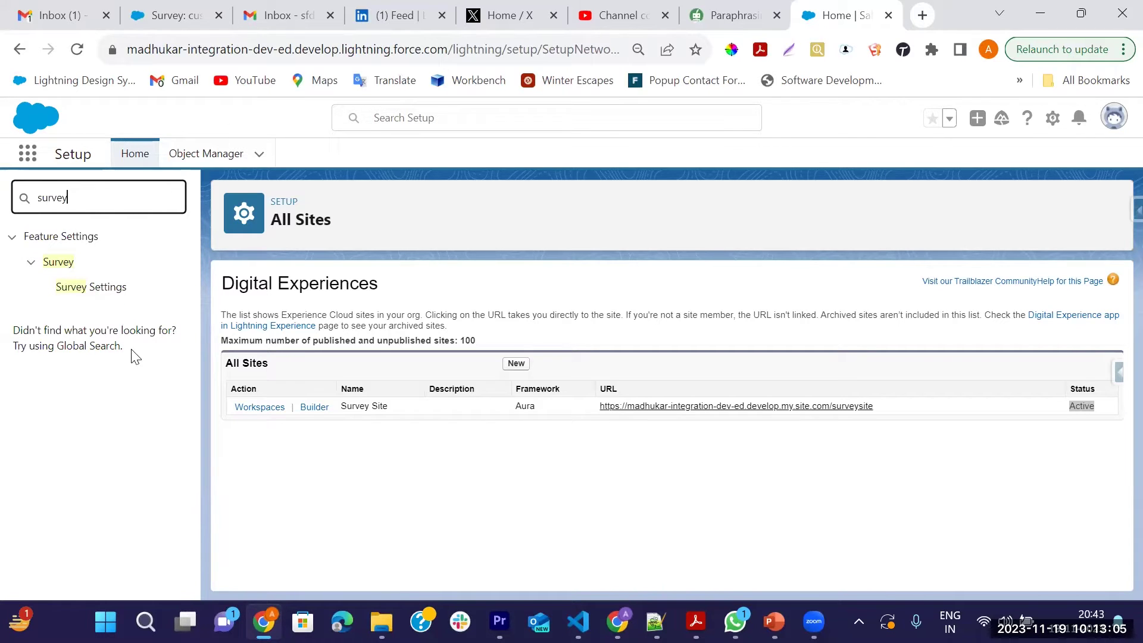
pyautogui.click(94, 290)
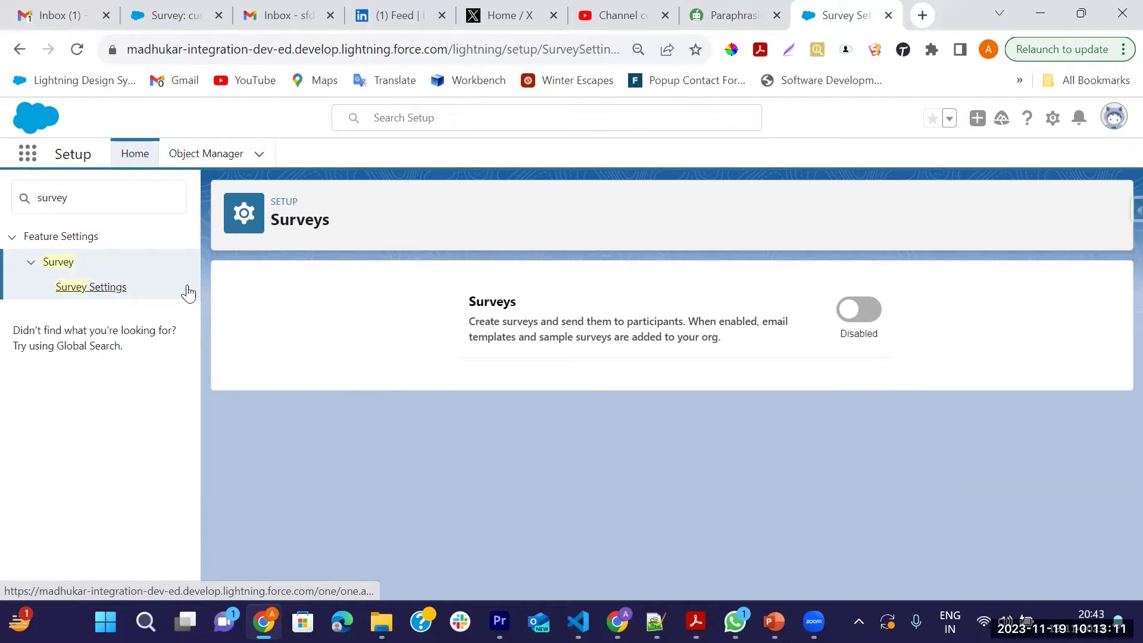
# Enable Surveys and choose Survey Site as the Experience Cloud site
pyautogui.click(859, 310)
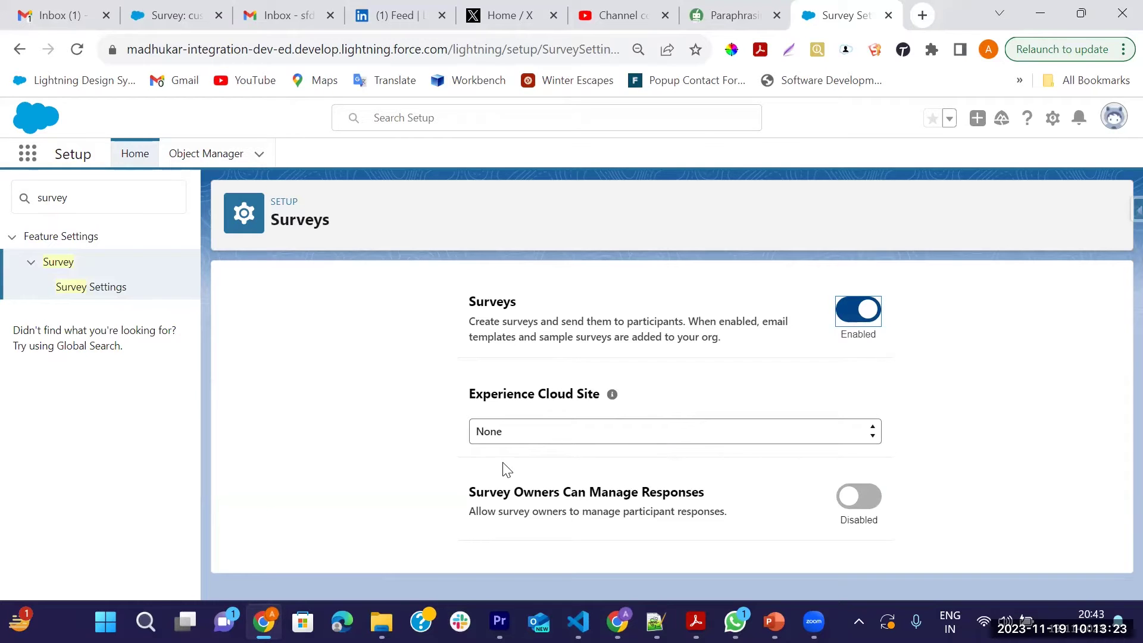
pyautogui.click(518, 438)
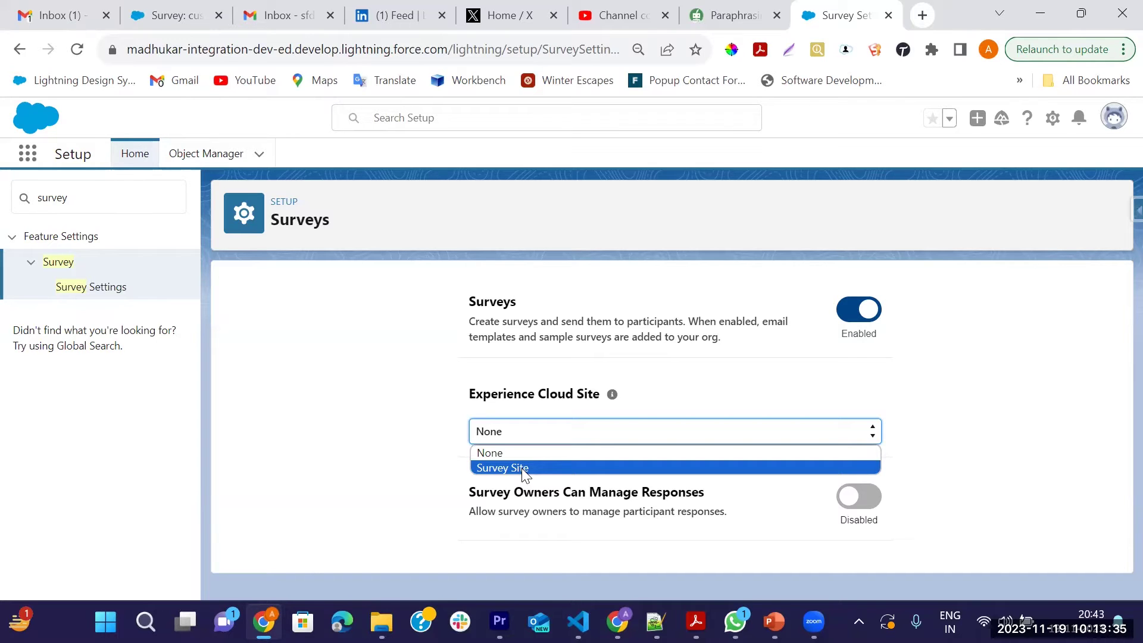
pyautogui.click(522, 468)
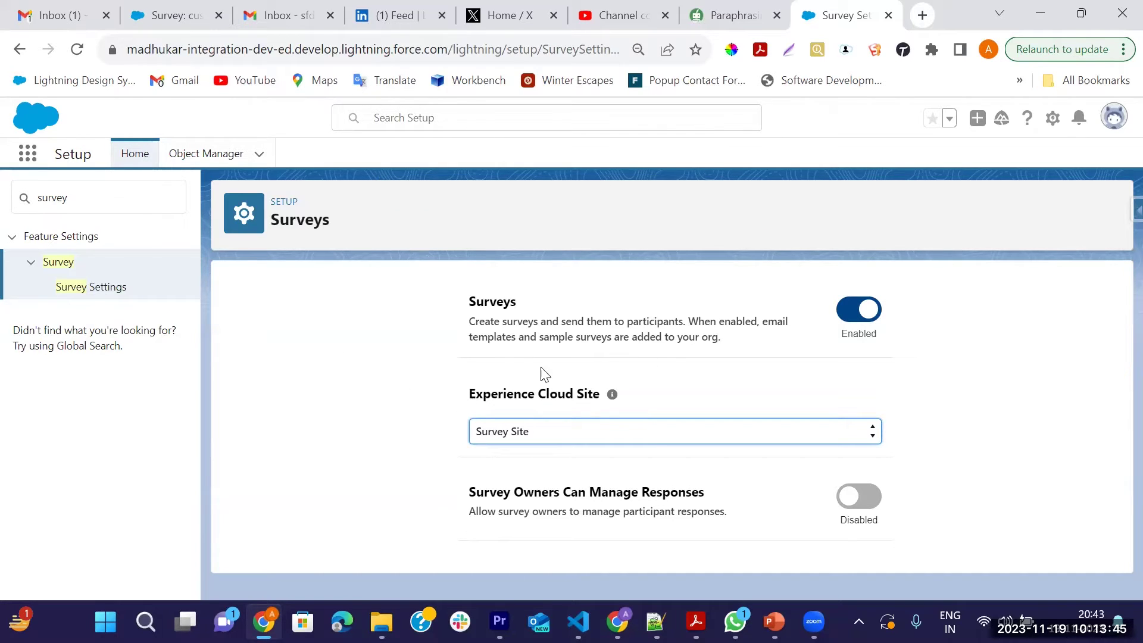
# Clear the Setup search and search the App Launcher for 'opp'
pyautogui.click(106, 193)
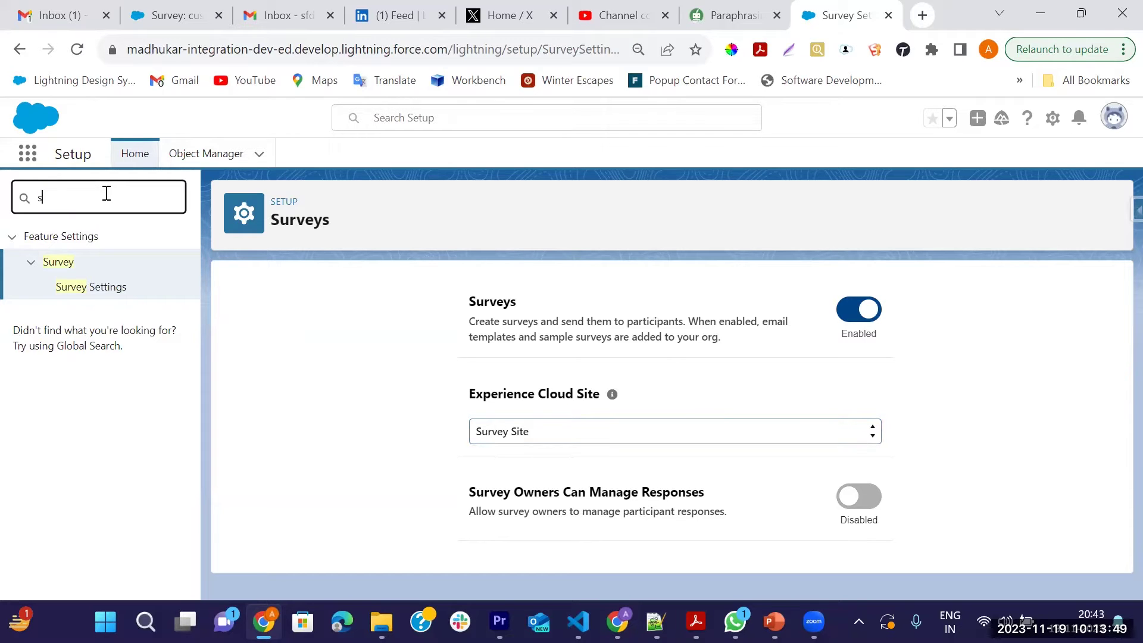
pyautogui.press('BackSpace')
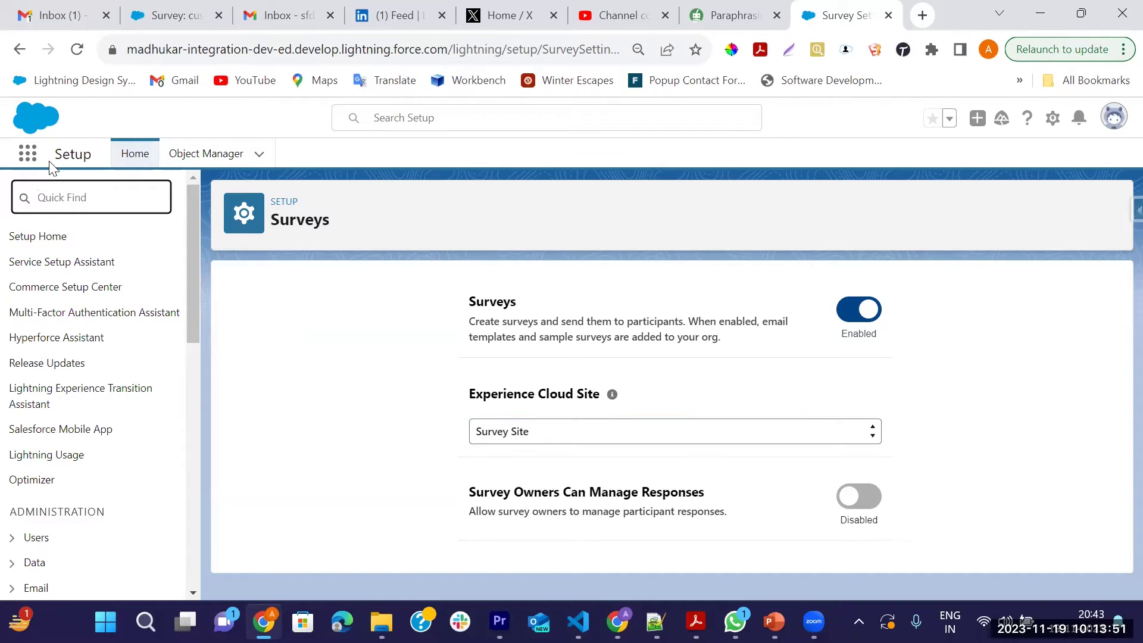
pyautogui.click(33, 161)
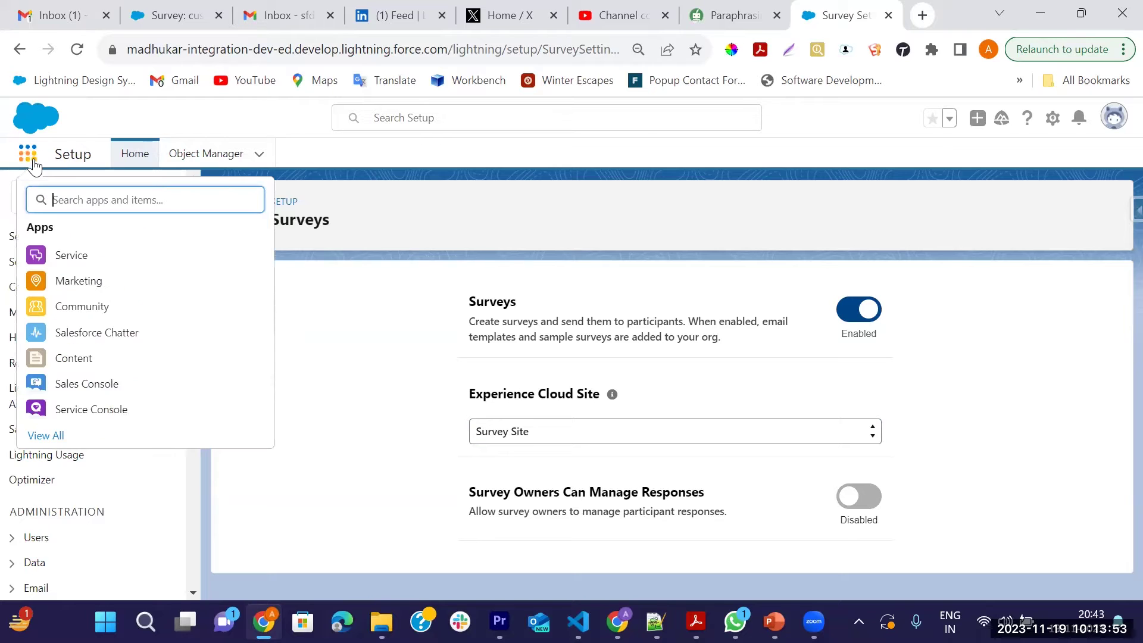
pyautogui.write('opp')
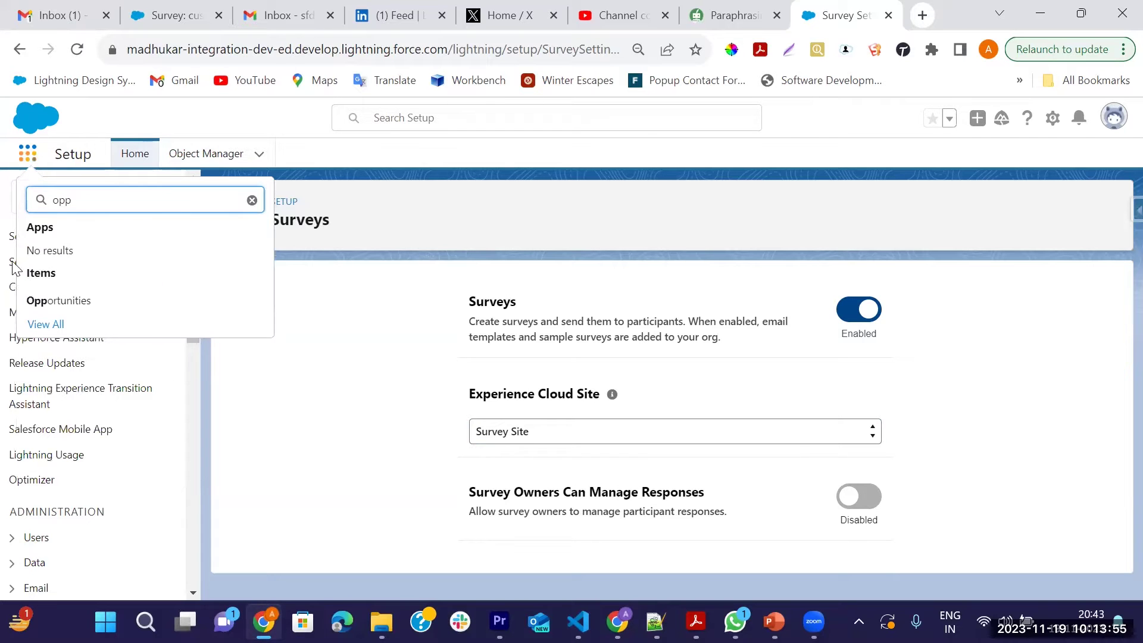
# Open the American Banking Corp.- opportunity from Opportunities and scroll through its record
pyautogui.click(69, 301)
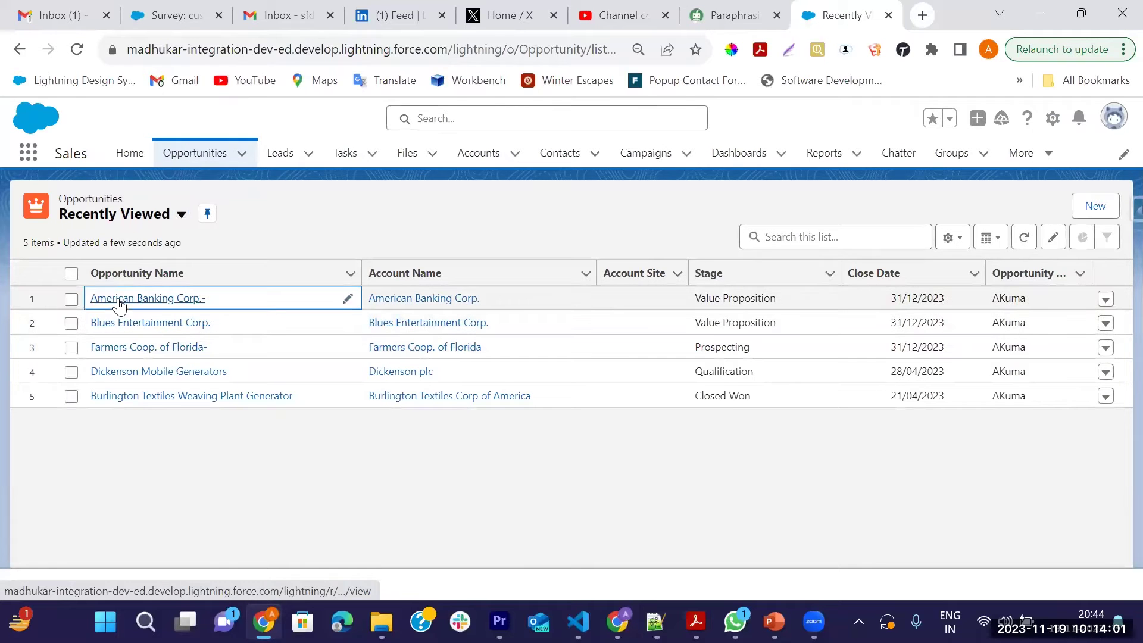
pyautogui.click(118, 299)
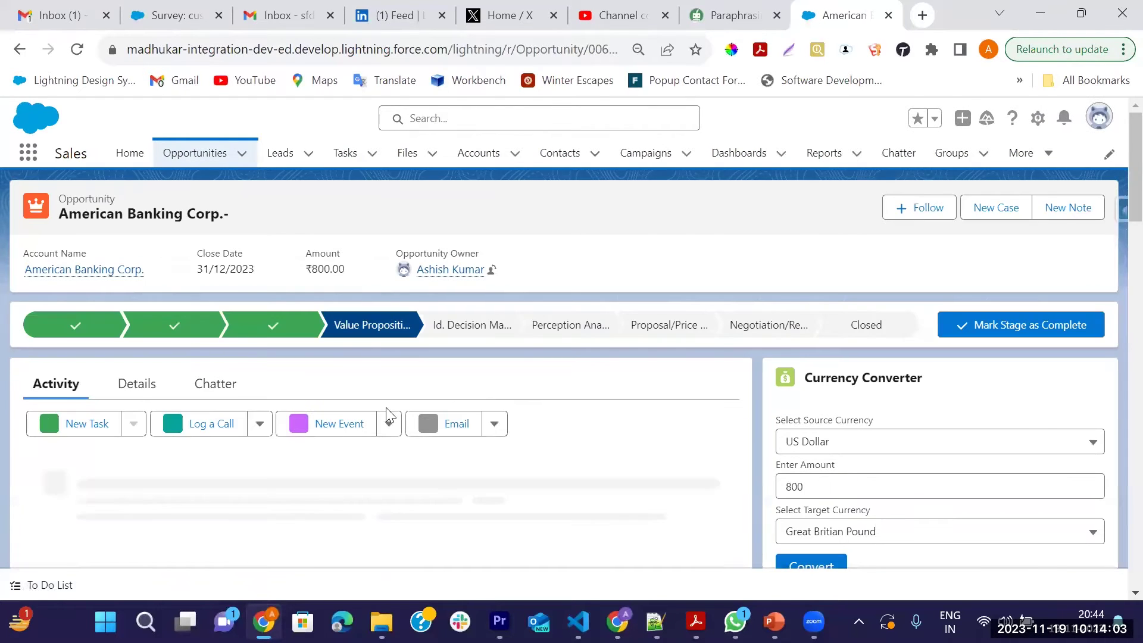
pyautogui.scroll(-8, 819, 441)
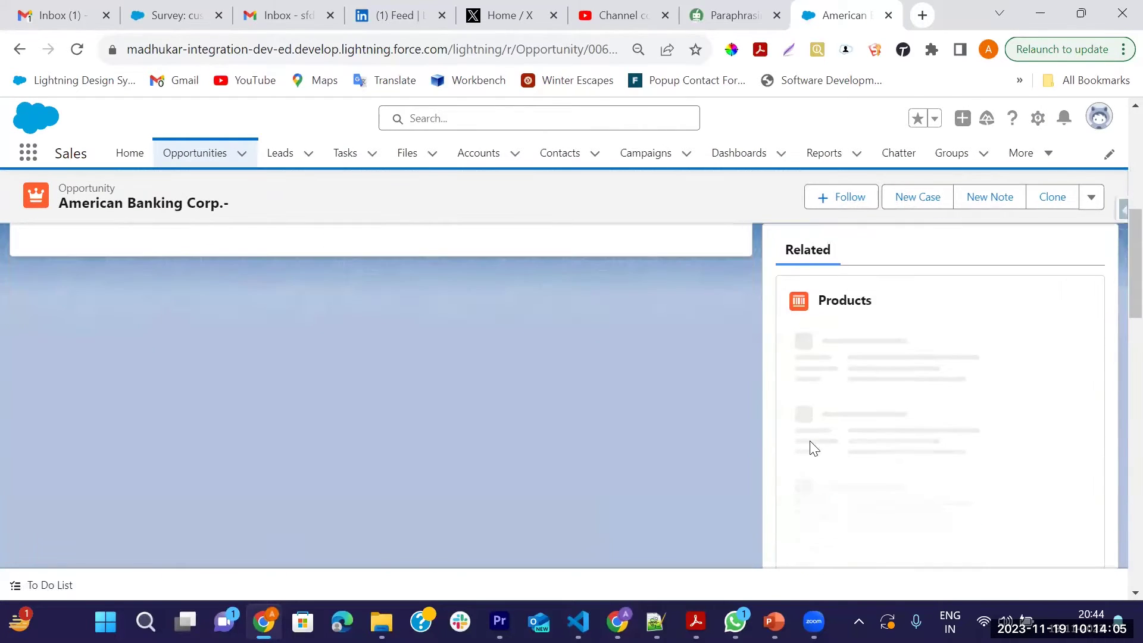
pyautogui.scroll(-4, 875, 503)
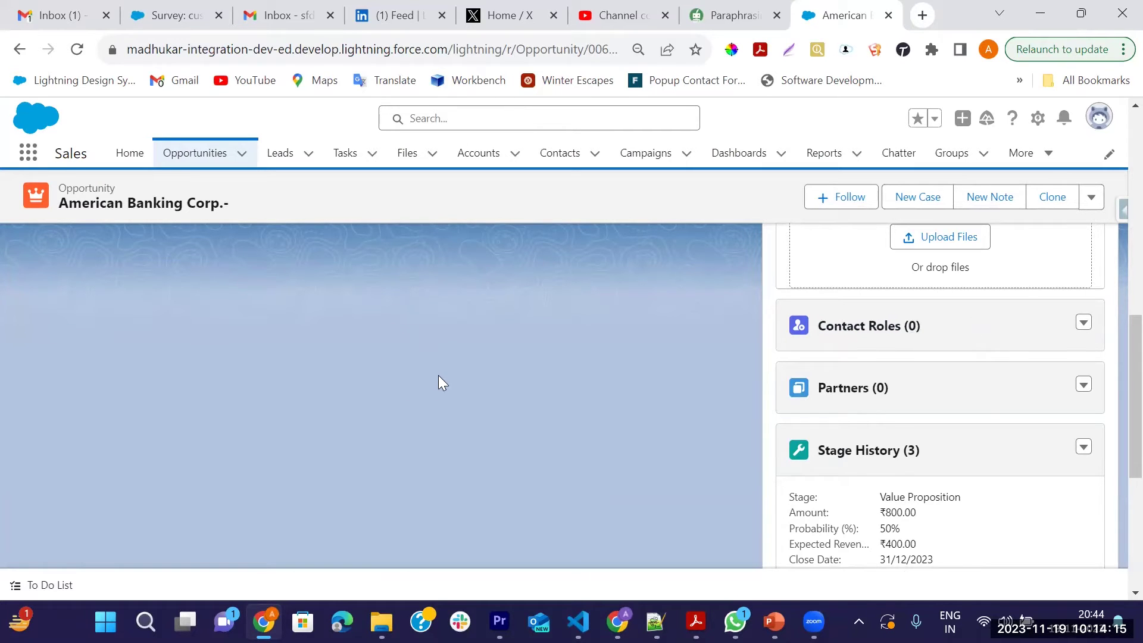
pyautogui.scroll(-5, 888, 375)
pyautogui.scroll(15, 886, 393)
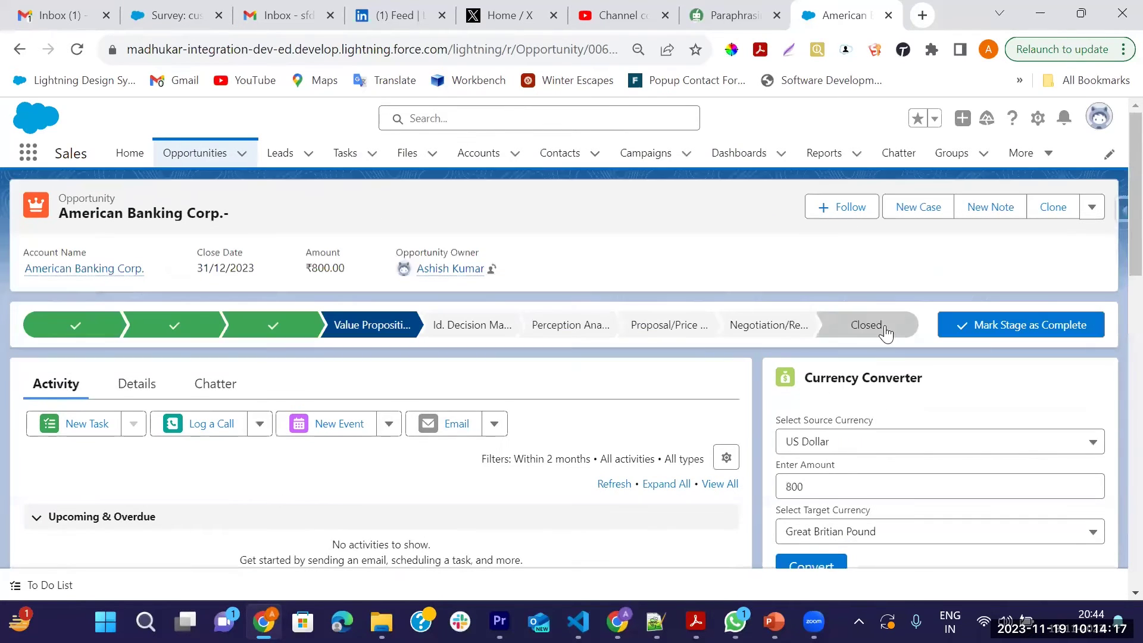
pyautogui.scroll(-3, 862, 404)
pyautogui.scroll(3, 862, 403)
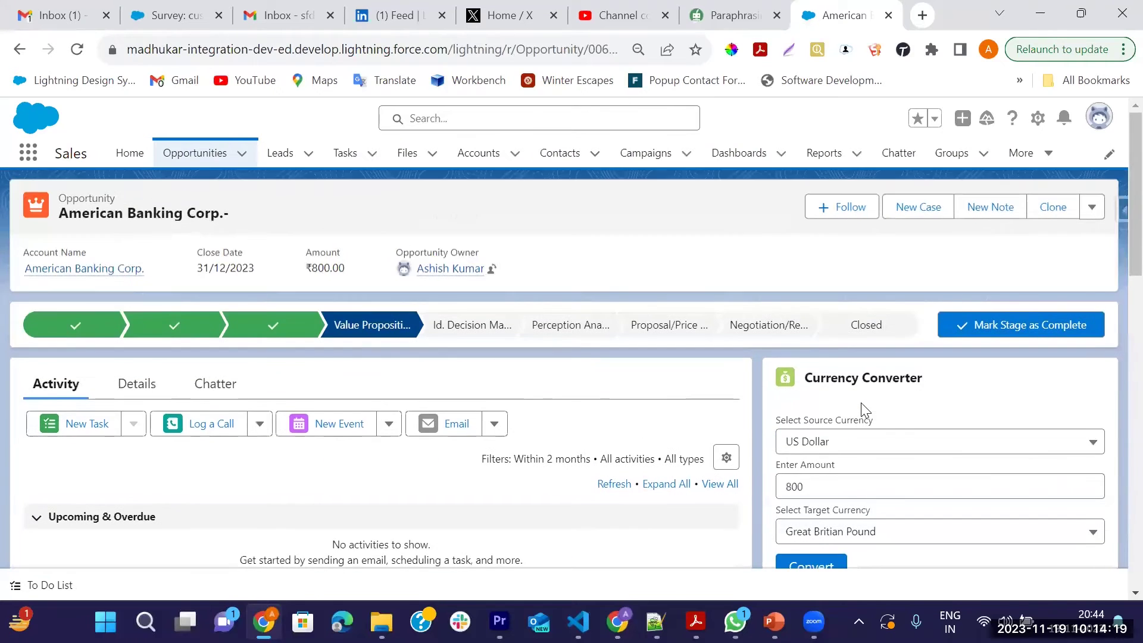
pyautogui.scroll(-4, 898, 459)
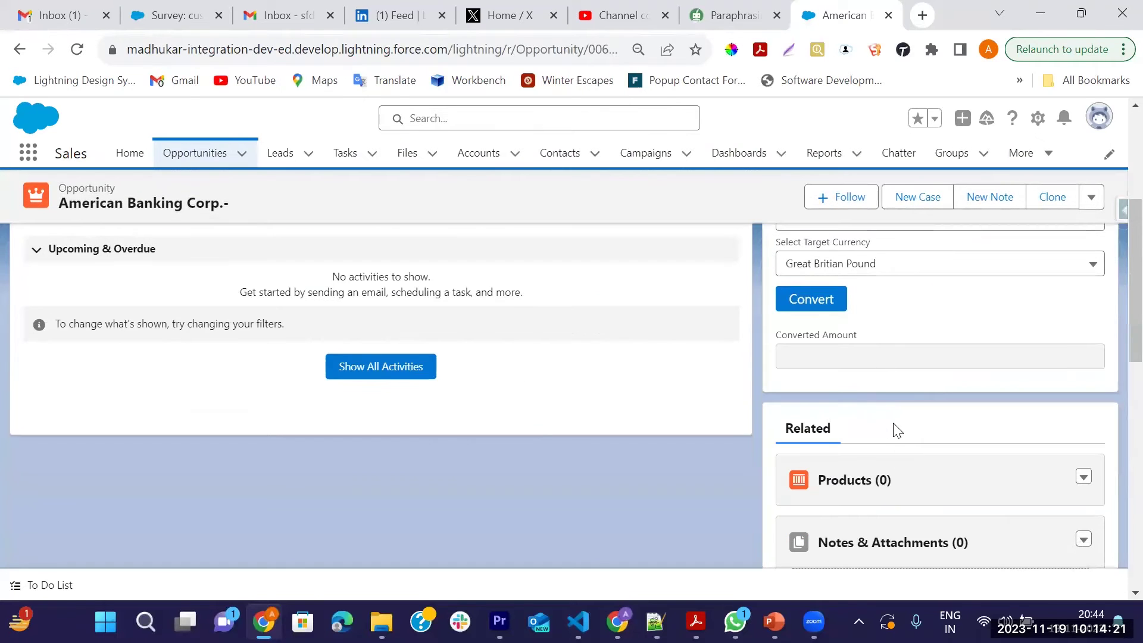
pyautogui.scroll(-5, 897, 430)
pyautogui.scroll(10, 893, 429)
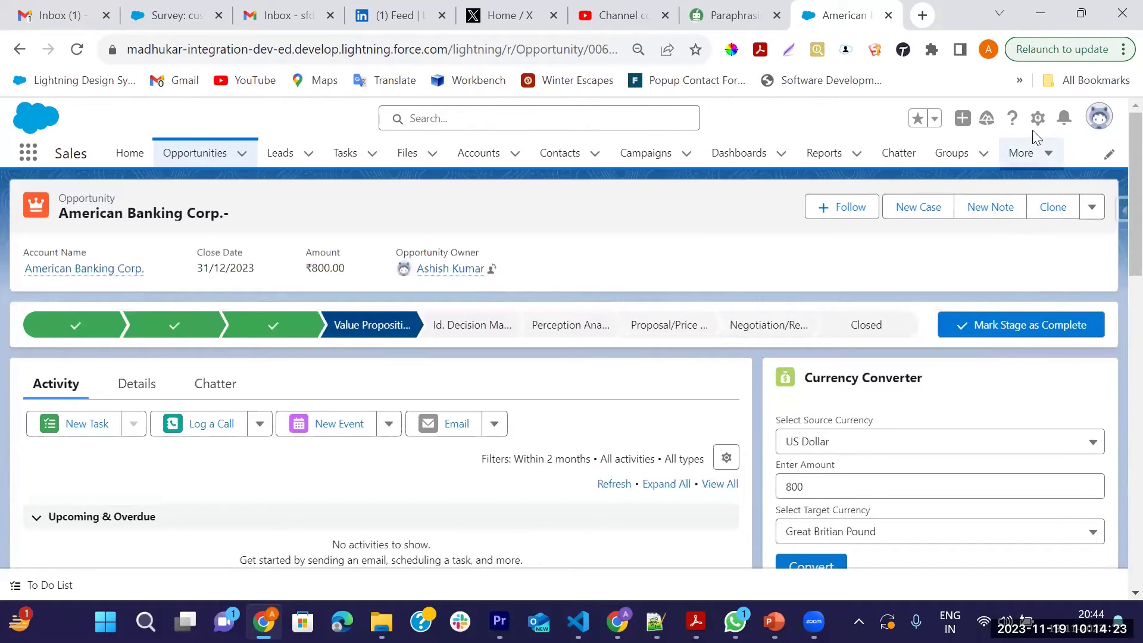
# Edit the Opportunity Record Page in Lightning App Builder and dismiss the tips panel
pyautogui.click(1037, 119)
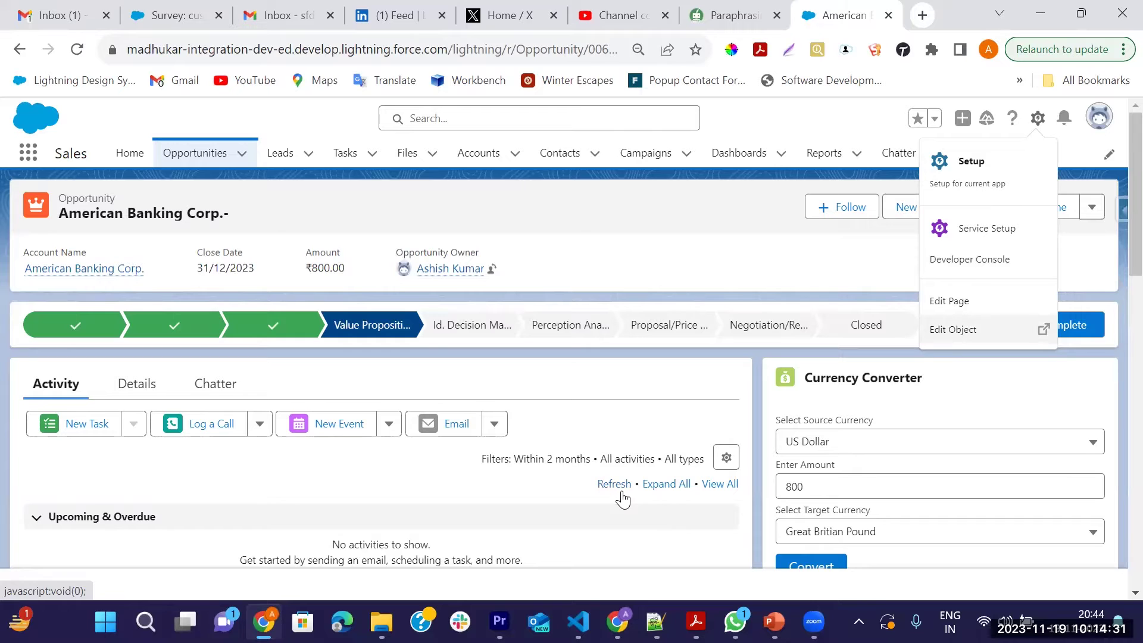
pyautogui.click(949, 301)
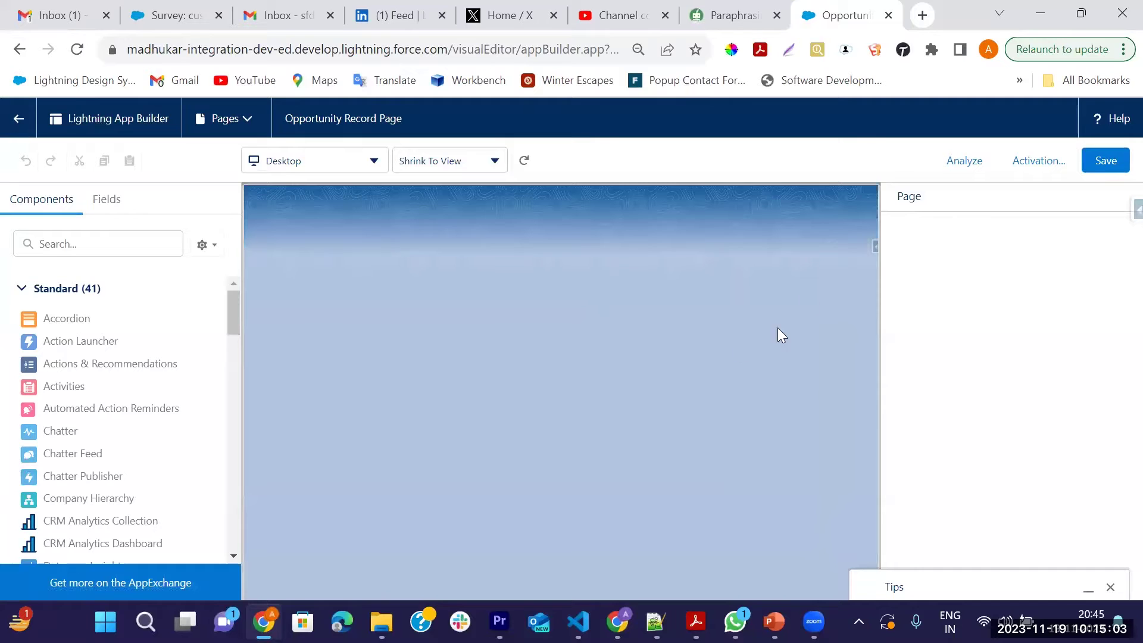
pyautogui.click(1111, 590)
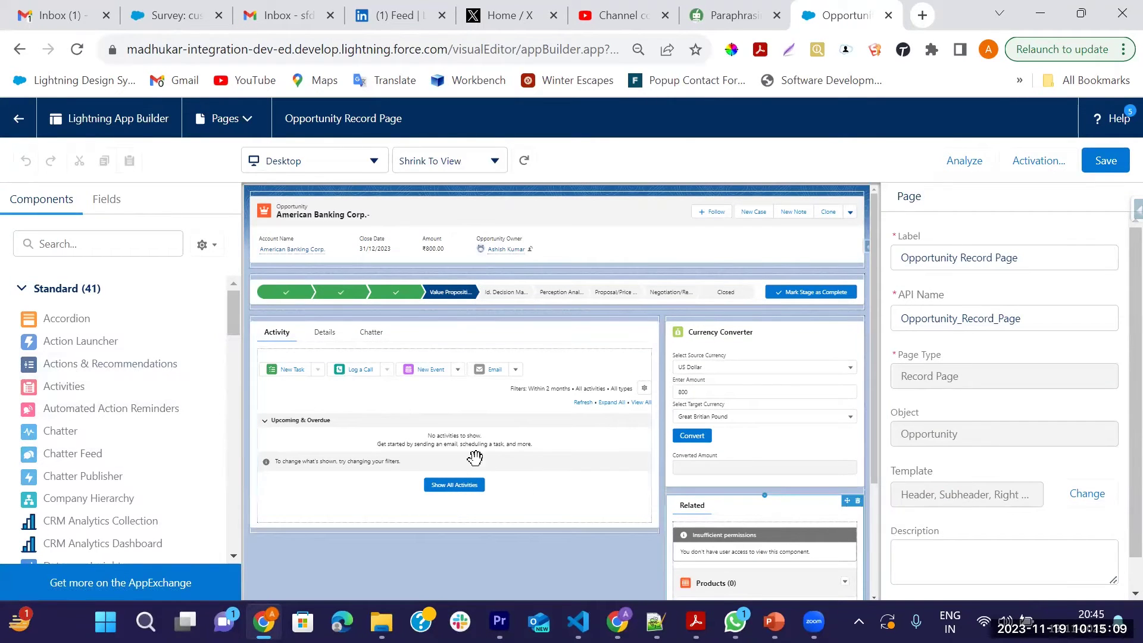
# Switch the Tabs component to Details and select the Opportunity Information section
pyautogui.scroll(-1, 977, 500)
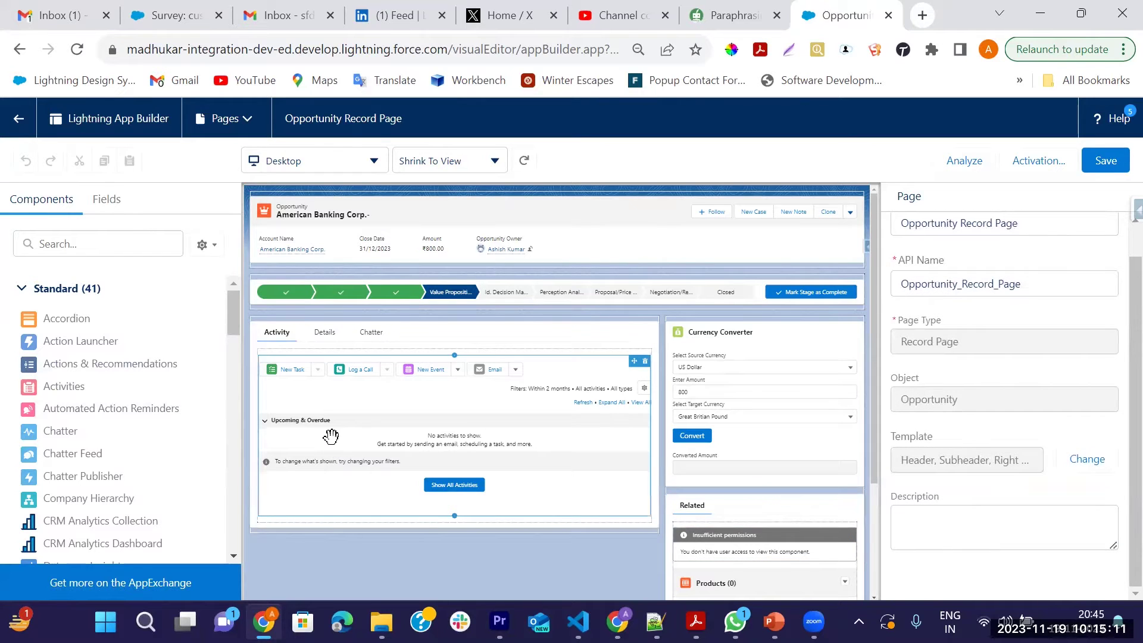
pyautogui.click(408, 359)
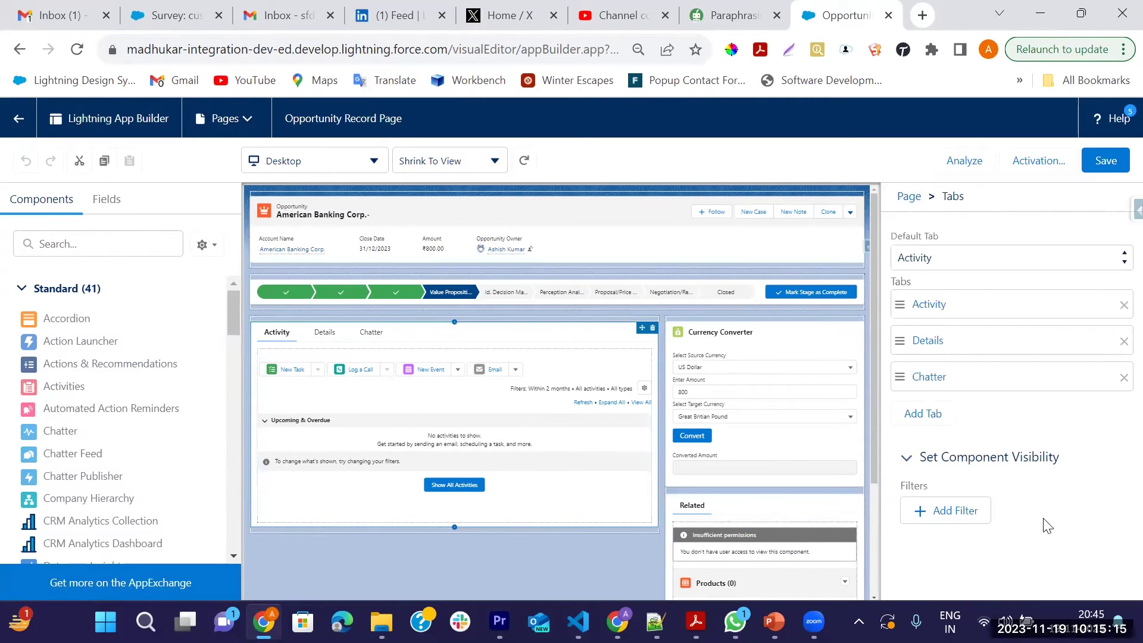
pyautogui.click(321, 340)
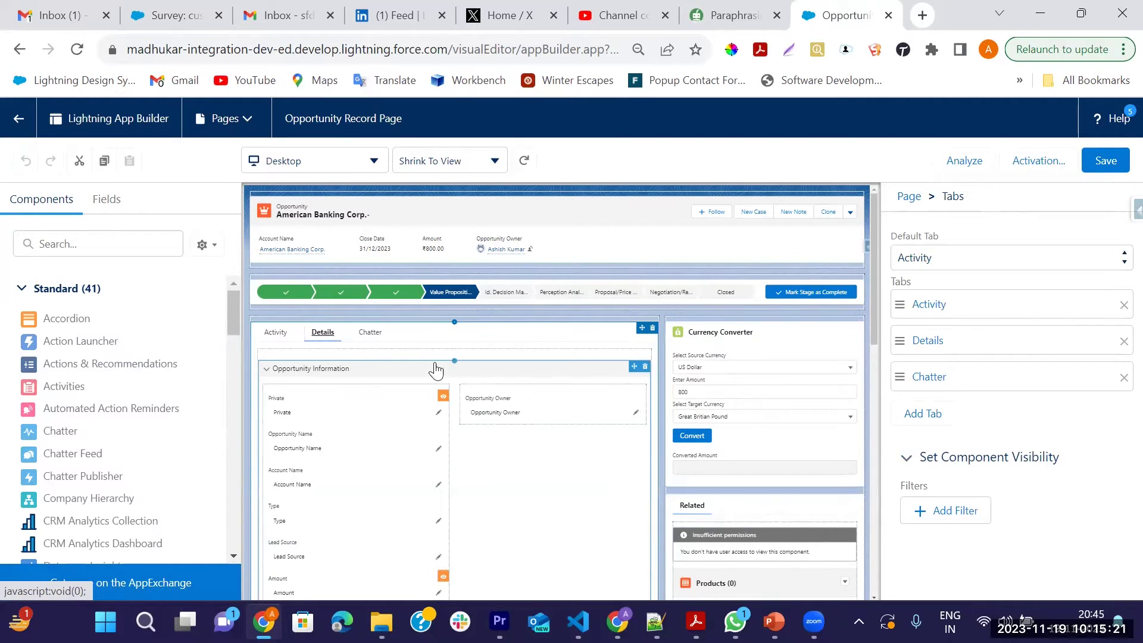
pyautogui.click(355, 419)
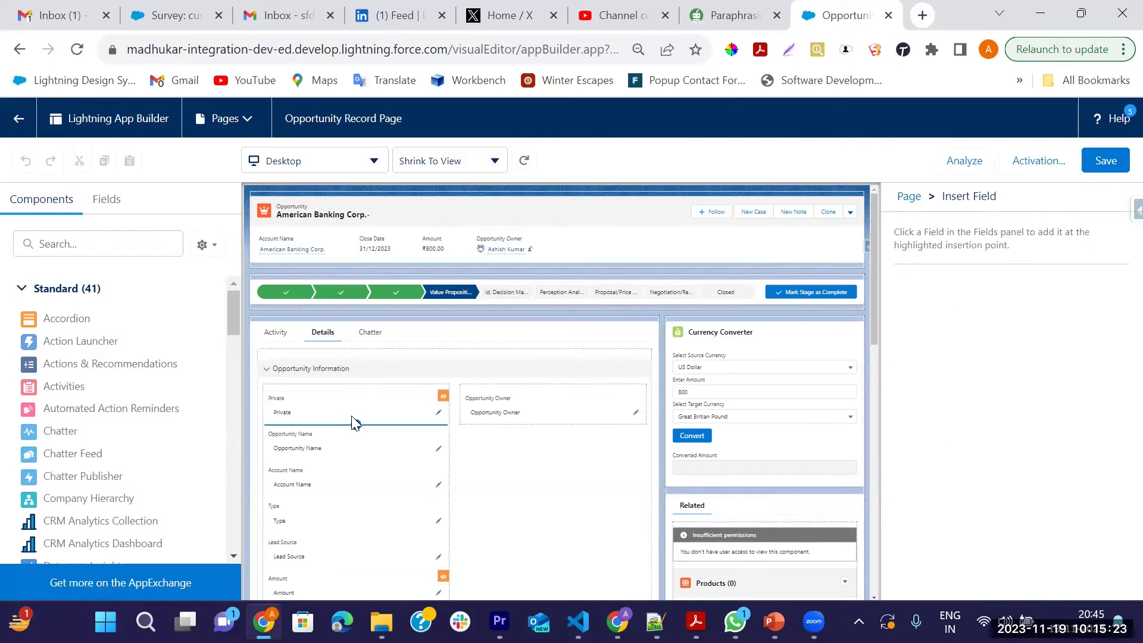
pyautogui.click(353, 374)
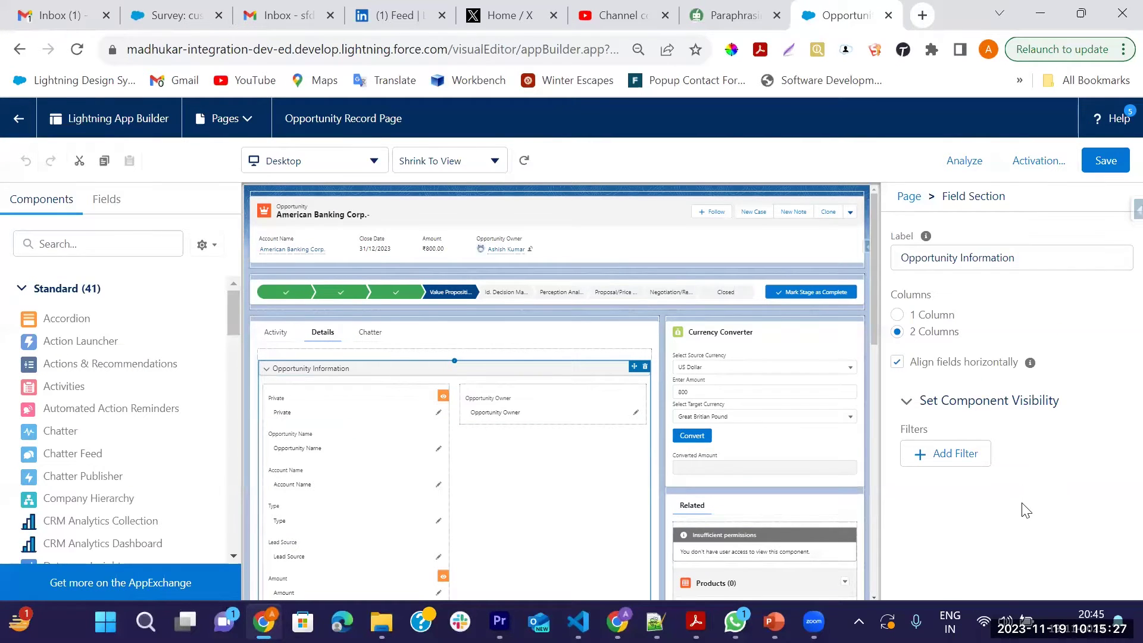
# Search components for 'rela' and drag a Related List - Single component into the Related tab
pyautogui.click(59, 249)
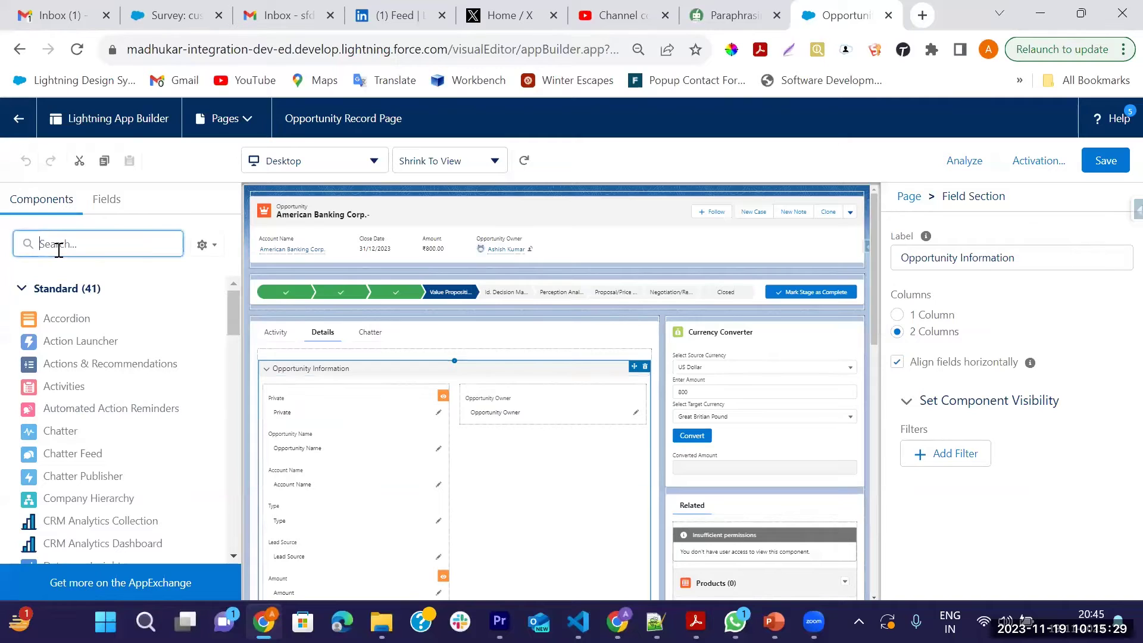
pyautogui.write('res')
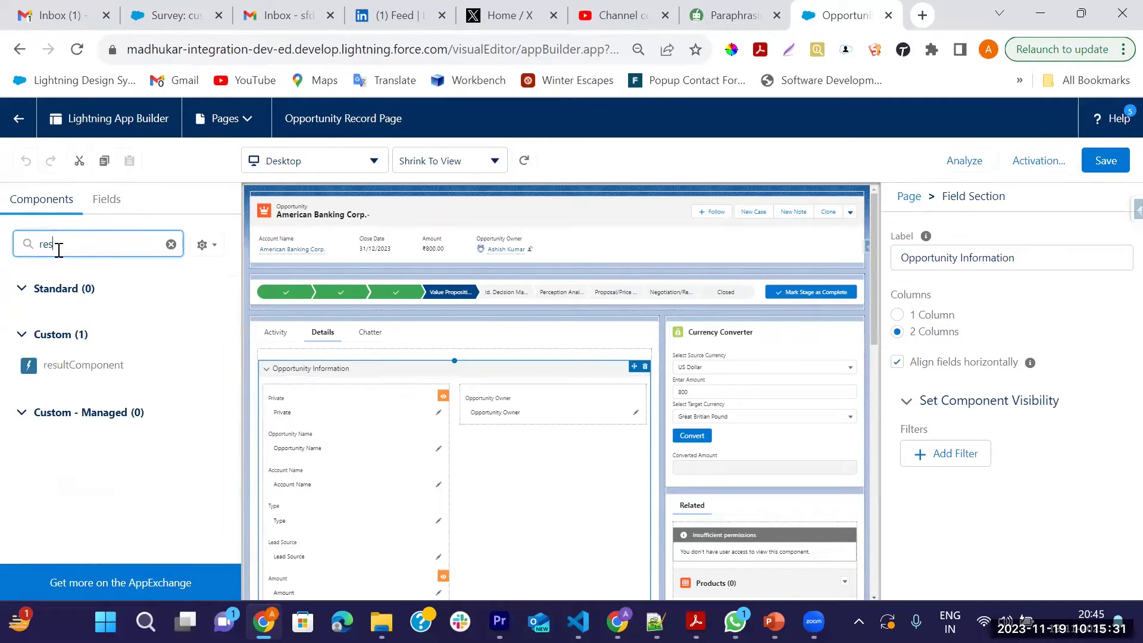
pyautogui.press('BackSpace')
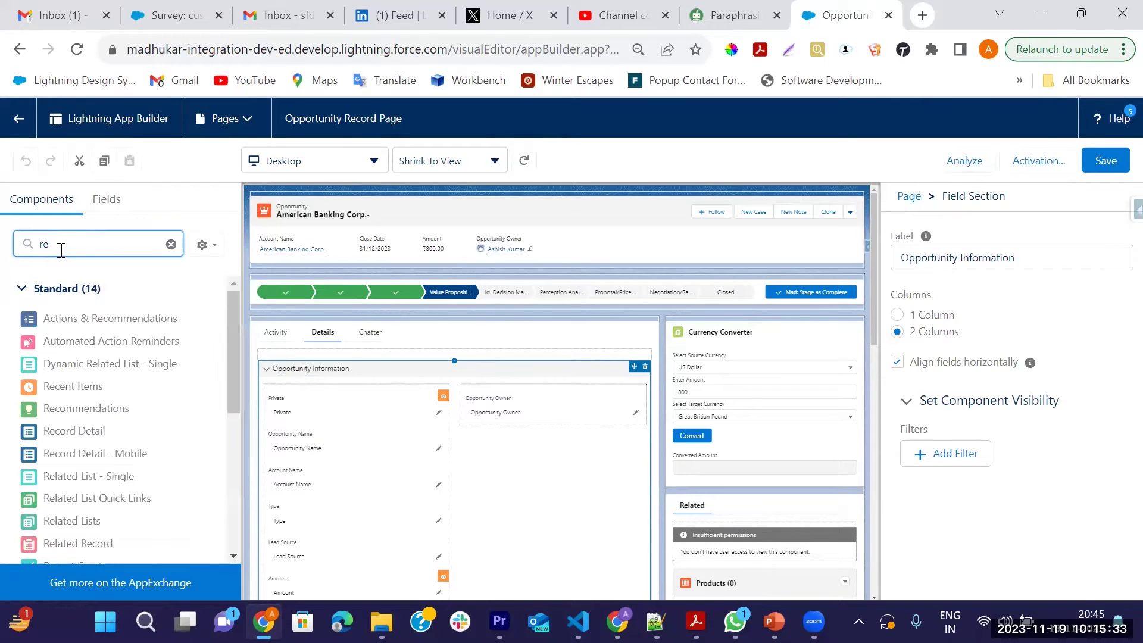
pyautogui.write('la')
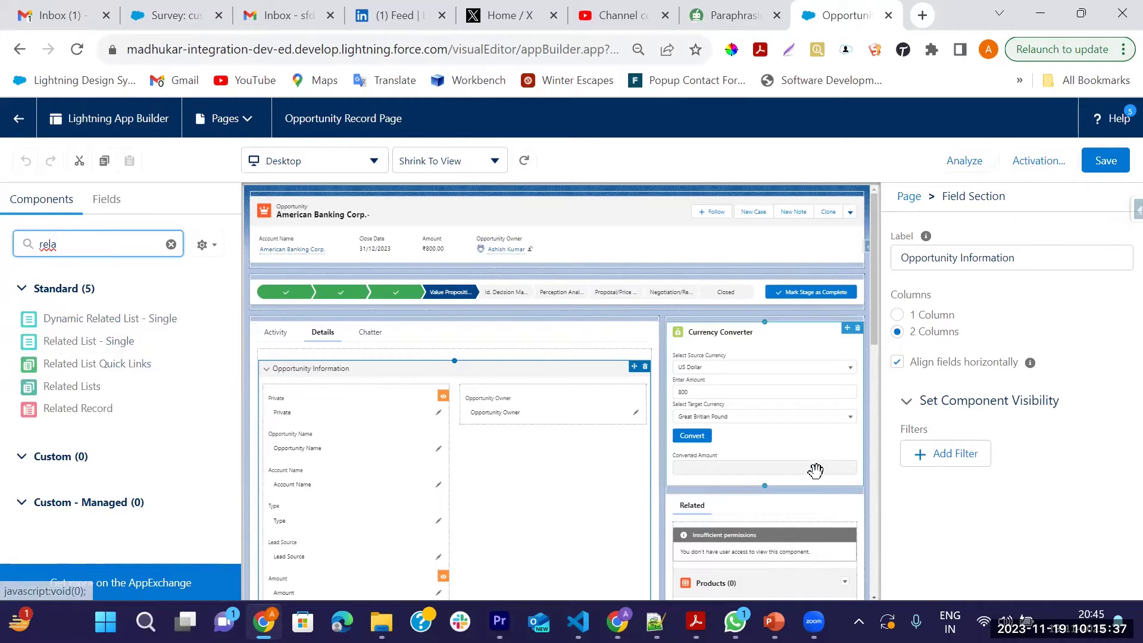
pyautogui.scroll(-2, 815, 471)
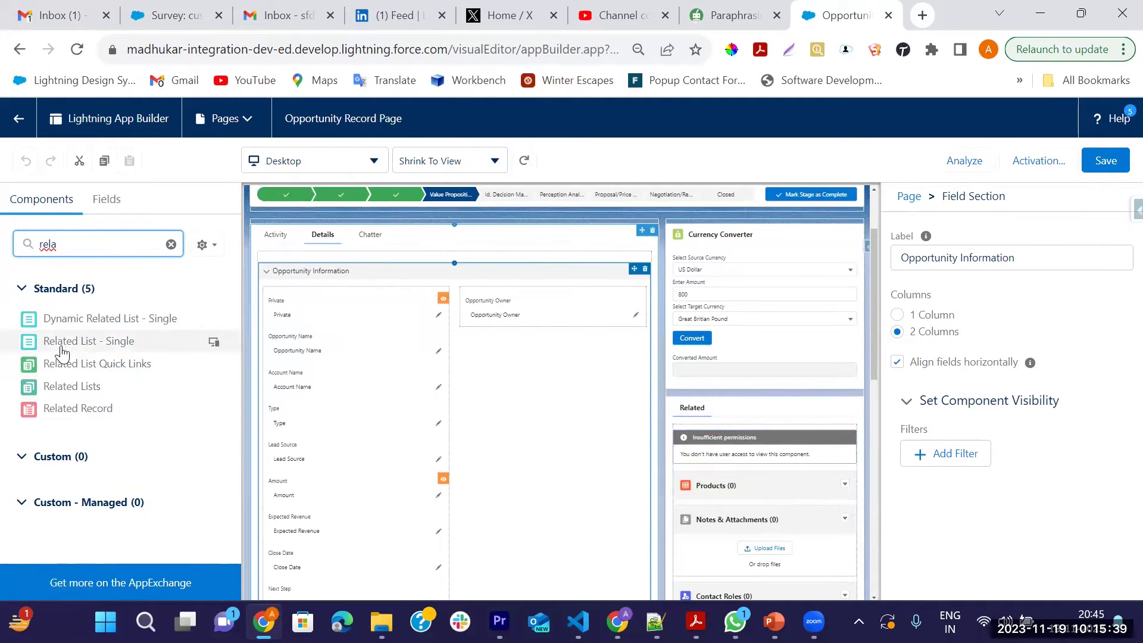
pyautogui.moveTo(63, 353); pyautogui.dragTo(696, 502)
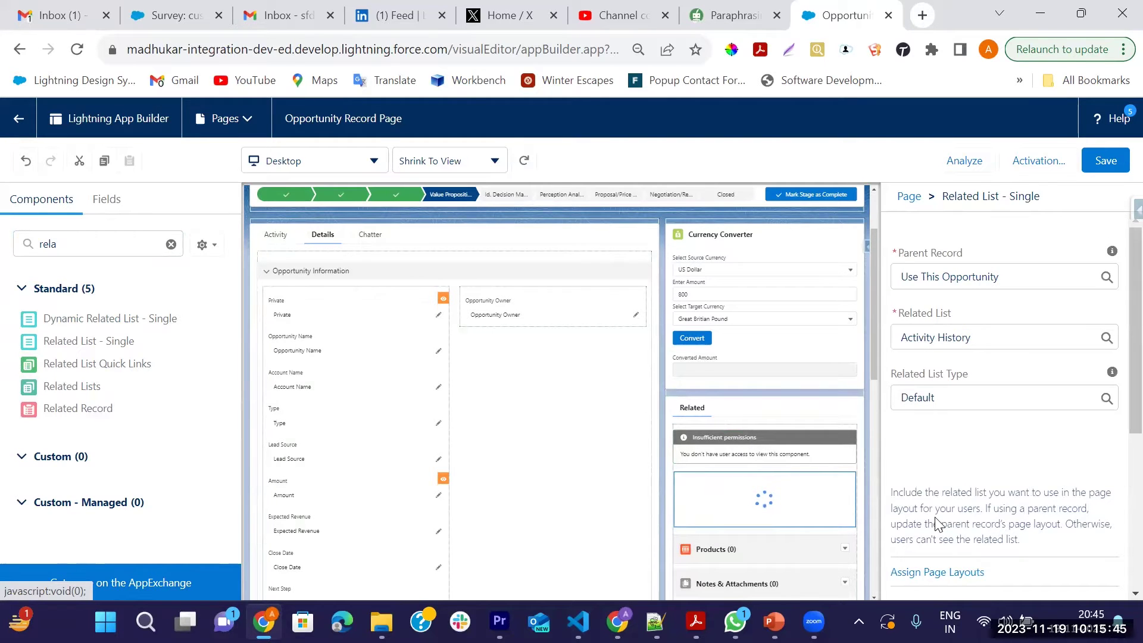
# Set the single related list to show Survey Invitations and Responses instead of Activity History
pyautogui.scroll(-2, 798, 500)
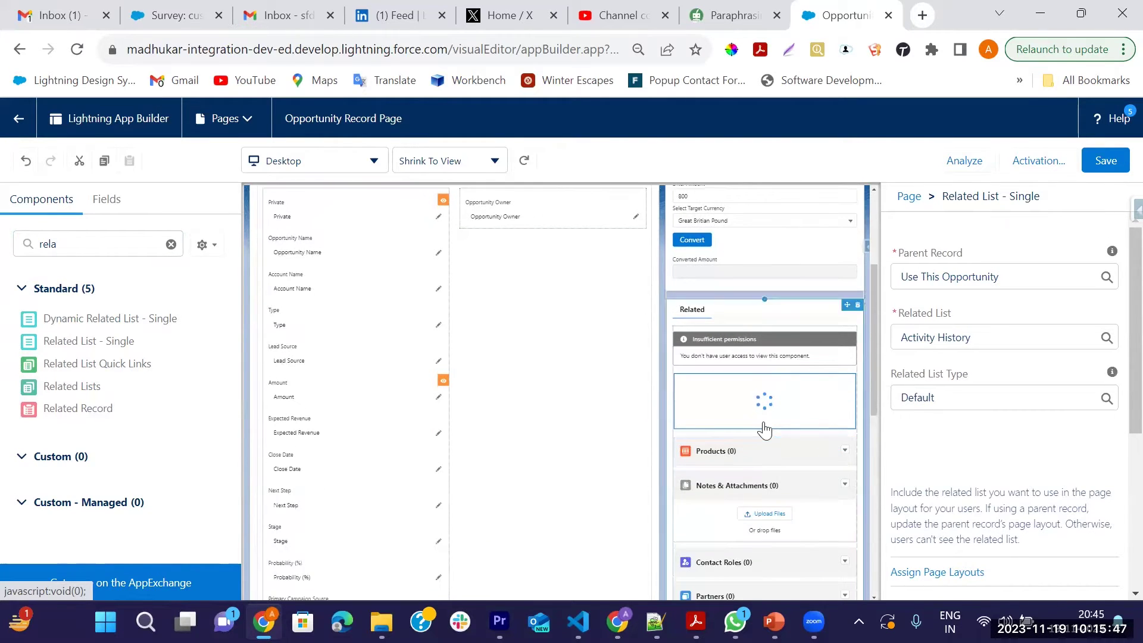
pyautogui.click(987, 335)
pyautogui.press('BackSpace')
pyautogui.press('BackSpace')
pyautogui.press('BackSpace')
pyautogui.press('BackSpace')
pyautogui.press('BackSpace')
pyautogui.press('BackSpace')
pyautogui.press('BackSpace')
pyautogui.press('BackSpace')
pyautogui.press('BackSpace')
pyautogui.press('BackSpace')
pyautogui.press('BackSpace')
pyautogui.press('BackSpace')
pyautogui.press('BackSpace')
pyautogui.press('BackSpace')
pyautogui.press('BackSpace')
pyautogui.press('BackSpace')
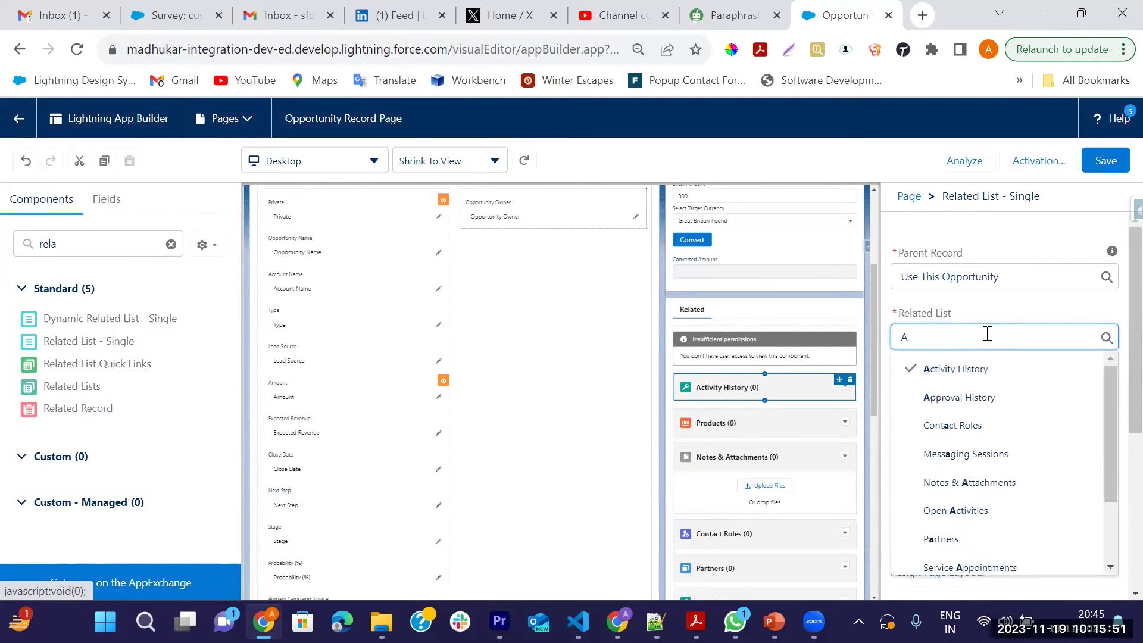
pyautogui.write('su')
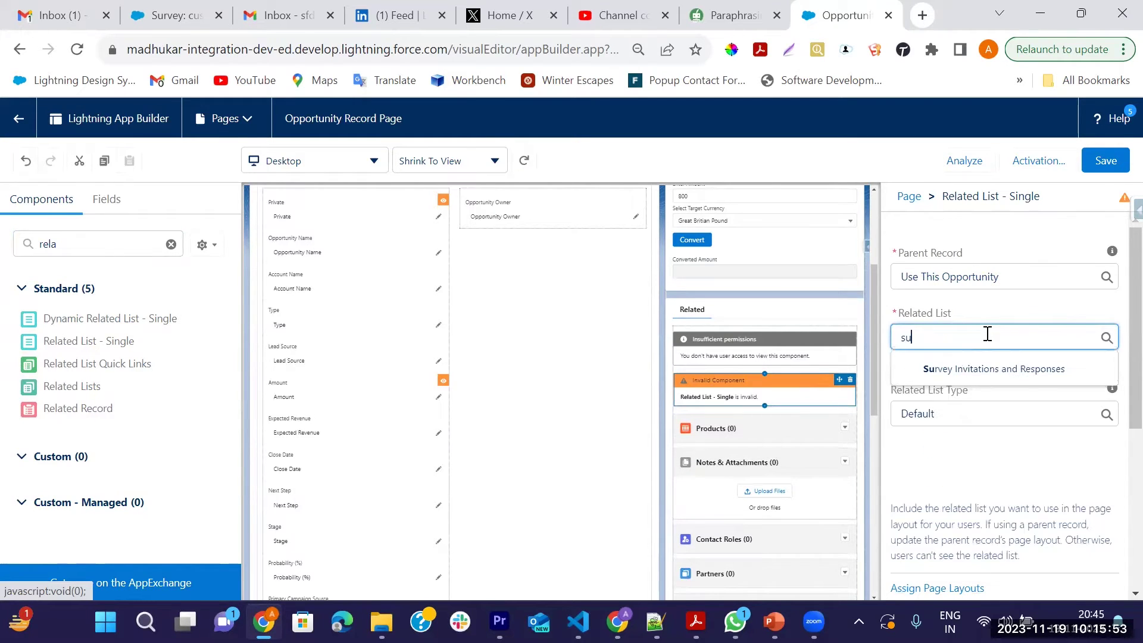
pyautogui.click(1026, 368)
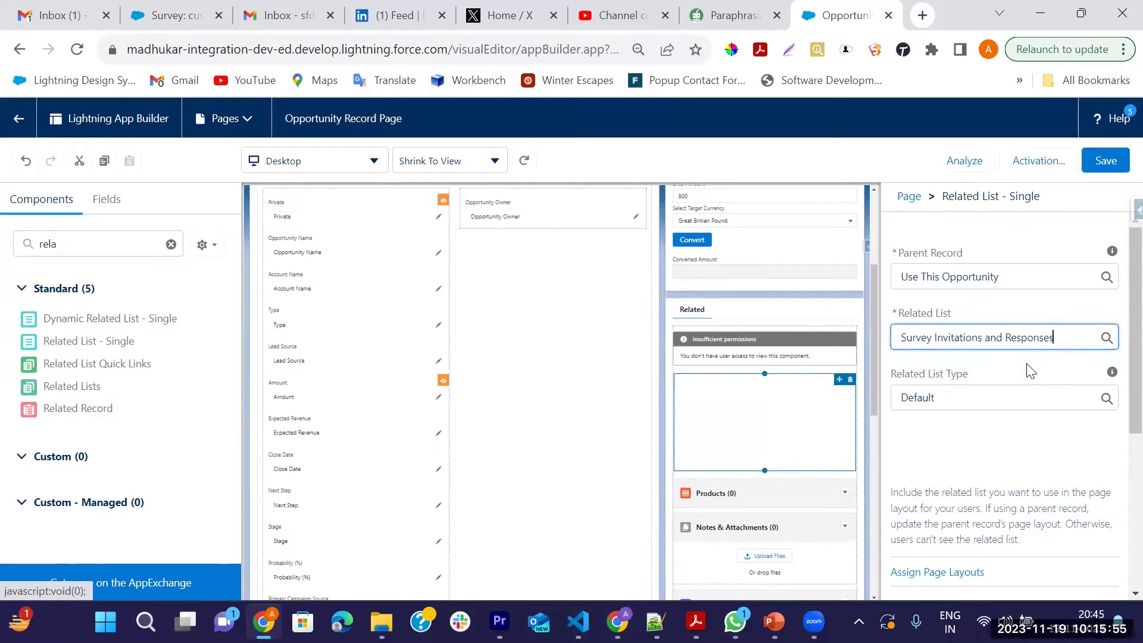
pyautogui.scroll(-5, 990, 492)
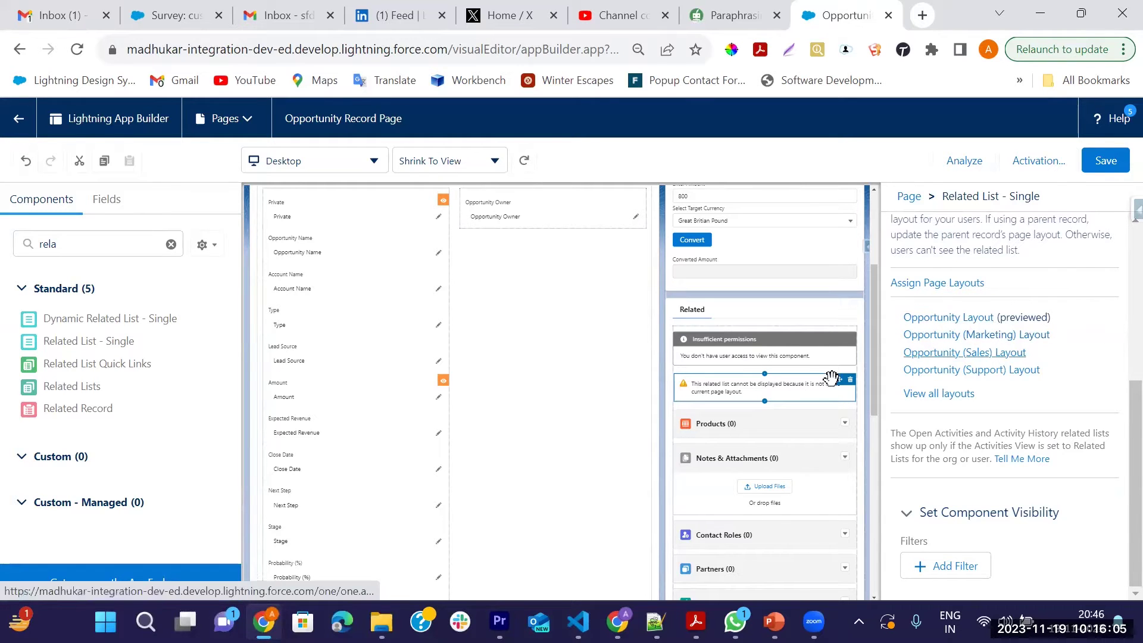
# Save the Opportunity Record Page, confirming despite missing required fields
pyautogui.click(1103, 161)
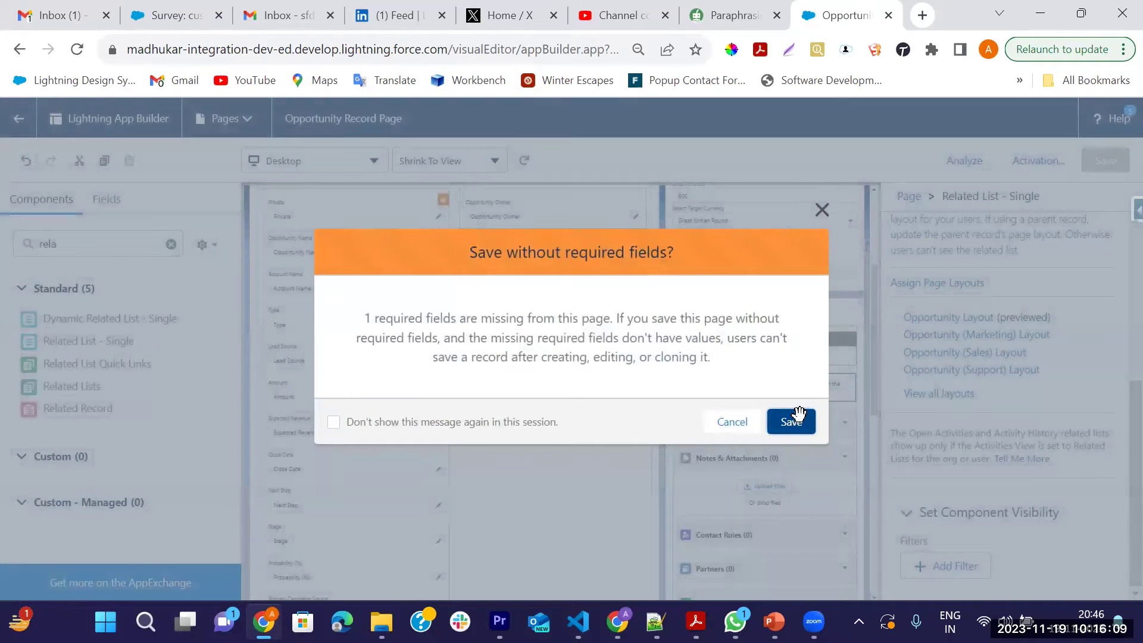
pyautogui.click(797, 418)
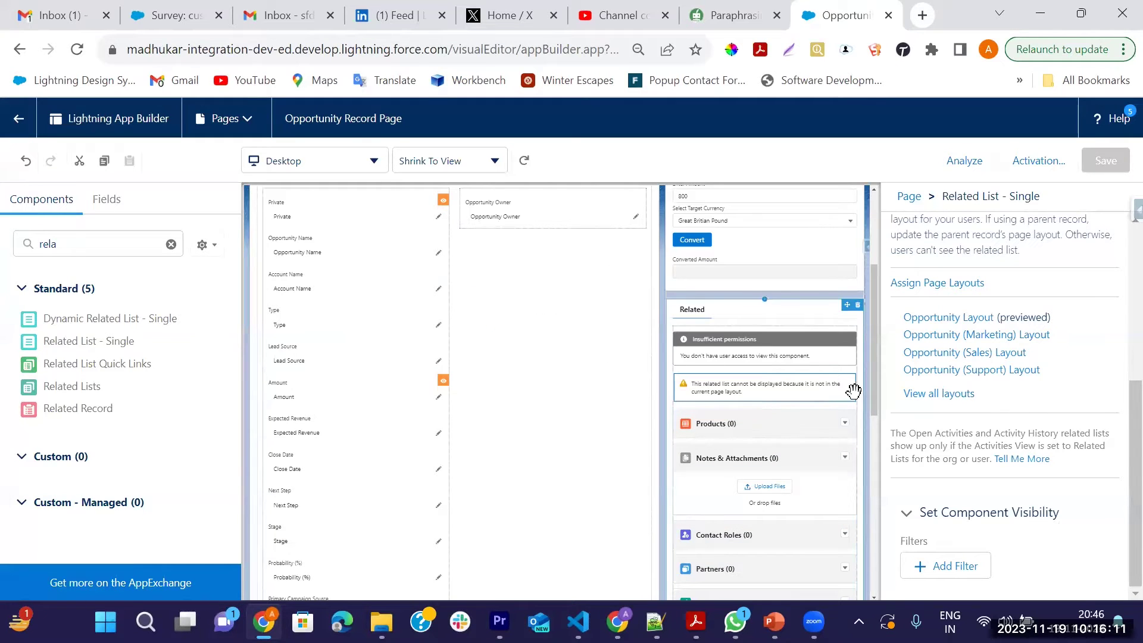
pyautogui.click(1103, 172)
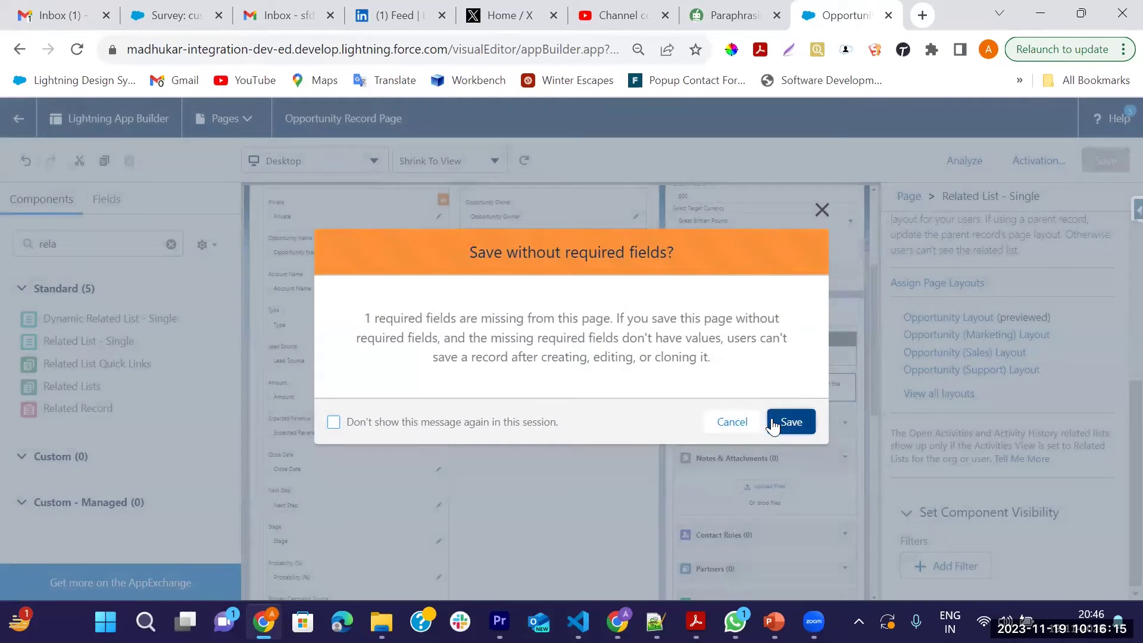
pyautogui.click(774, 422)
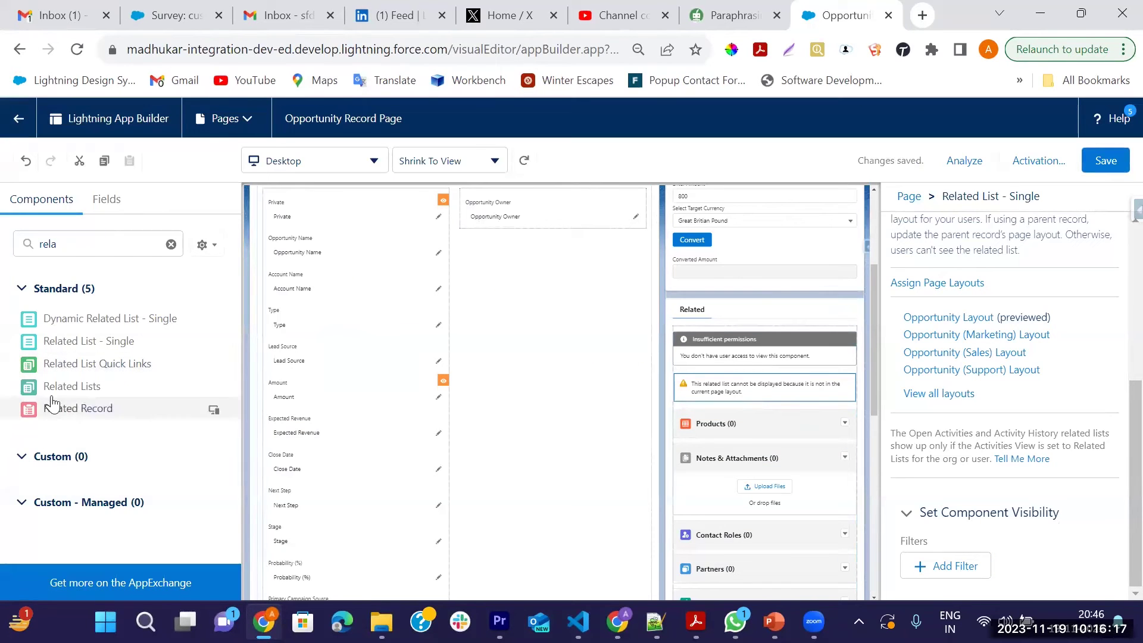
# Return to the opportunity record, then open Setup from the gear menu in a new tab
pyautogui.click(16, 132)
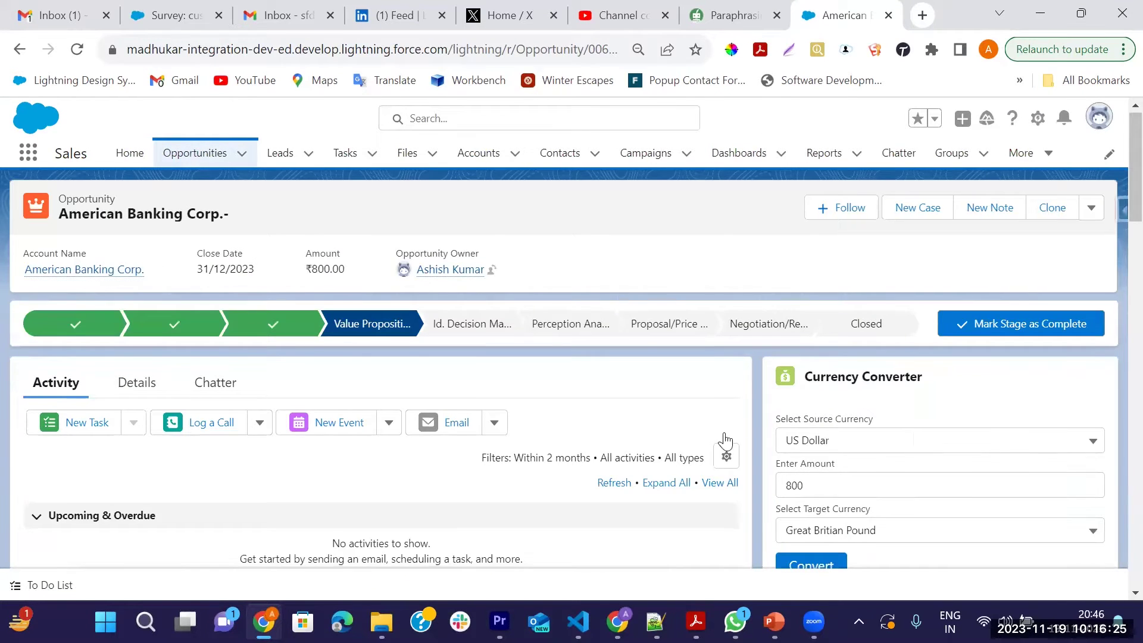
pyautogui.scroll(-5, 915, 439)
pyautogui.scroll(-1, 915, 440)
pyautogui.scroll(2, 881, 477)
pyautogui.scroll(-2, 880, 478)
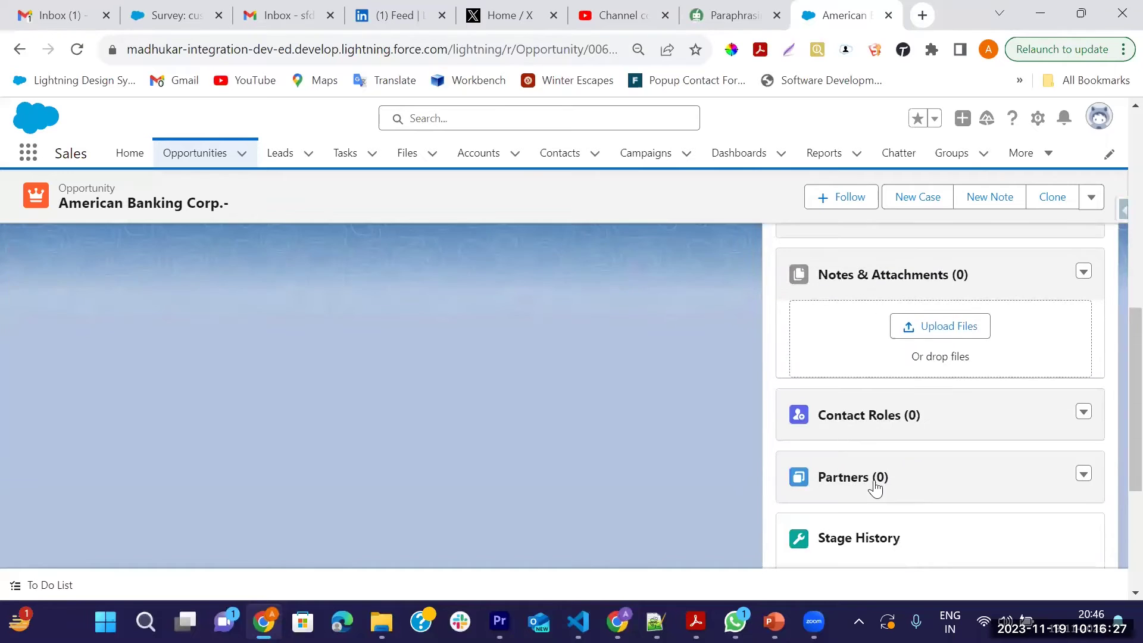
pyautogui.scroll(-2, 882, 426)
pyautogui.scroll(5, 872, 449)
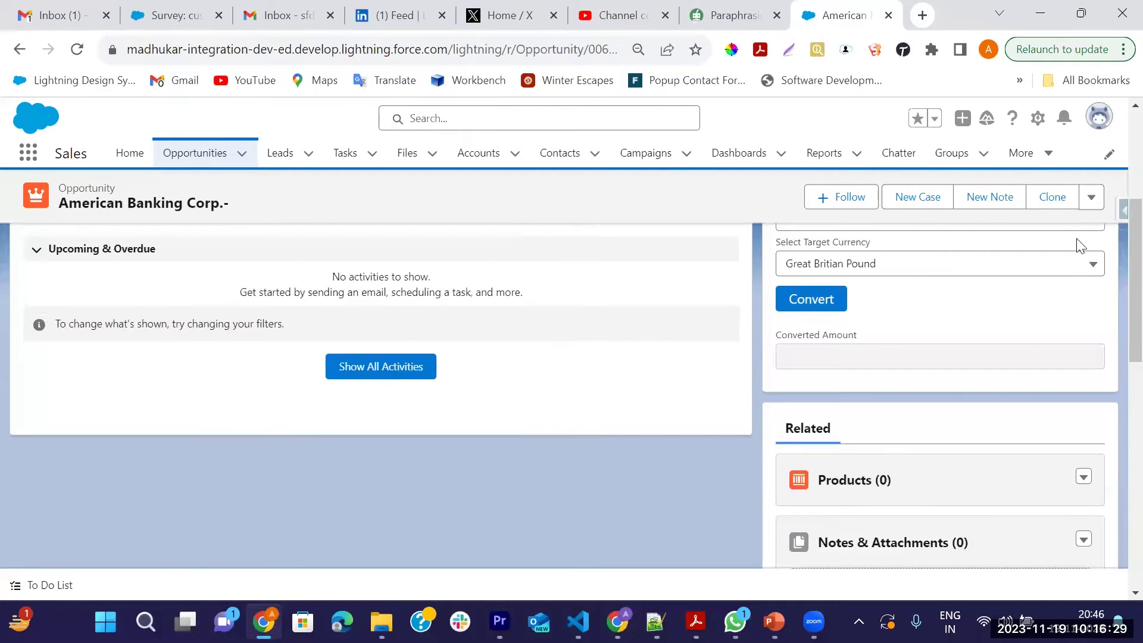
pyautogui.click(1043, 121)
pyautogui.click(1000, 168)
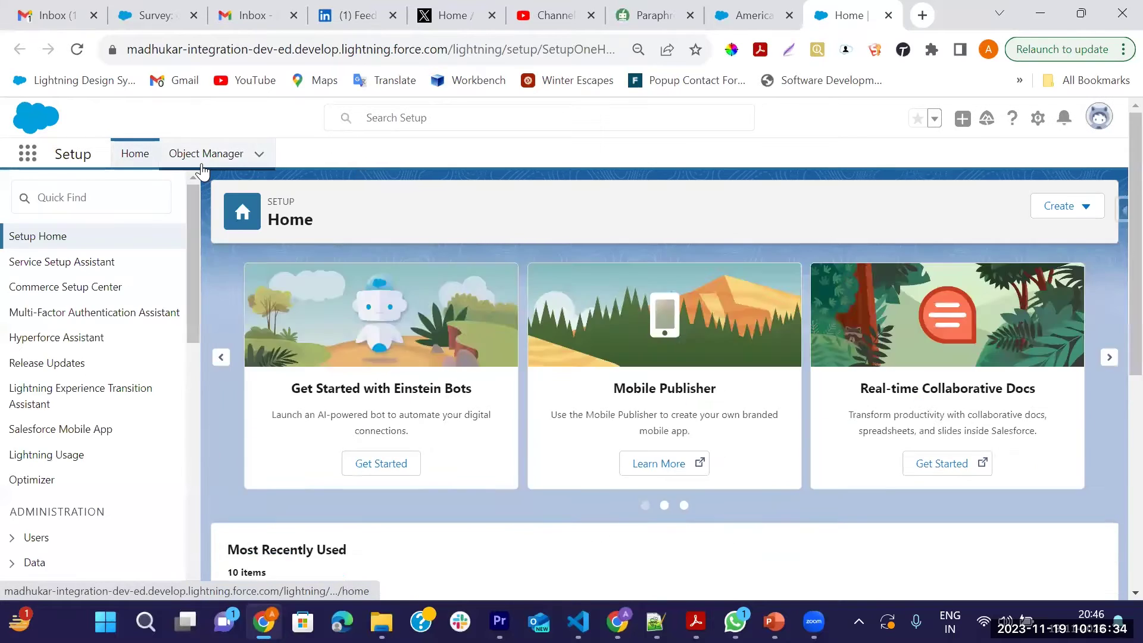
# Open the Opportunity Layout for editing via Object Manager's Opportunity page layouts
pyautogui.click(202, 167)
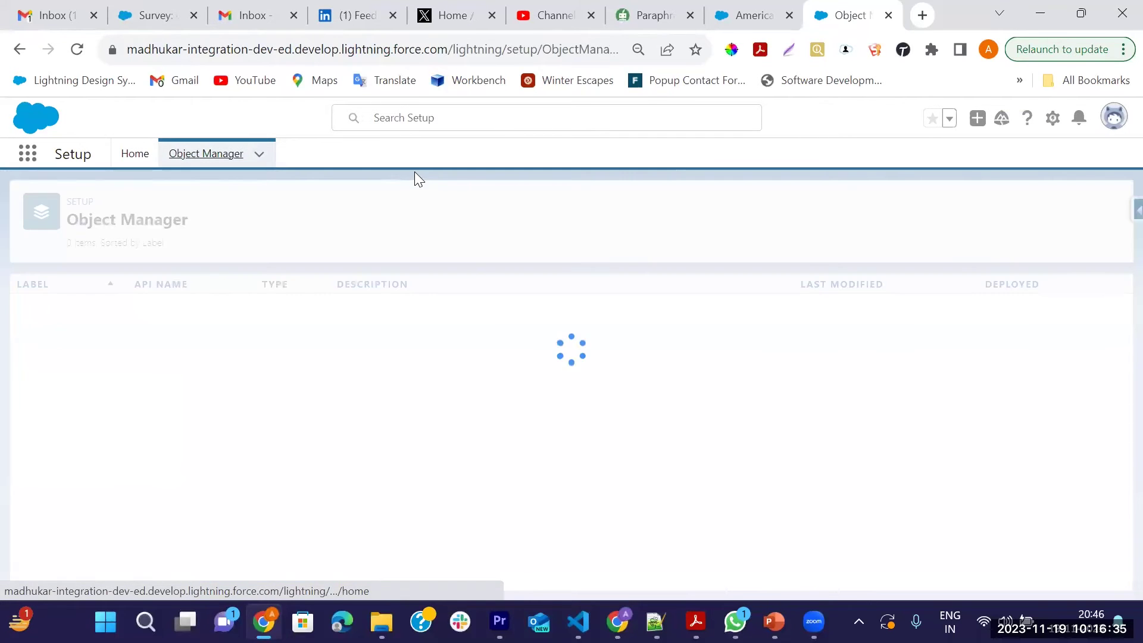
pyautogui.click(871, 211)
pyautogui.write('oppor')
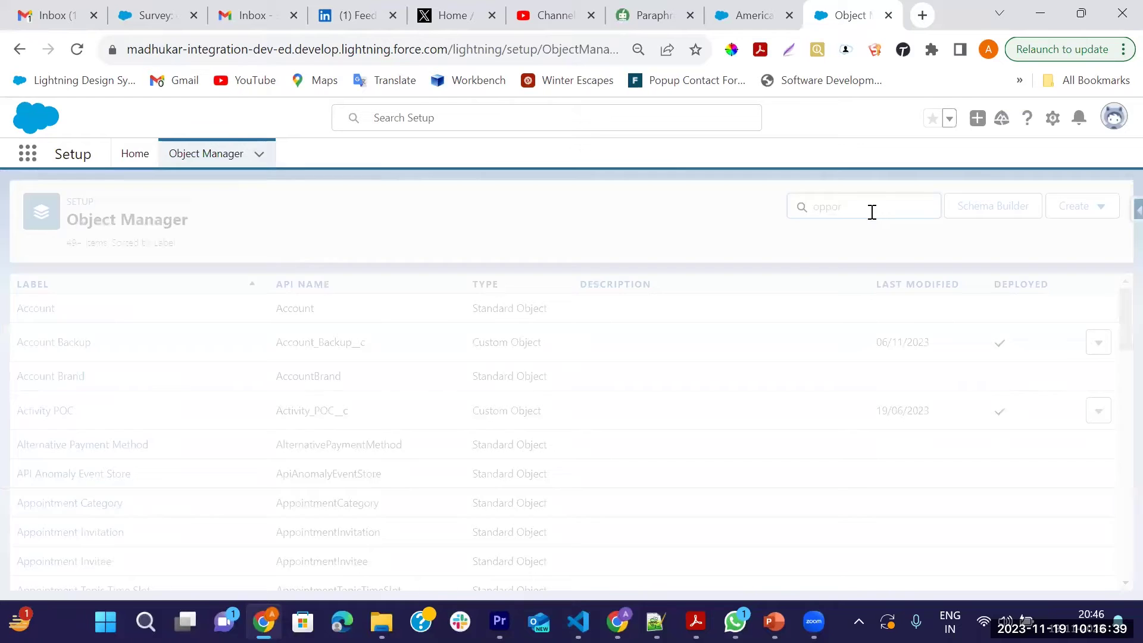
pyautogui.click(28, 309)
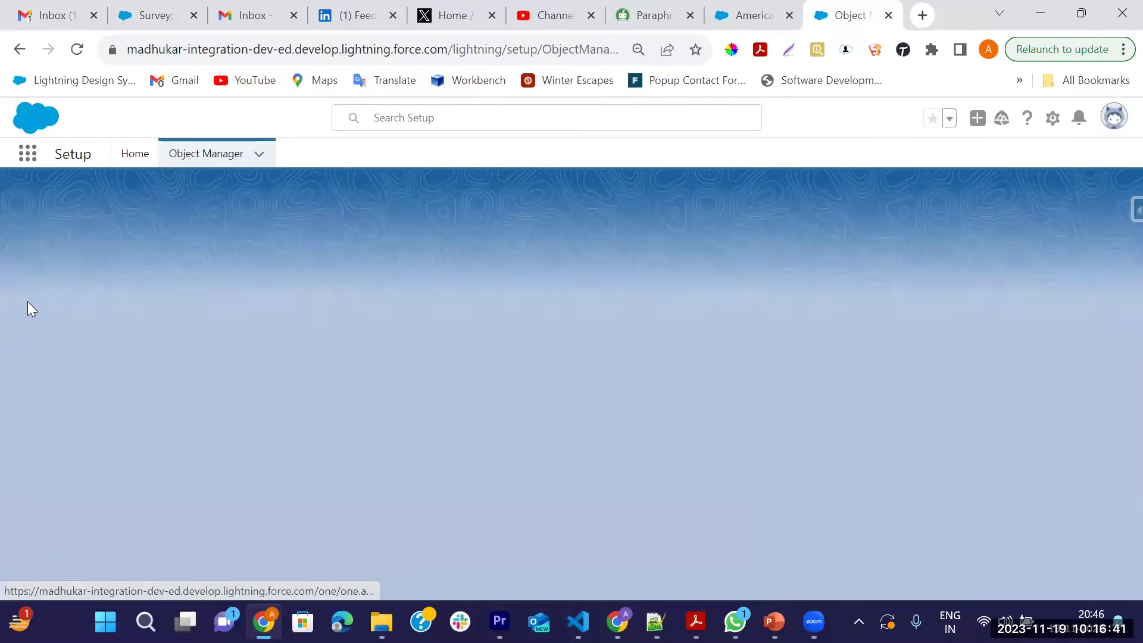
pyautogui.click(60, 343)
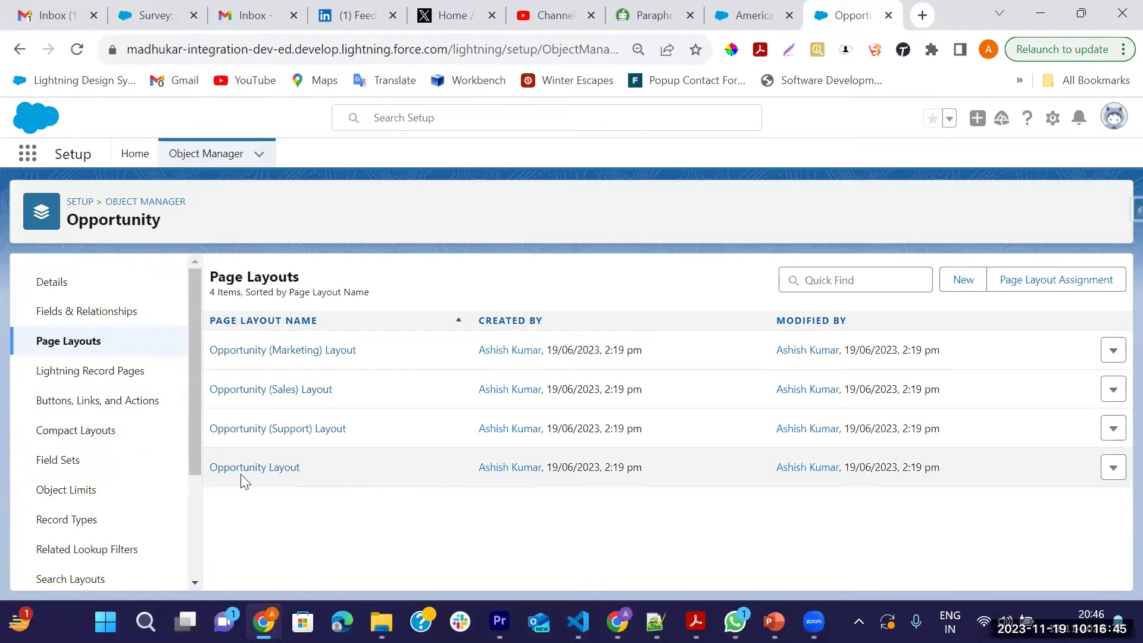
pyautogui.click(241, 470)
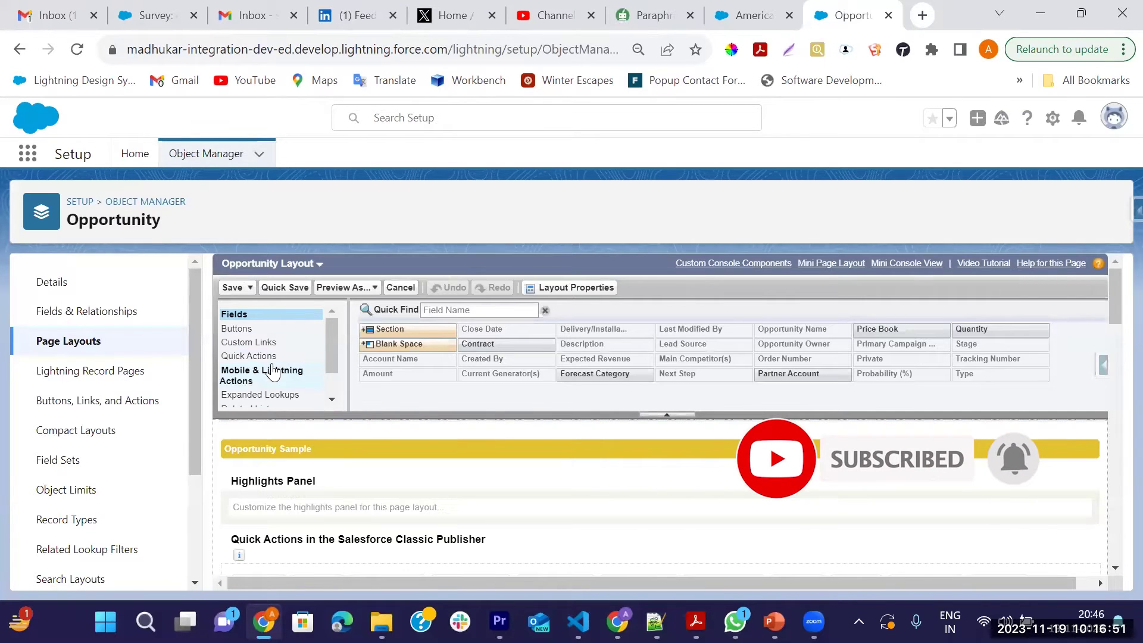
# Add Survey Invitations and Responses to the layout's related lists and save it for all users
pyautogui.scroll(-1, 286, 357)
pyautogui.click(250, 373)
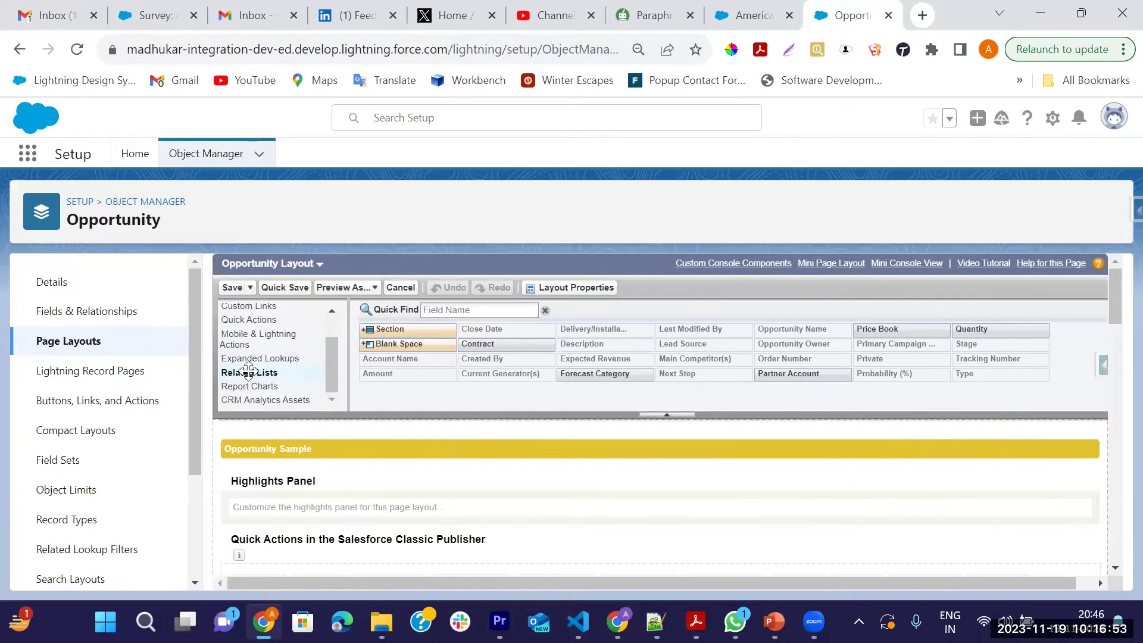
pyautogui.click(473, 288)
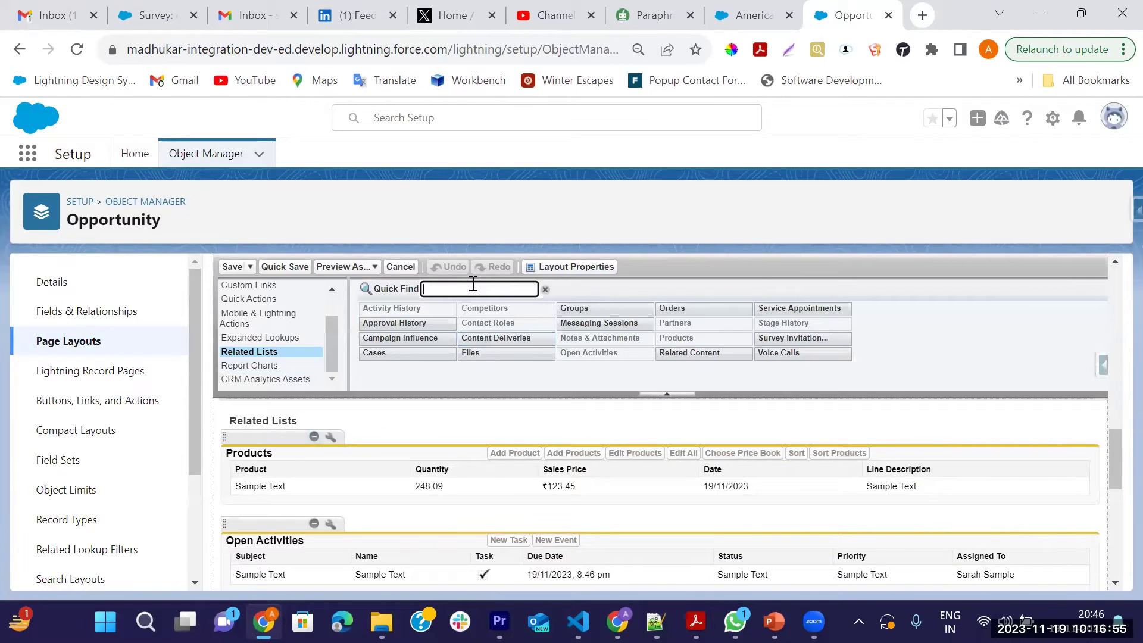
pyautogui.write('su')
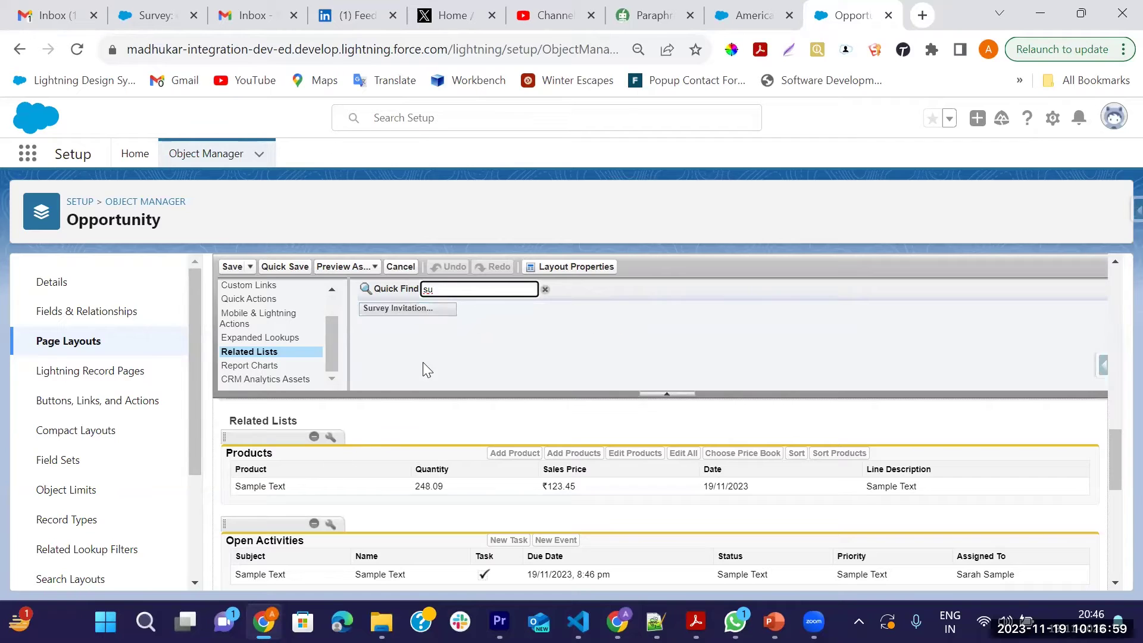
pyautogui.moveTo(407, 309); pyautogui.dragTo(269, 502)
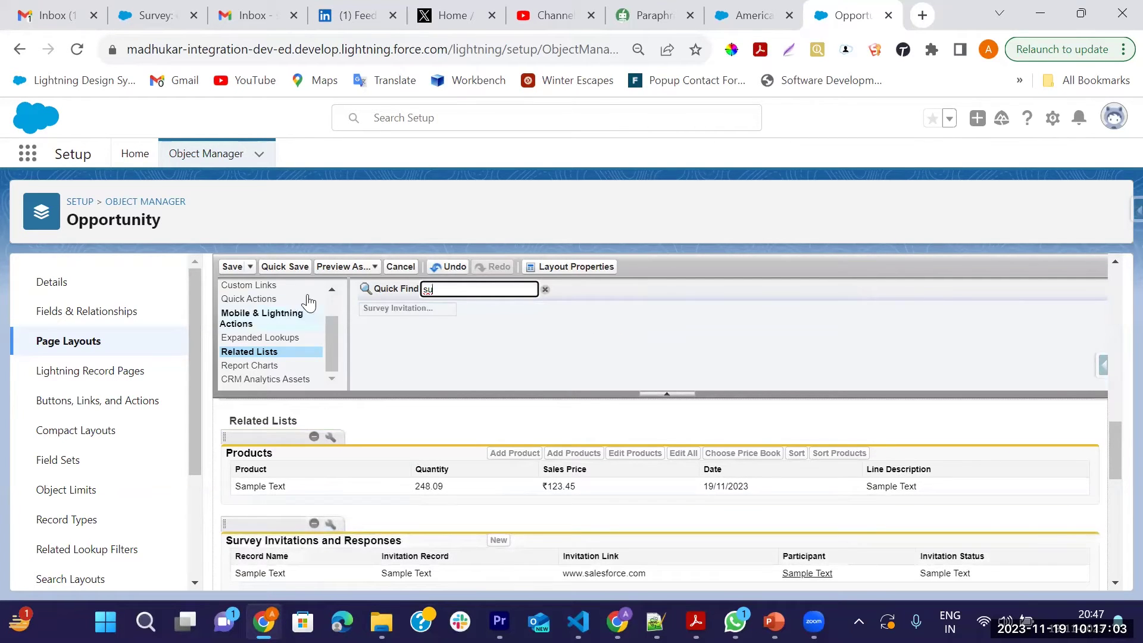
pyautogui.click(233, 268)
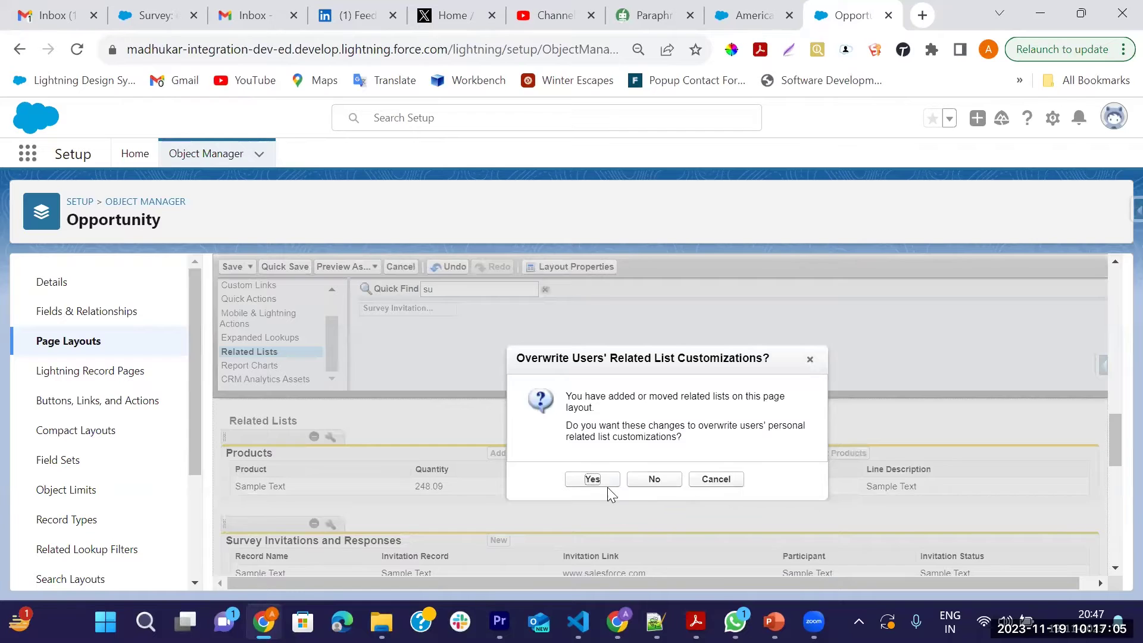
pyautogui.click(593, 480)
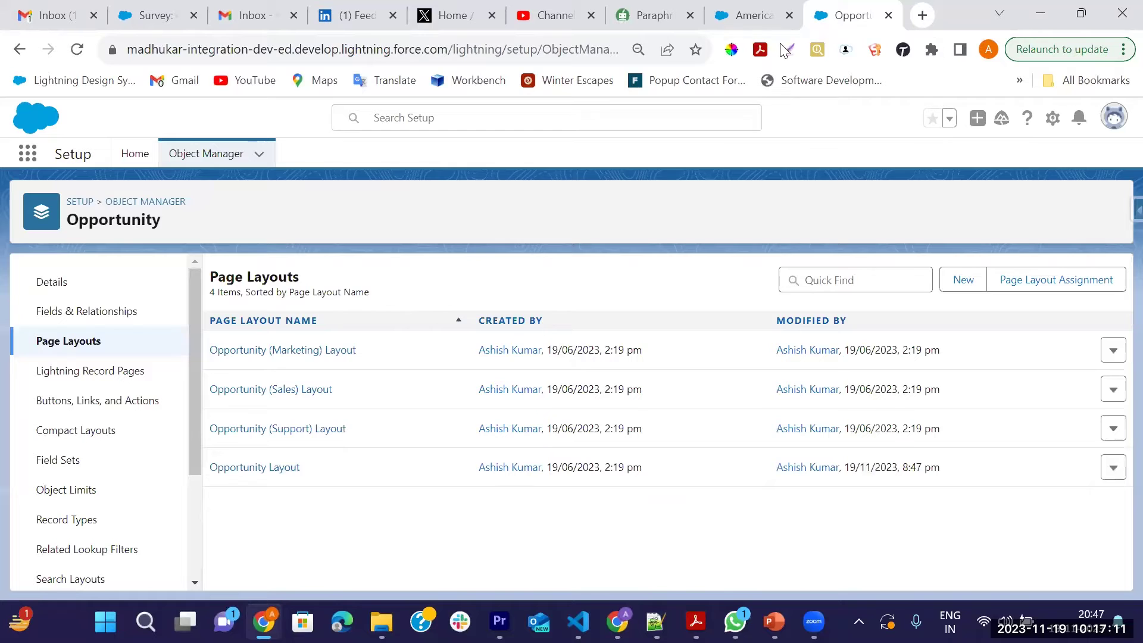
# Reload the American Banking Corp. opportunity and confirm Survey Invitations and Responses appears under Related
pyautogui.click(747, 15)
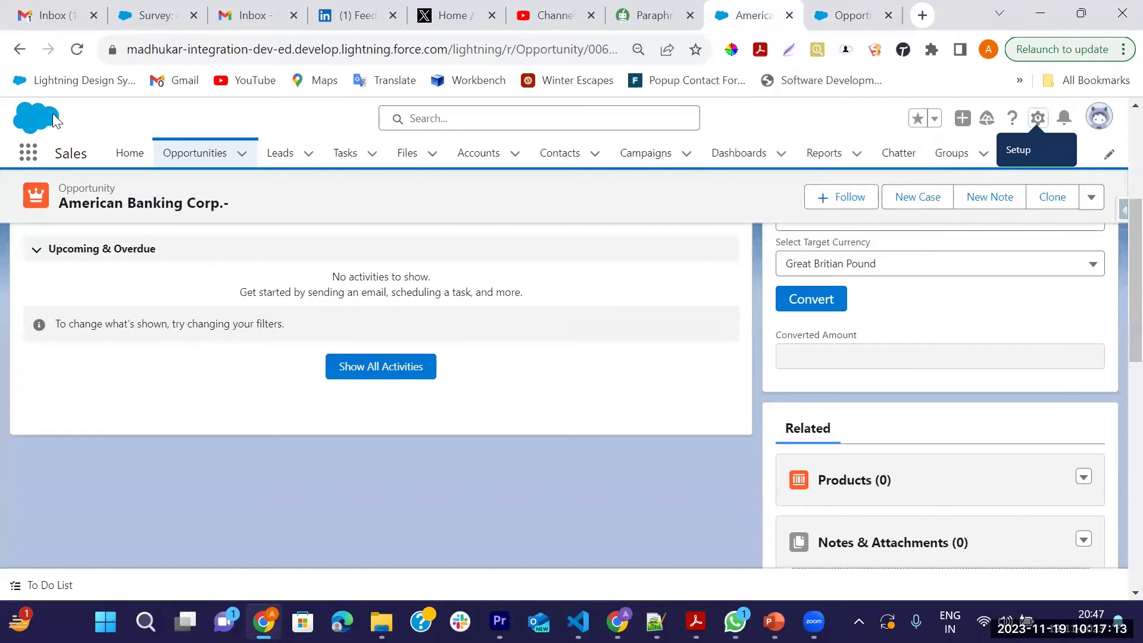
pyautogui.click(76, 50)
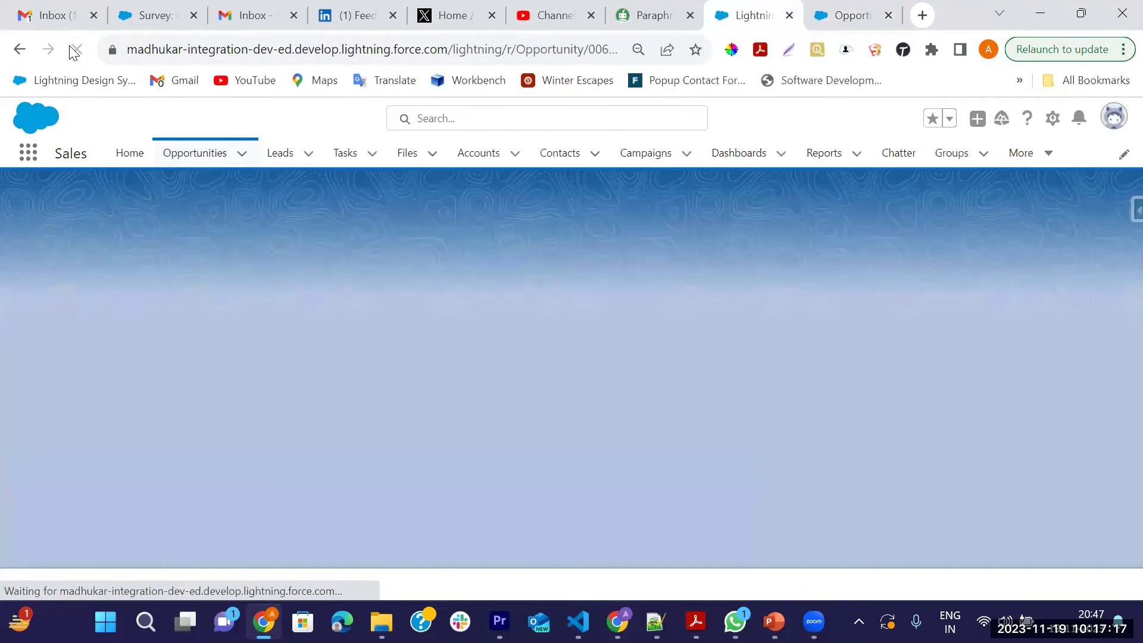
pyautogui.scroll(-6, 792, 397)
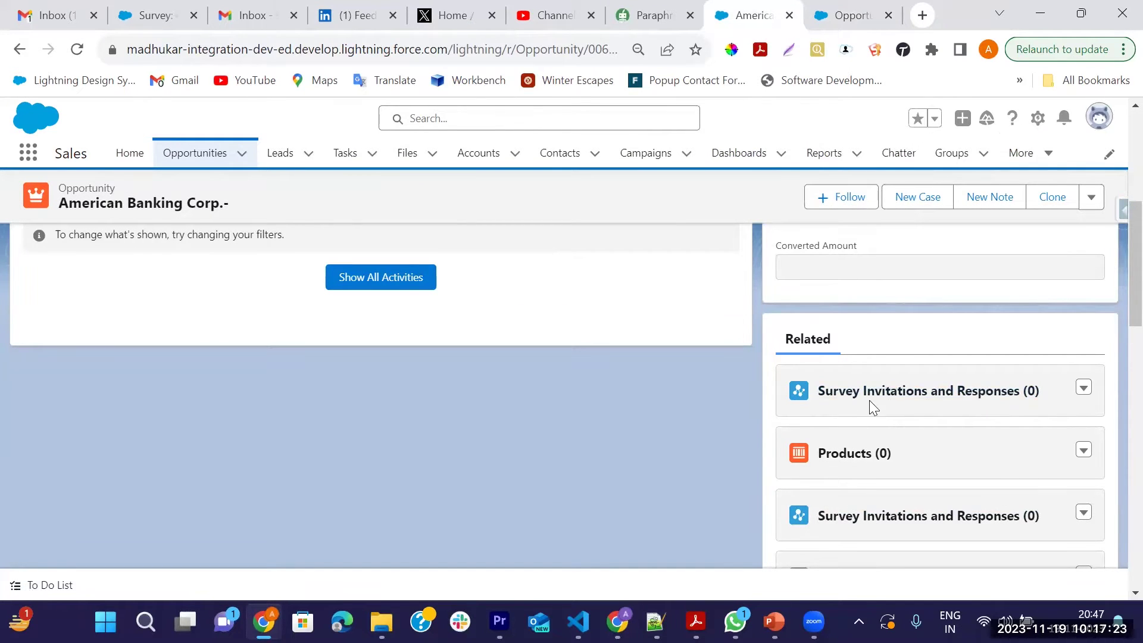
pyautogui.scroll(6, 784, 401)
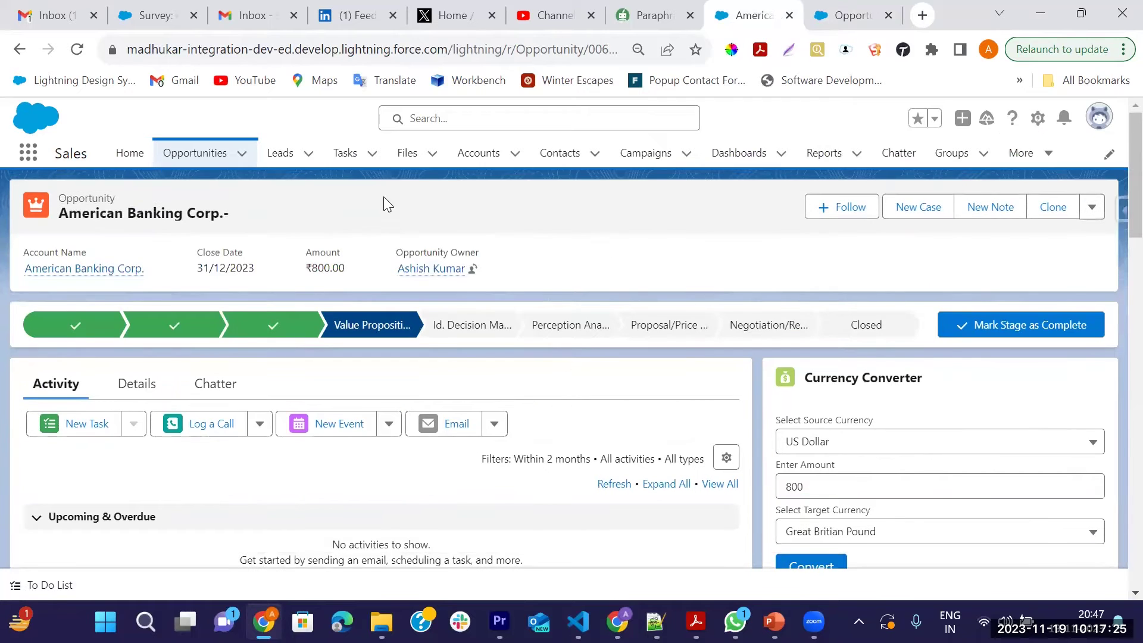
pyautogui.rightClick(751, 19)
# Duplicate the opportunity tab and open the Surveys list through an App Launcher search for 'Surv'
pyautogui.click(780, 153)
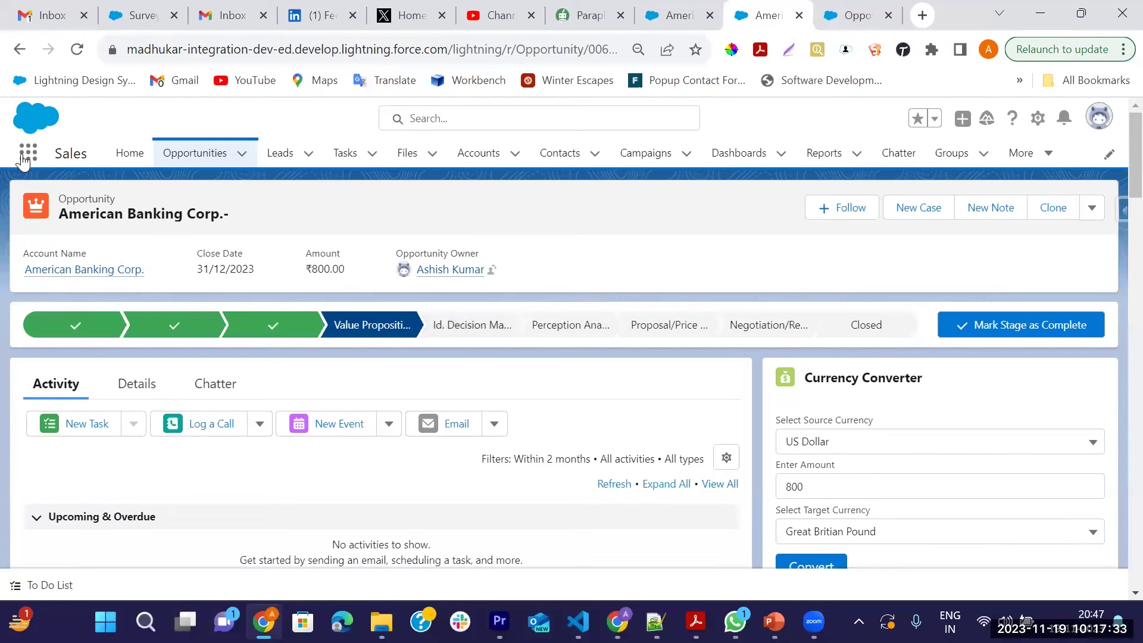
pyautogui.click(27, 155)
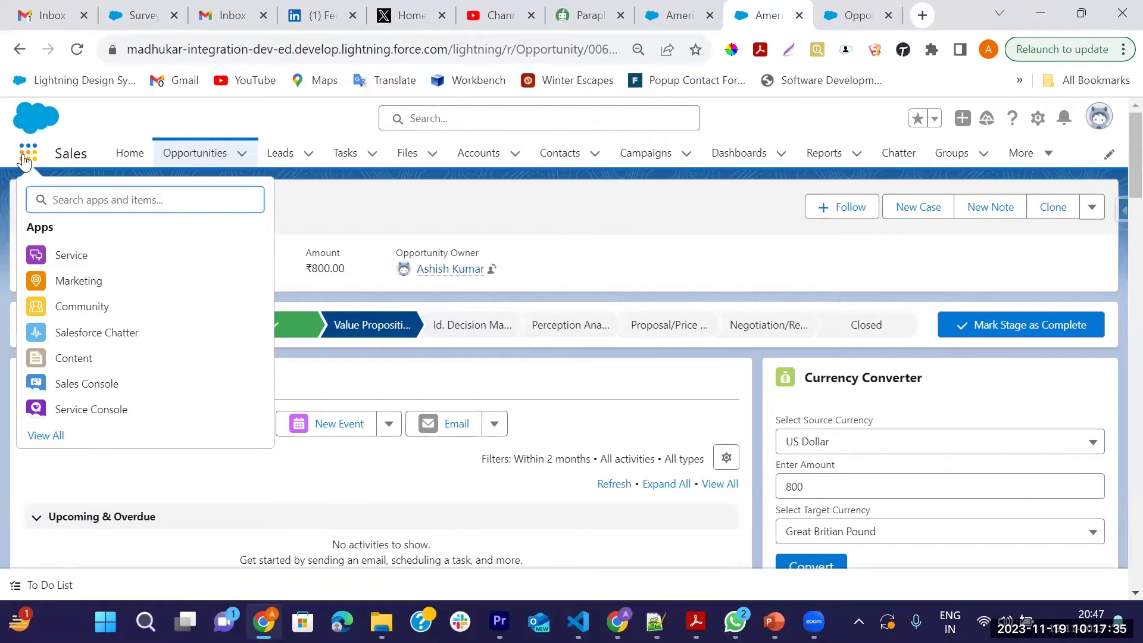
pyautogui.write('Surv')
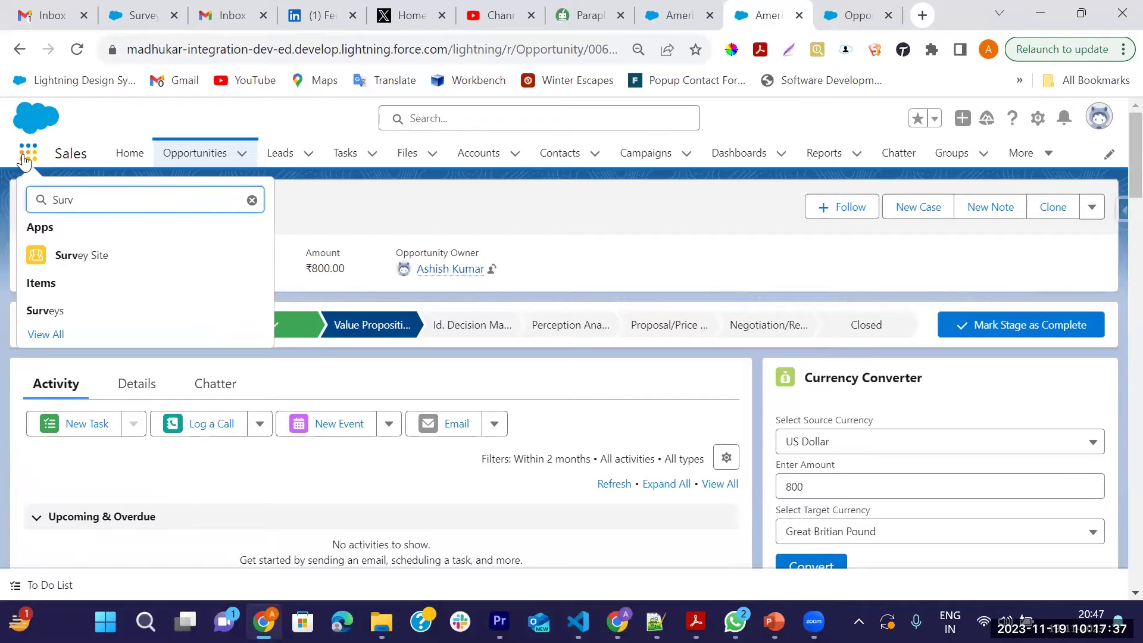
pyautogui.click(44, 311)
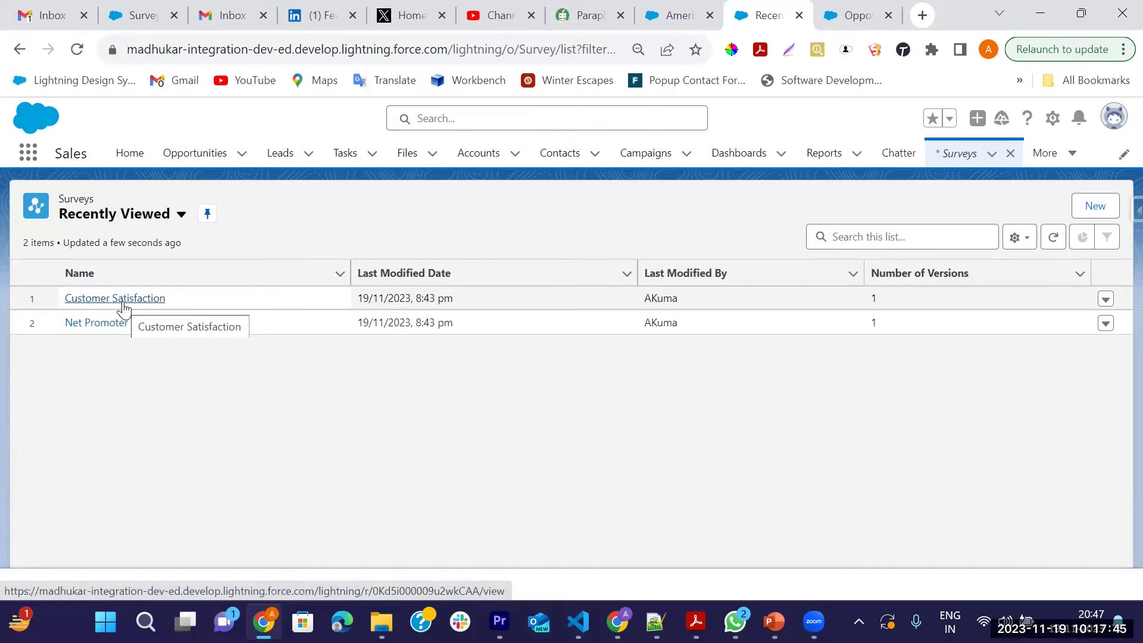
# Browse the Customer Satisfaction survey's Related, Languages and Details tabs, then return to Setup's Opportunity Page Layouts
pyautogui.click(124, 305)
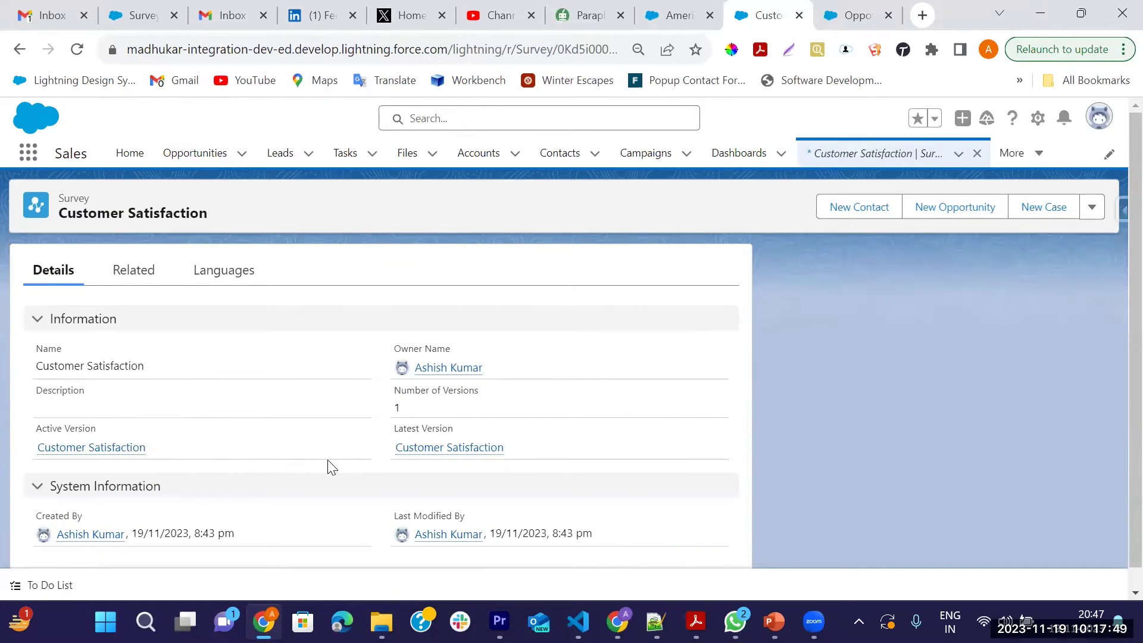
pyautogui.scroll(-2, 328, 460)
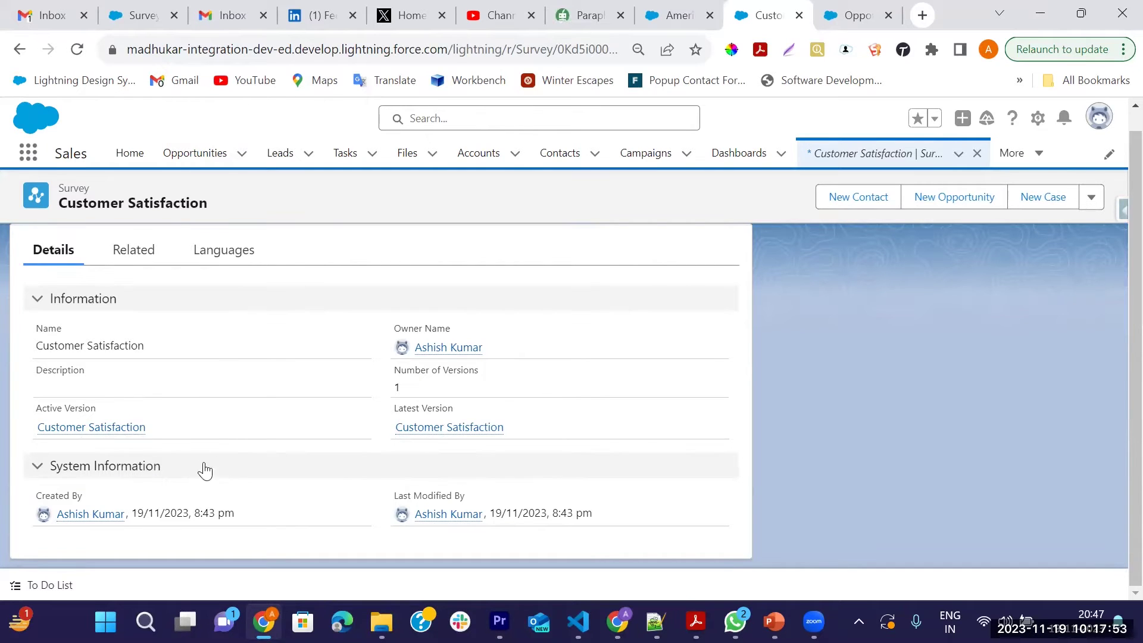
pyautogui.click(134, 251)
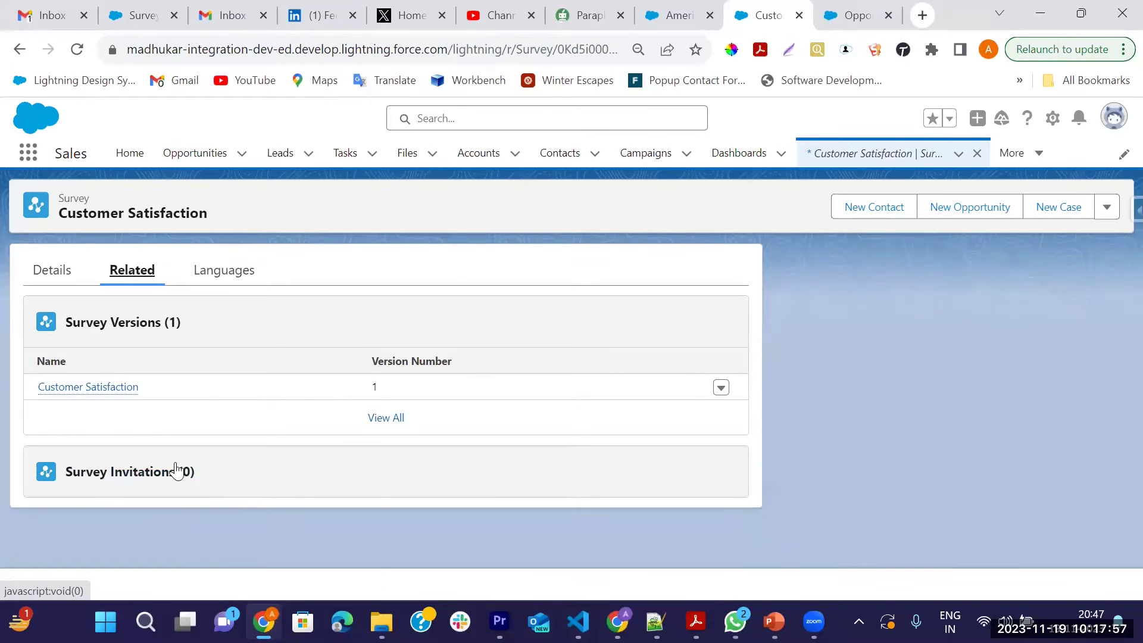
pyautogui.click(209, 280)
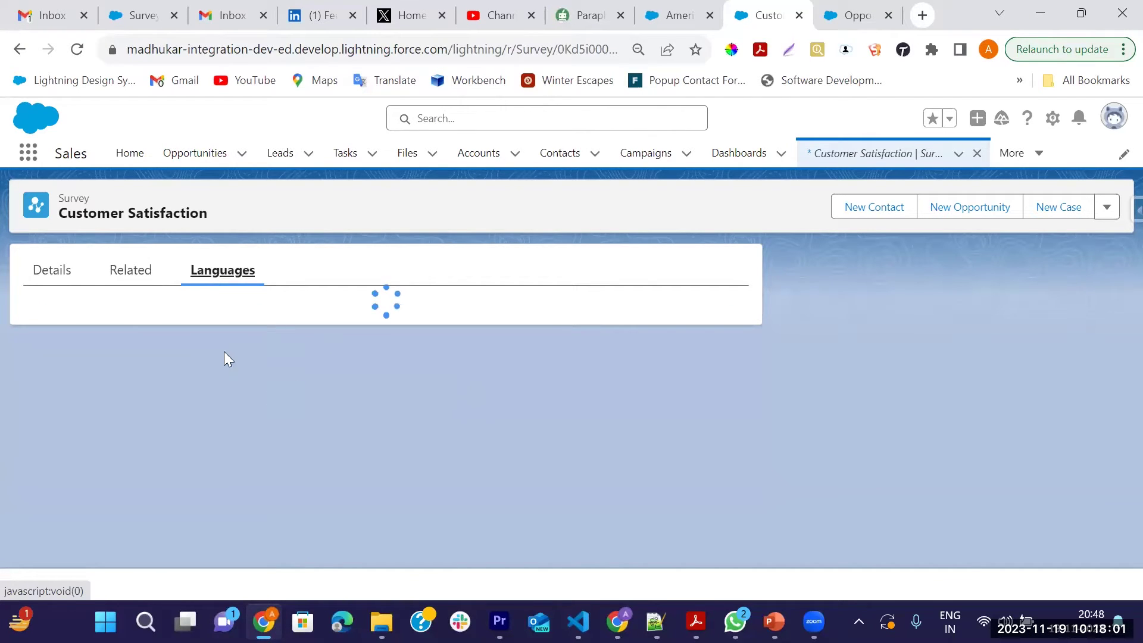
pyautogui.click(51, 275)
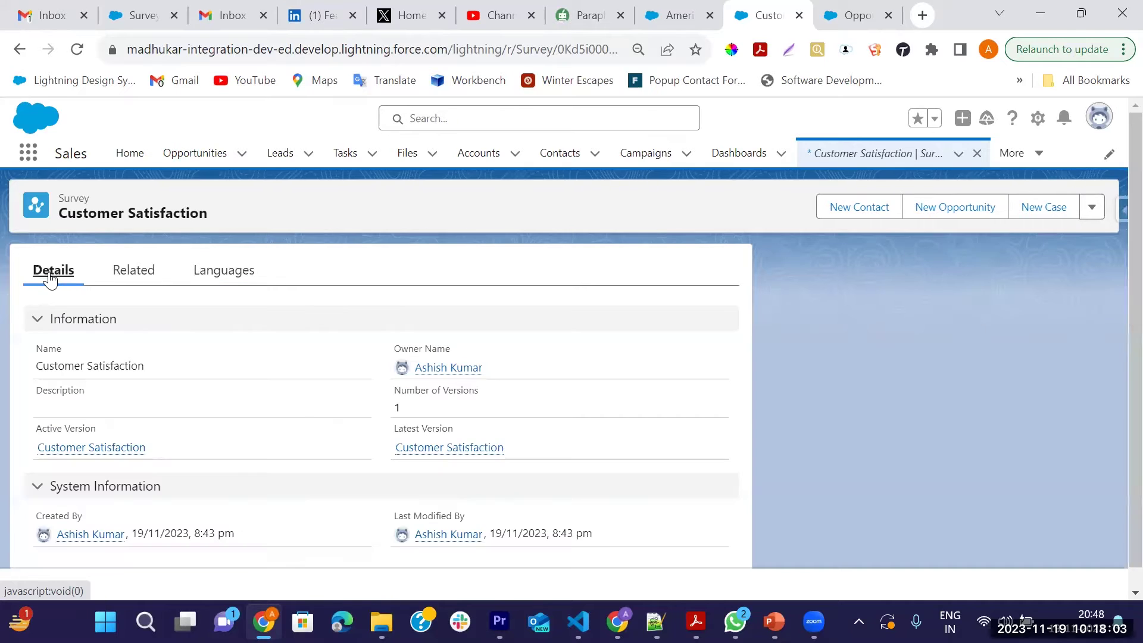
pyautogui.scroll(-1, 274, 451)
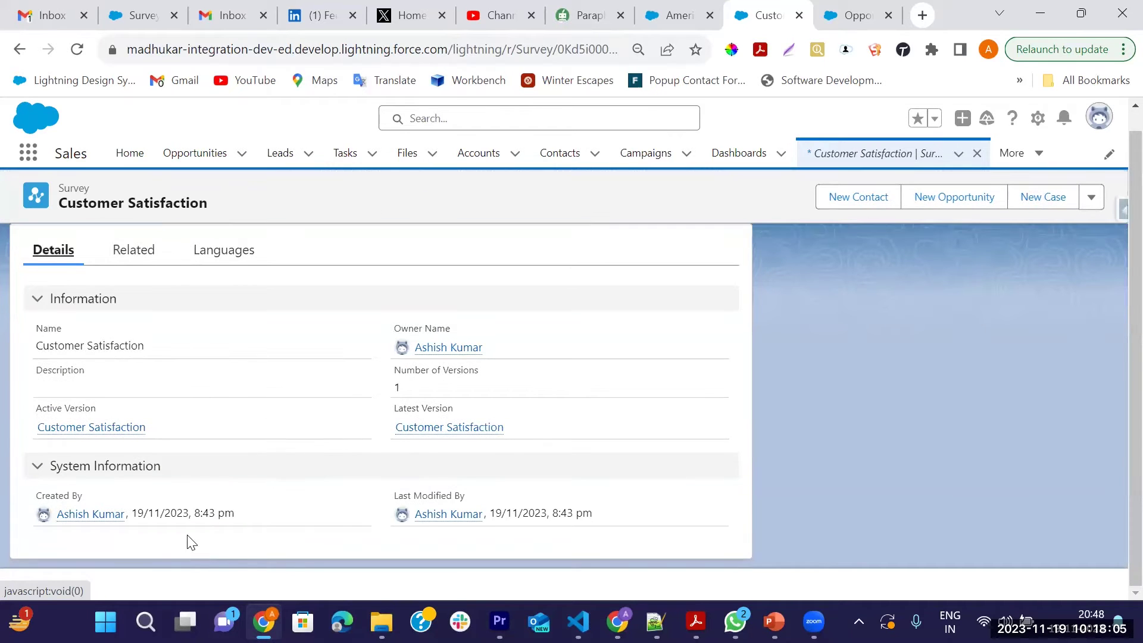
pyautogui.moveTo(89, 434)
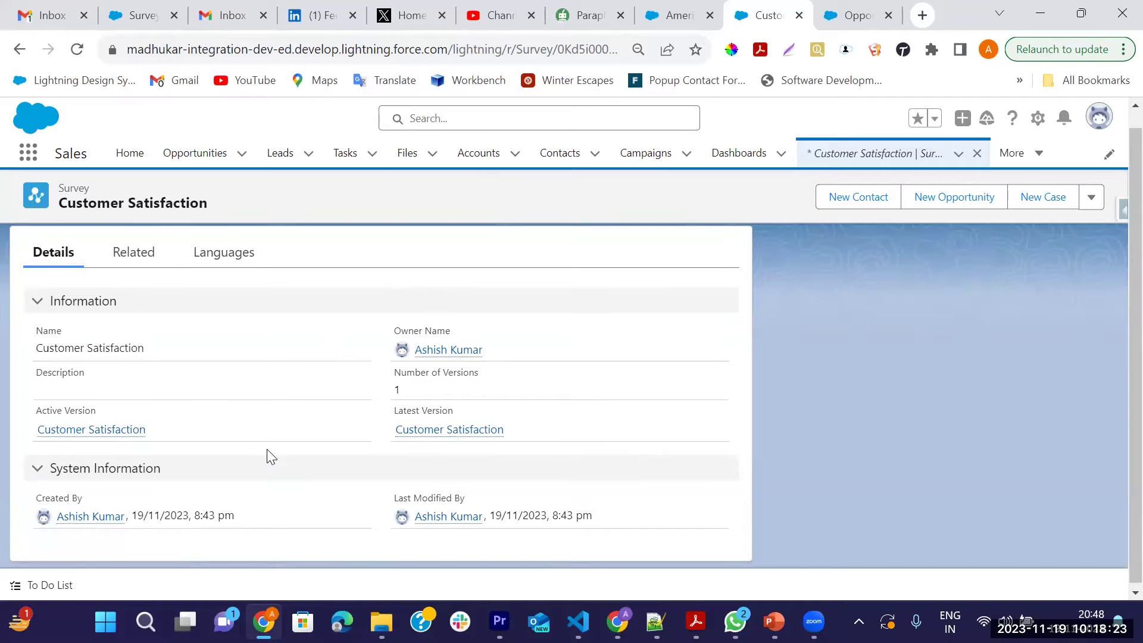
pyautogui.scroll(1, 268, 456)
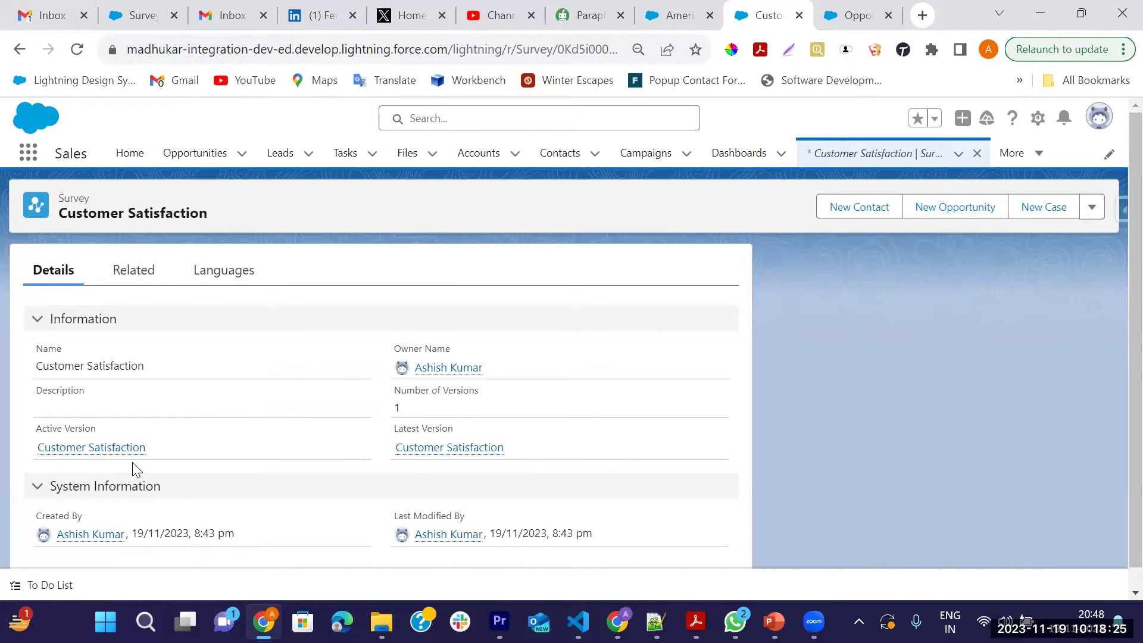
pyautogui.click(858, 15)
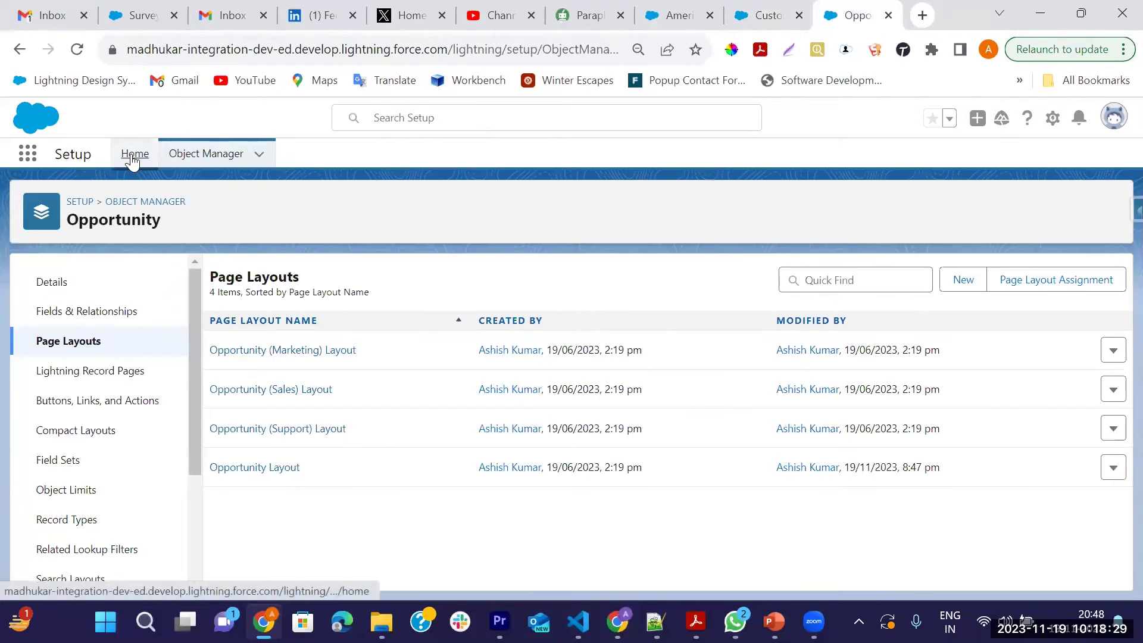
# Open Flows via Quick Find 'flow' and create a new Record-Triggered Flow
pyautogui.click(133, 154)
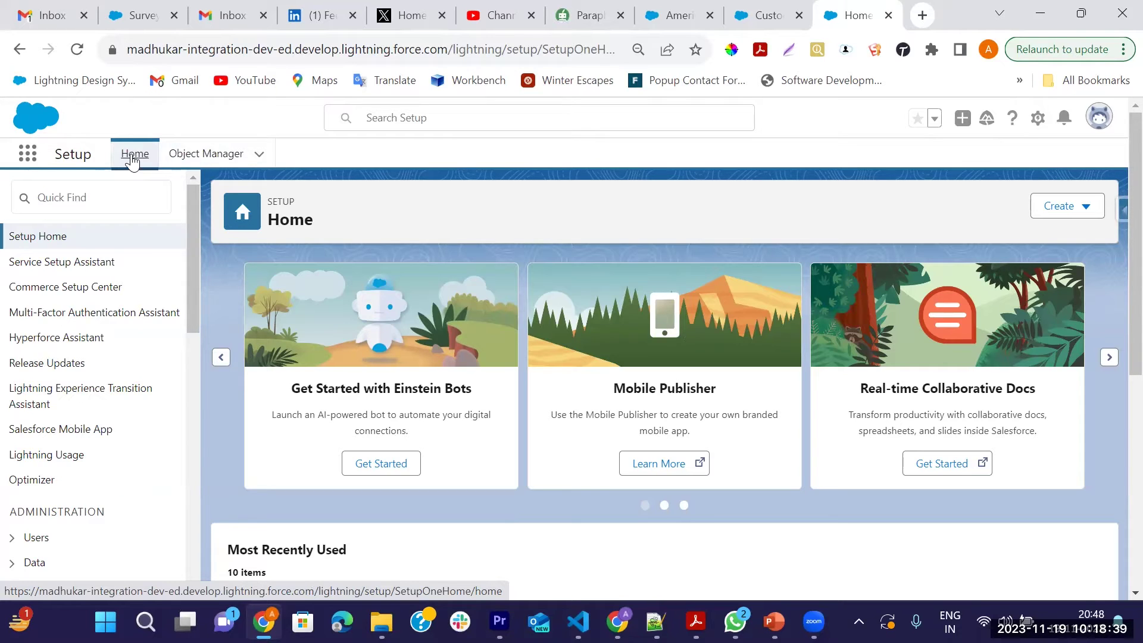
pyautogui.click(142, 198)
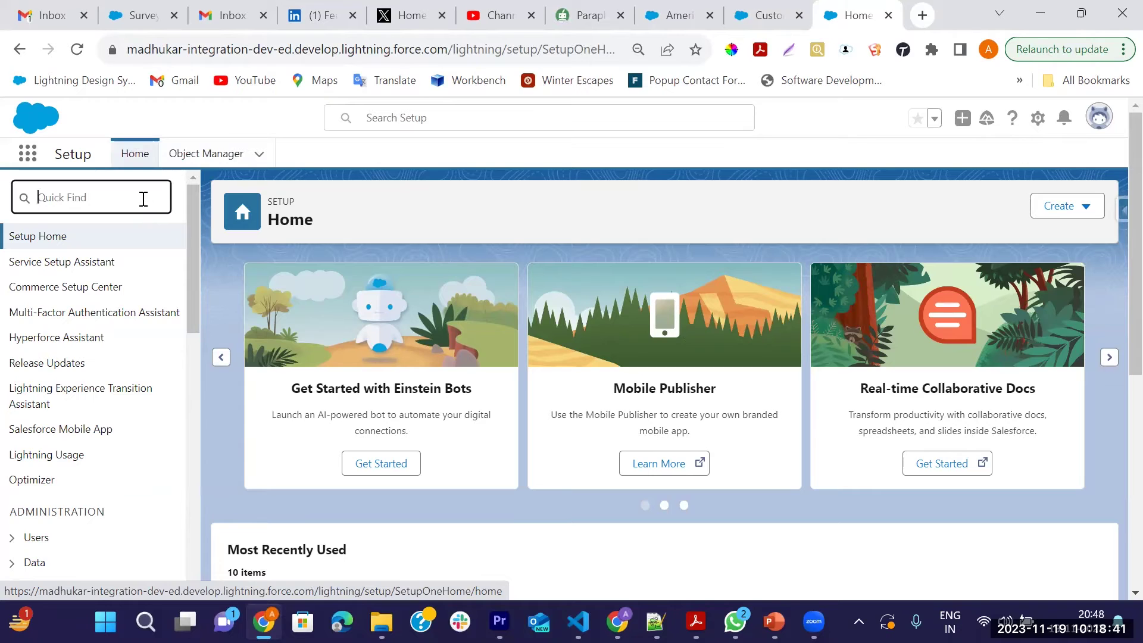
pyautogui.write('flow')
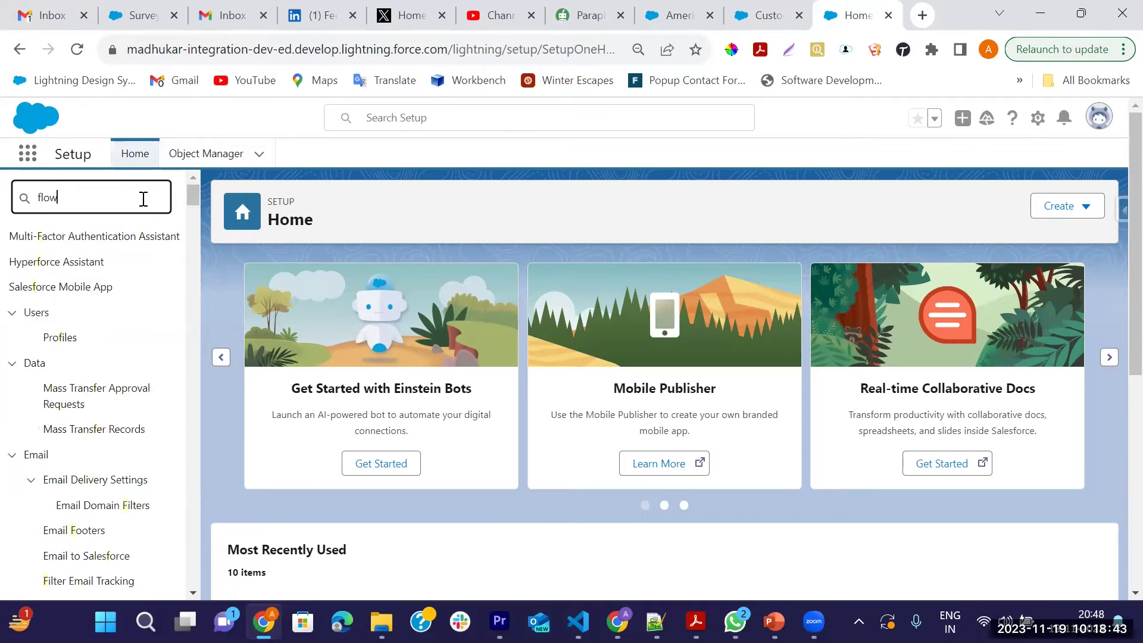
pyautogui.click(57, 364)
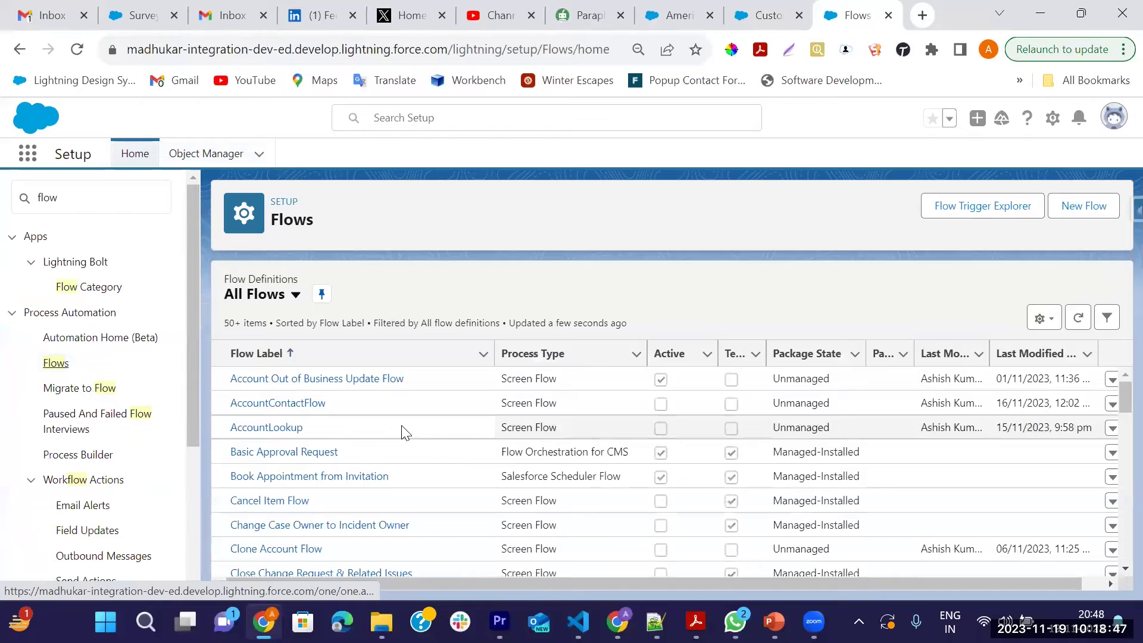
pyautogui.click(1098, 211)
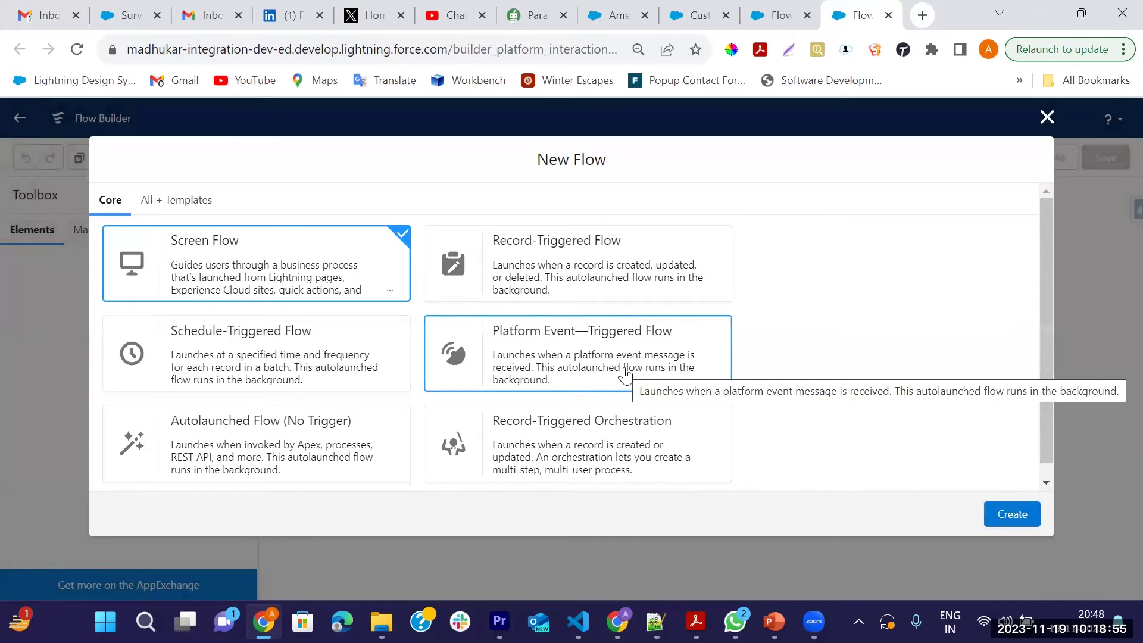
pyautogui.click(604, 285)
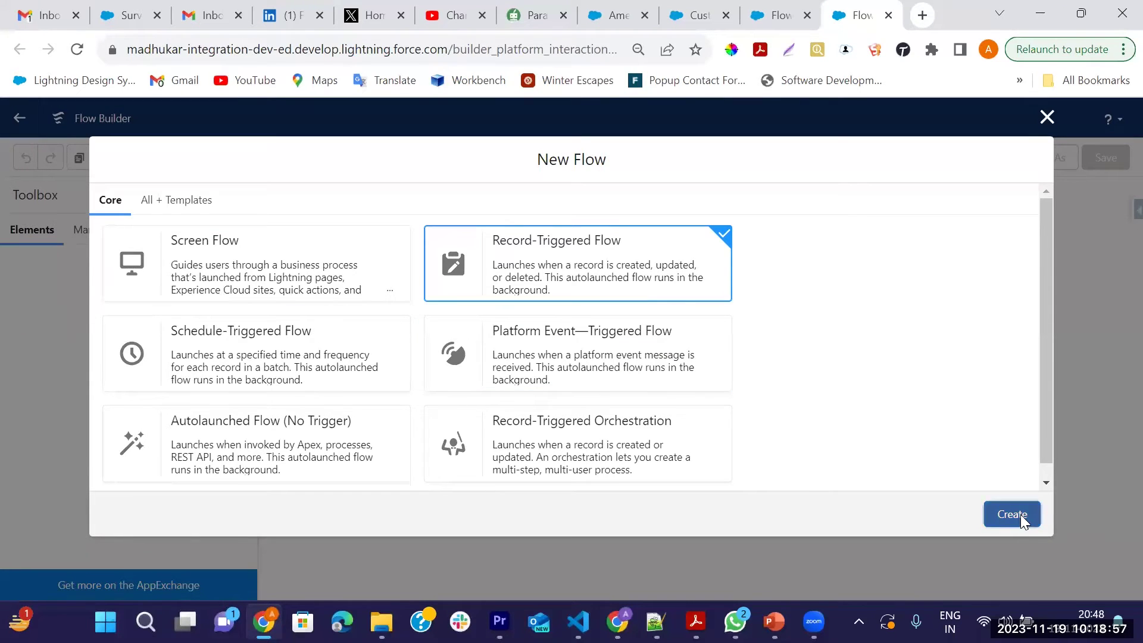
pyautogui.click(1021, 515)
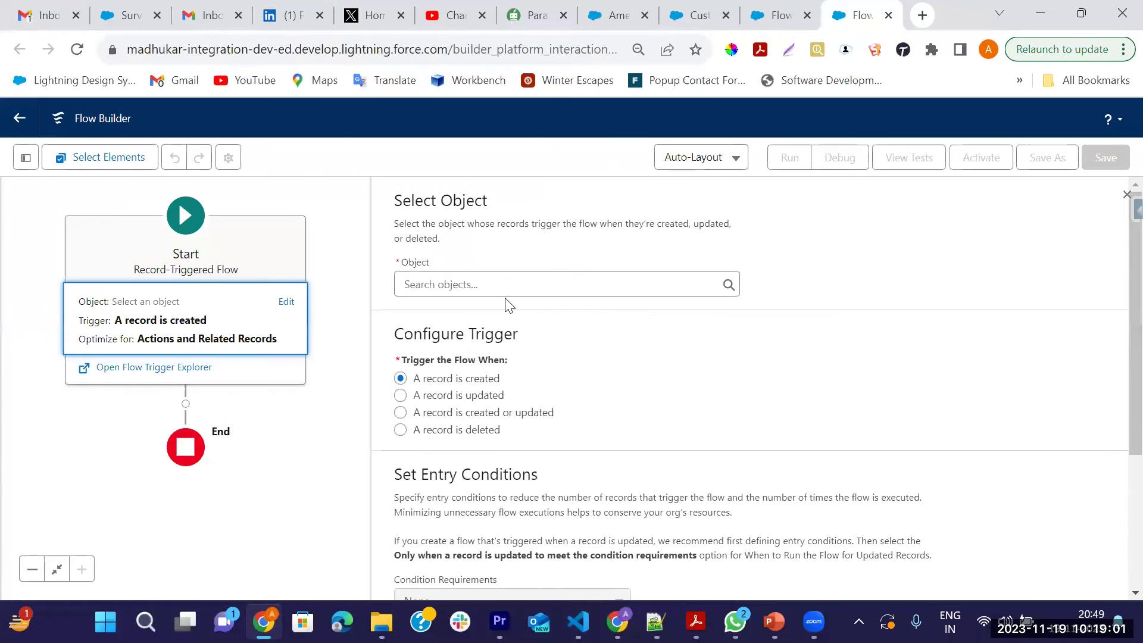
# Set the flow's Start to the Opportunity object, triggered when a record is created or updated
pyautogui.click(506, 286)
pyautogui.write('oppo')
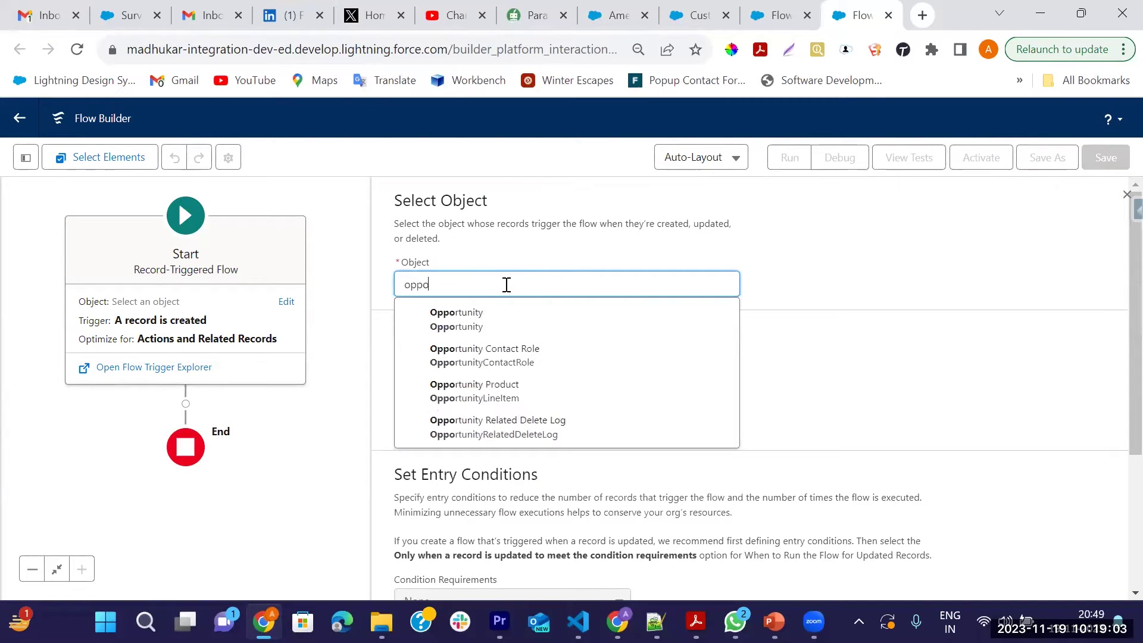
pyautogui.click(456, 319)
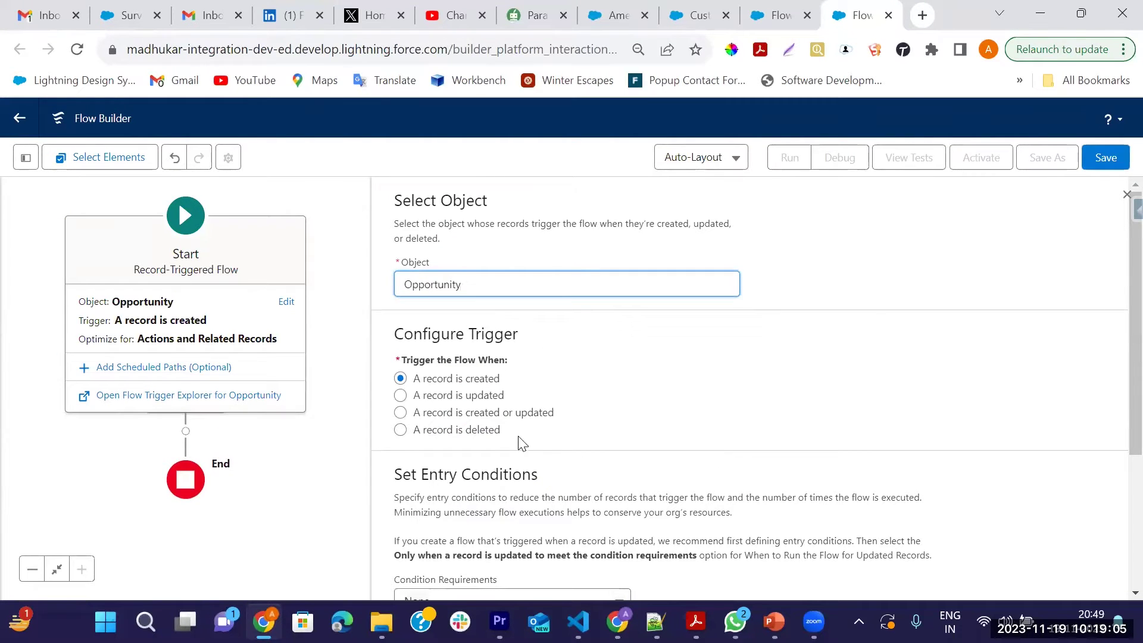
pyautogui.click(400, 412)
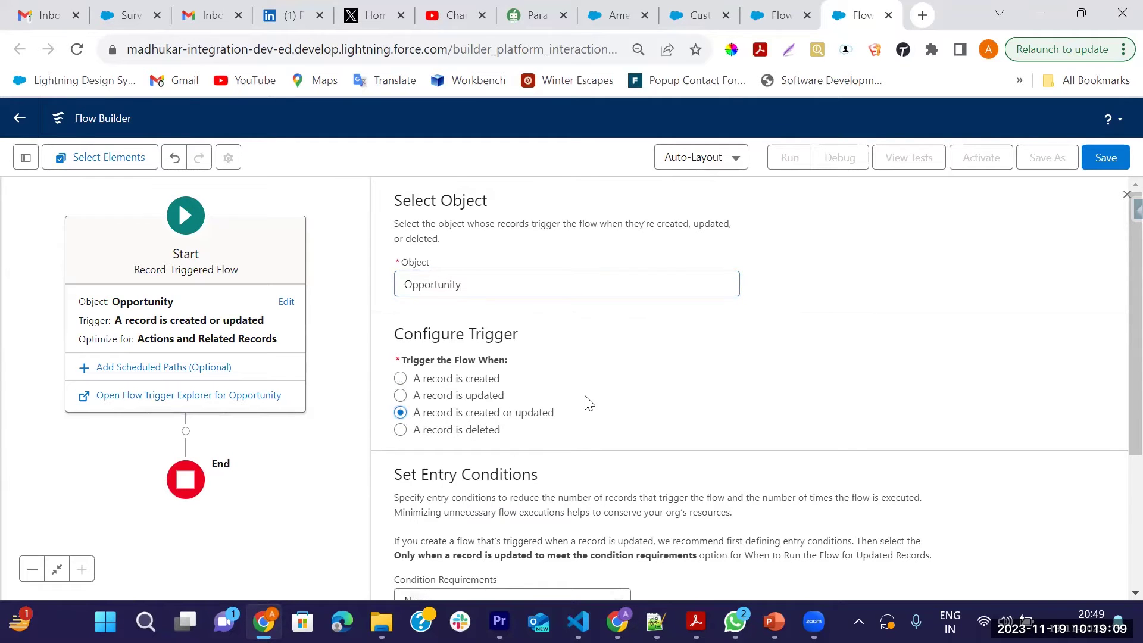
pyautogui.scroll(-3, 584, 401)
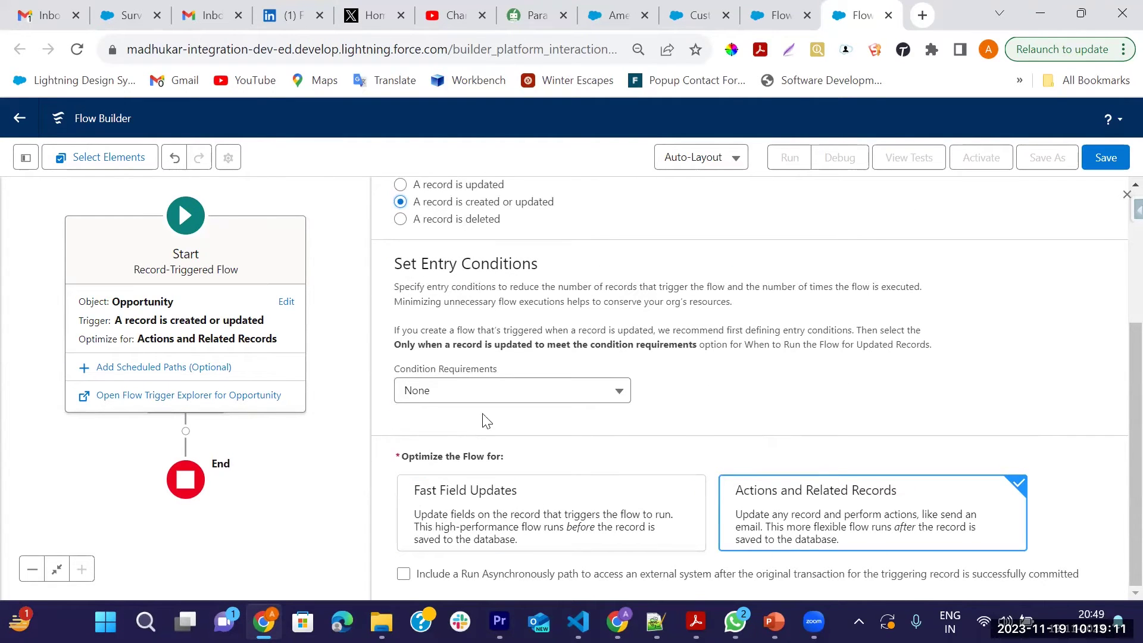
pyautogui.click(1126, 196)
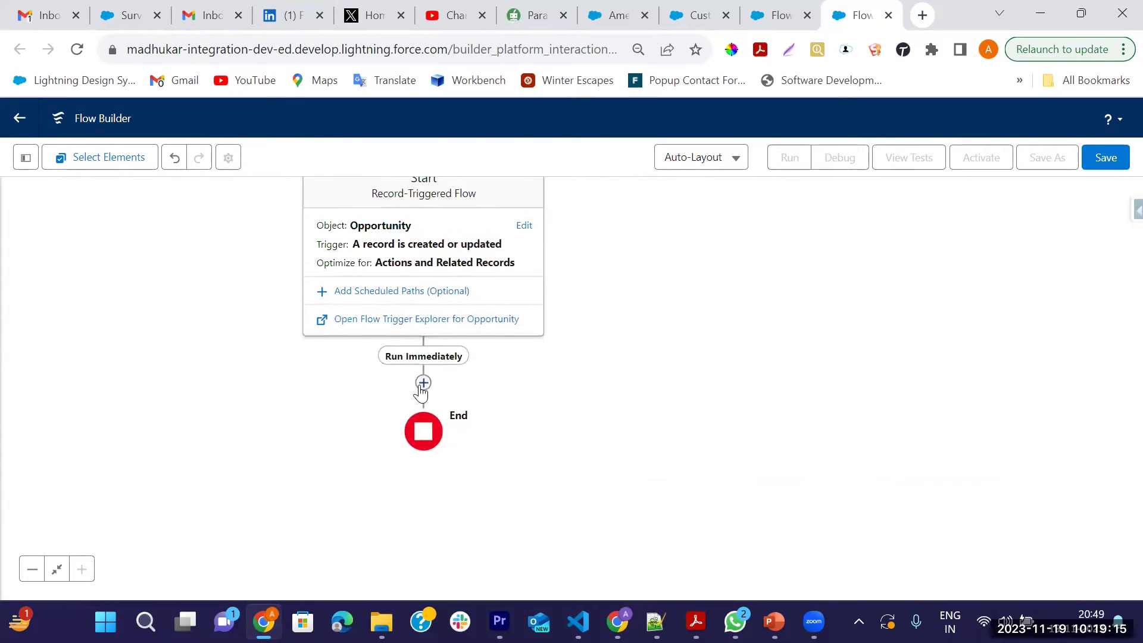
# Add a Decision element labelled Check Opportunity Stage after the start step
pyautogui.click(423, 385)
pyautogui.write('d')
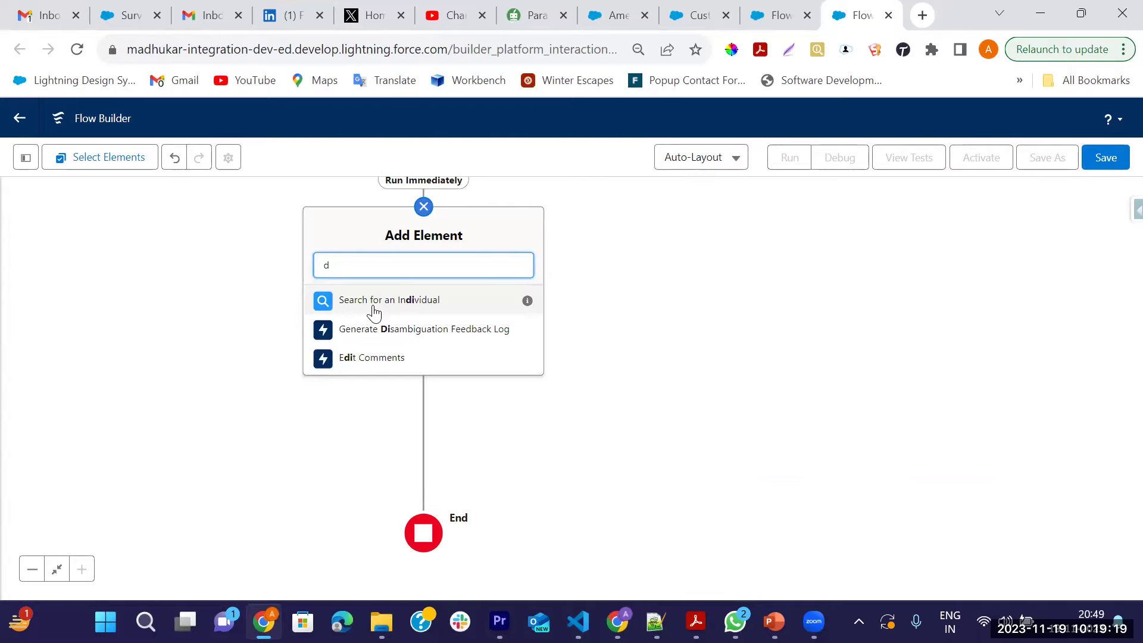
pyautogui.write('iec')
pyautogui.click(377, 305)
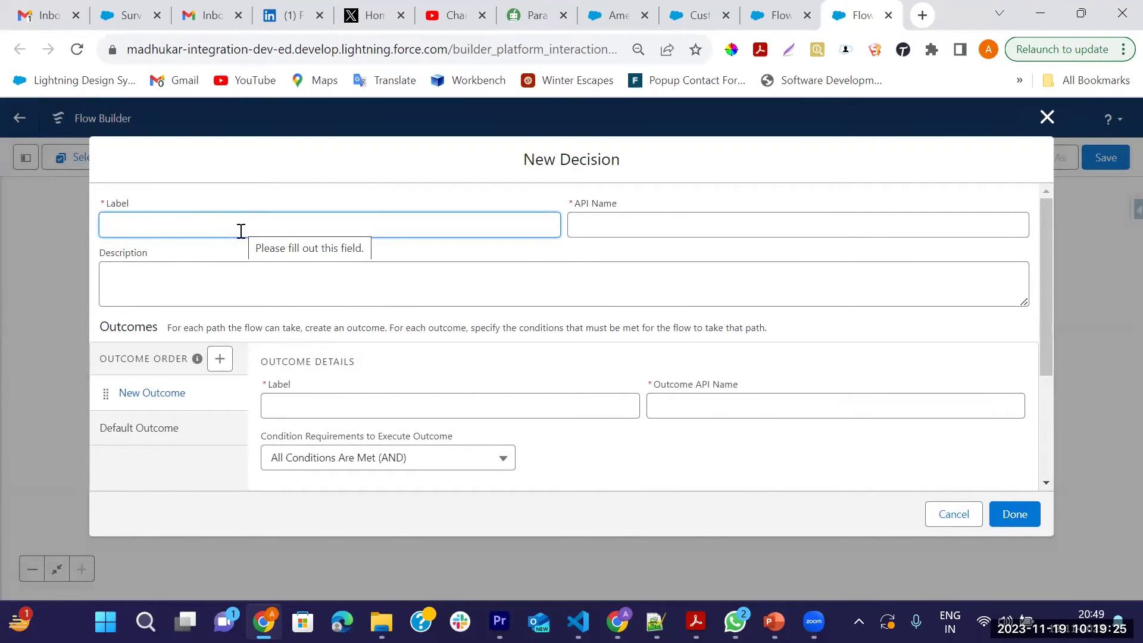
pyautogui.write('Check')
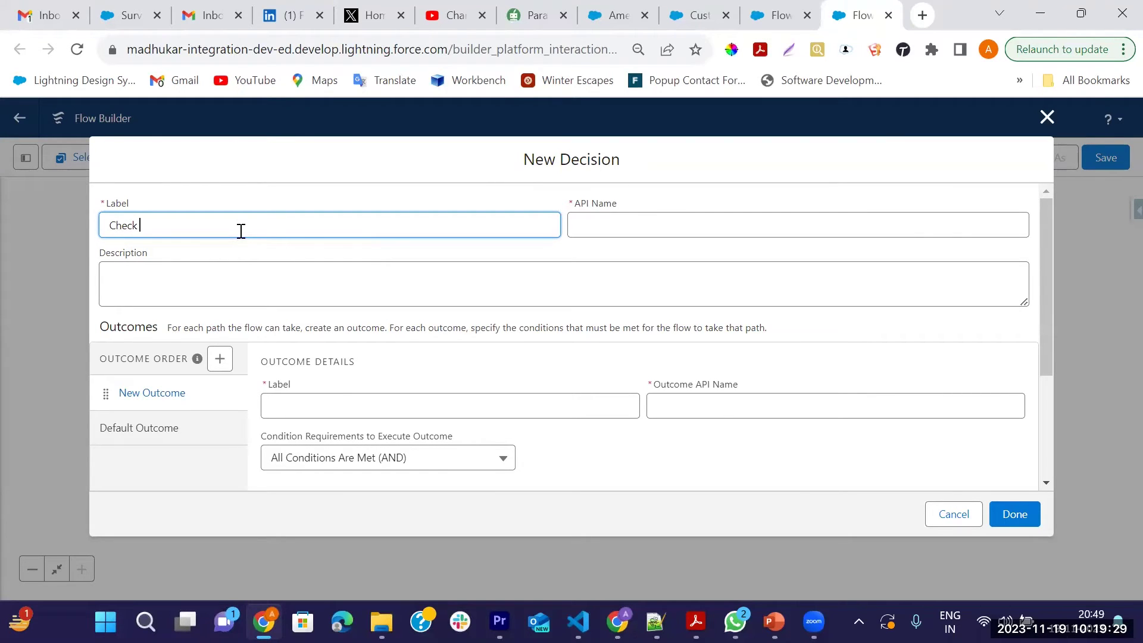
pyautogui.write(' Opportunity Stage')
pyautogui.press('Tab')
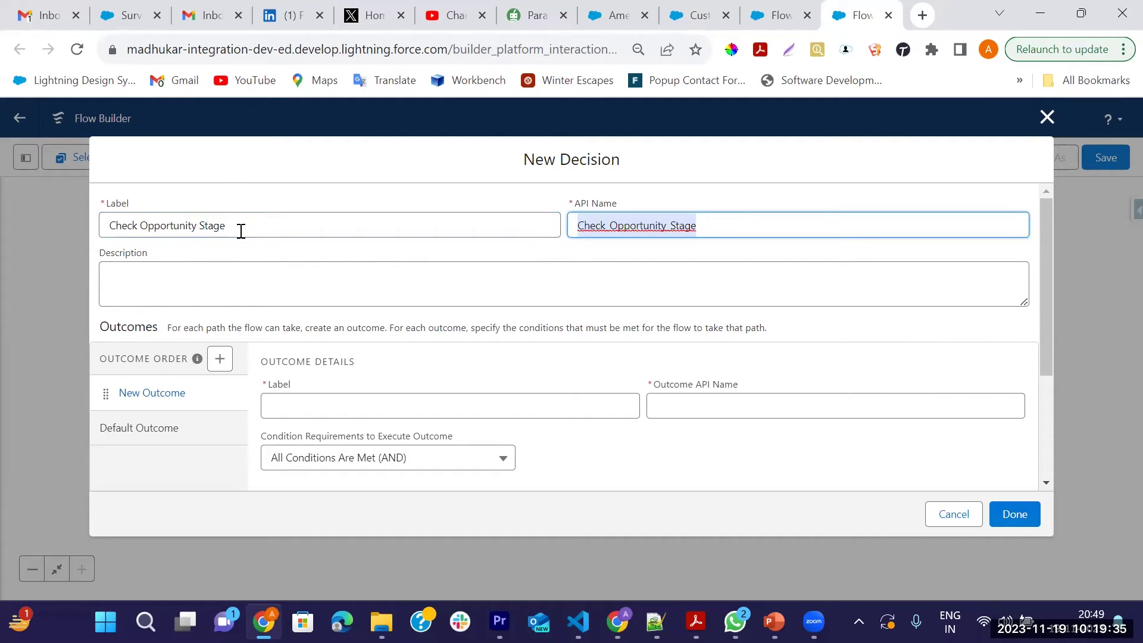
pyautogui.scroll(-1, 567, 301)
# Name the first outcome Closed Won and relabel the default outcome 'open or Closed lost'
pyautogui.click(318, 310)
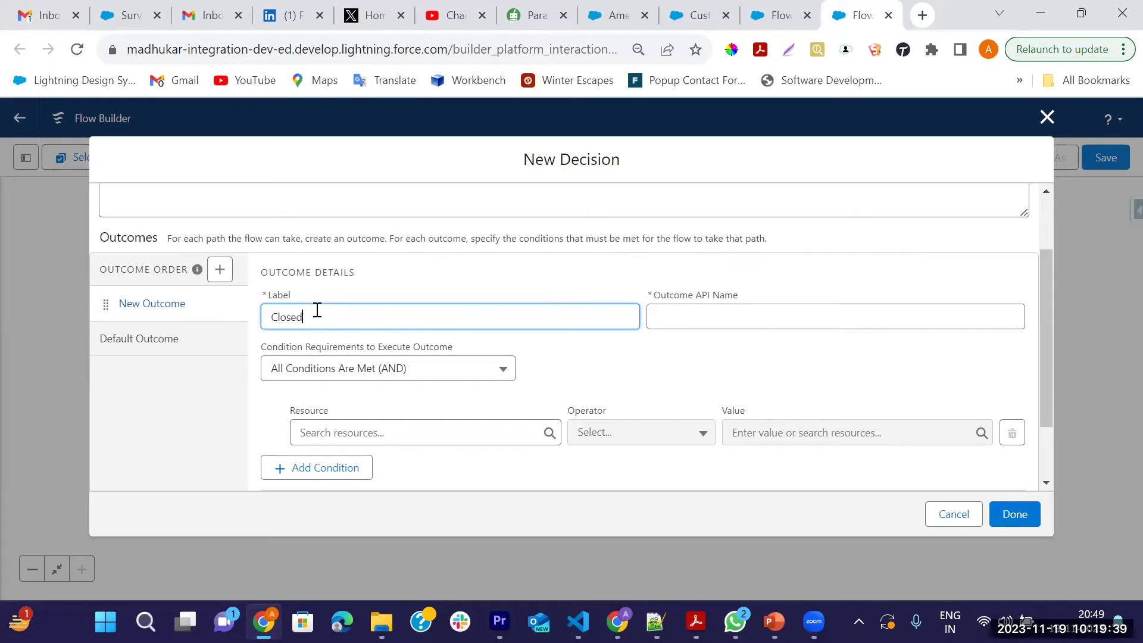
pyautogui.write('Closed Won')
pyautogui.click(192, 338)
pyautogui.click(401, 398)
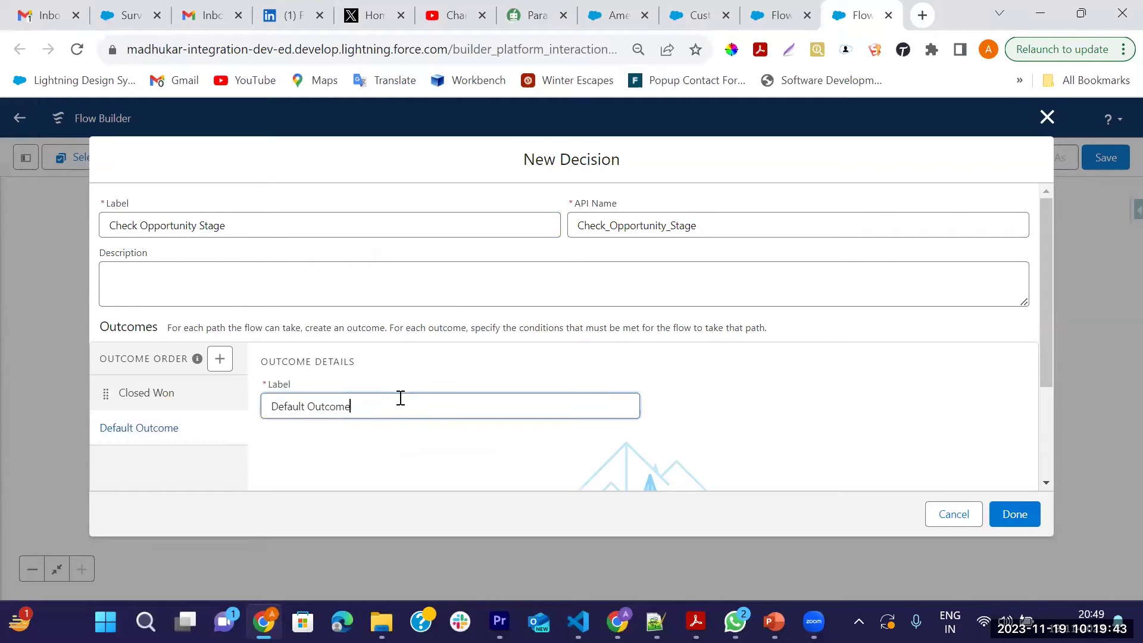
pyautogui.press('BackSpace')
pyautogui.press('BackSpace')
pyautogui.press('BackSpace')
pyautogui.press('BackSpace')
pyautogui.press('BackSpace')
pyautogui.press('BackSpace')
pyautogui.press('BackSpace')
pyautogui.press('BackSpace')
pyautogui.press('BackSpace')
pyautogui.press('BackSpace')
pyautogui.press('BackSpace')
pyautogui.press('BackSpace')
pyautogui.press('BackSpace')
pyautogui.press('BackSpace')
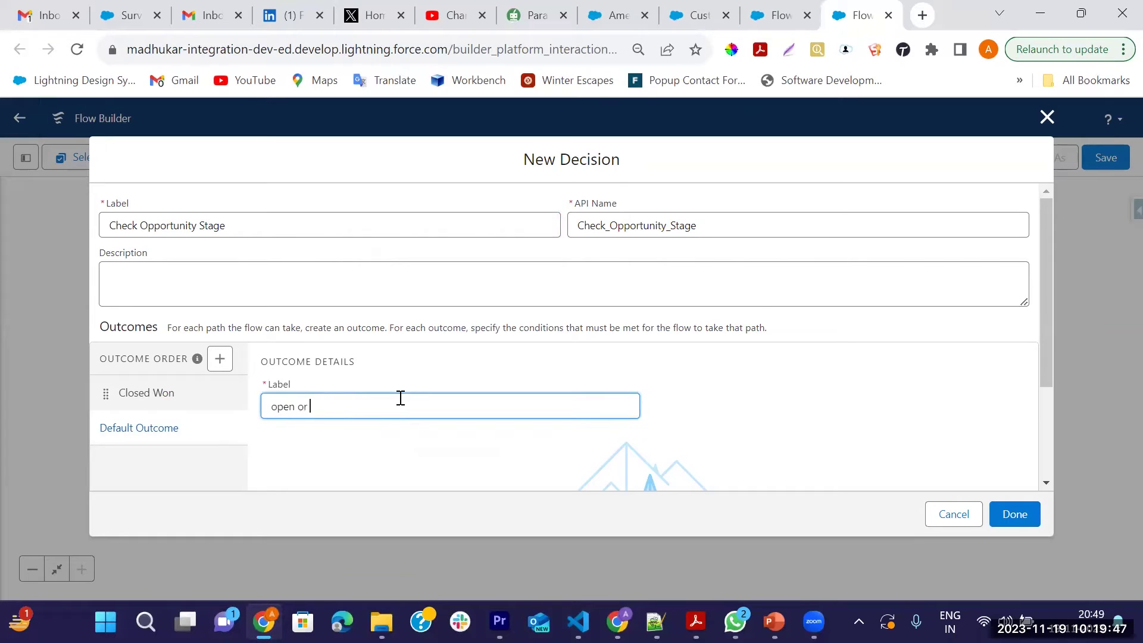
pyautogui.press('BackSpace')
# Give the Closed Won outcome the condition $Record > StageName Equals Closed Won, then finish the decision
pyautogui.click(199, 396)
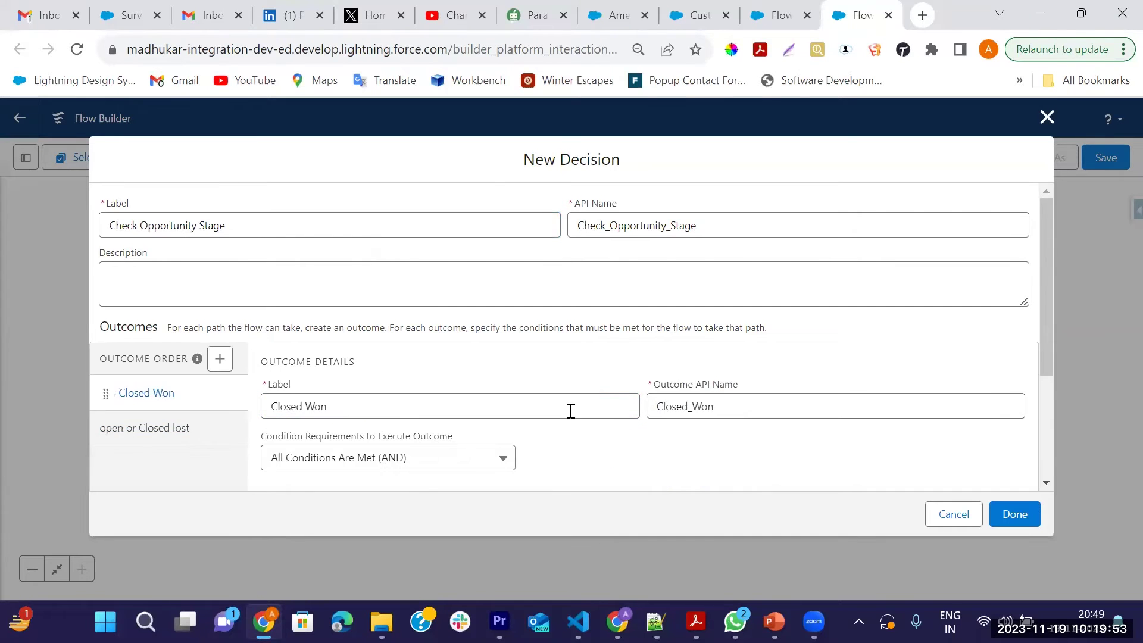
pyautogui.scroll(-3, 567, 409)
pyautogui.click(405, 344)
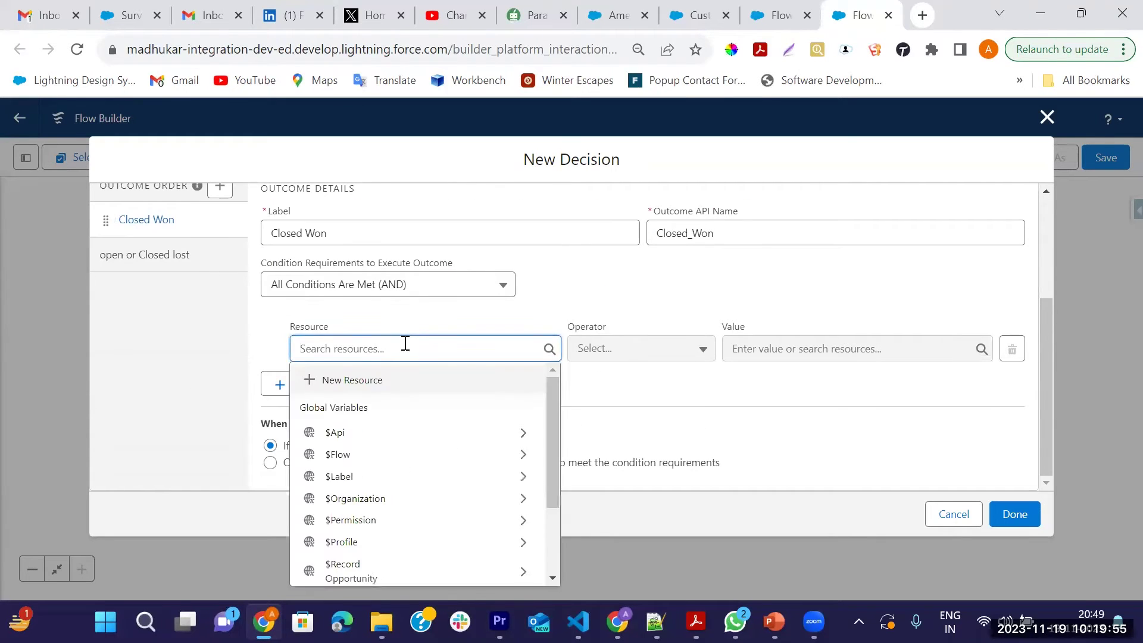
pyautogui.write('Record.stag}')
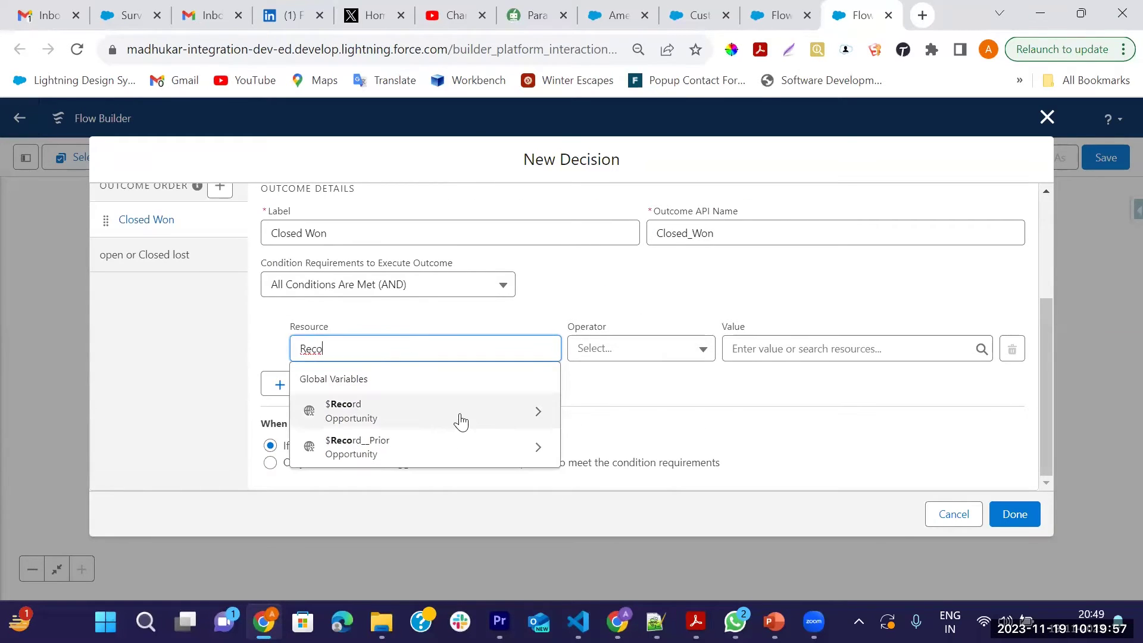
pyautogui.click(461, 422)
pyautogui.write('stag')
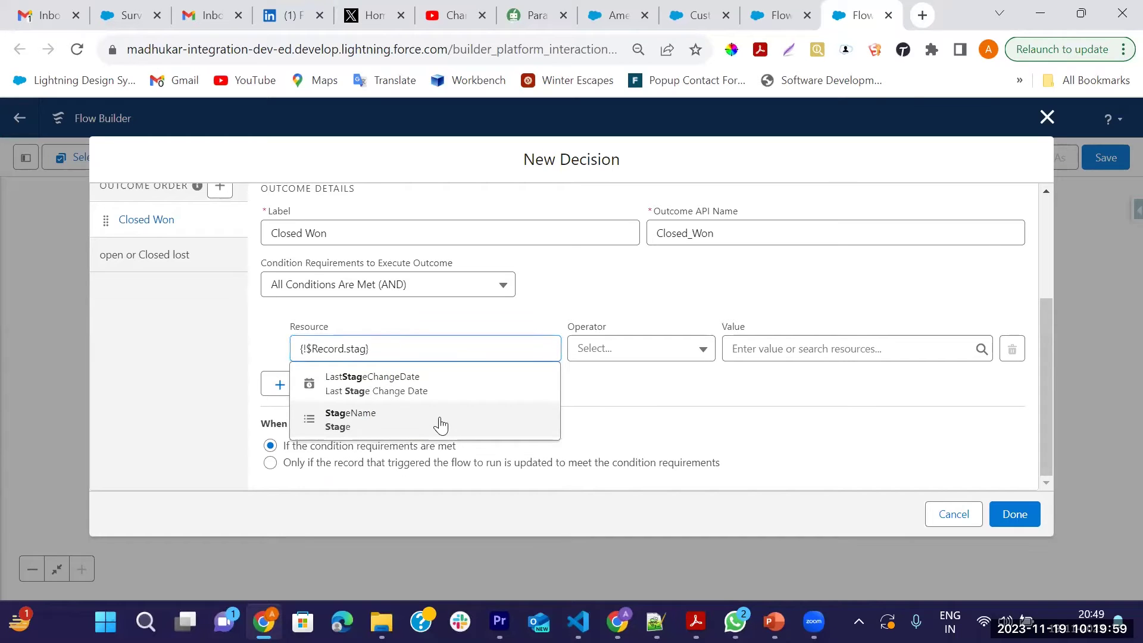
pyautogui.click(440, 424)
pyautogui.click(801, 350)
pyautogui.scroll(-5, 811, 453)
pyautogui.scroll(-4, 816, 500)
pyautogui.scroll(6, 842, 497)
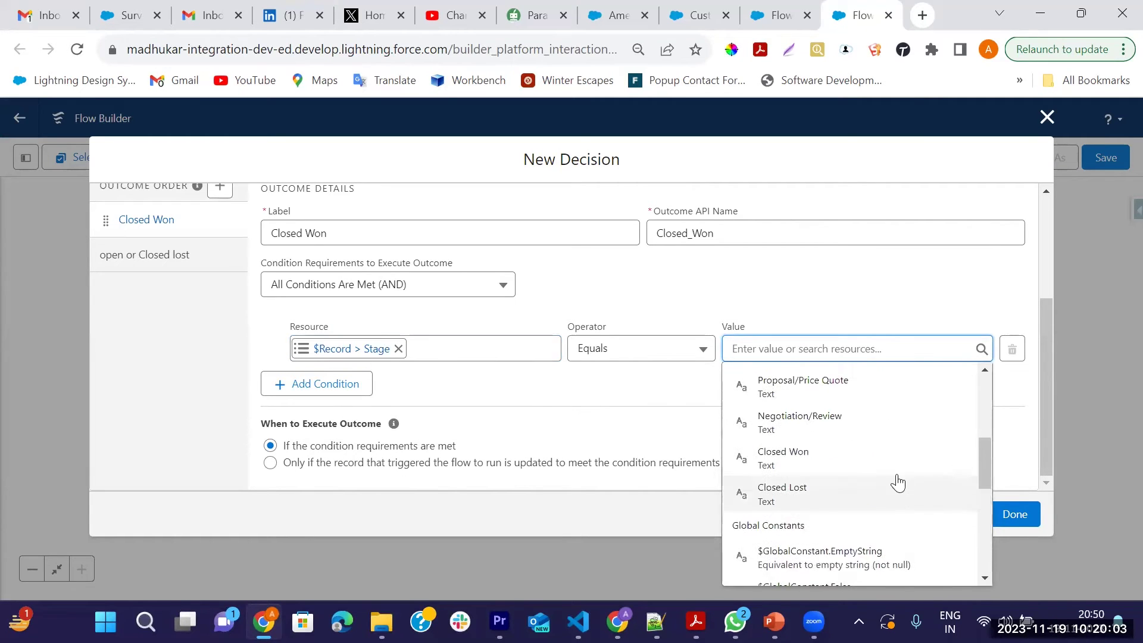
pyautogui.click(793, 459)
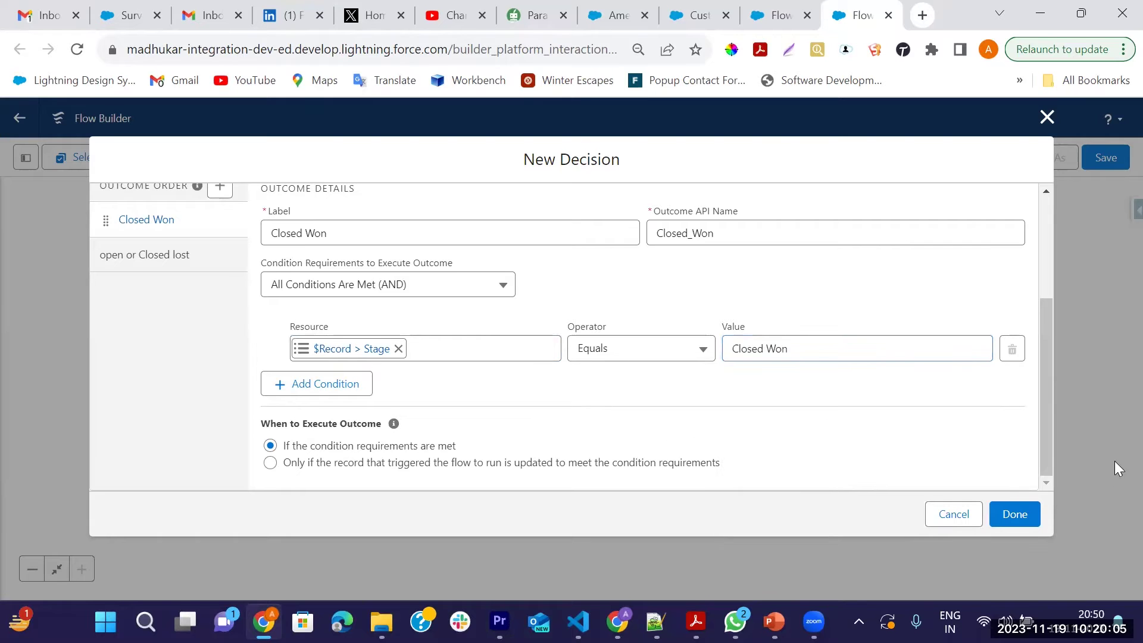
pyautogui.click(1013, 515)
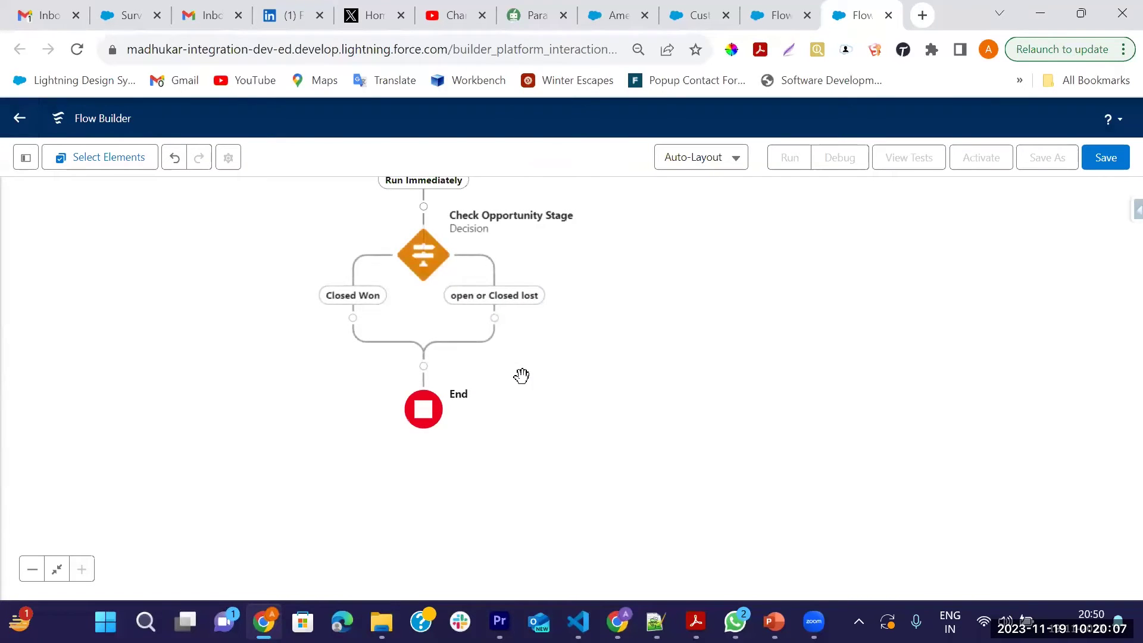
# Place a Get Records element on the decision's Closed Won branch by searching for 'get'
pyautogui.moveTo(606, 319); pyautogui.dragTo(666, 345)
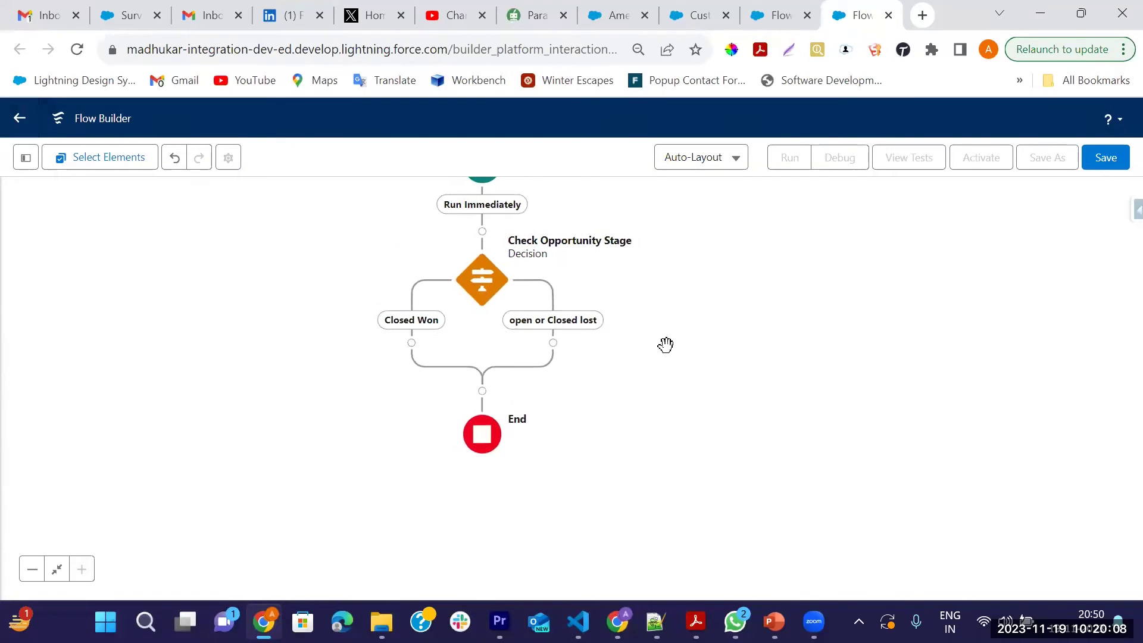
pyautogui.click(413, 342)
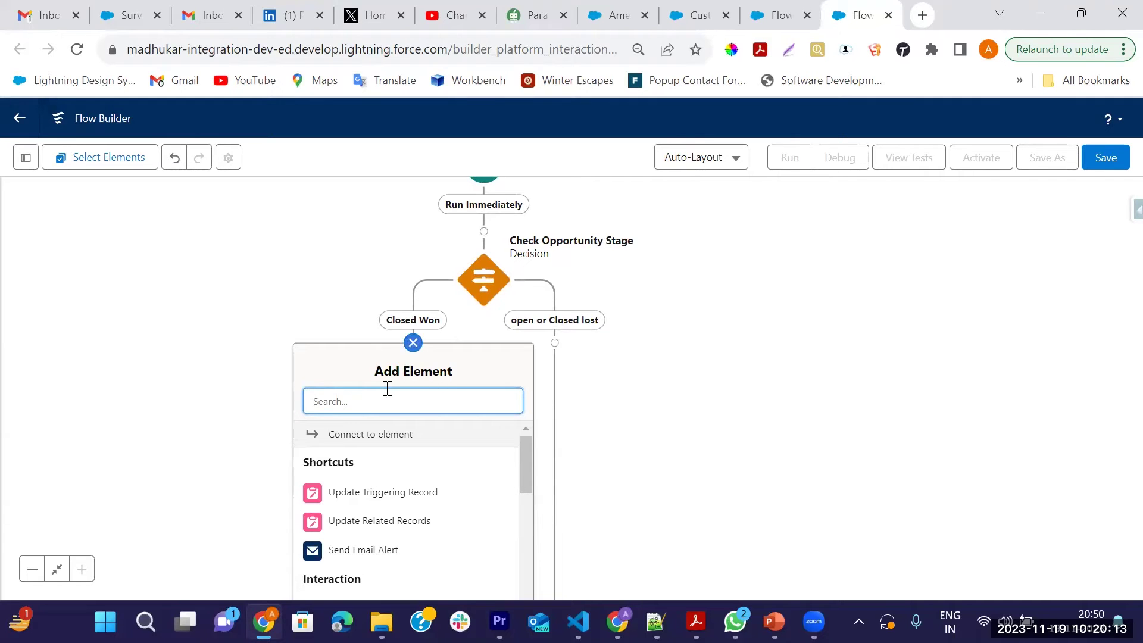
pyautogui.write('gwt')
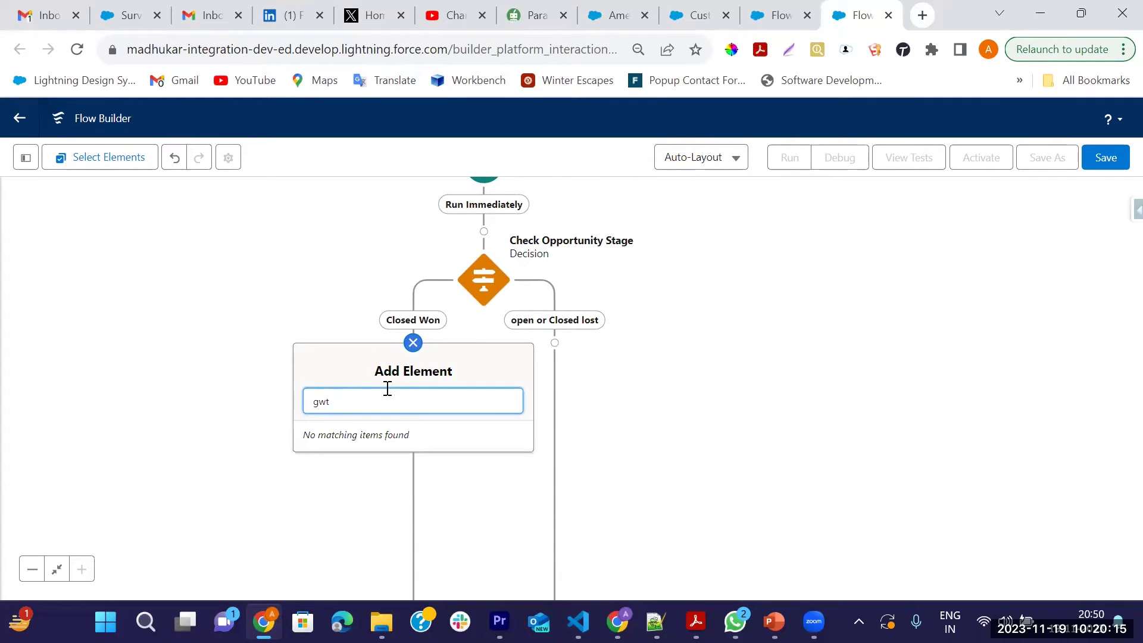
pyautogui.write('et')
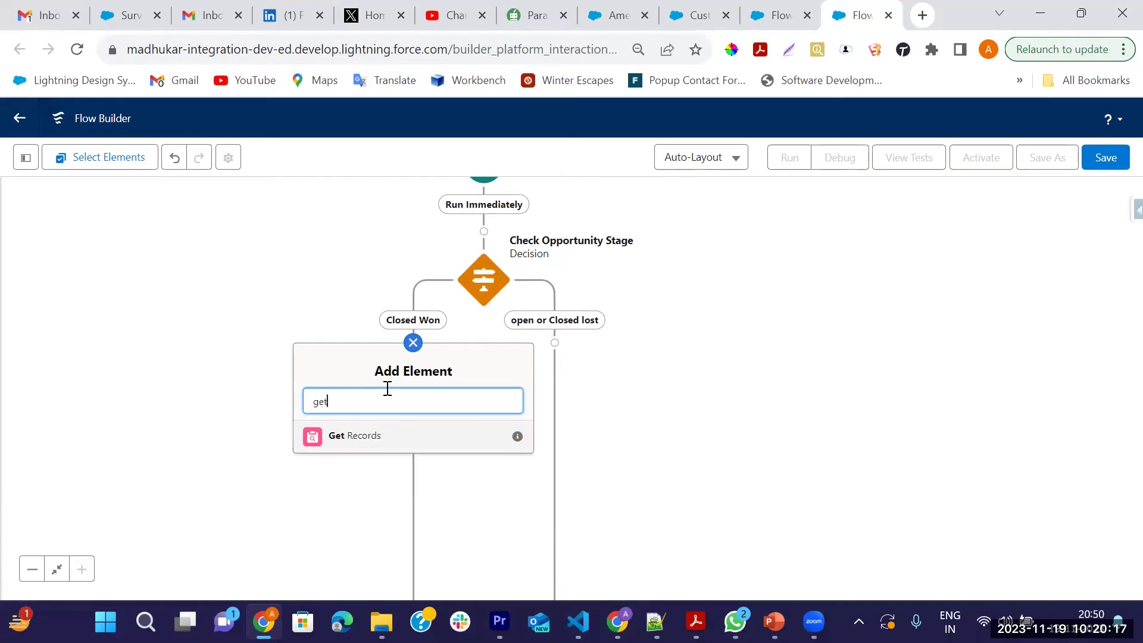
pyautogui.click(386, 443)
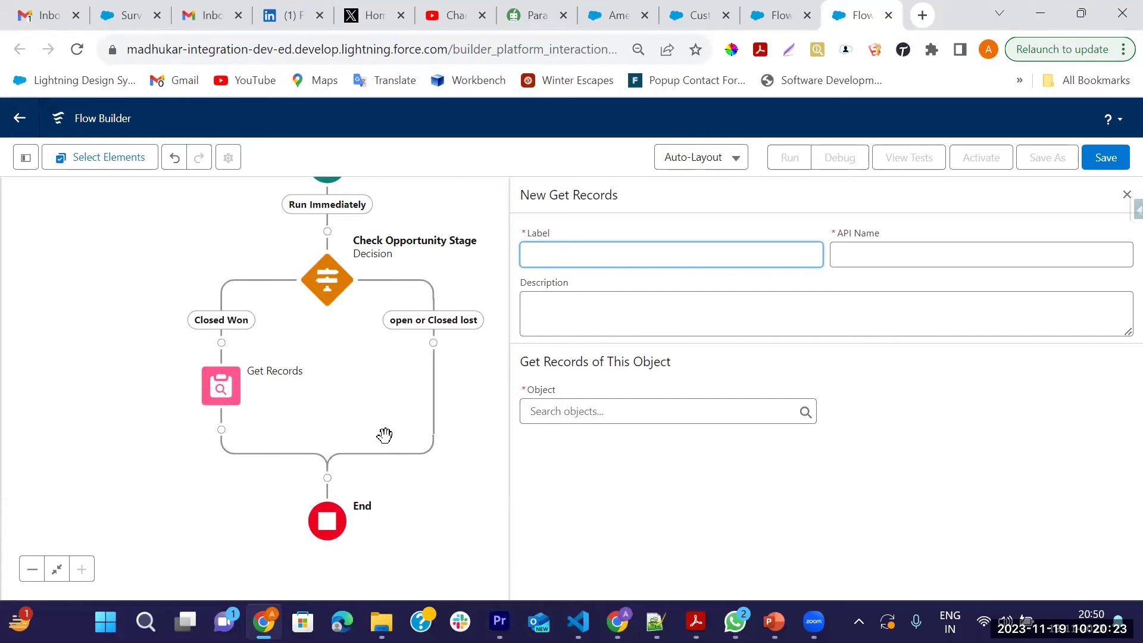
pyautogui.click(613, 13)
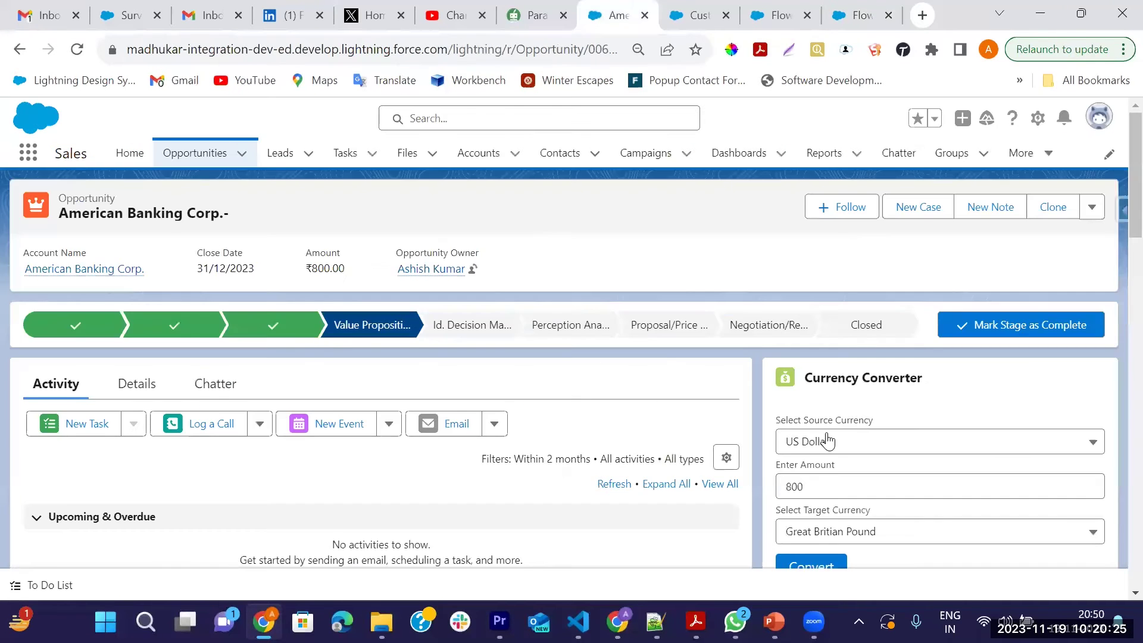
pyautogui.scroll(-6, 819, 441)
pyautogui.scroll(-7, 898, 434)
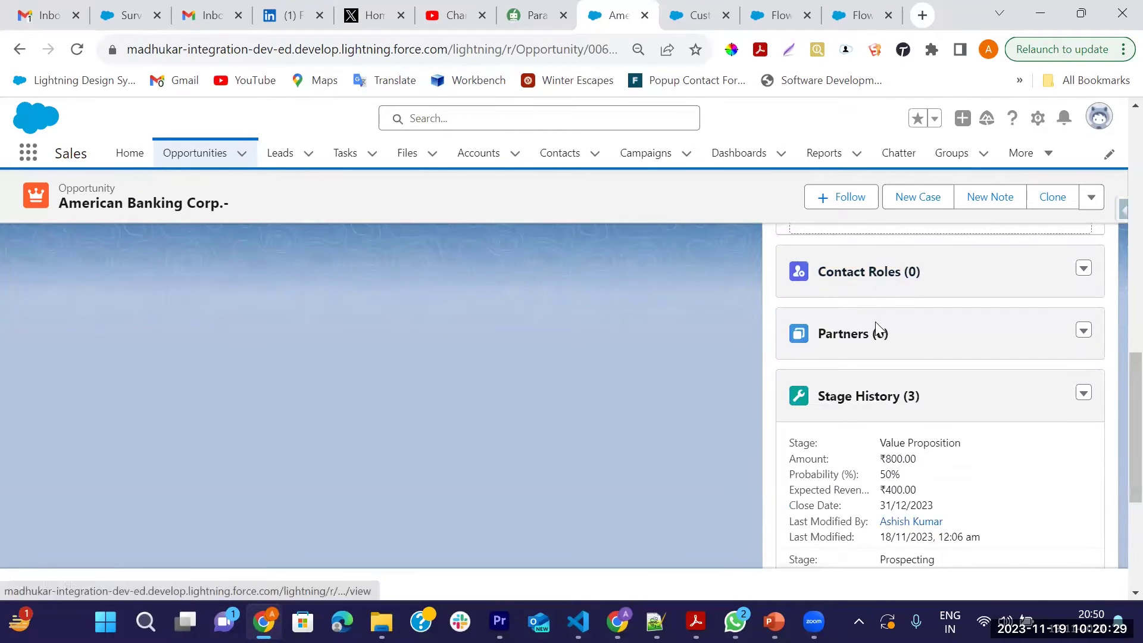
pyautogui.scroll(13, 878, 298)
pyautogui.click(862, 15)
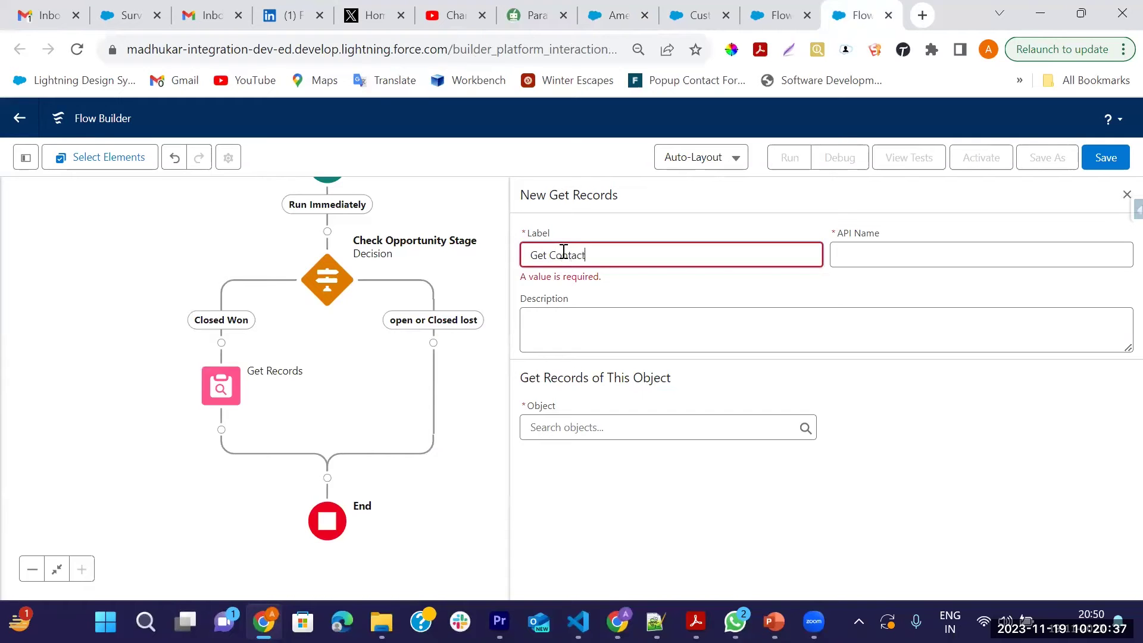
# Keep the label Get Contacts and have it query Opportunity Contact Role records
pyautogui.press('Tab')
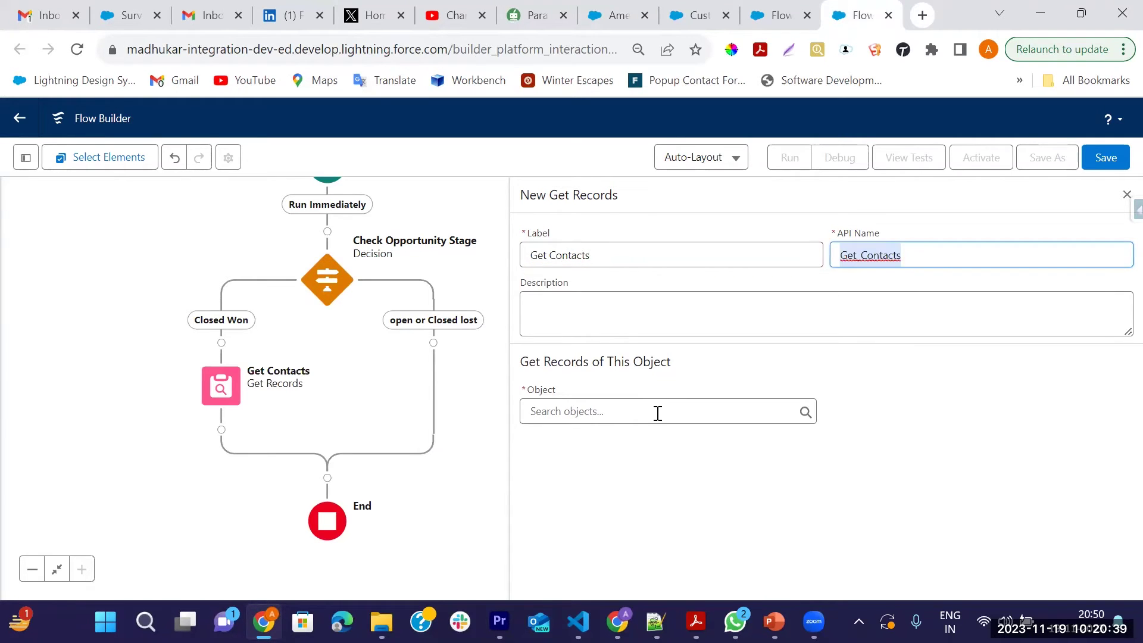
pyautogui.click(626, 413)
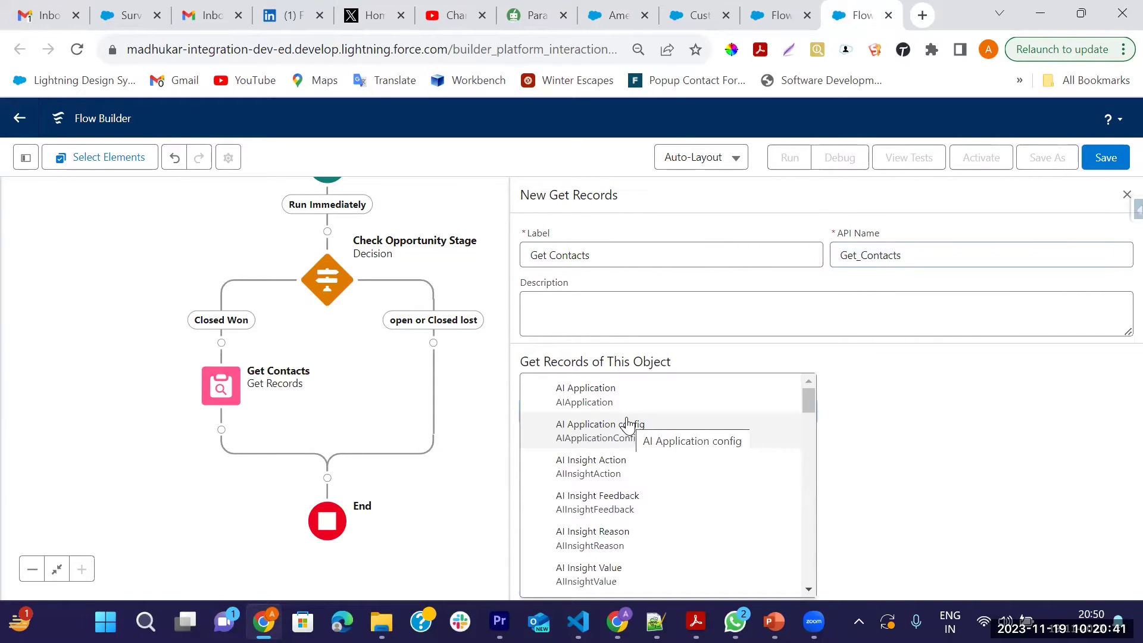
pyautogui.write('Oppo')
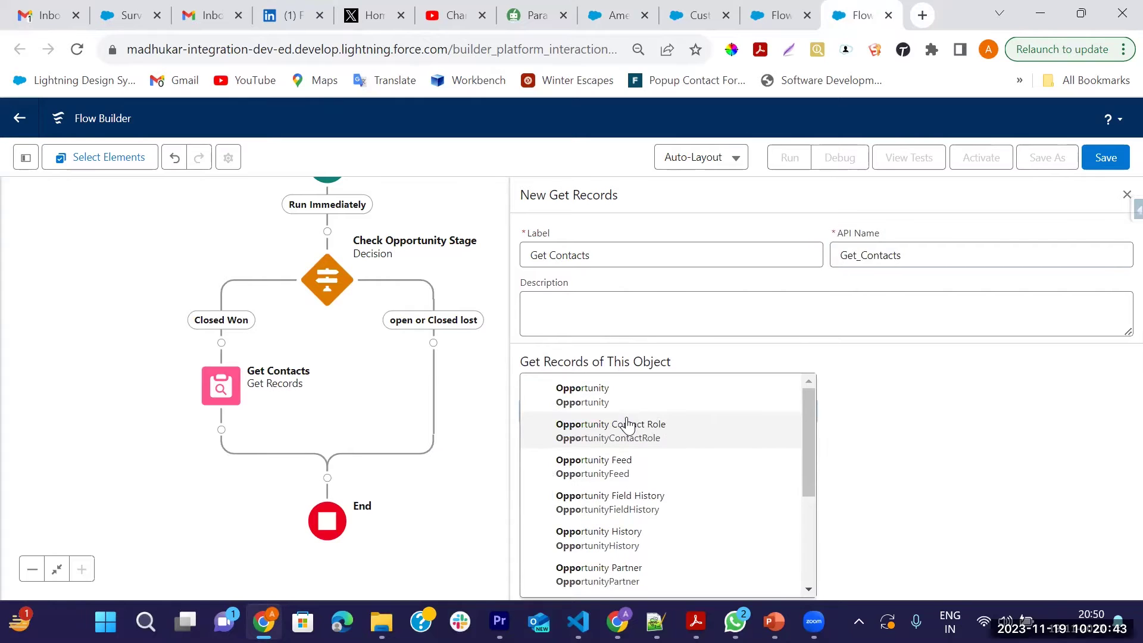
pyautogui.click(657, 435)
pyautogui.scroll(-1, 736, 468)
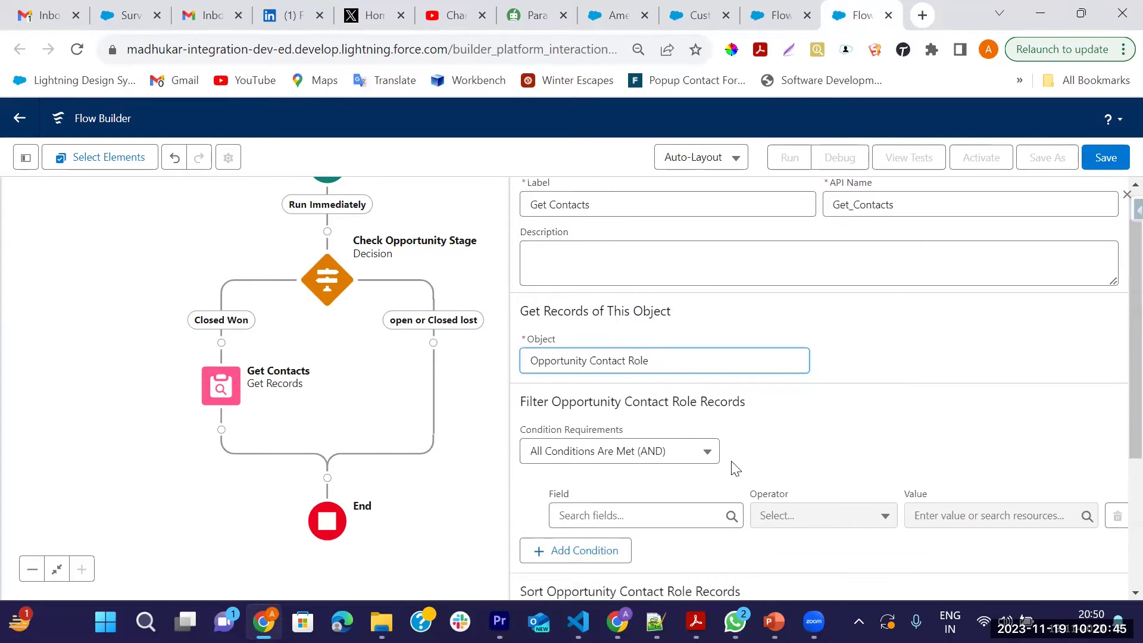
pyautogui.scroll(-2, 736, 468)
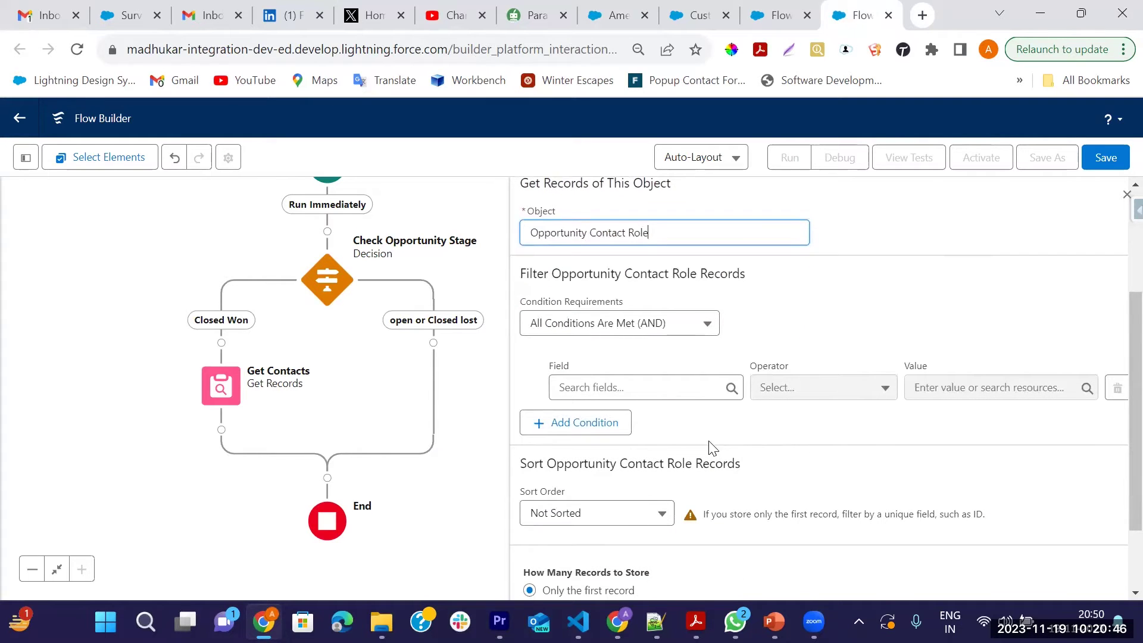
# Add the filter condition IsPrimary Equals True
pyautogui.click(634, 384)
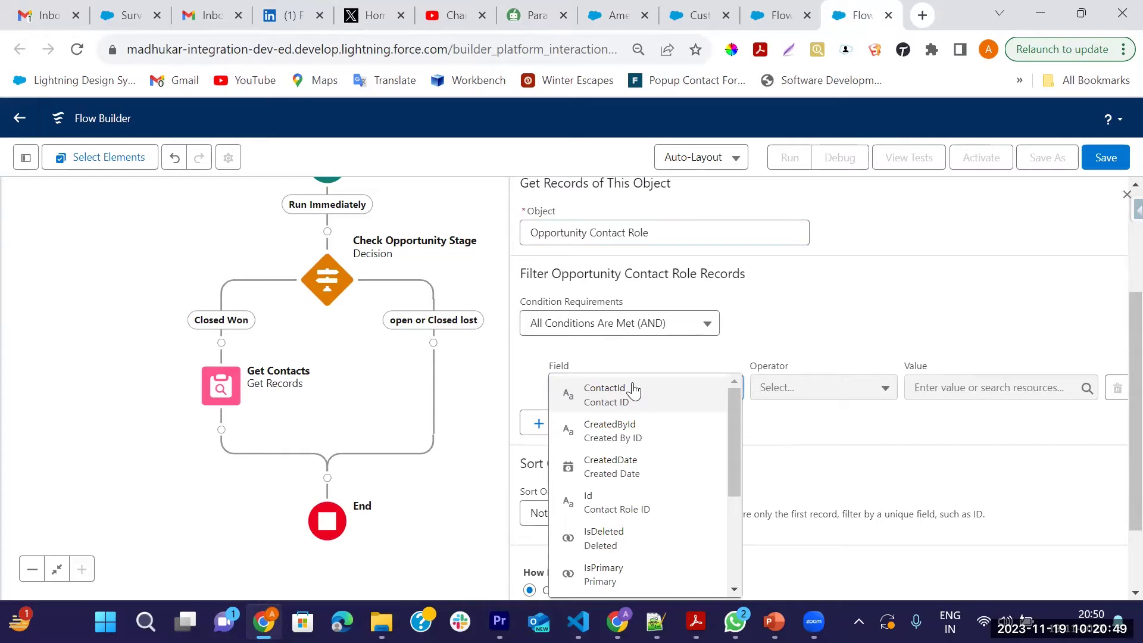
pyautogui.write('is')
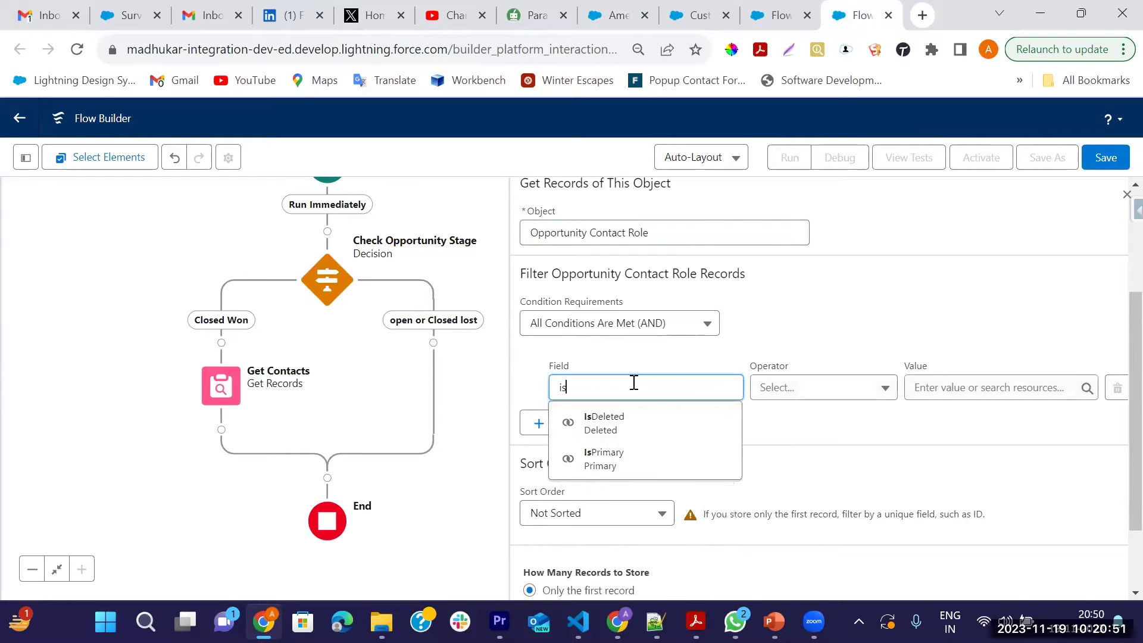
pyautogui.click(628, 477)
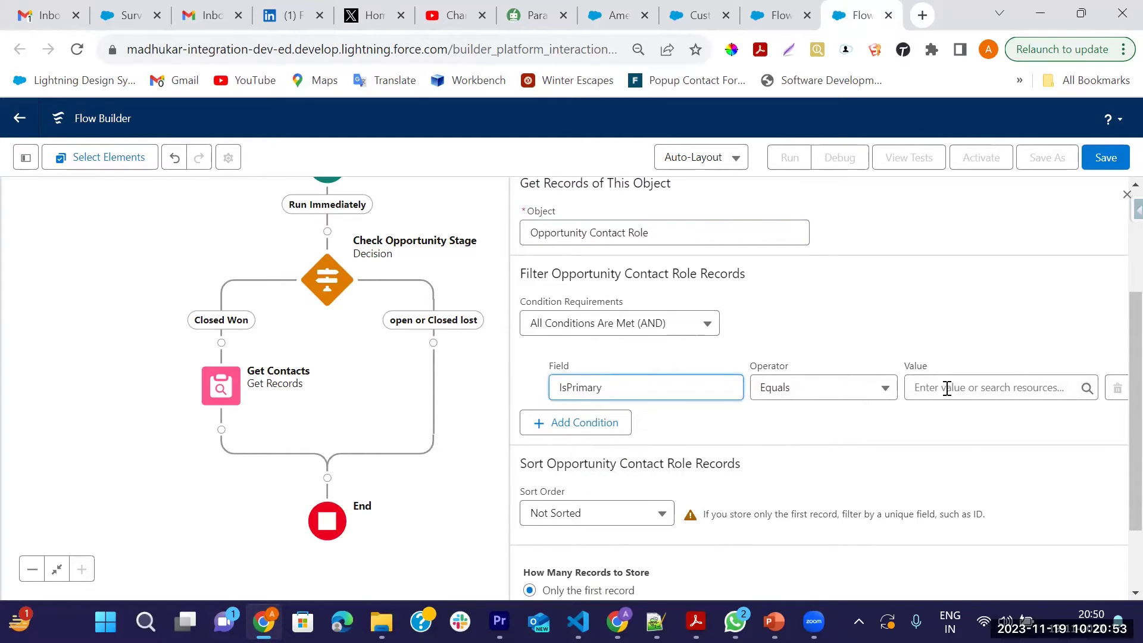
pyautogui.click(947, 388)
pyautogui.write('true')
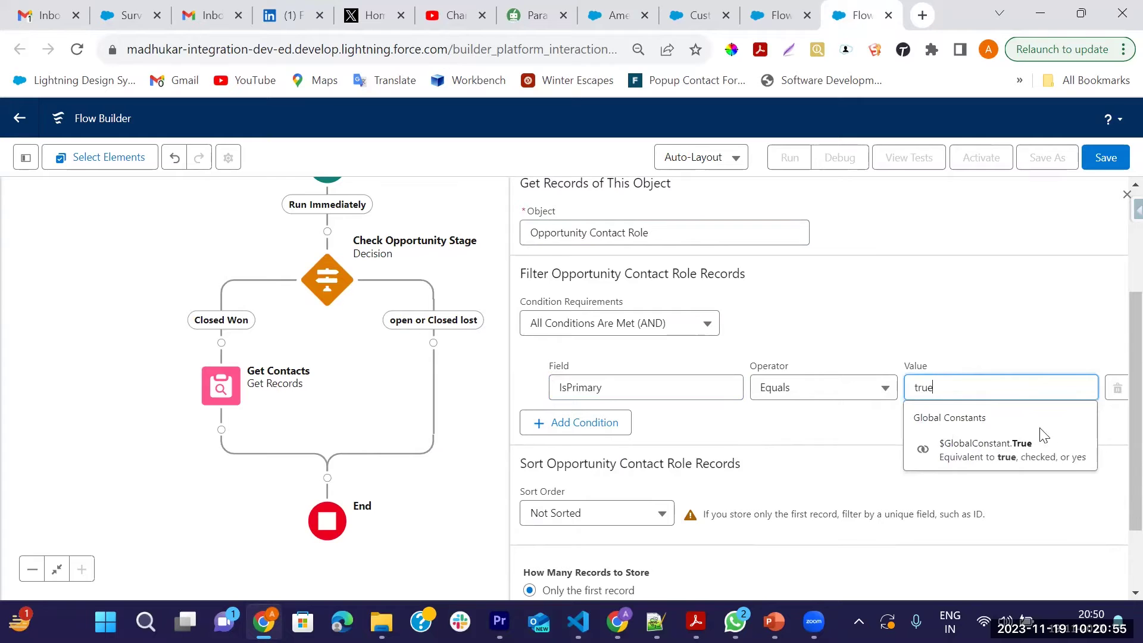
pyautogui.click(1068, 461)
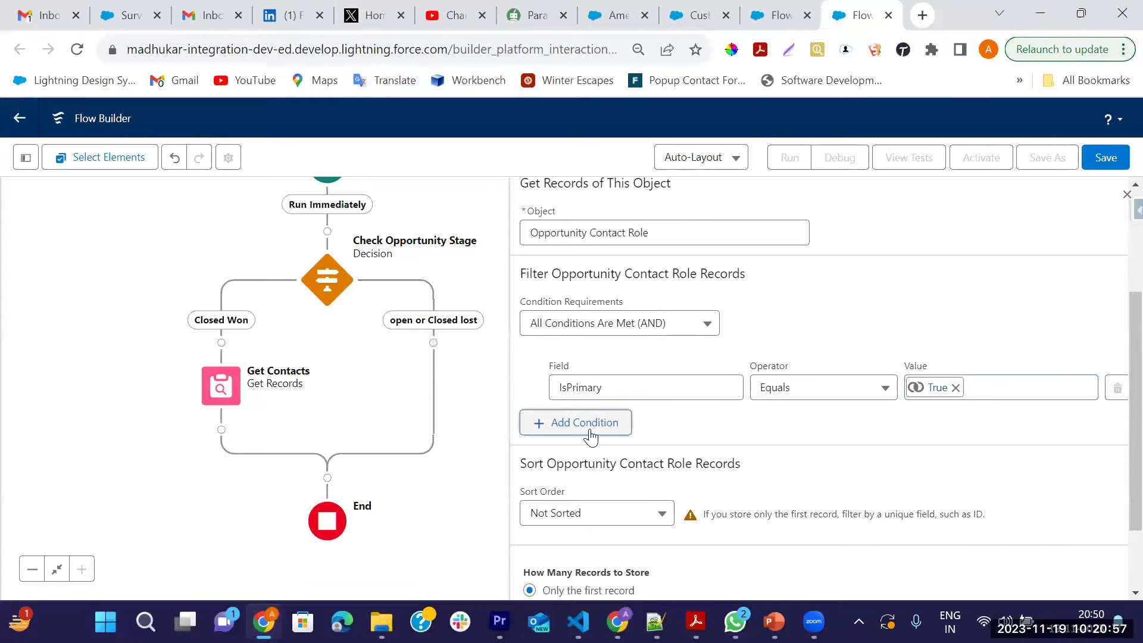
# Add a second condition, OpportunityId Equals {!$Record.Id}
pyautogui.click(591, 424)
pyautogui.click(616, 440)
pyautogui.write('o')
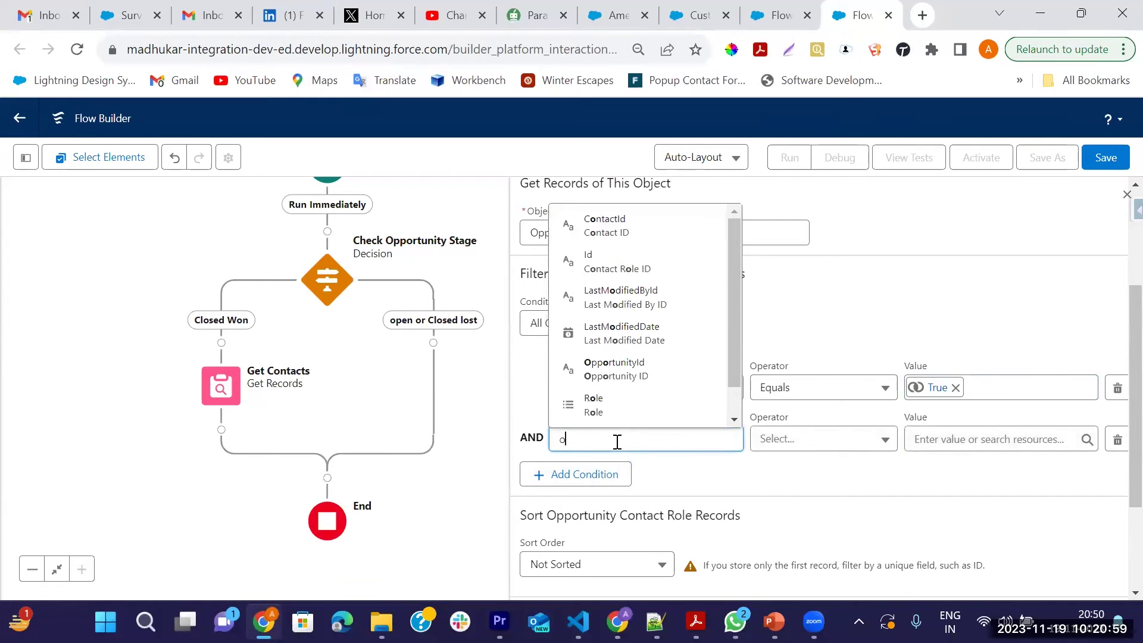
pyautogui.write('pp')
pyautogui.click(651, 405)
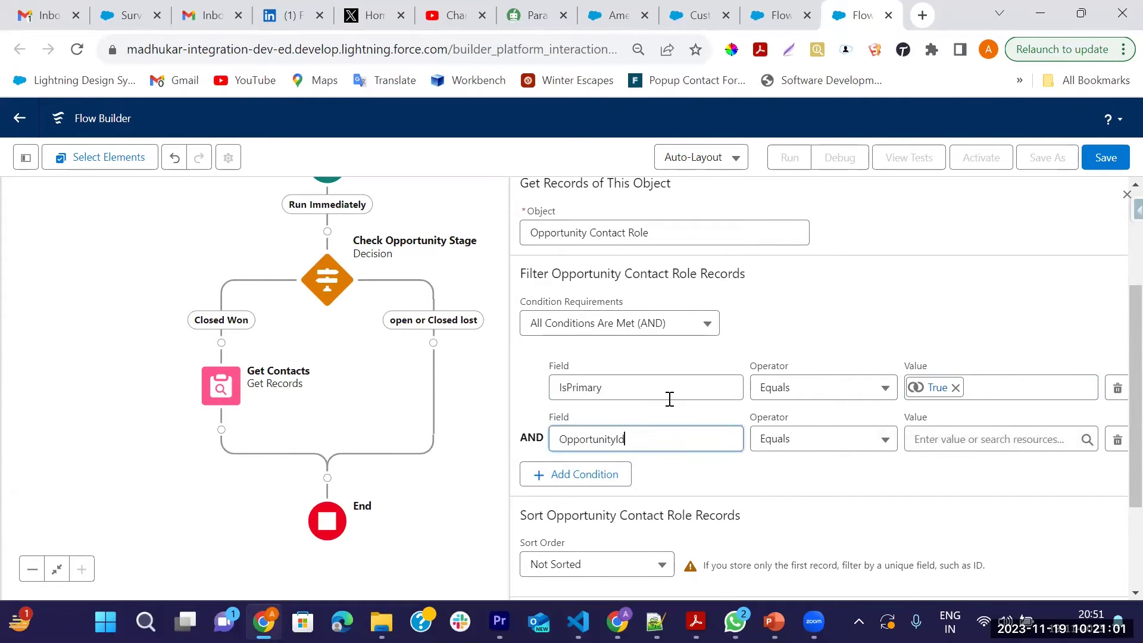
pyautogui.click(949, 443)
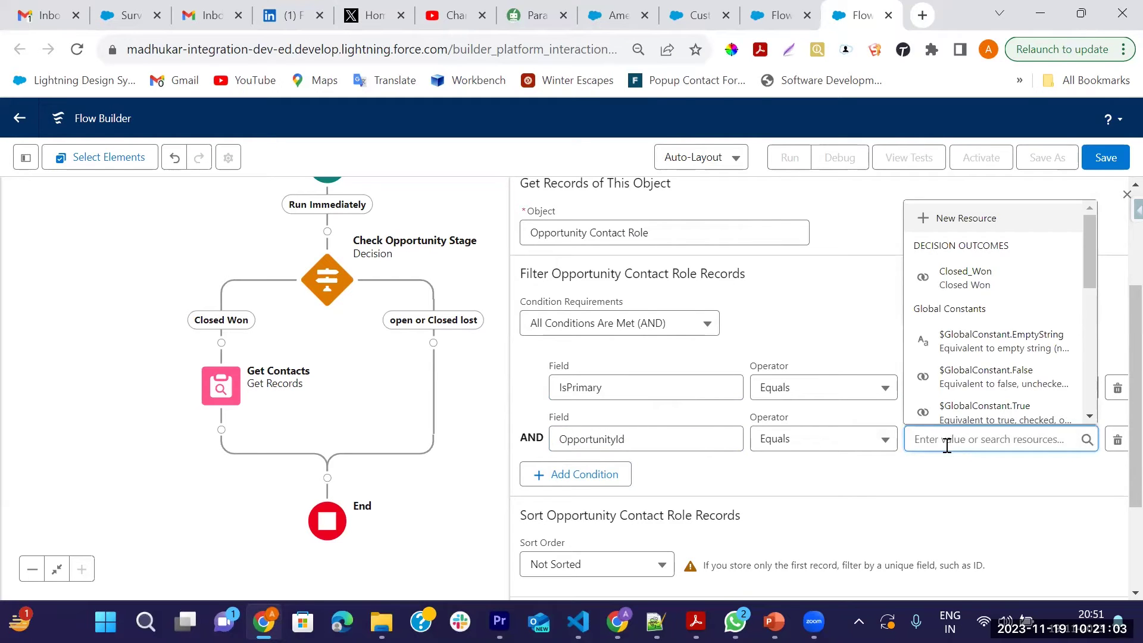
pyautogui.write('re')
pyautogui.click(1020, 380)
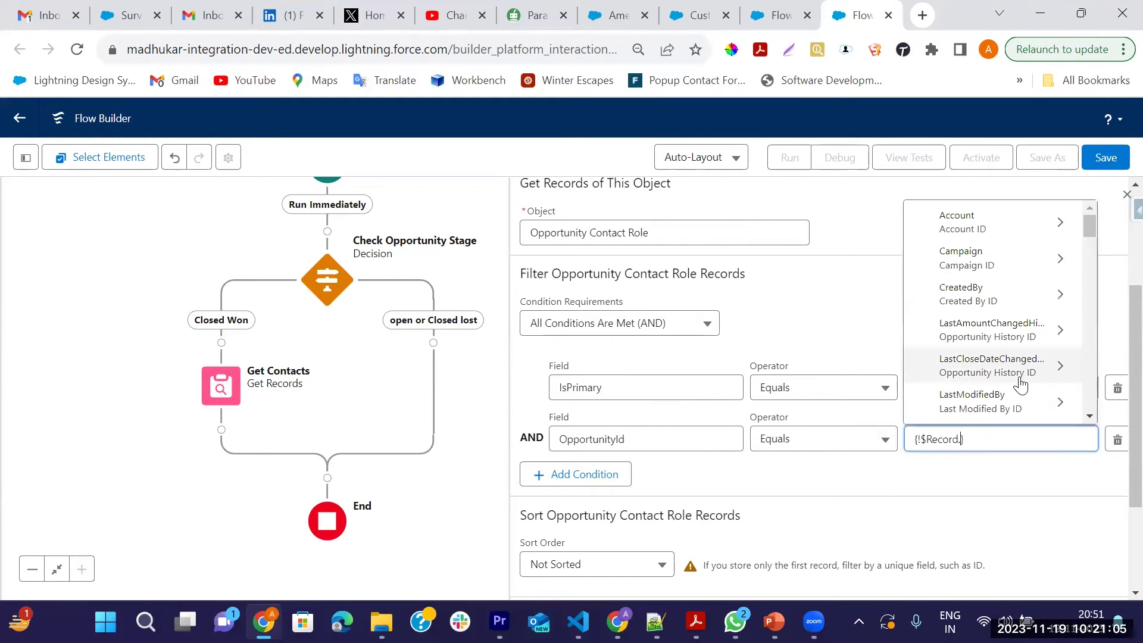
pyautogui.write('Id')
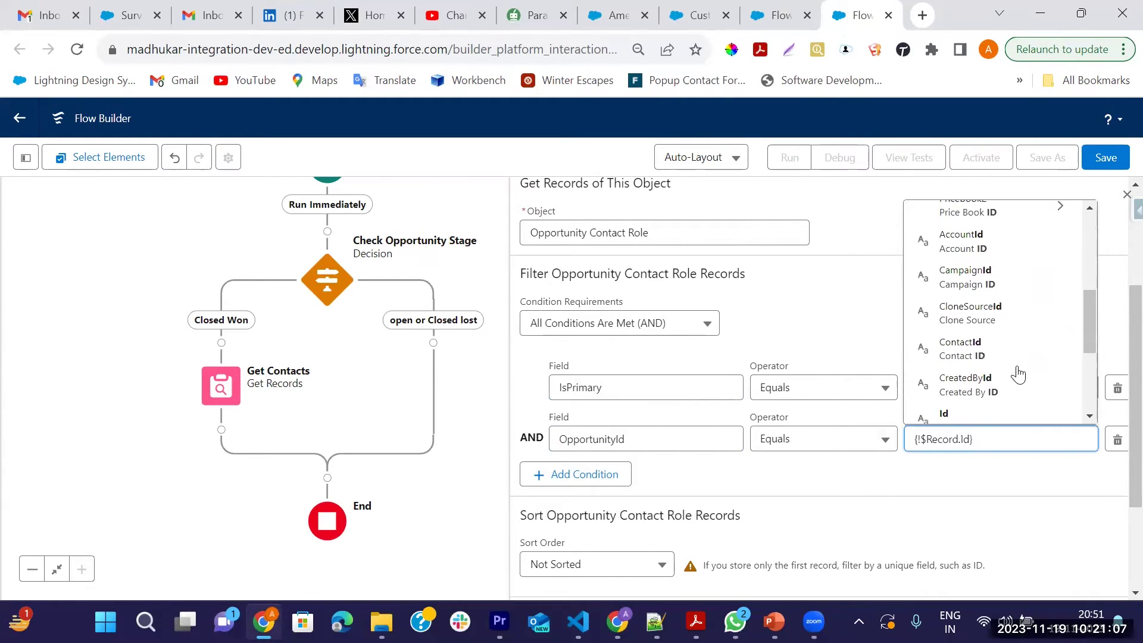
pyautogui.scroll(-2, 989, 370)
pyautogui.click(964, 336)
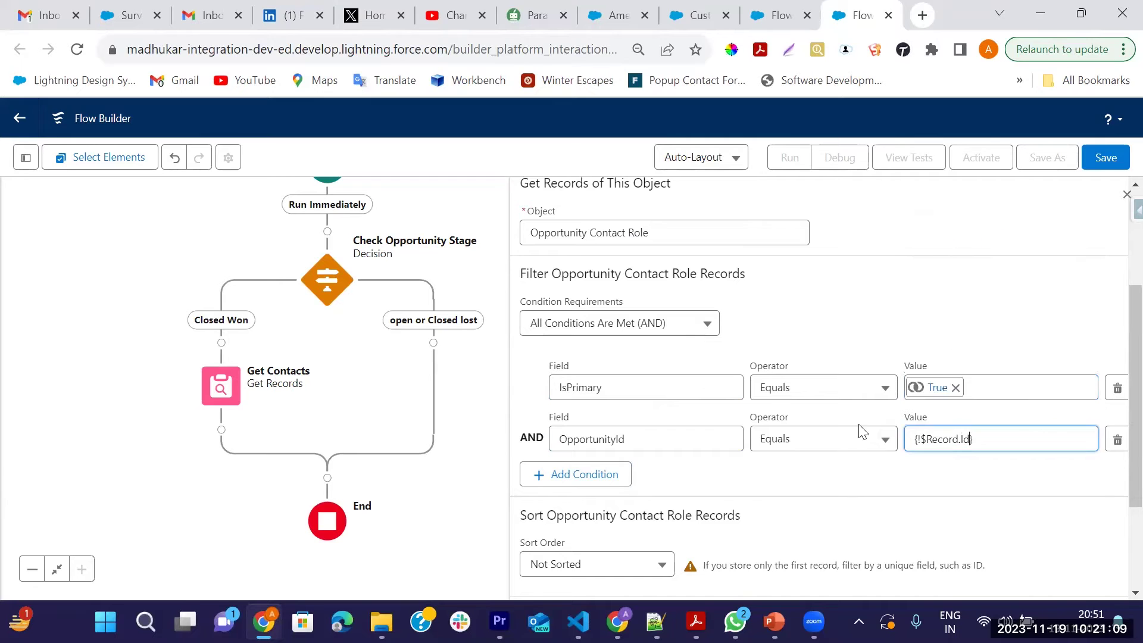
pyautogui.scroll(-1, 719, 506)
pyautogui.scroll(-2, 719, 506)
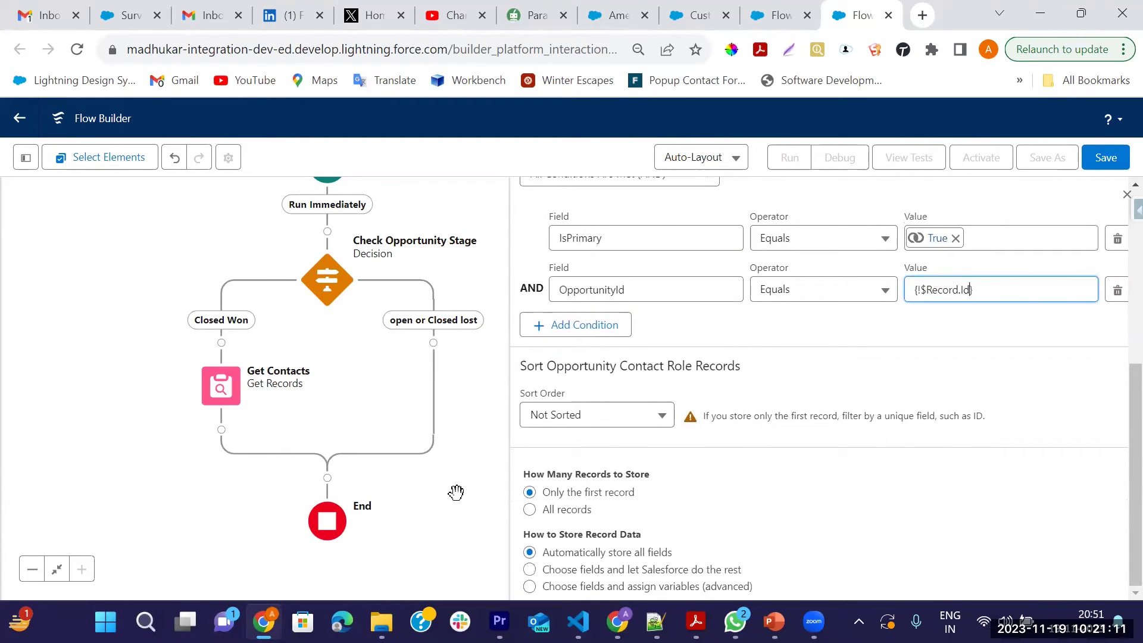
# Add a Decision element below Get Contacts, labelled 'Has Contact Found?'
pyautogui.click(1127, 194)
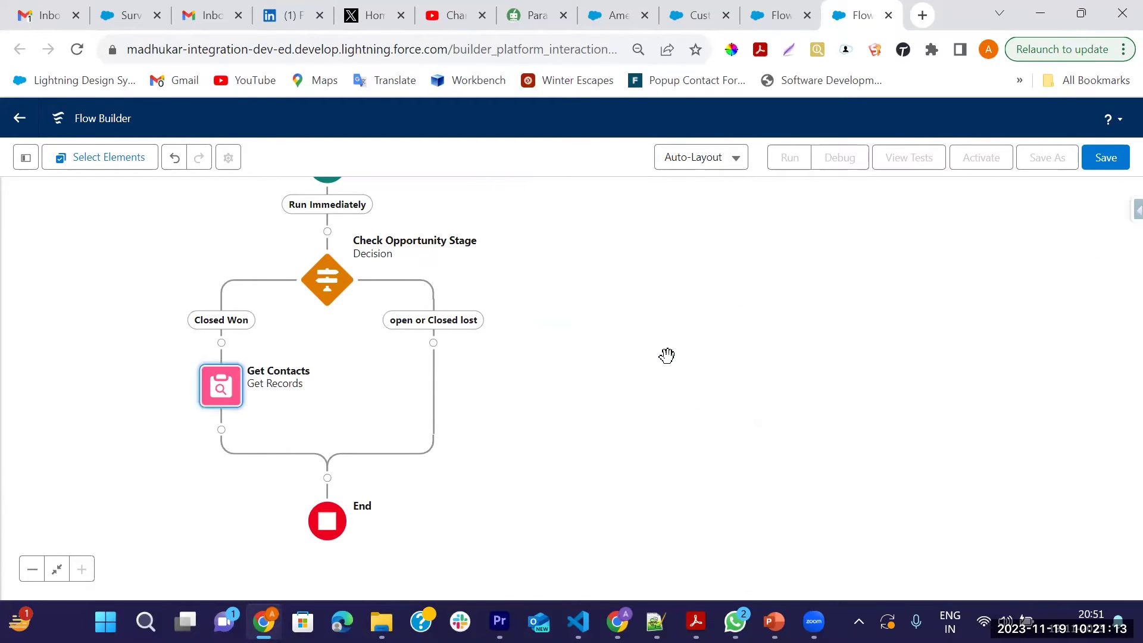
pyautogui.moveTo(516, 277); pyautogui.dragTo(725, 274)
pyautogui.moveTo(503, 405); pyautogui.dragTo(467, 313)
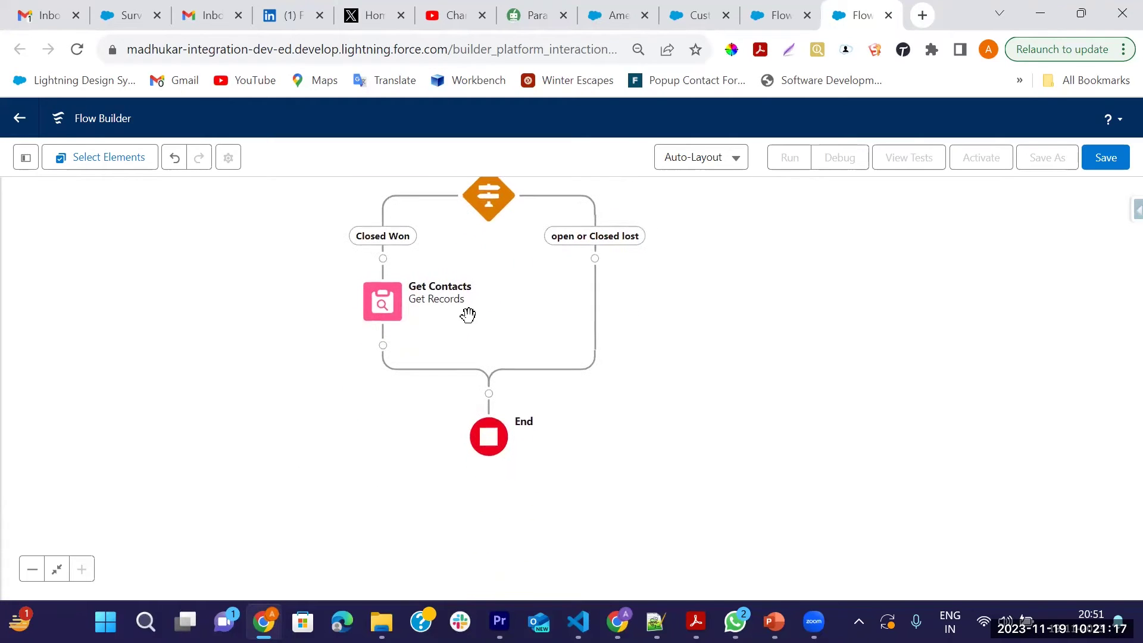
pyautogui.click(383, 345)
pyautogui.write('Deci')
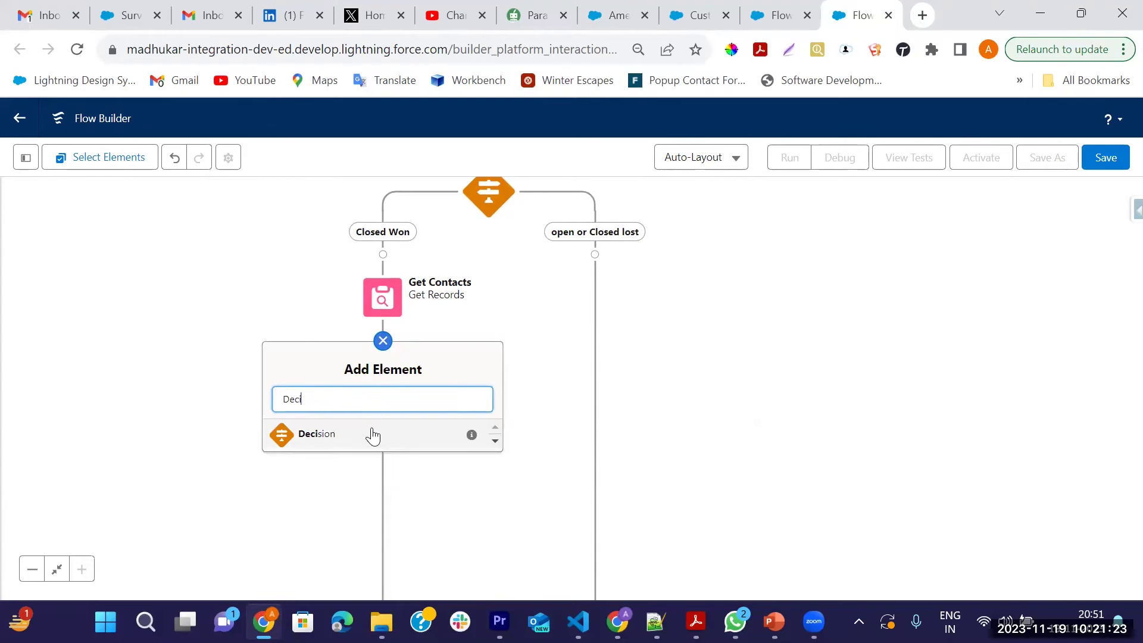
pyautogui.click(369, 433)
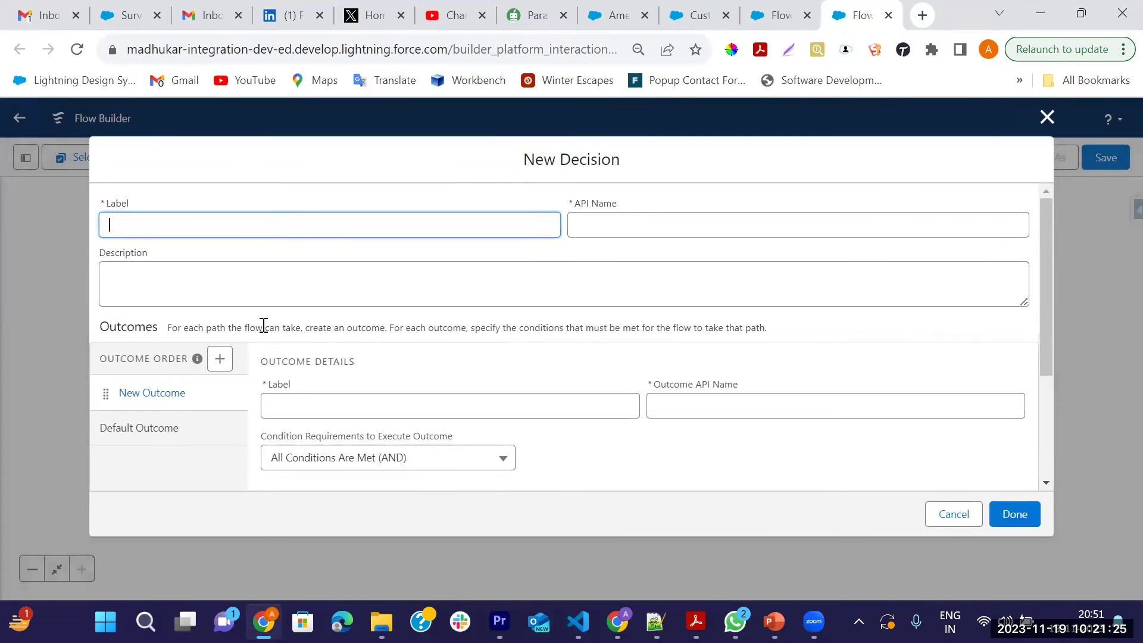
pyautogui.write('Che')
pyautogui.press('BackSpace')
pyautogui.press('BackSpace')
pyautogui.press('BackSpace')
# Define the Yes outcome with the condition Get_Contacts Is Null False
pyautogui.click(326, 402)
pyautogui.write('Yes')
pyautogui.scroll(-3, 529, 465)
pyautogui.click(383, 352)
pyautogui.scroll(-10, 387, 416)
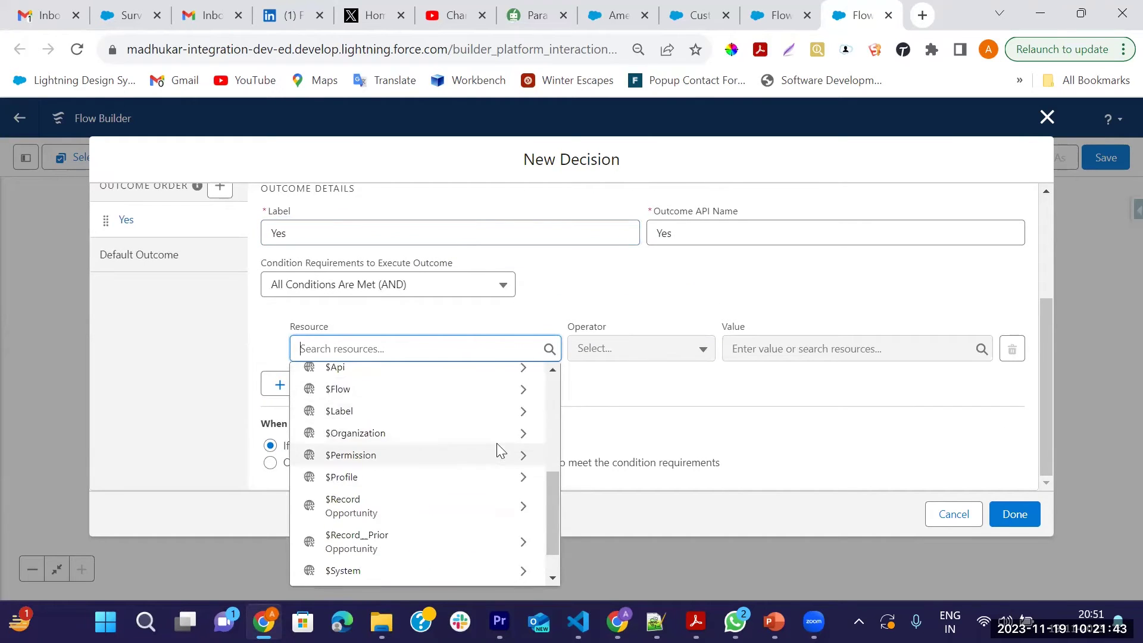
pyautogui.scroll(5, 410, 411)
pyautogui.click(391, 381)
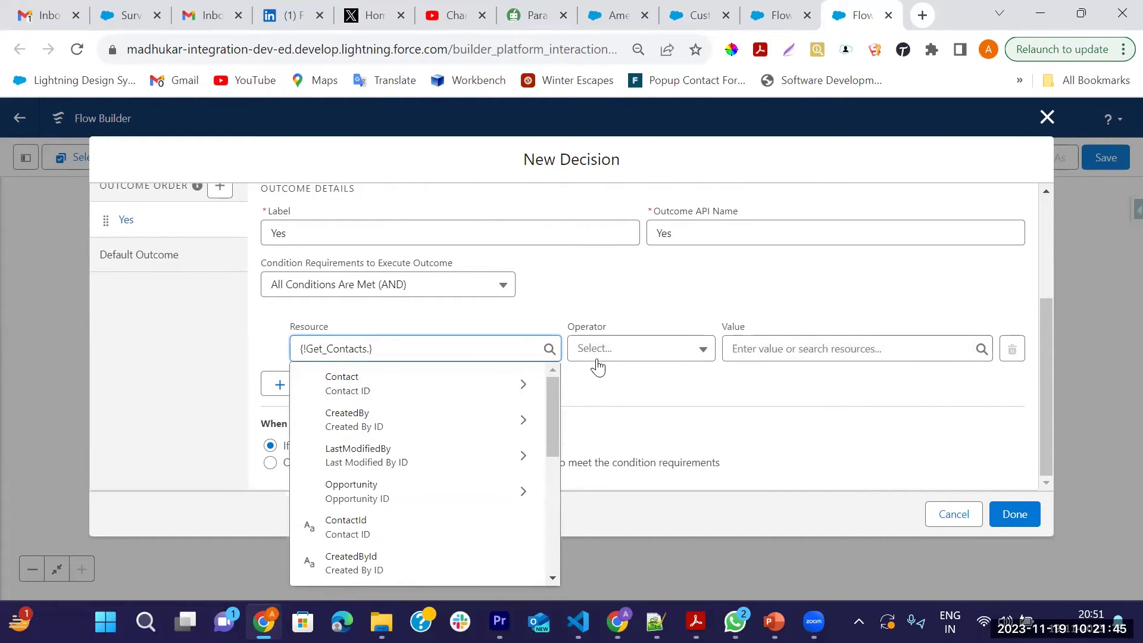
pyautogui.click(603, 390)
pyautogui.click(607, 355)
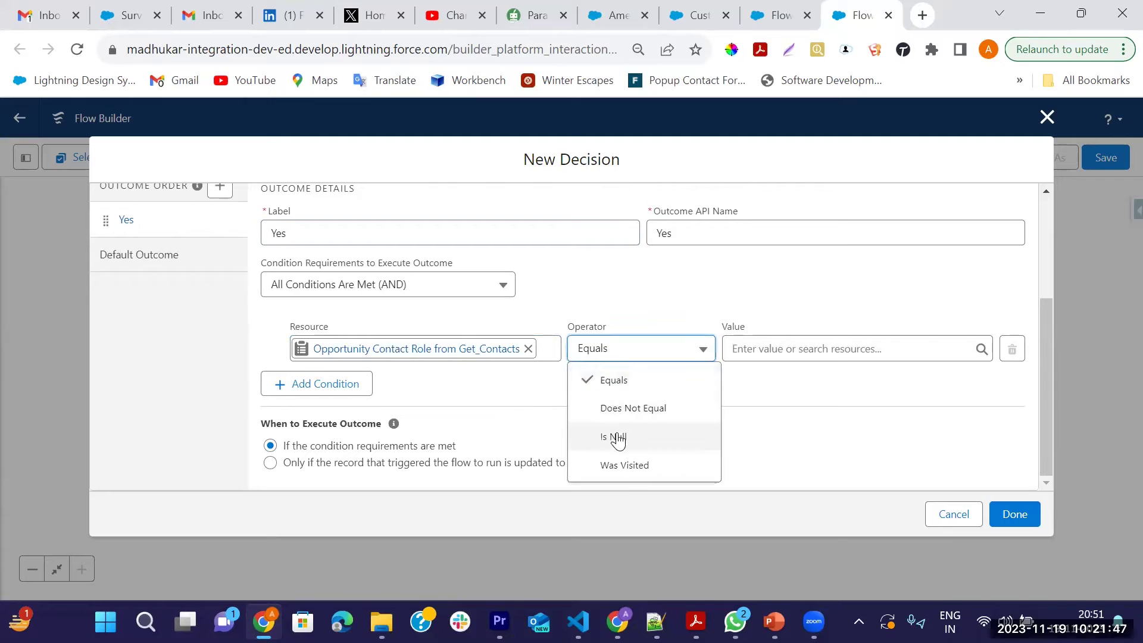
pyautogui.click(617, 438)
pyautogui.click(750, 355)
pyautogui.write('false')
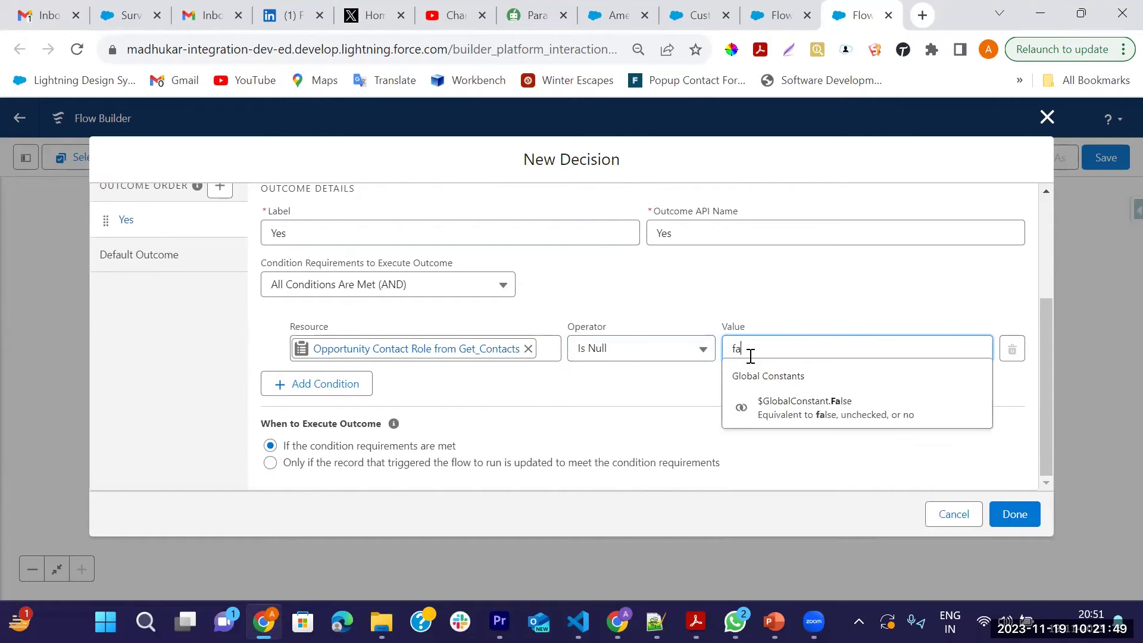
pyautogui.click(846, 427)
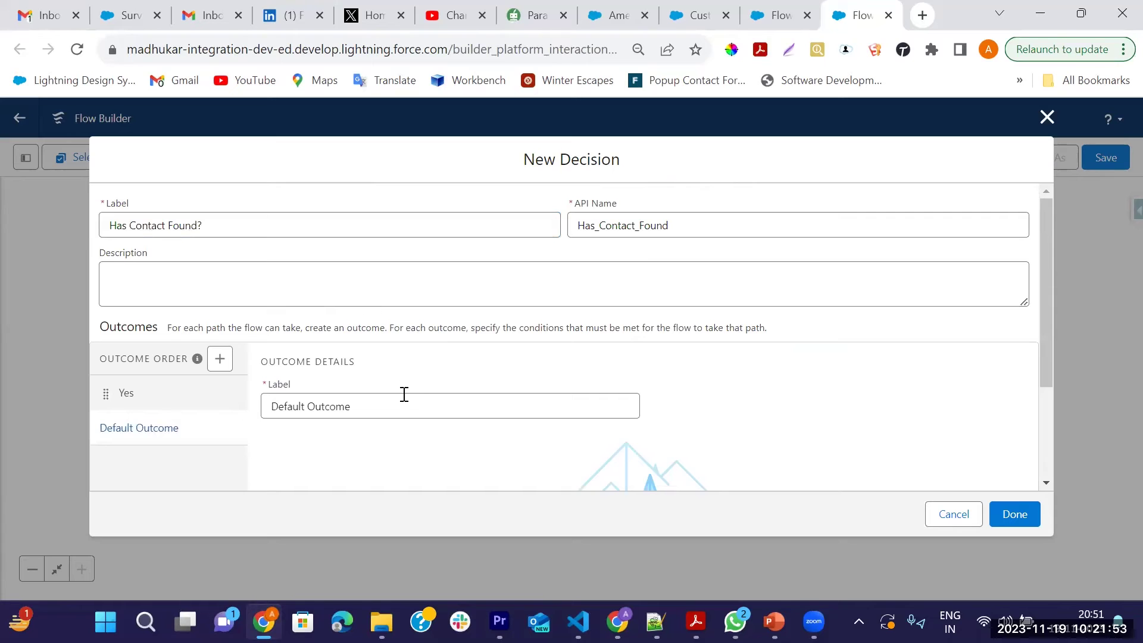
# Rename the Default Outcome to No and save the decision
pyautogui.tripleClick(402, 405)
pyautogui.press('BackSpace')
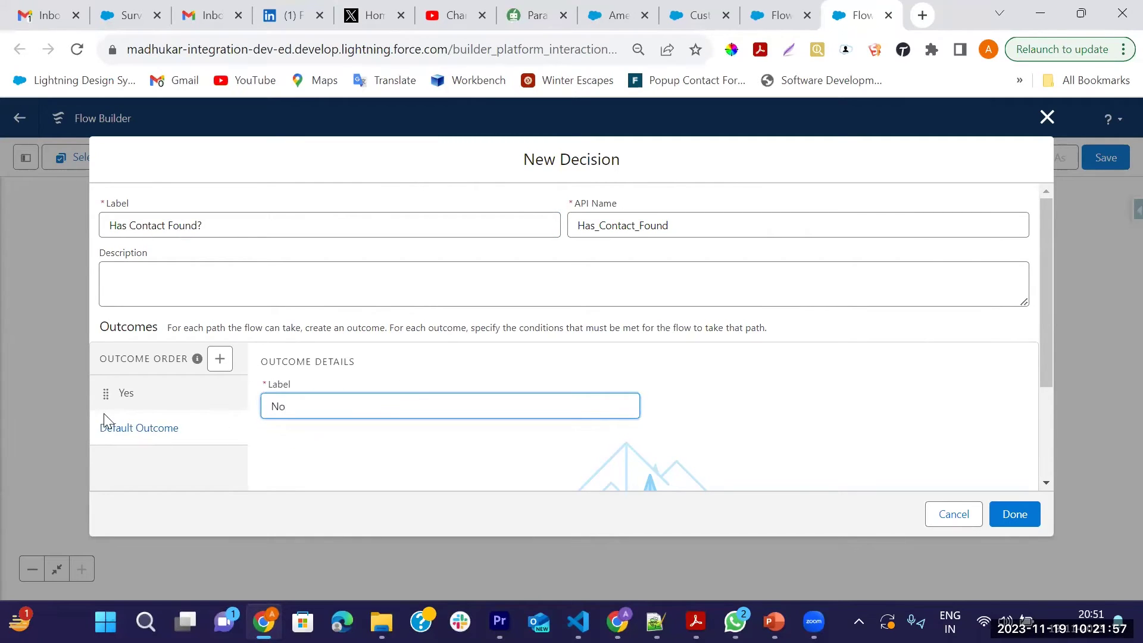
pyautogui.click(142, 400)
pyautogui.click(1014, 516)
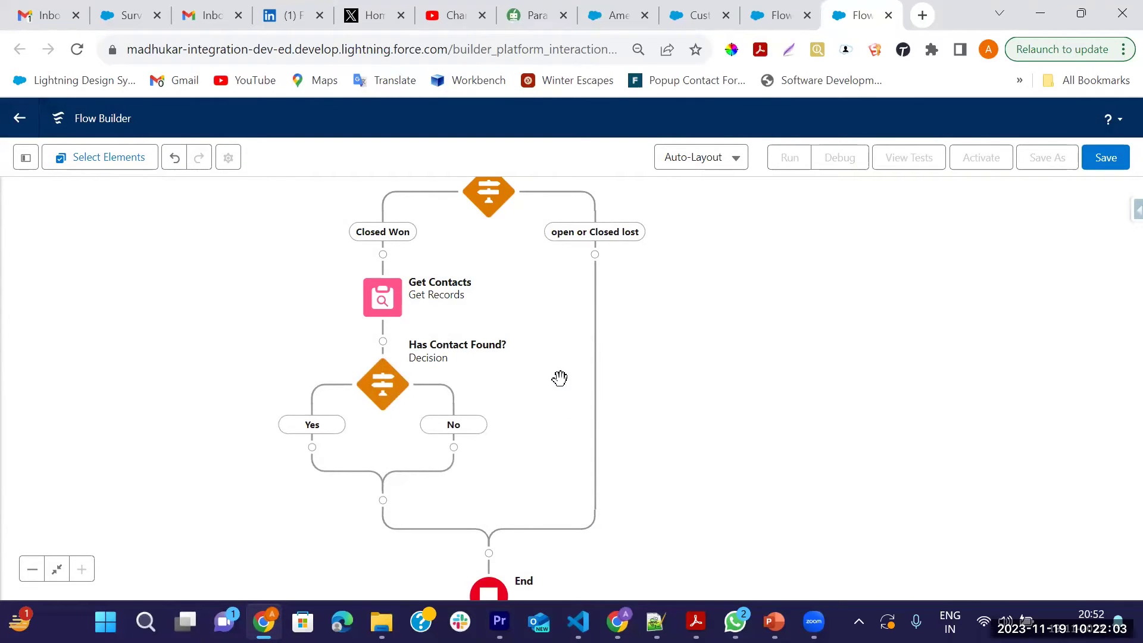
# Check the Customer Satisfaction survey record, then return to the flow
pyautogui.moveTo(558, 377); pyautogui.dragTo(596, 265)
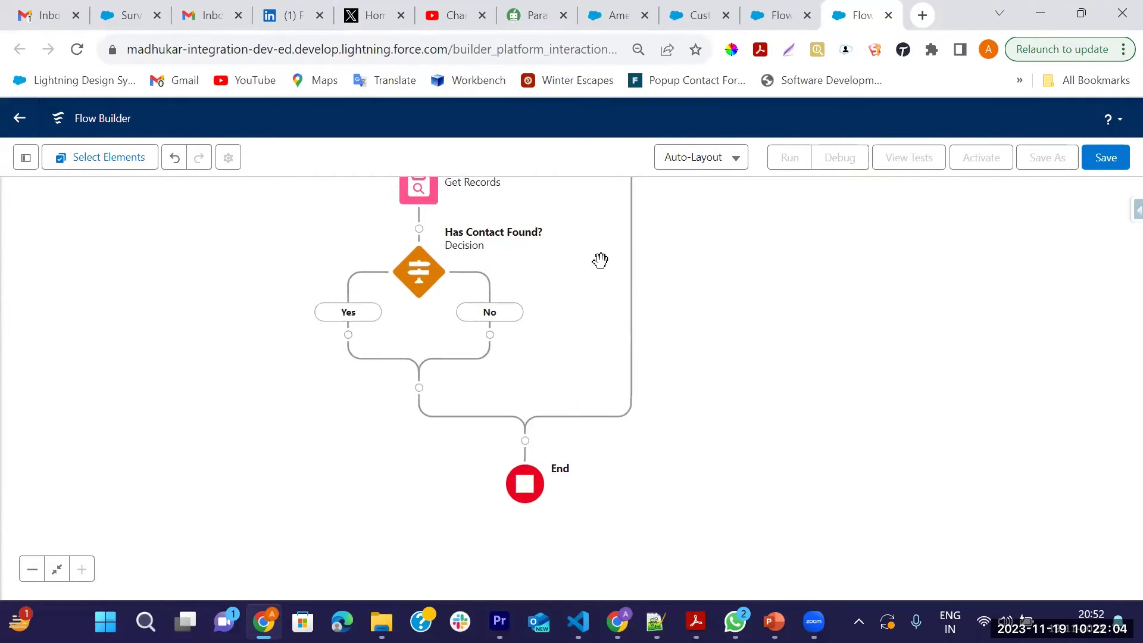
pyautogui.click(690, 15)
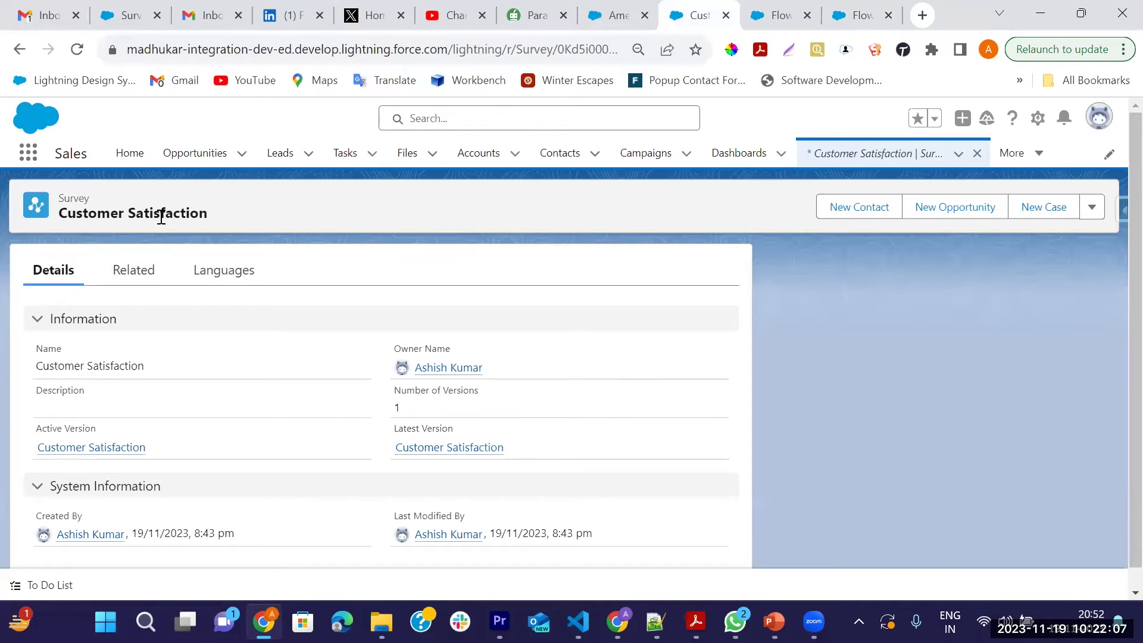
pyautogui.click(863, 14)
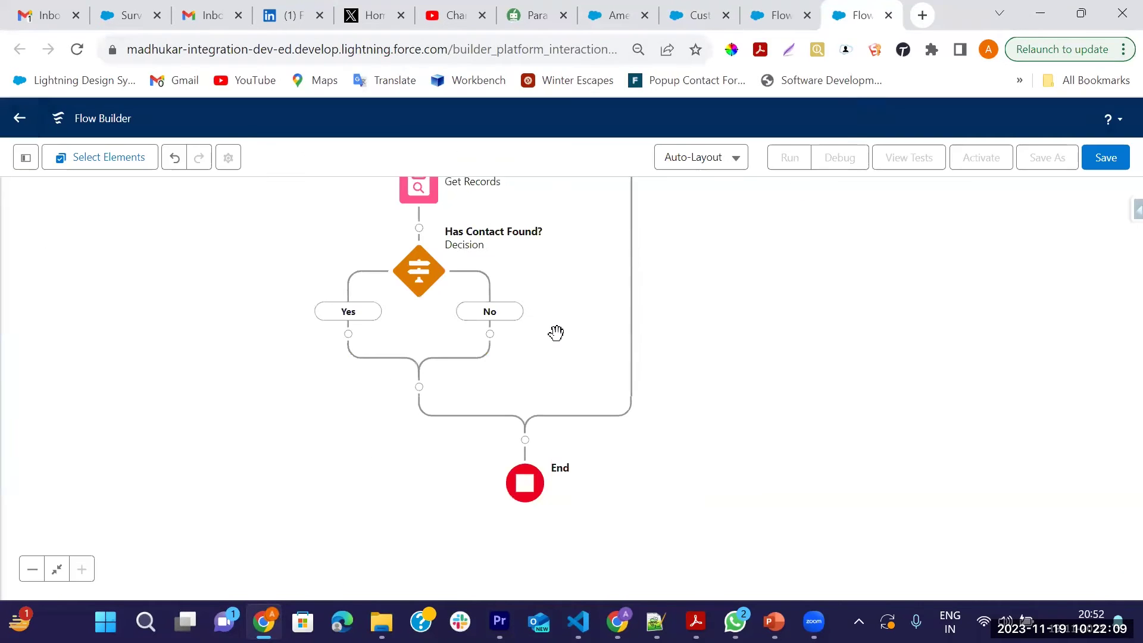
# Start a customer_satisfaction survey action on the Yes branch, then discard it
pyautogui.click(349, 334)
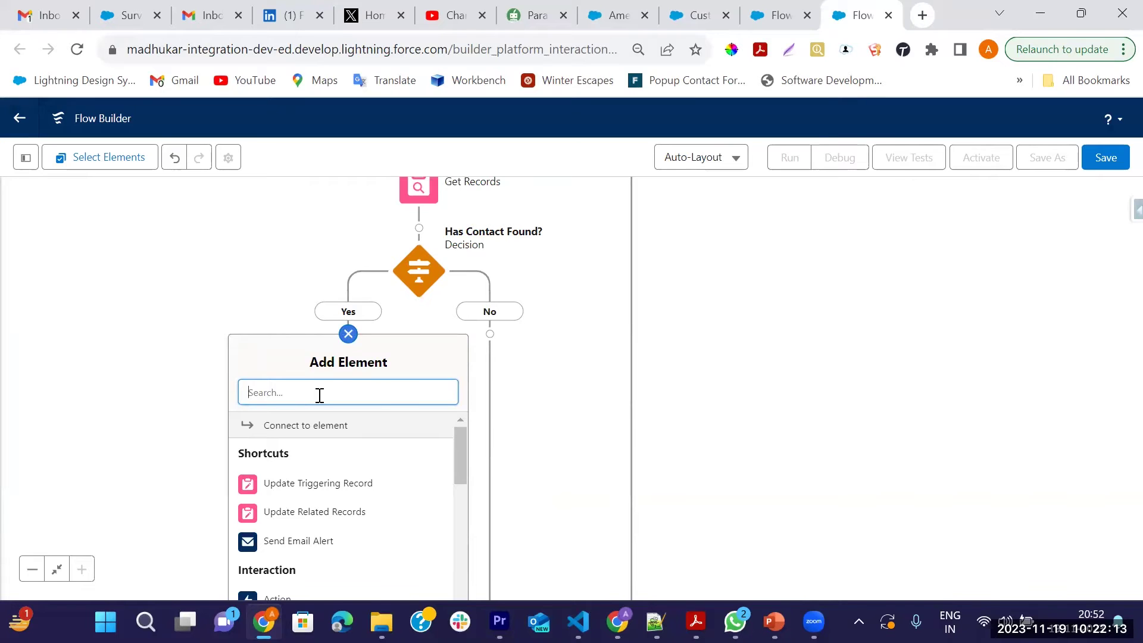
pyautogui.write('Sur')
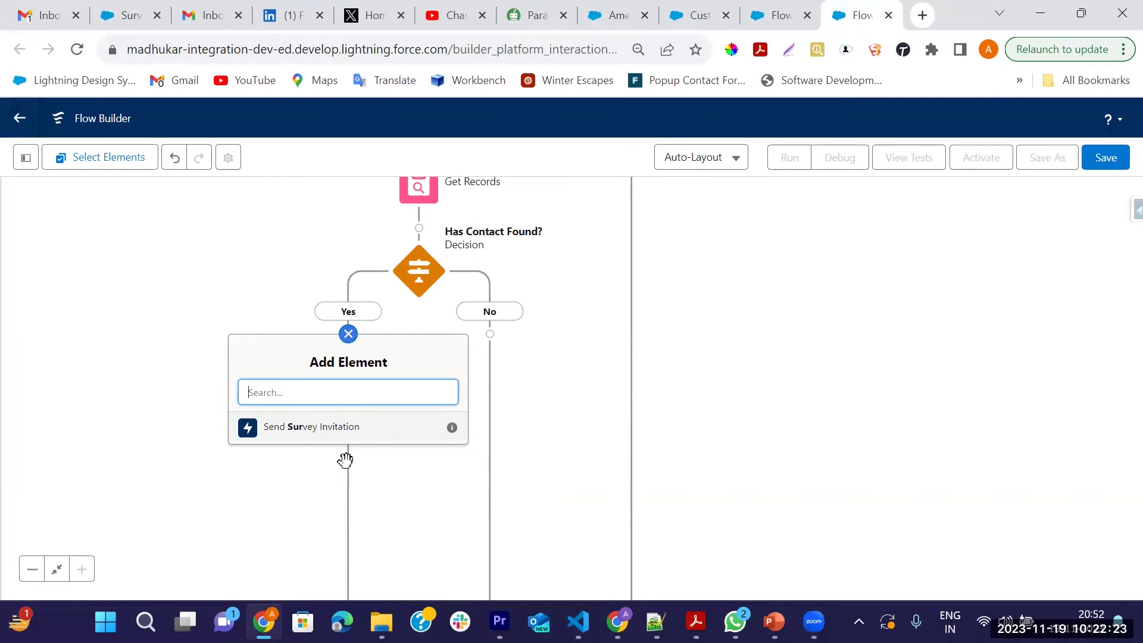
pyautogui.write('t')
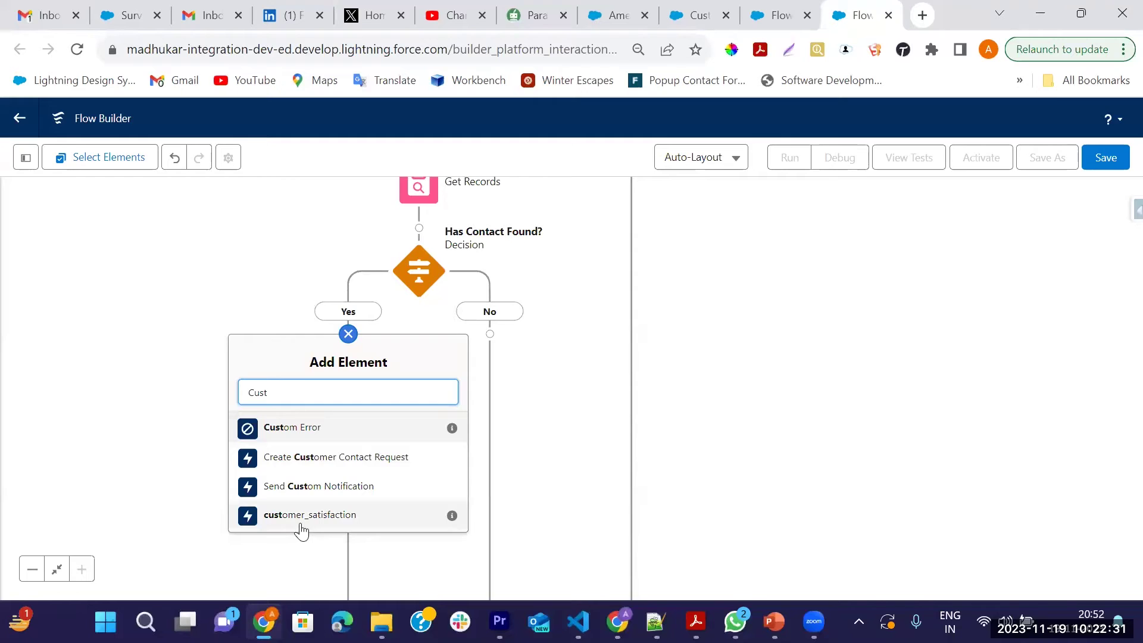
pyautogui.click(302, 523)
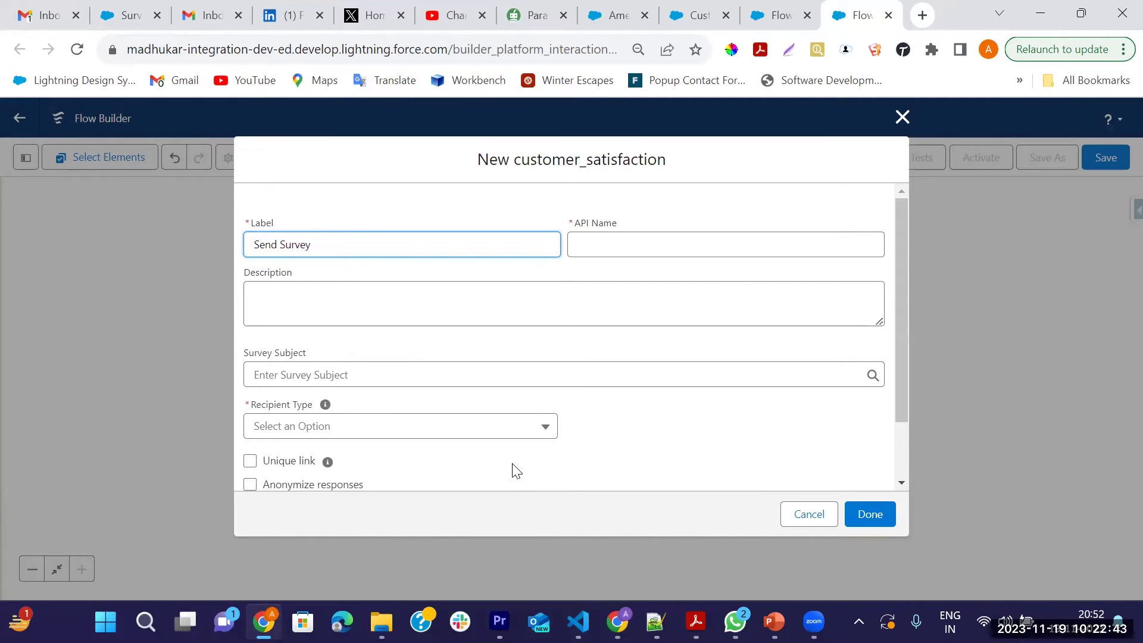
pyautogui.press('Tab')
pyautogui.scroll(-2, 583, 441)
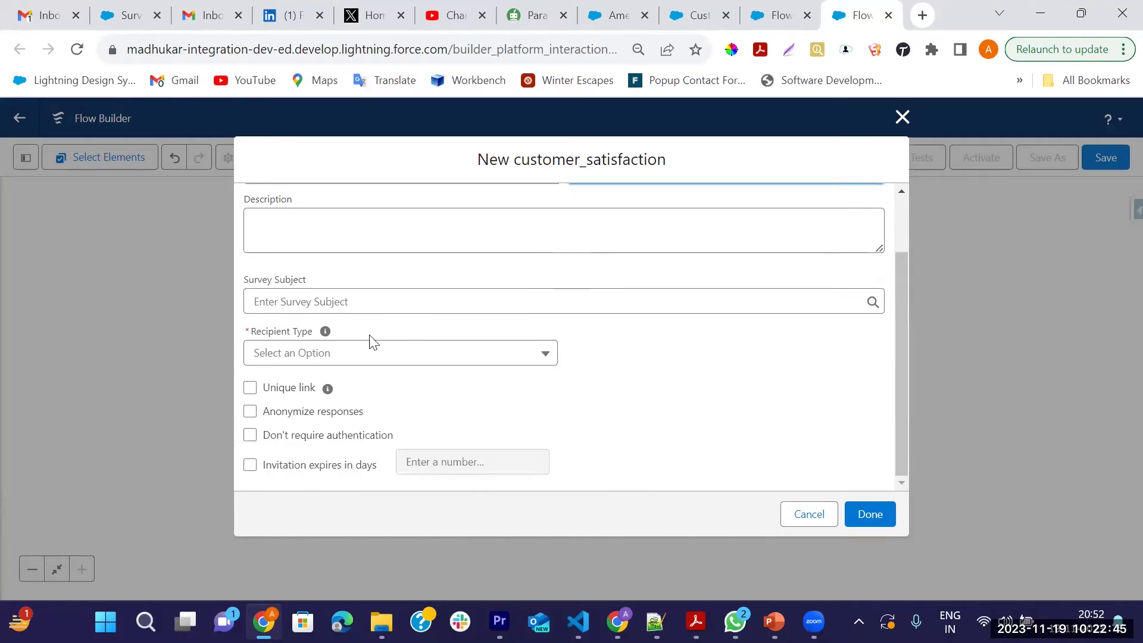
pyautogui.click(343, 302)
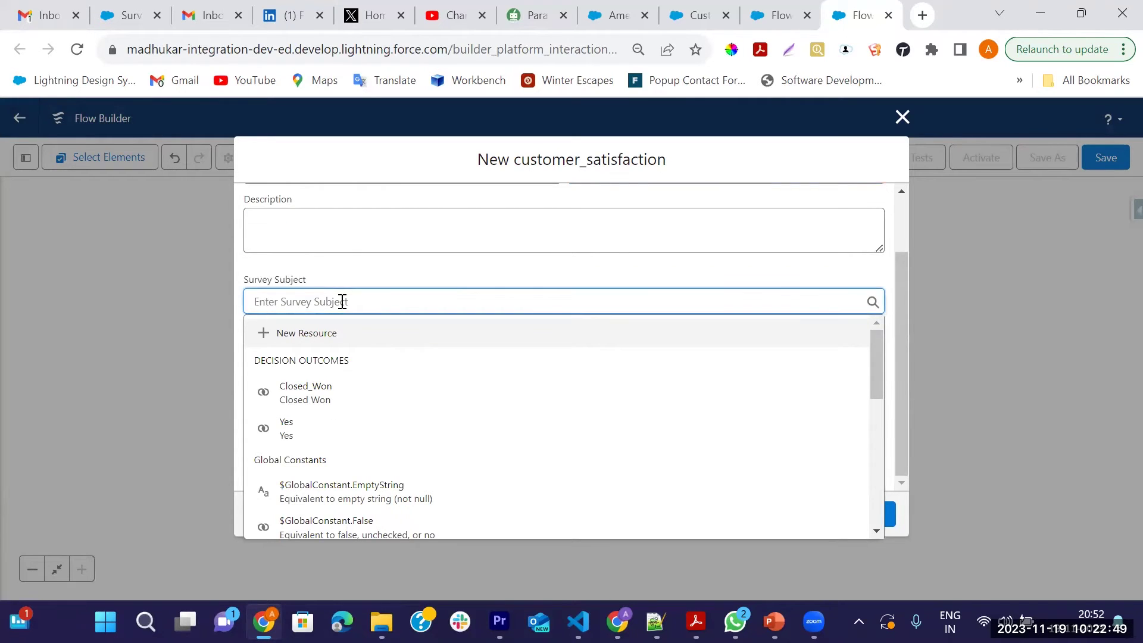
pyautogui.click(903, 117)
pyautogui.scroll(1, 143, 293)
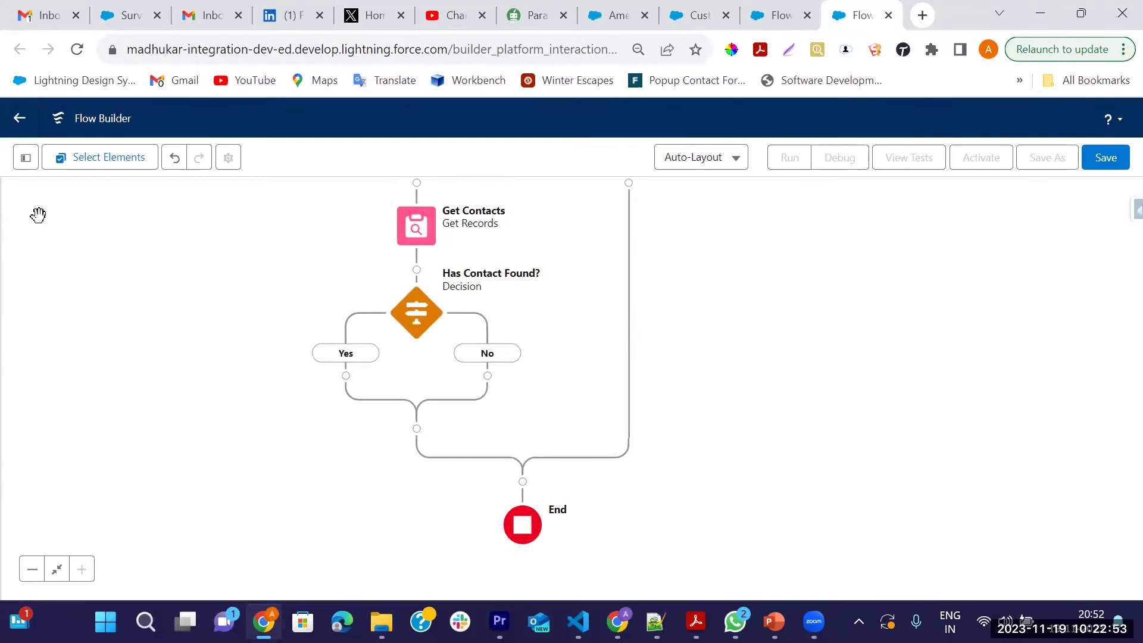
# Create Text variable varContactId defaulting to {!Get_Contacts.ContactId}, available for input
pyautogui.click(25, 158)
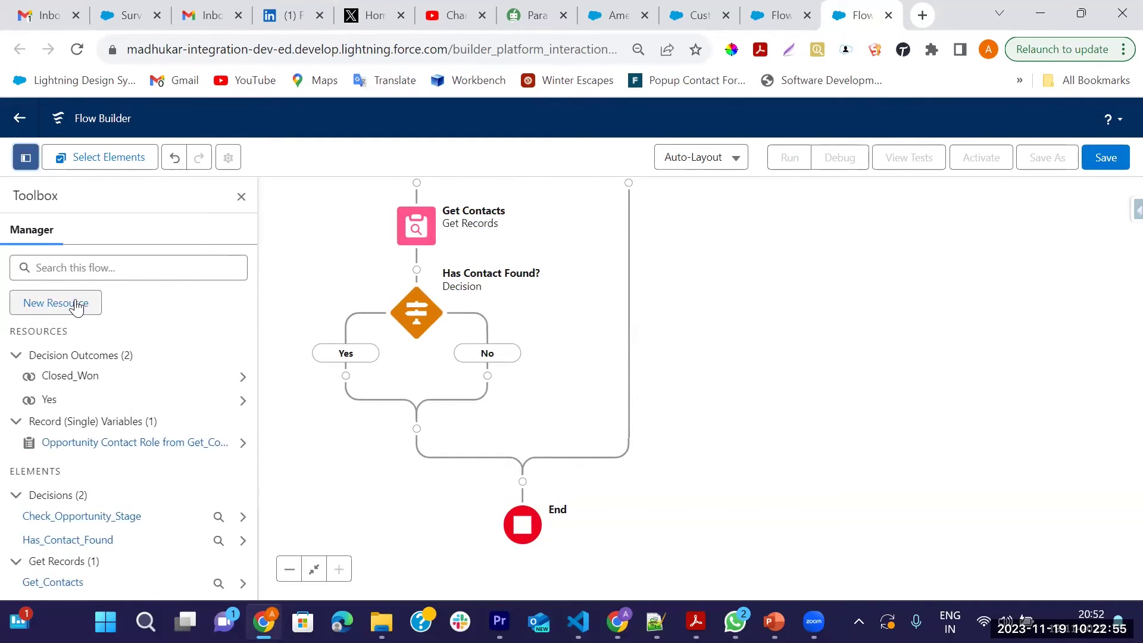
pyautogui.click(72, 301)
pyautogui.click(326, 292)
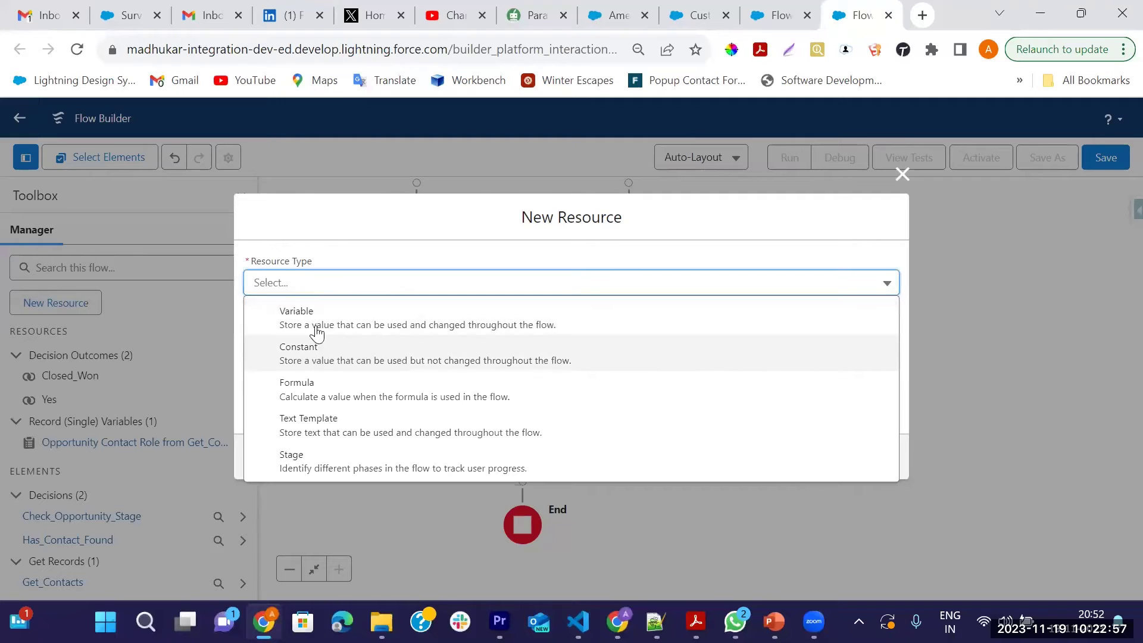
pyautogui.click(315, 322)
pyautogui.click(303, 313)
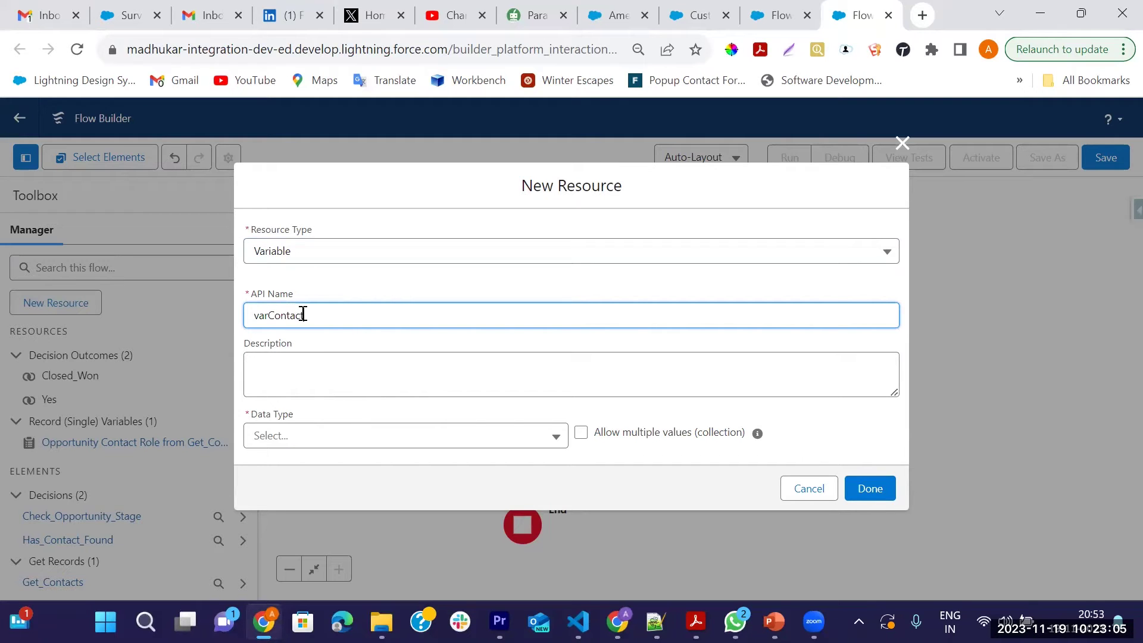
pyautogui.click(451, 443)
pyautogui.click(300, 220)
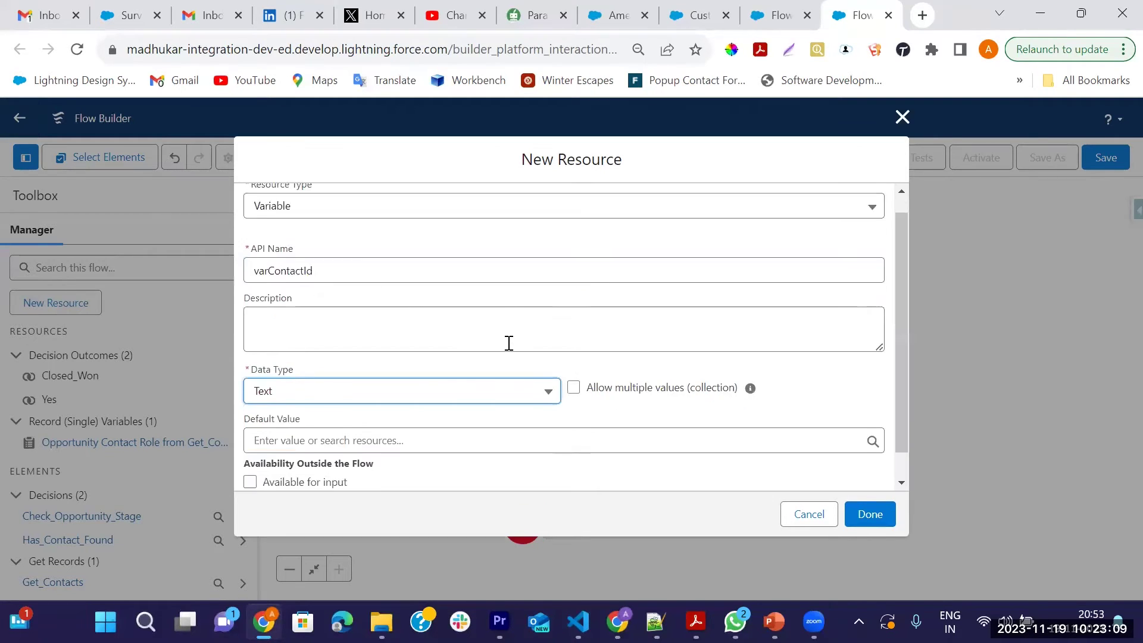
pyautogui.click(338, 413)
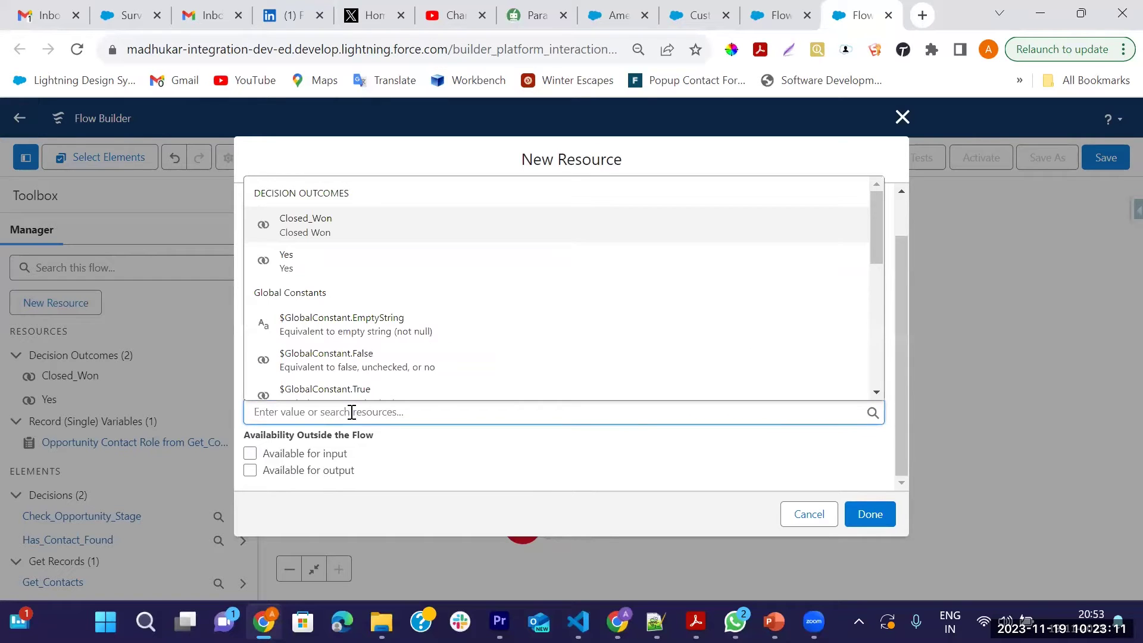
pyautogui.scroll(-6, 396, 357)
pyautogui.scroll(3, 422, 306)
pyautogui.click(608, 284)
pyautogui.write('Contacts.Conta}')
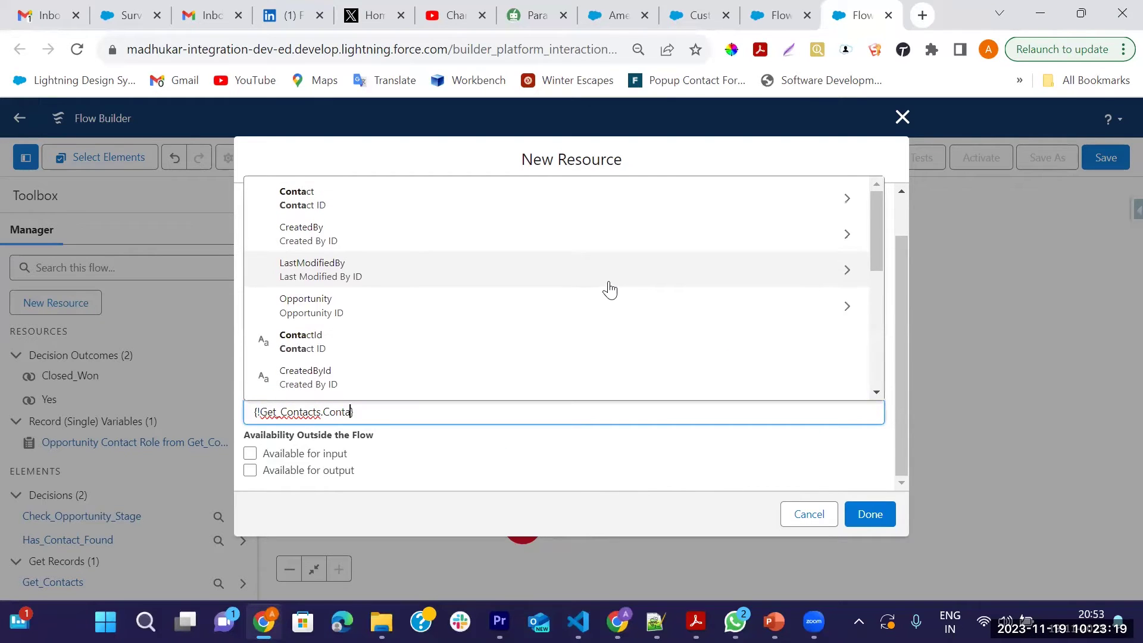
pyautogui.click(327, 347)
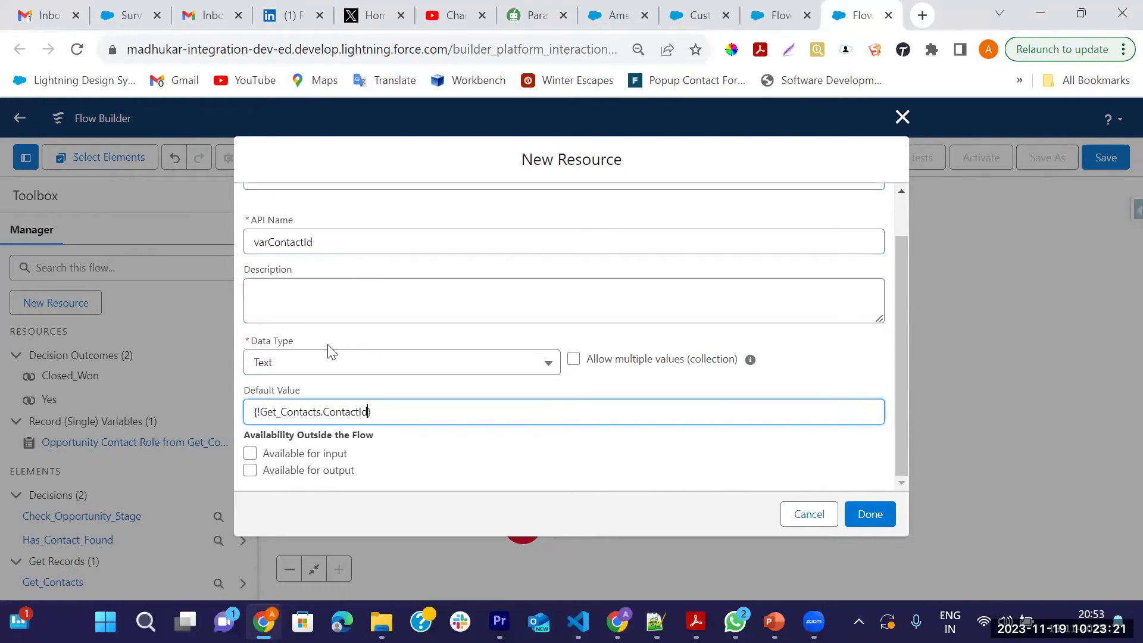
pyautogui.click(250, 453)
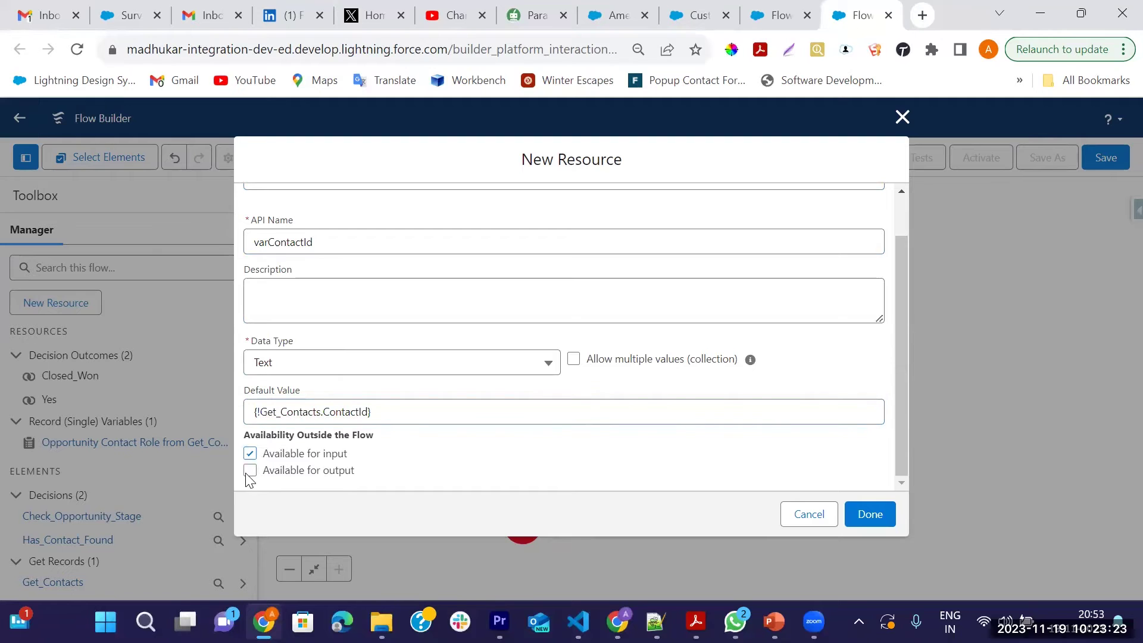
pyautogui.click(860, 513)
# Create Text variable varRecordId defaulting to {!$Record.Id}, available for input and output
pyautogui.click(43, 302)
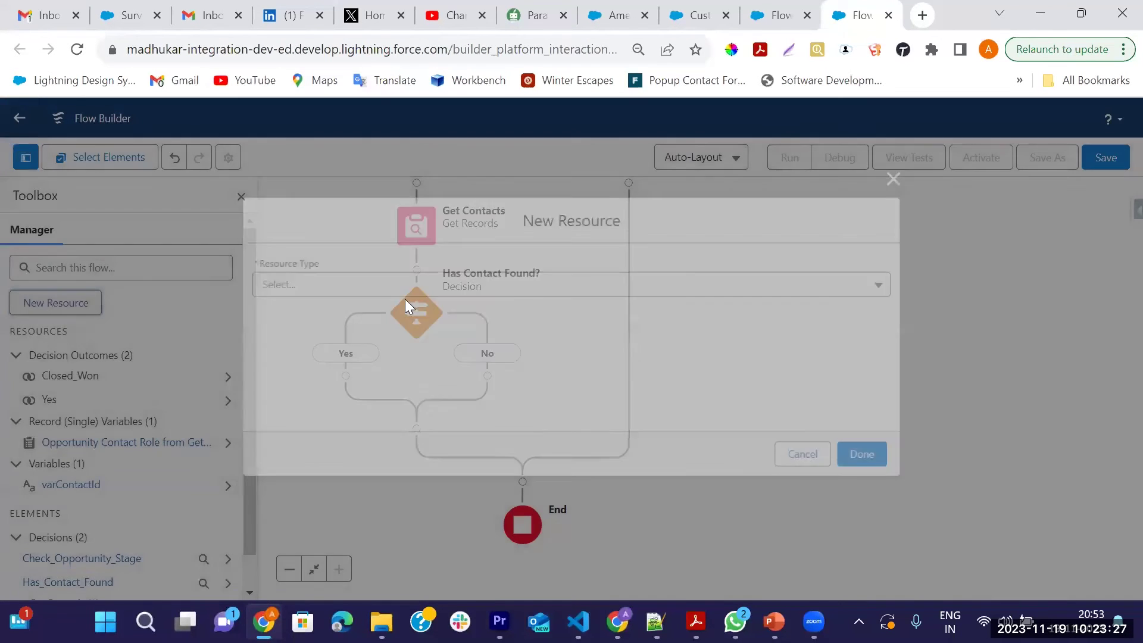
pyautogui.click(377, 285)
pyautogui.click(316, 311)
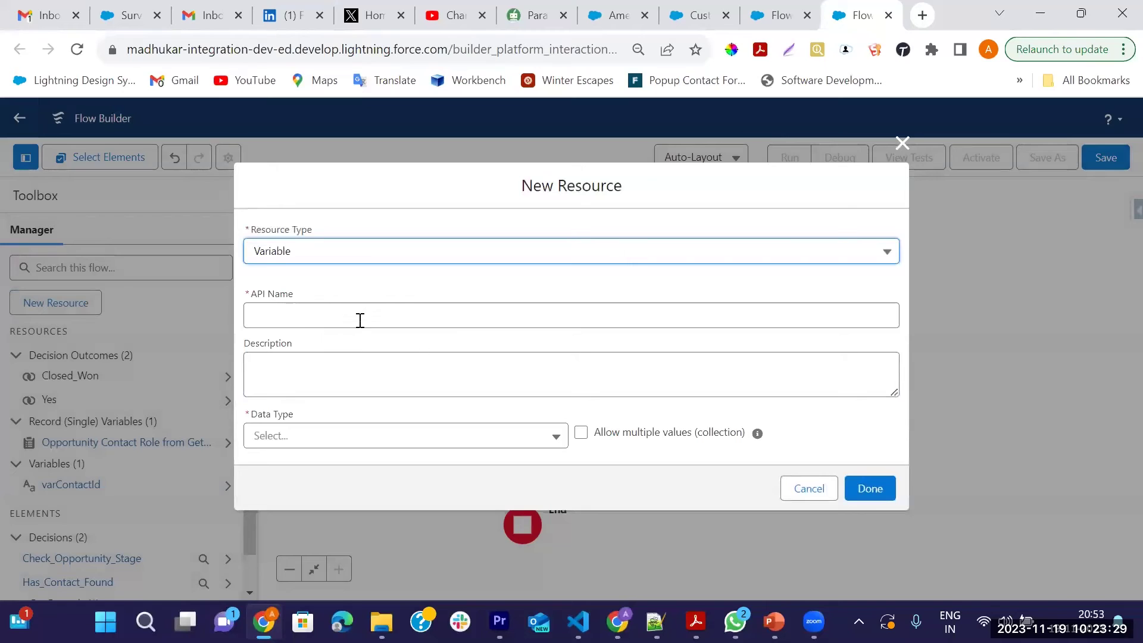
pyautogui.click(317, 315)
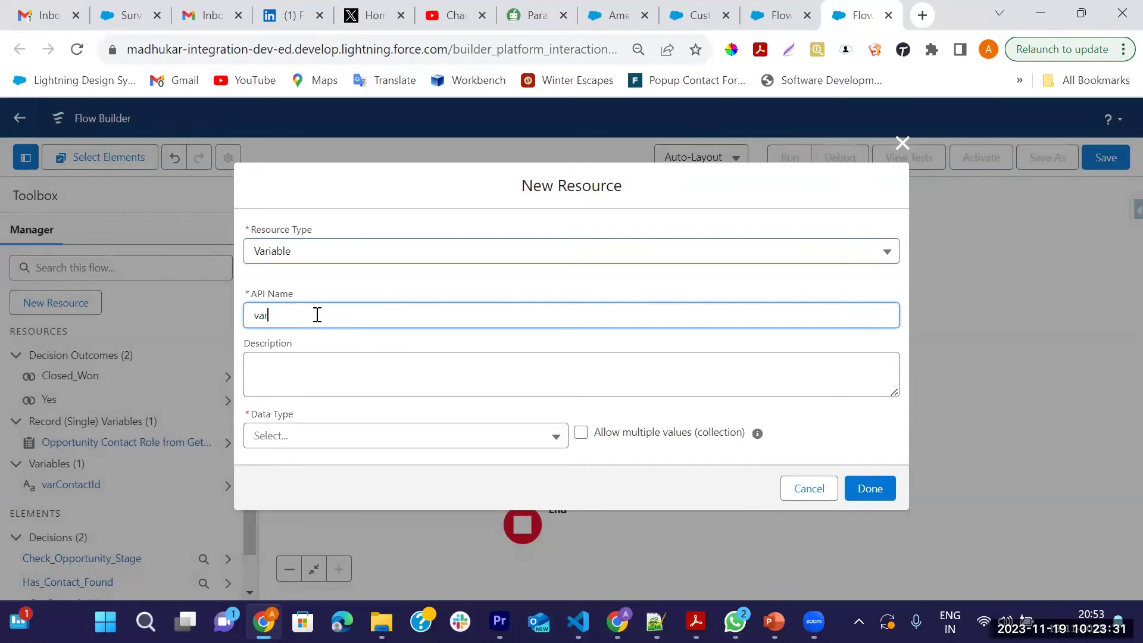
pyautogui.write('Reco')
pyautogui.click(488, 437)
pyautogui.click(296, 225)
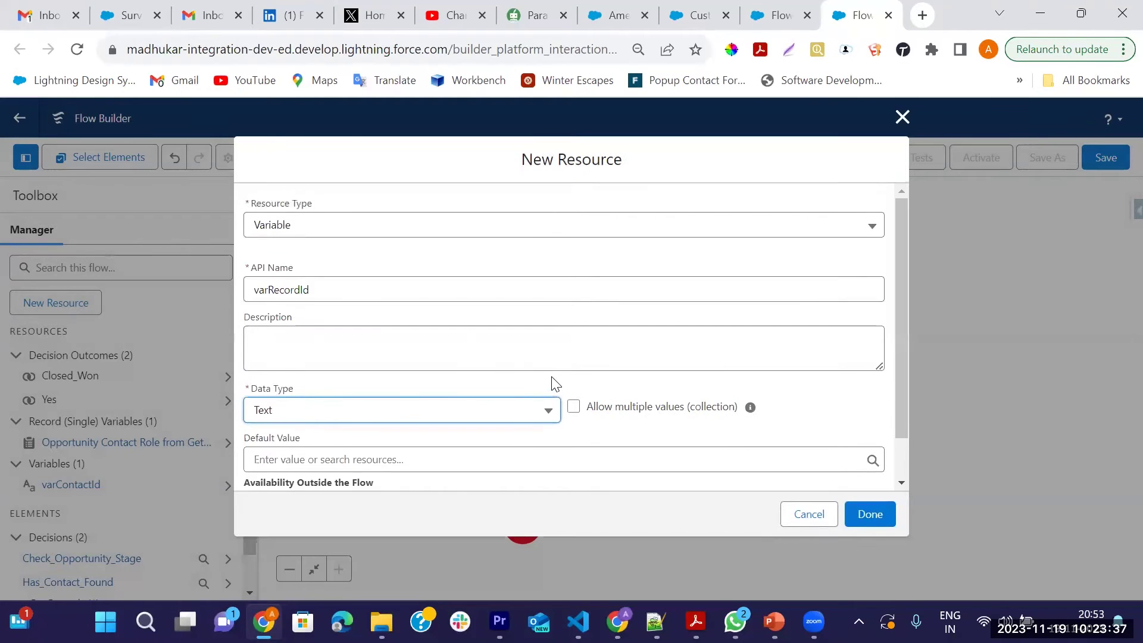
pyautogui.scroll(-1, 555, 384)
pyautogui.click(335, 416)
pyautogui.write('reco')
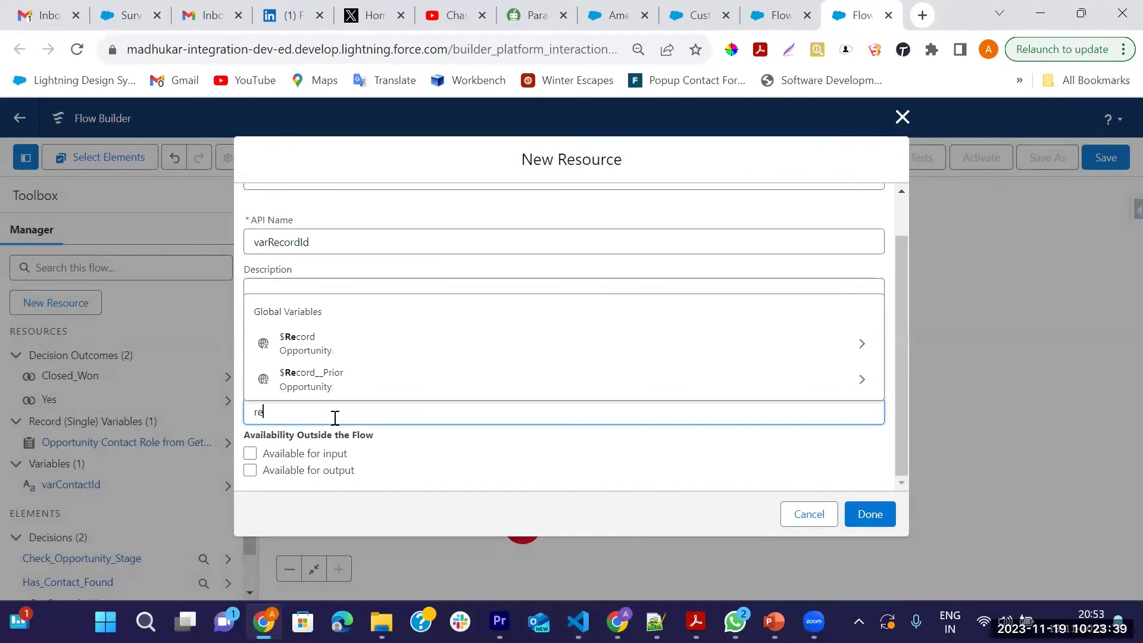
pyautogui.click(857, 344)
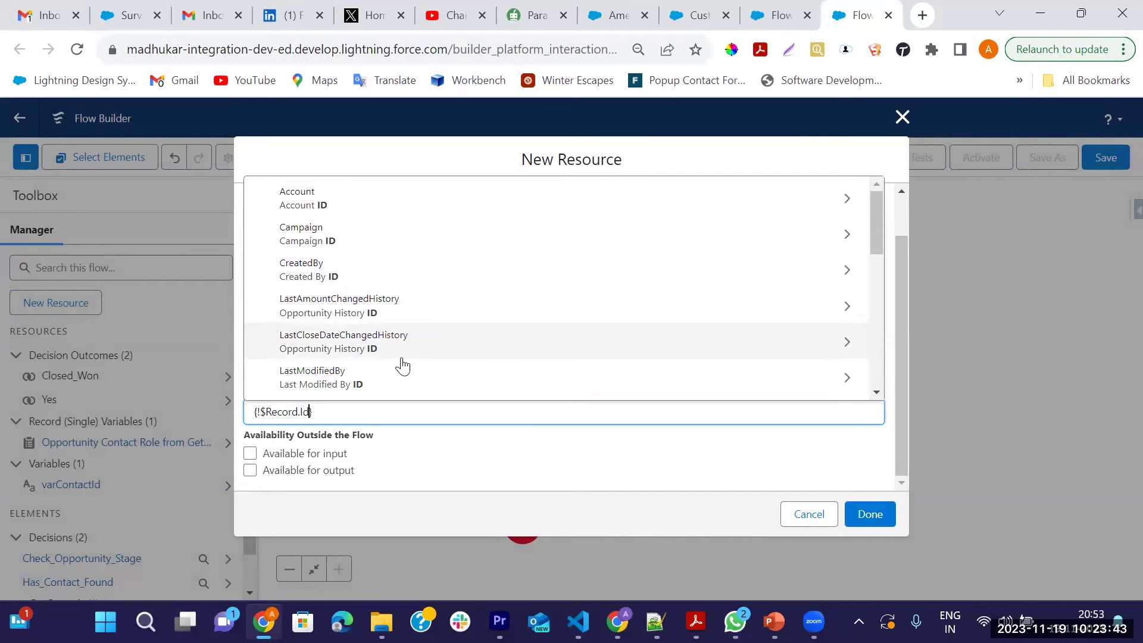
pyautogui.scroll(-5, 381, 364)
pyautogui.scroll(2, 345, 310)
pyautogui.scroll(-4, 346, 327)
pyautogui.click(310, 307)
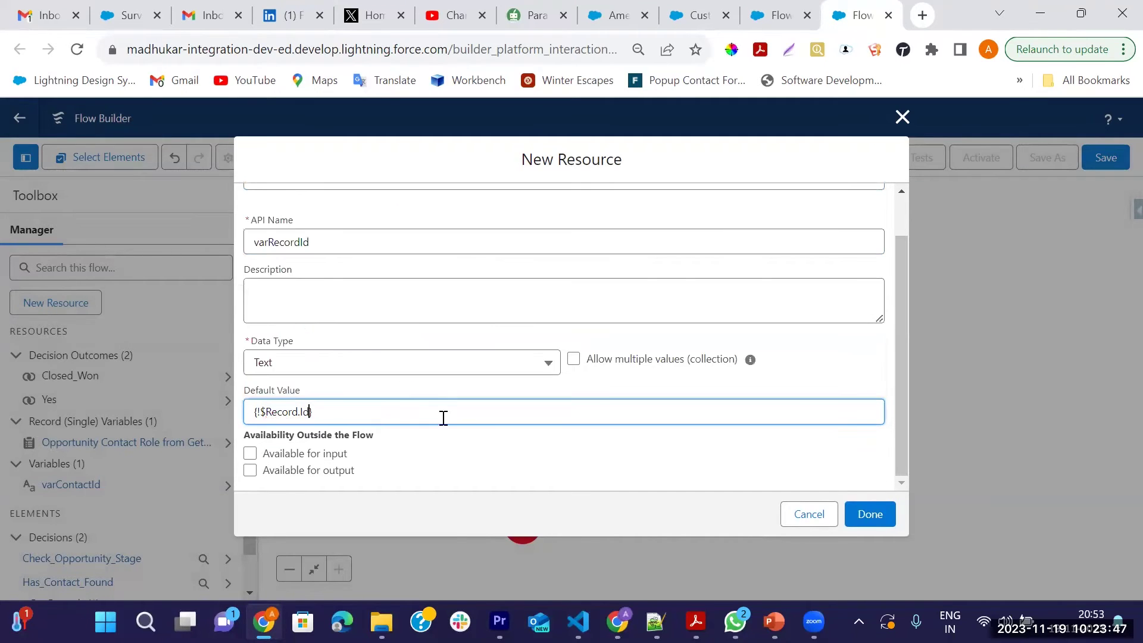
pyautogui.click(250, 455)
pyautogui.click(249, 471)
pyautogui.click(869, 514)
pyautogui.moveTo(582, 291); pyautogui.dragTo(682, 265)
pyautogui.moveTo(350, 262); pyautogui.dragTo(384, 211)
# Add a customer_satisfaction action labelled 'Send Survey' on the Yes branch, subject varRecordId
pyautogui.click(478, 300)
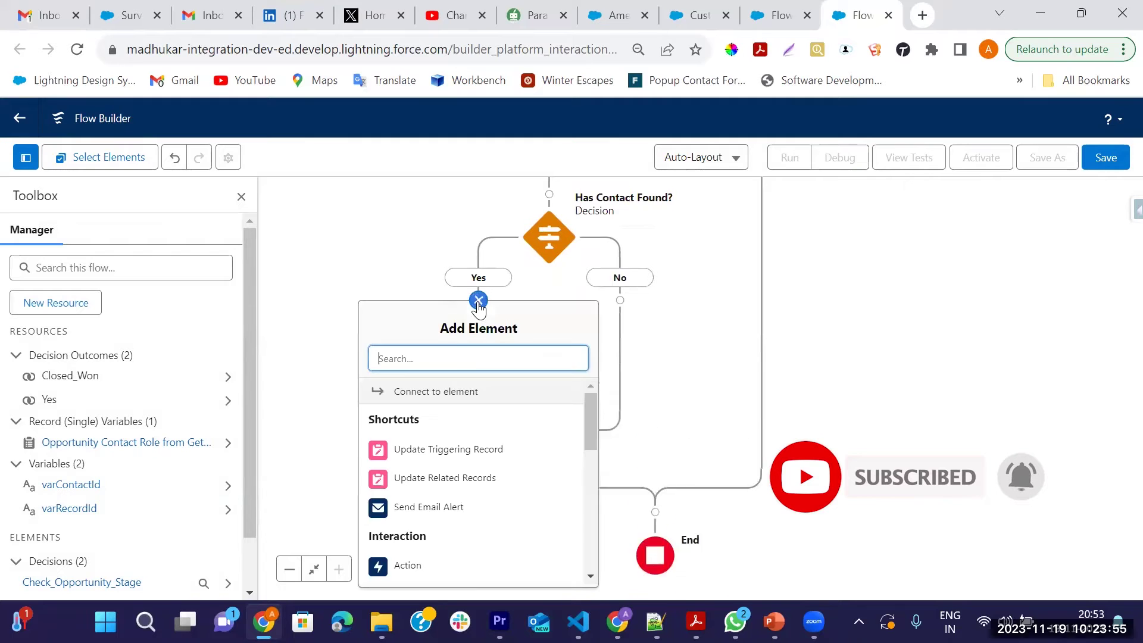
pyautogui.write('cu')
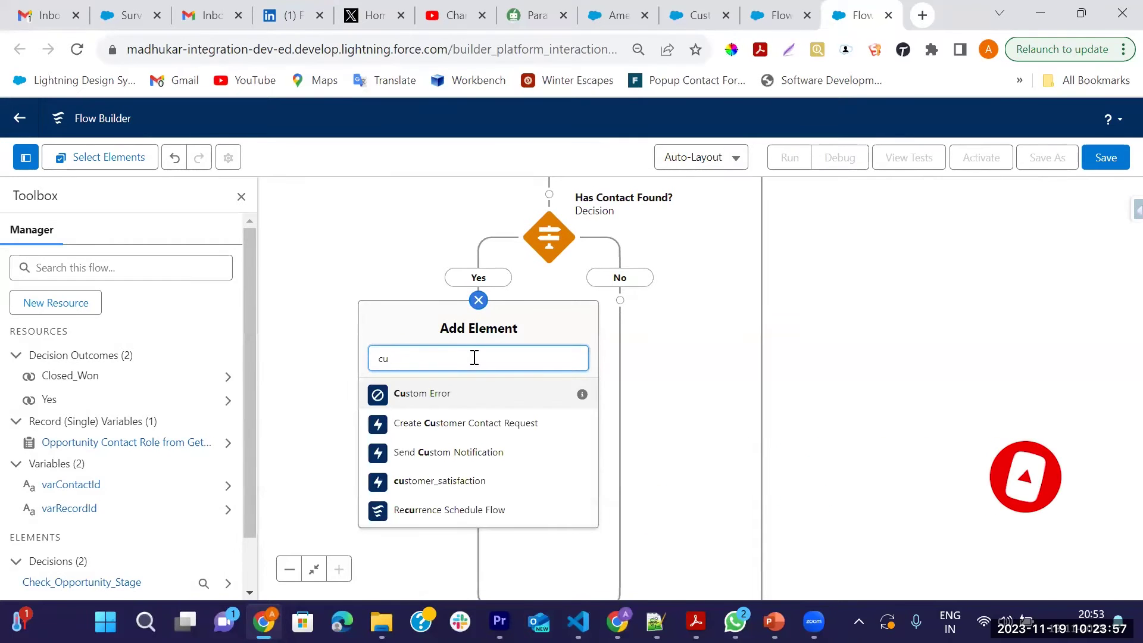
pyautogui.click(466, 482)
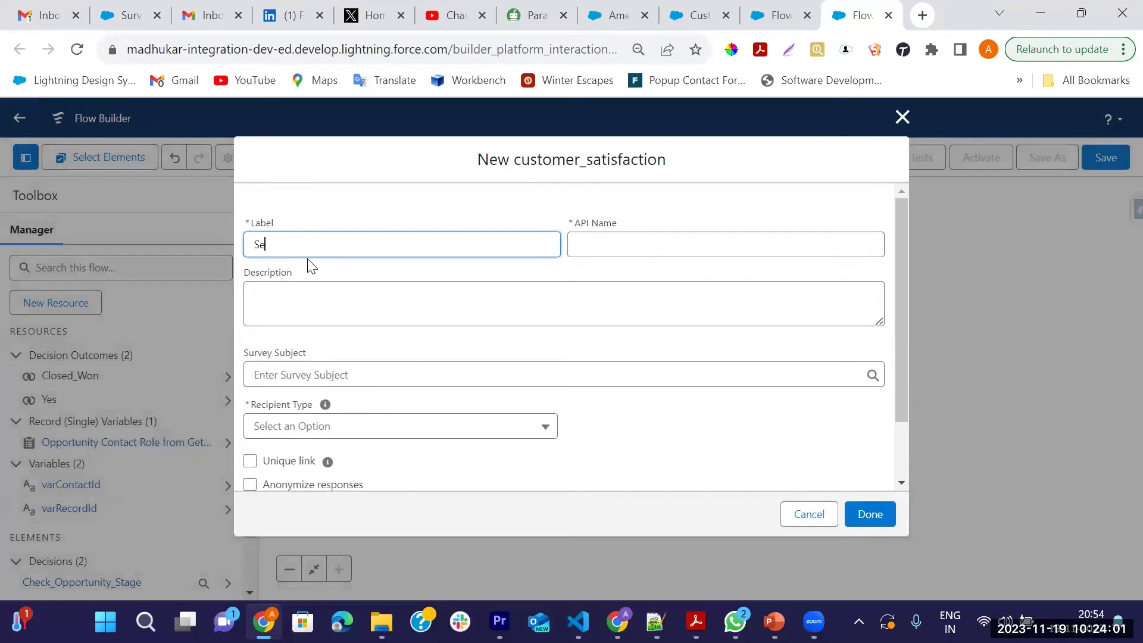
pyautogui.write('Send Survey')
pyautogui.press('Tab')
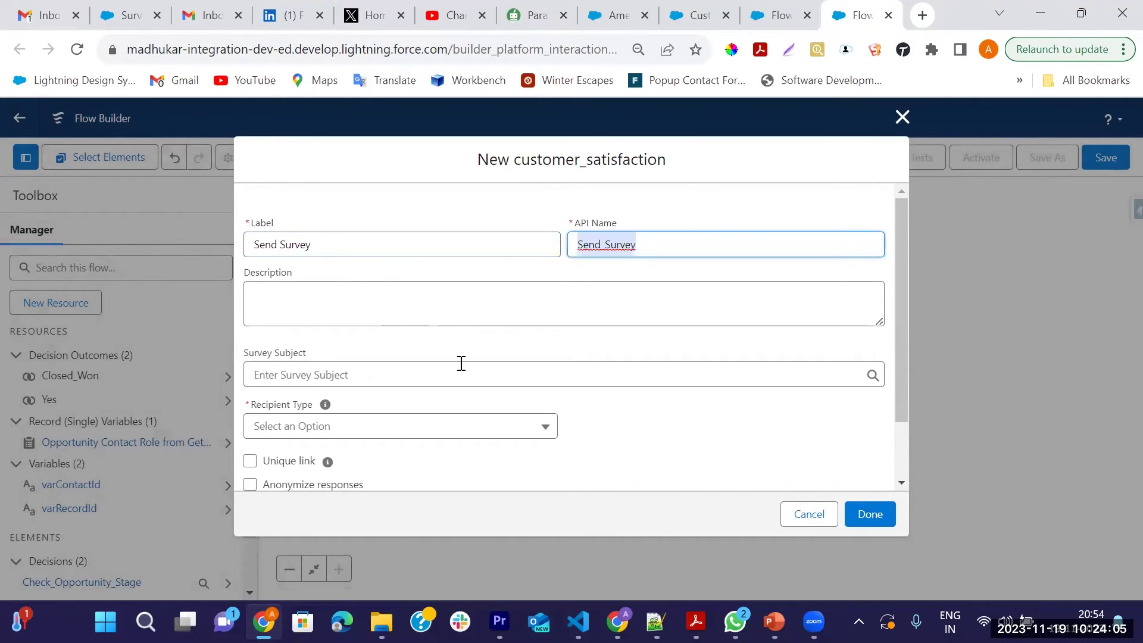
pyautogui.scroll(-2, 355, 326)
pyautogui.click(344, 303)
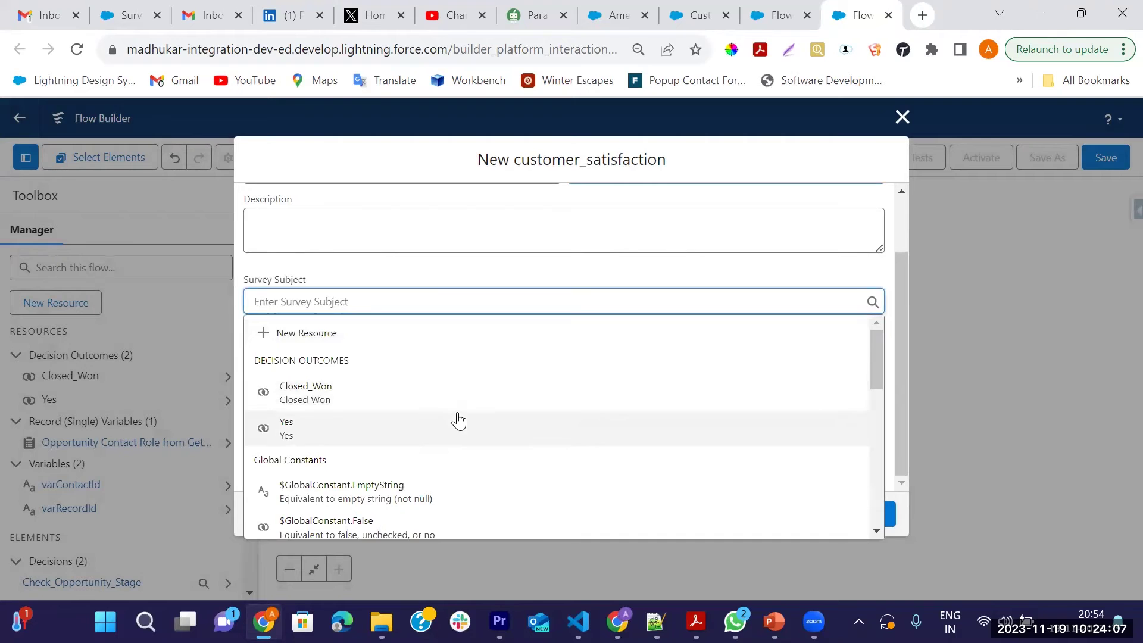
pyautogui.scroll(-2, 419, 467)
pyautogui.scroll(-2, 448, 464)
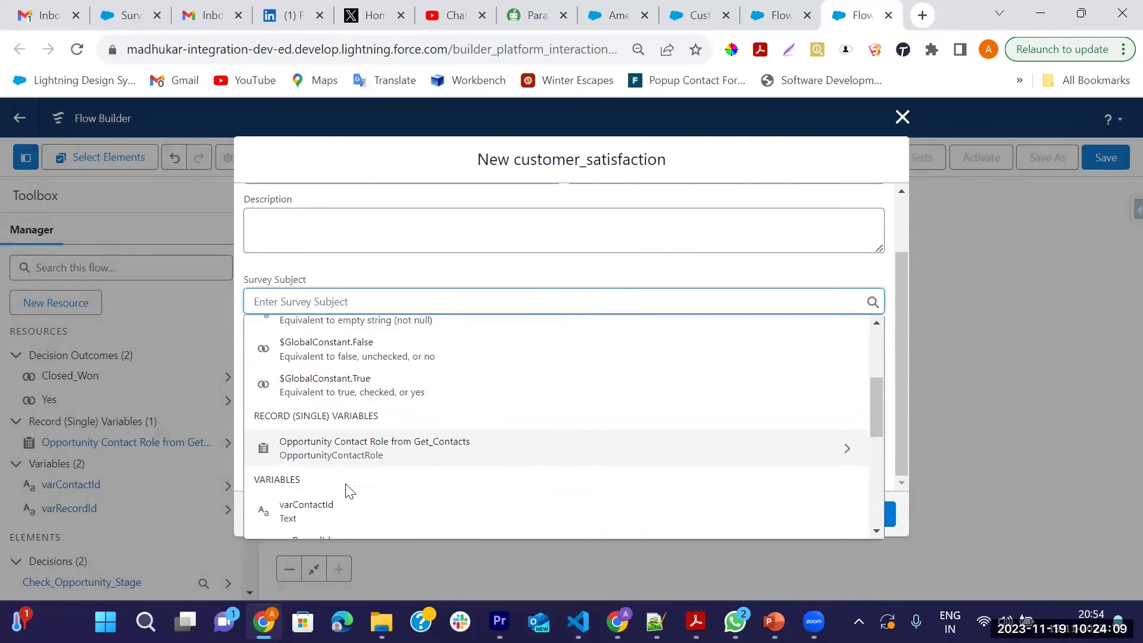
pyautogui.scroll(-2, 369, 488)
pyautogui.click(310, 467)
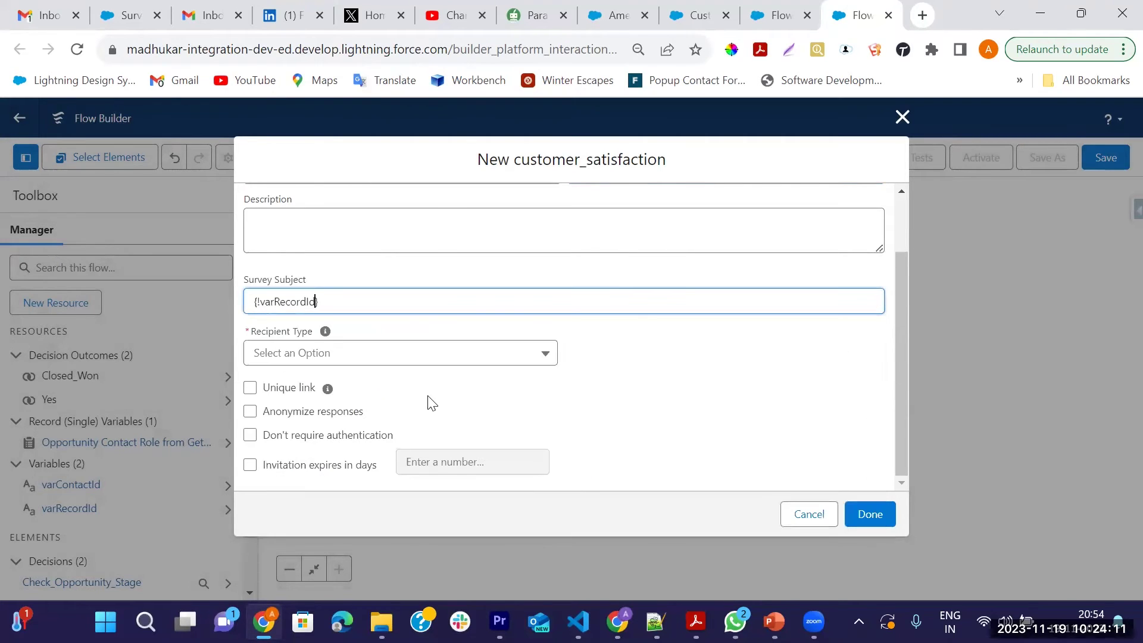
# Send it to Contact varContactId with unique, unauthenticated links expiring in 30 days
pyautogui.click(303, 357)
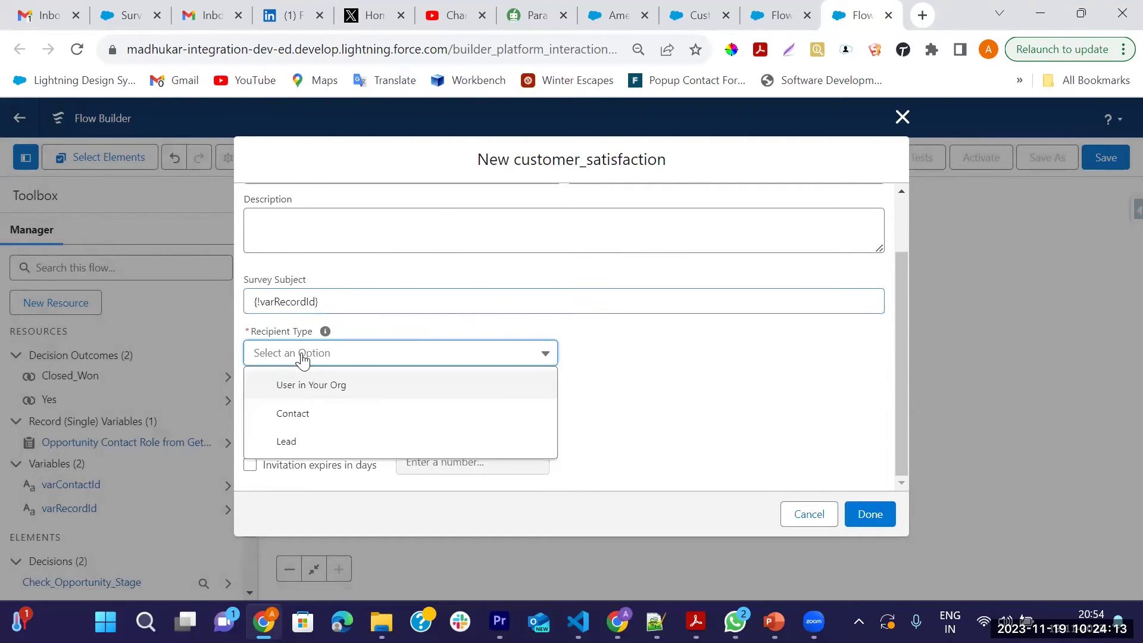
pyautogui.click(311, 415)
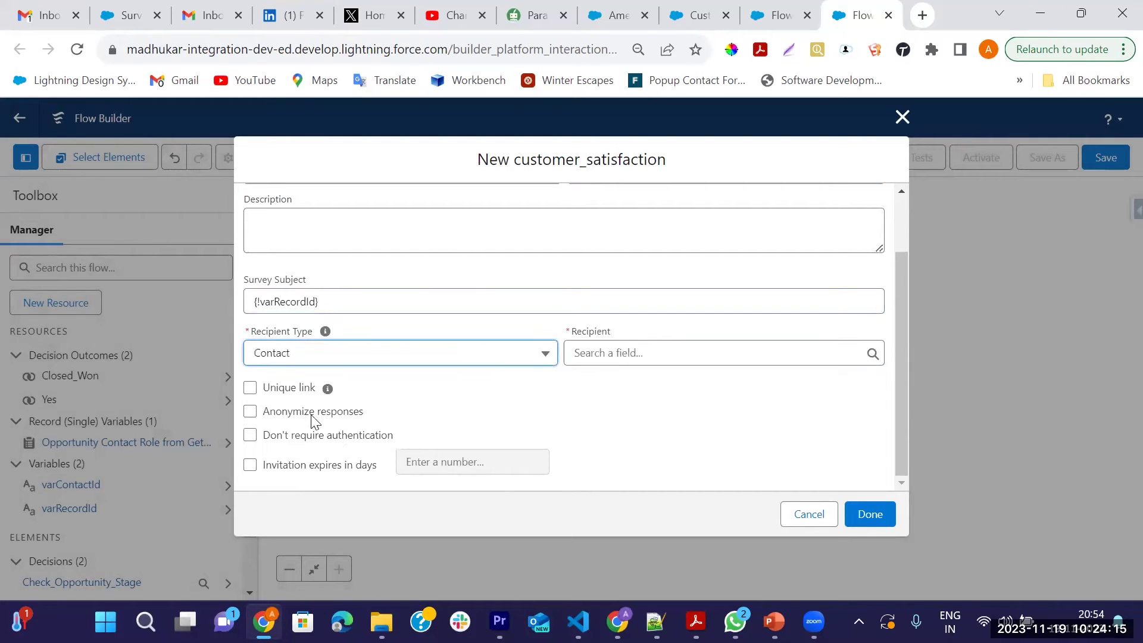
pyautogui.click(615, 353)
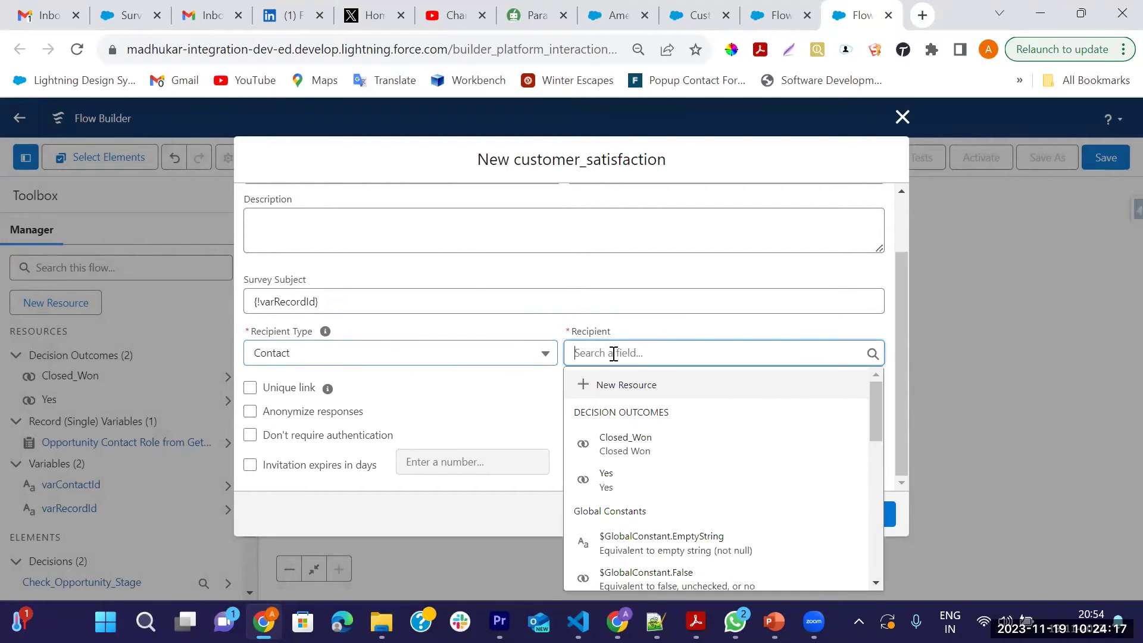
pyautogui.scroll(-5, 617, 476)
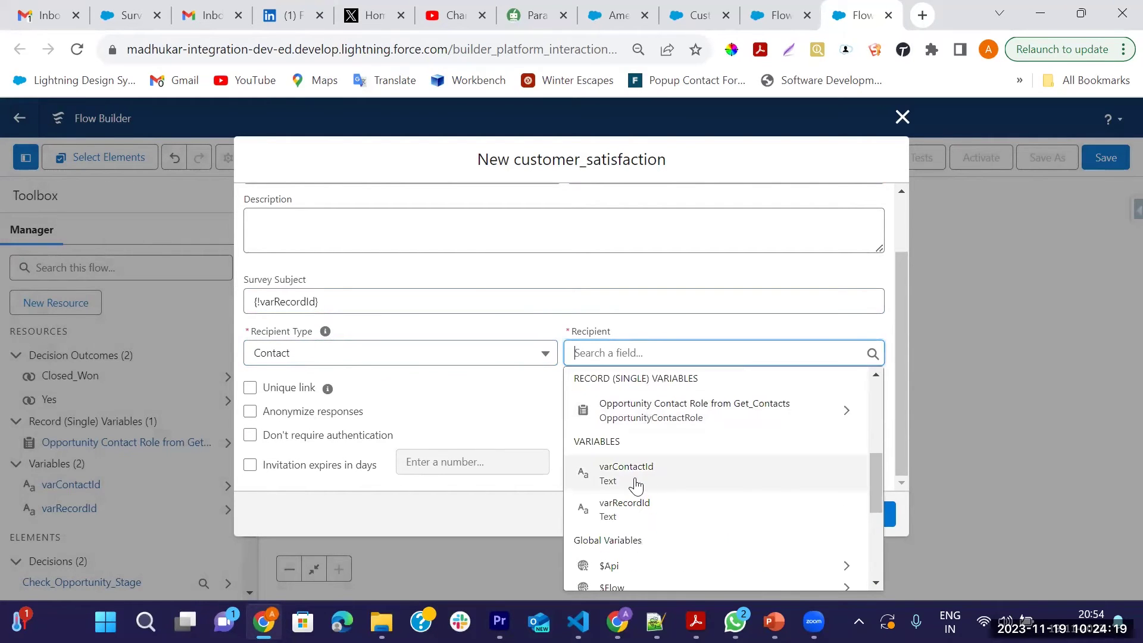
pyautogui.click(634, 479)
pyautogui.click(251, 390)
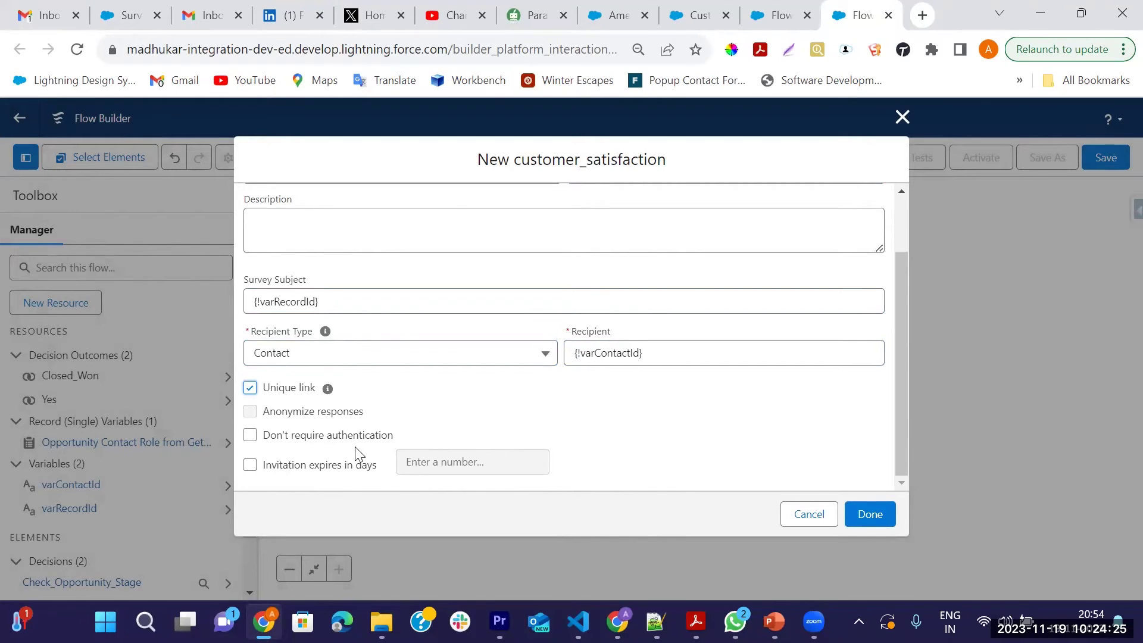
pyautogui.click(250, 438)
pyautogui.click(250, 465)
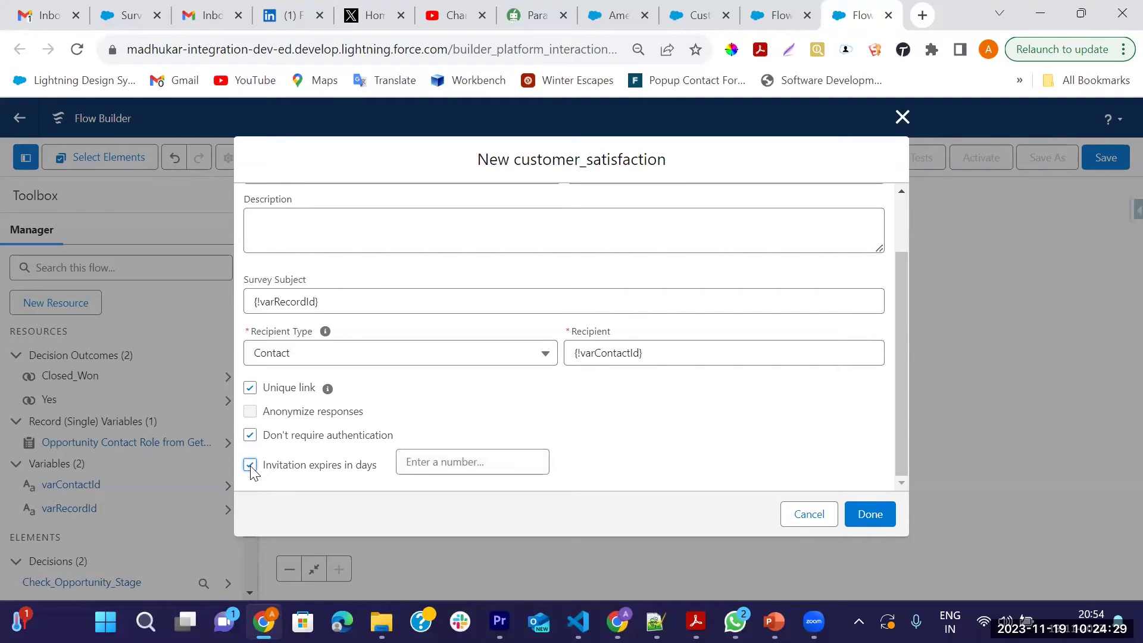
pyautogui.click(486, 469)
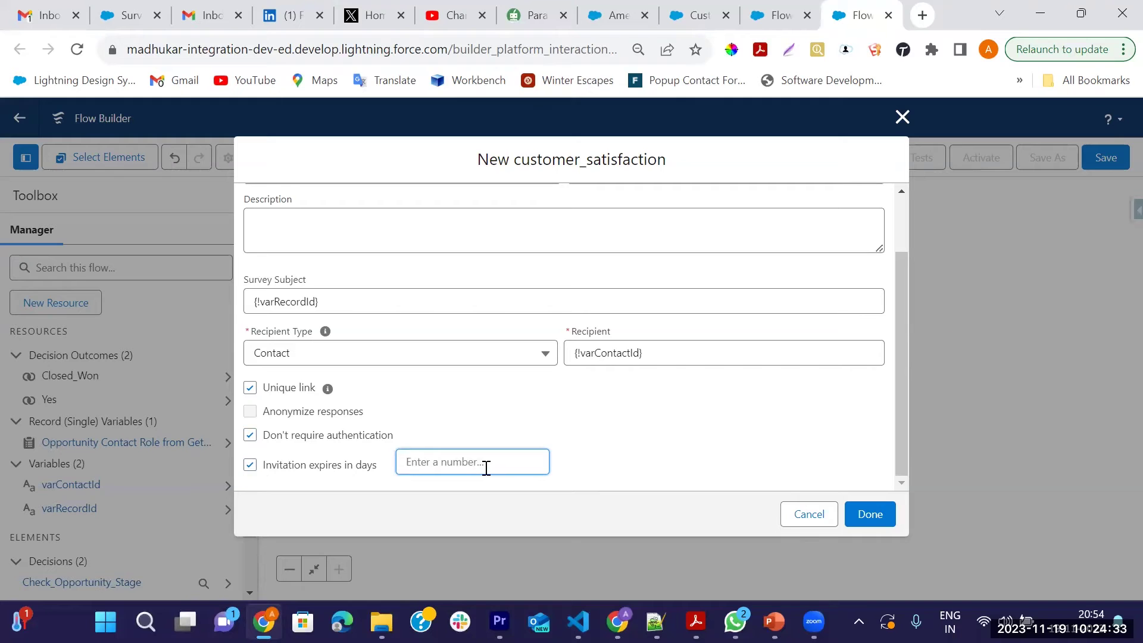
pyautogui.write('30')
pyautogui.click(871, 516)
# Review the whole flow on the canvas with the toolbox hidden
pyautogui.moveTo(730, 355); pyautogui.dragTo(706, 518)
pyautogui.moveTo(722, 358); pyautogui.dragTo(702, 410)
pyautogui.click(241, 197)
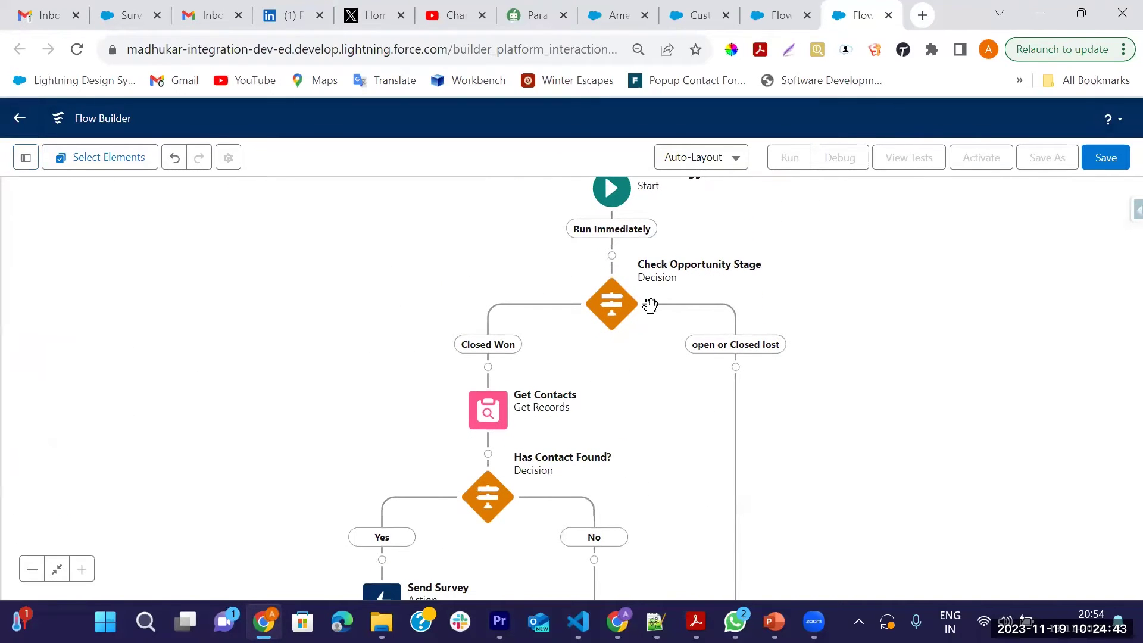
pyautogui.moveTo(832, 246); pyautogui.dragTo(741, 213)
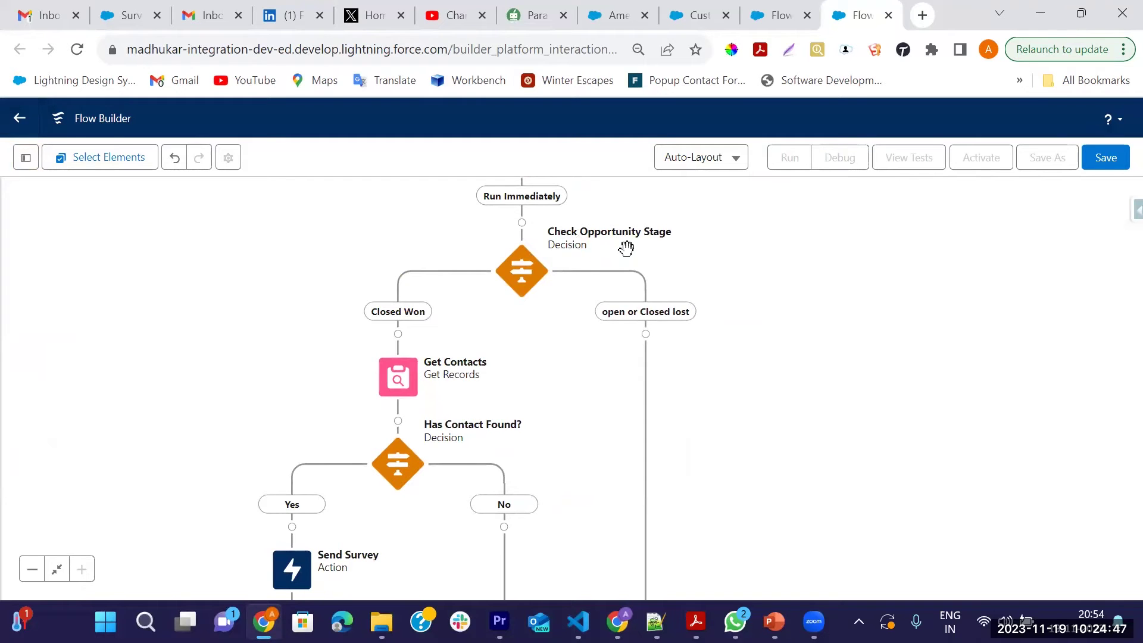
pyautogui.moveTo(595, 390); pyautogui.dragTo(597, 275)
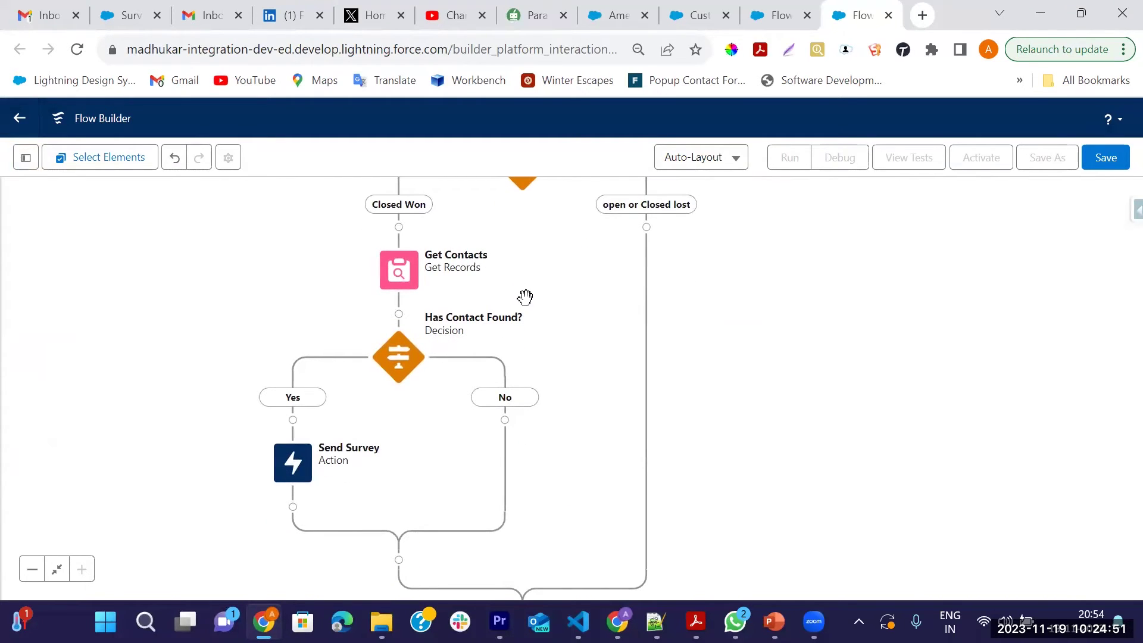
pyautogui.moveTo(526, 297); pyautogui.dragTo(508, 279)
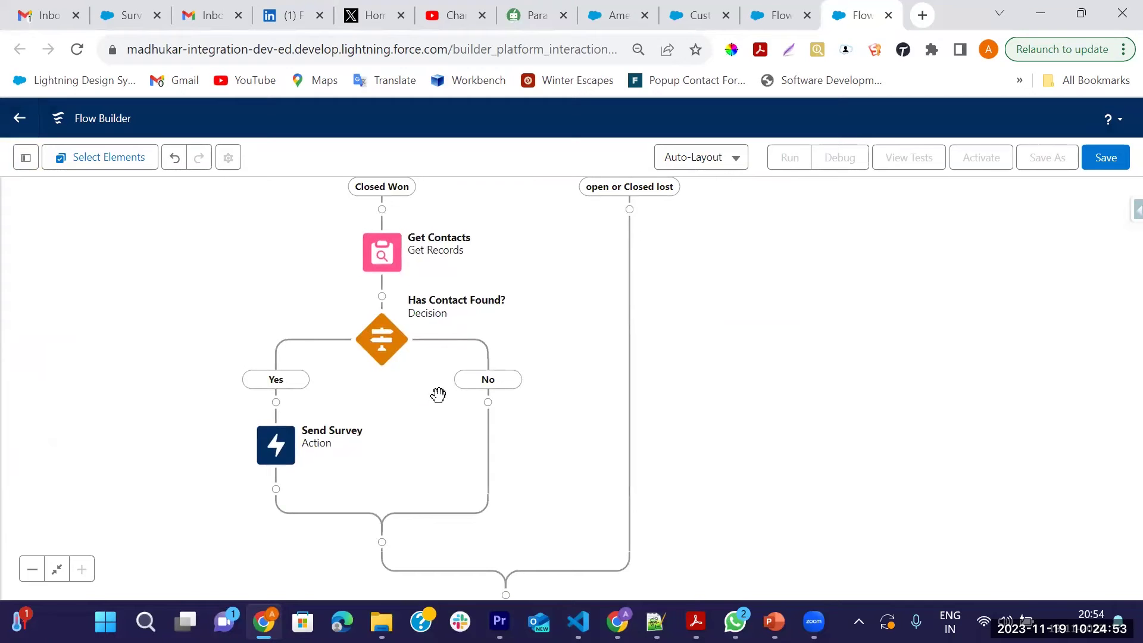
pyautogui.moveTo(421, 403); pyautogui.dragTo(421, 356)
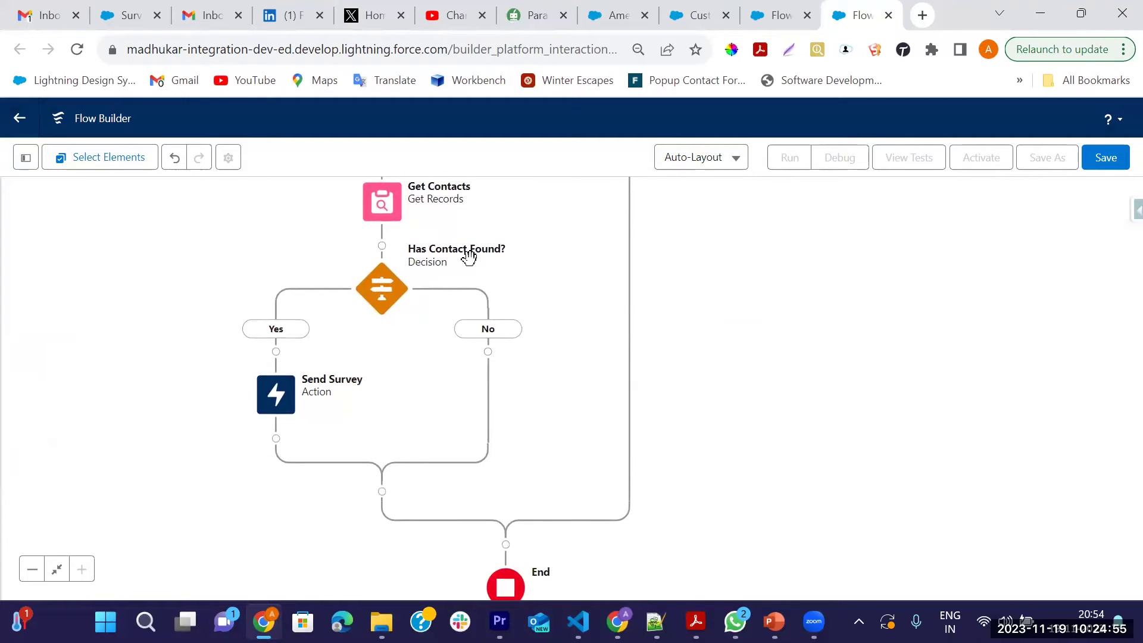
pyautogui.moveTo(421, 316); pyautogui.dragTo(445, 269)
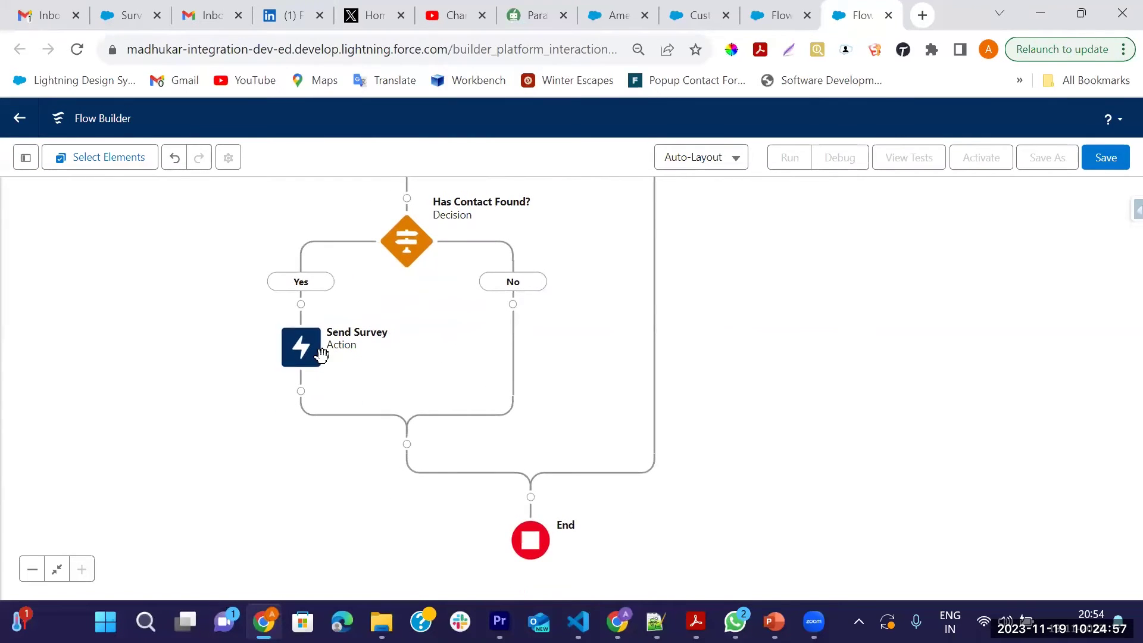
# Save the flow with the label 'Send Survey Flow' and activate it
pyautogui.click(1111, 164)
pyautogui.click(309, 292)
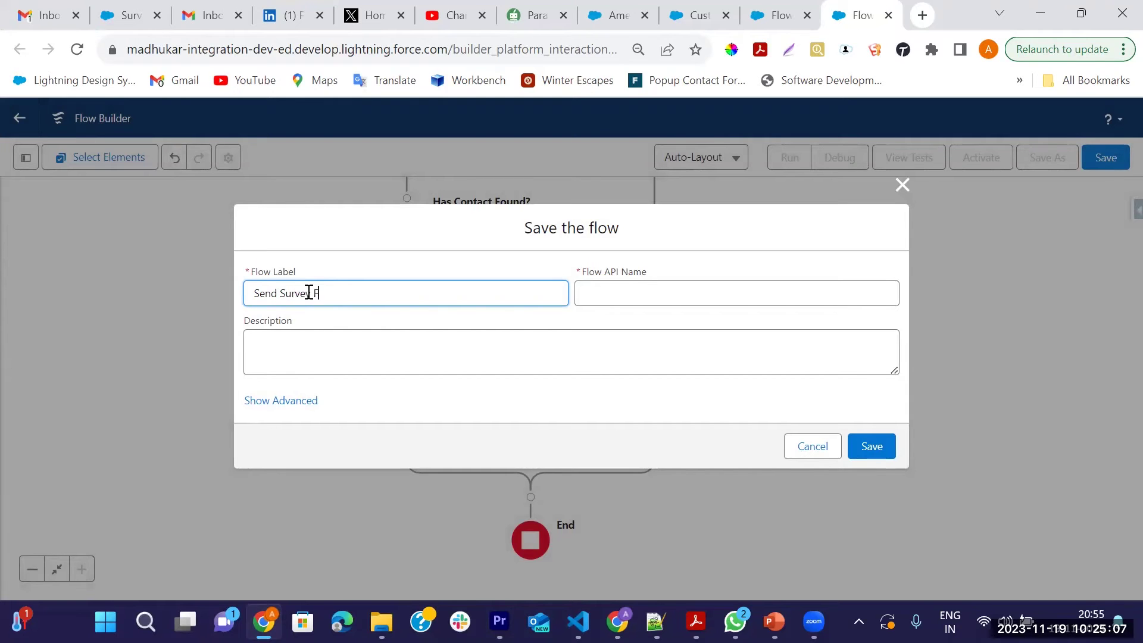
pyautogui.click(869, 451)
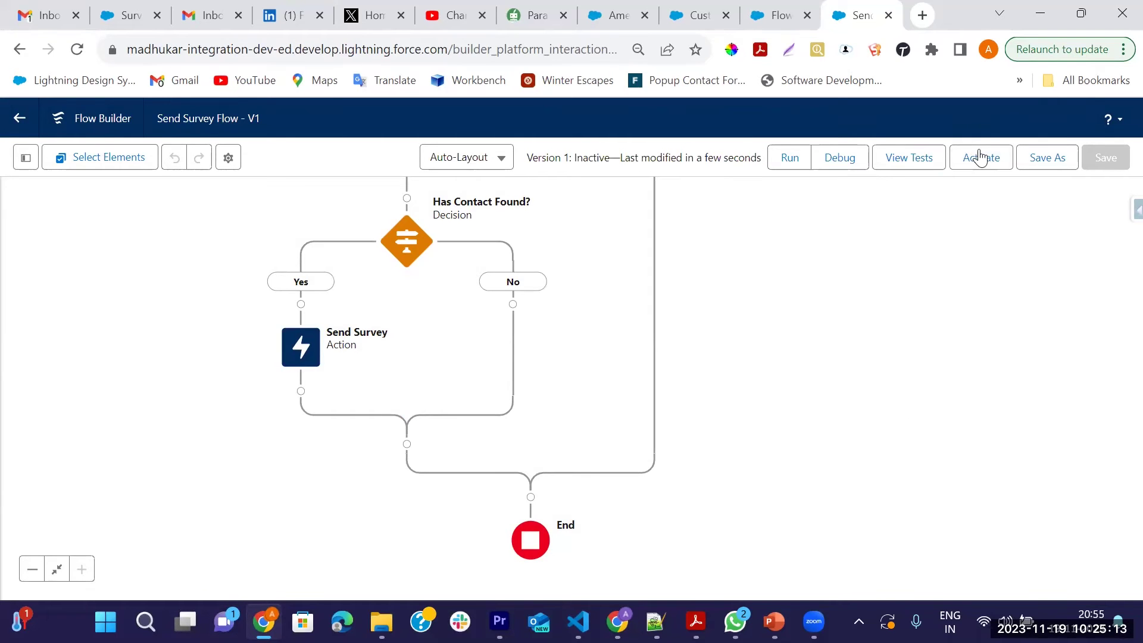
pyautogui.click(980, 158)
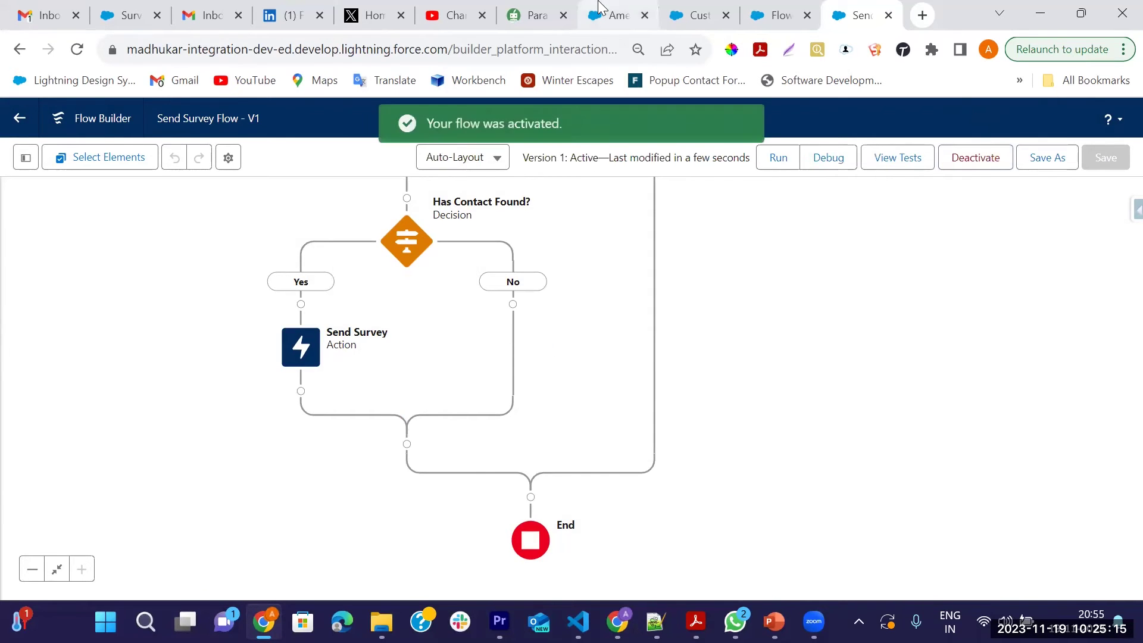
# Go from the American Banking Corp. opportunity to the Contacts list and dismiss the feedback popup
pyautogui.click(616, 15)
pyautogui.scroll(-5, 867, 475)
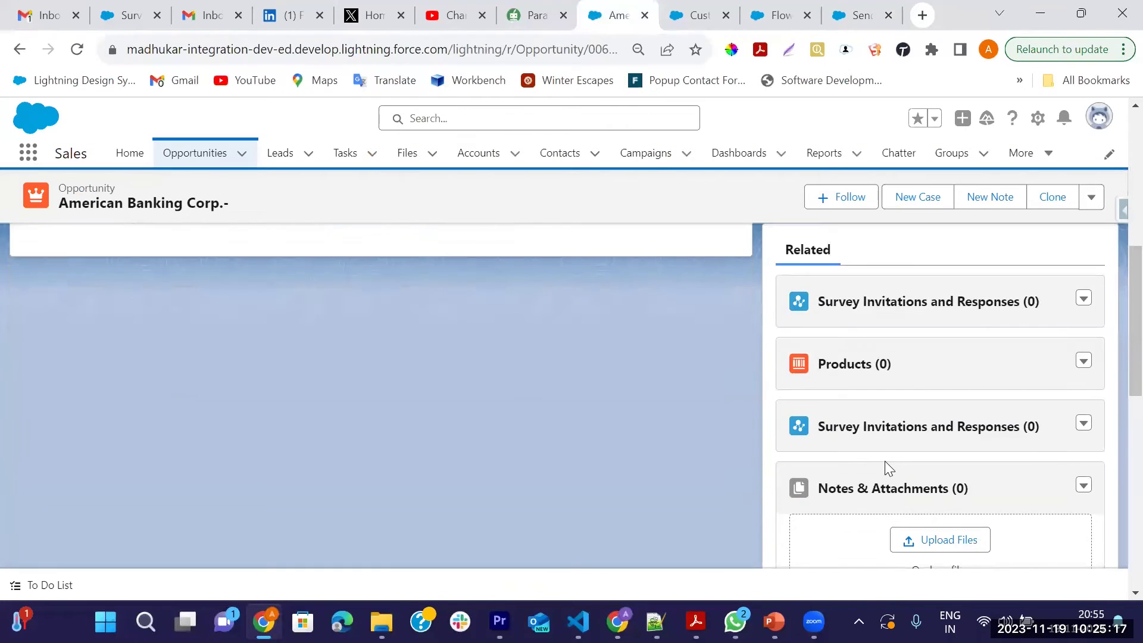
pyautogui.scroll(-5, 833, 416)
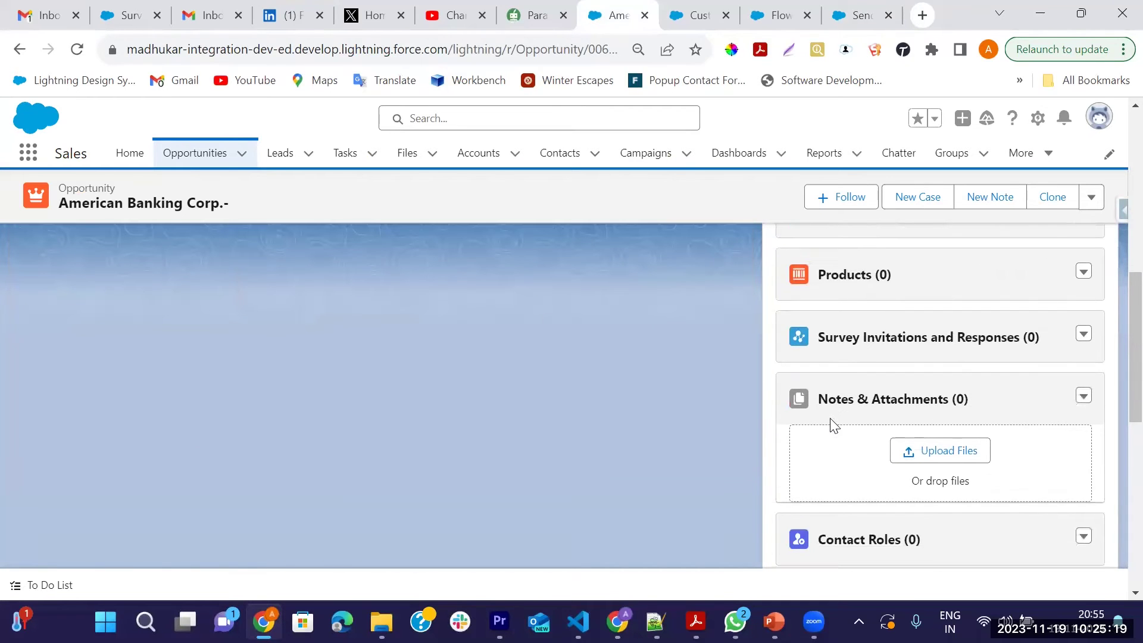
pyautogui.scroll(-1, 927, 456)
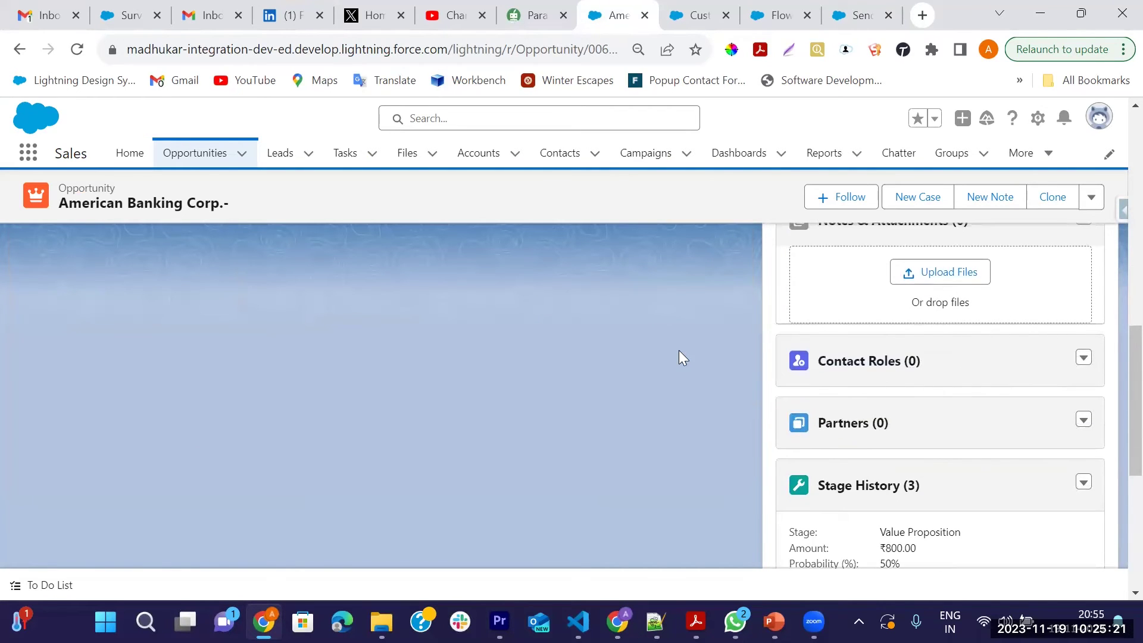
pyautogui.click(559, 156)
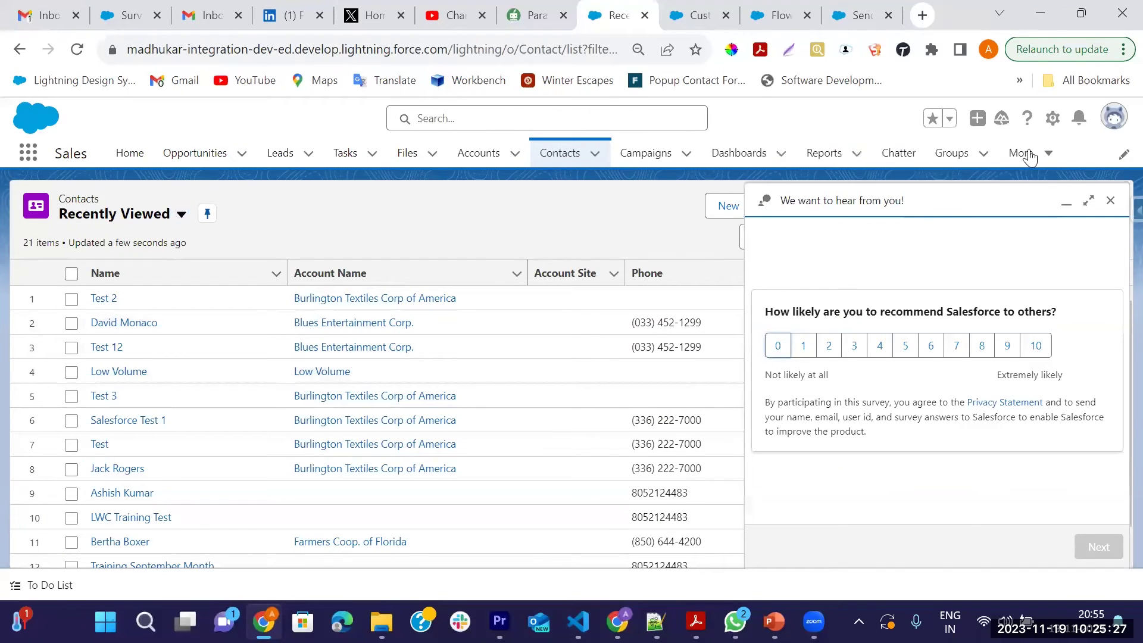
pyautogui.click(1110, 201)
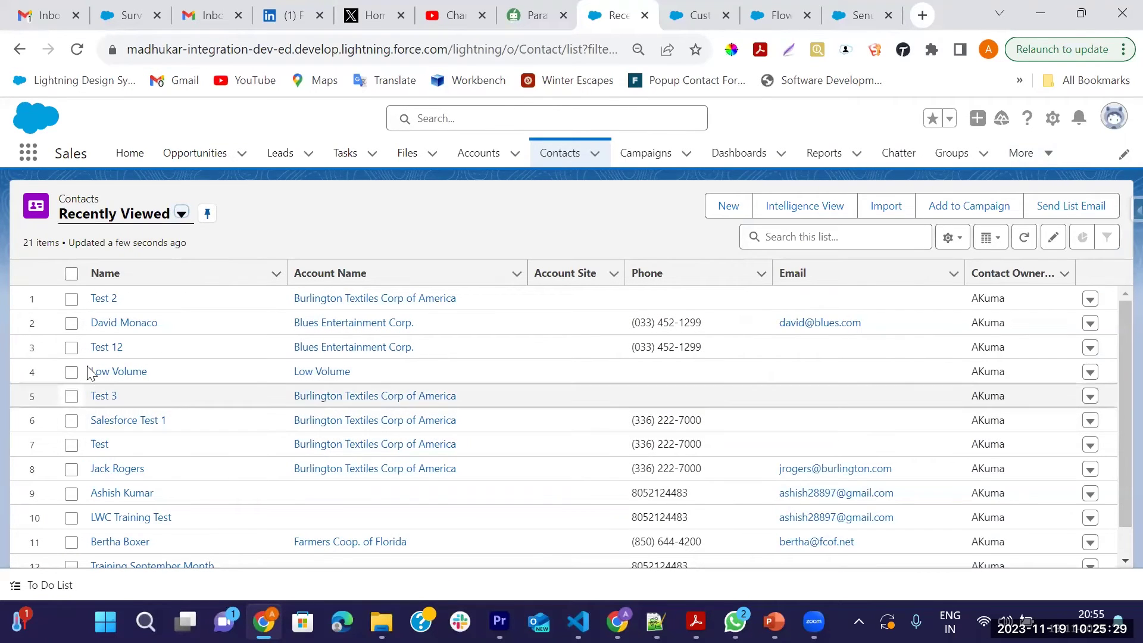
# Start a new contact, enter its phone number, and set the salutation to Mr
pyautogui.click(727, 206)
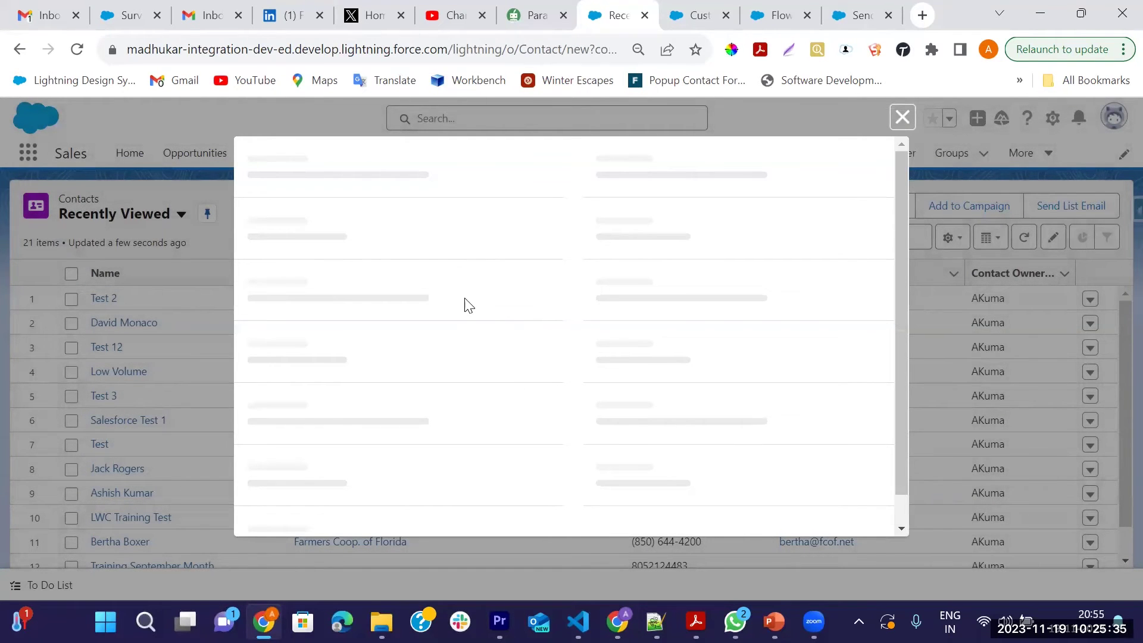
pyautogui.scroll(-2, 460, 334)
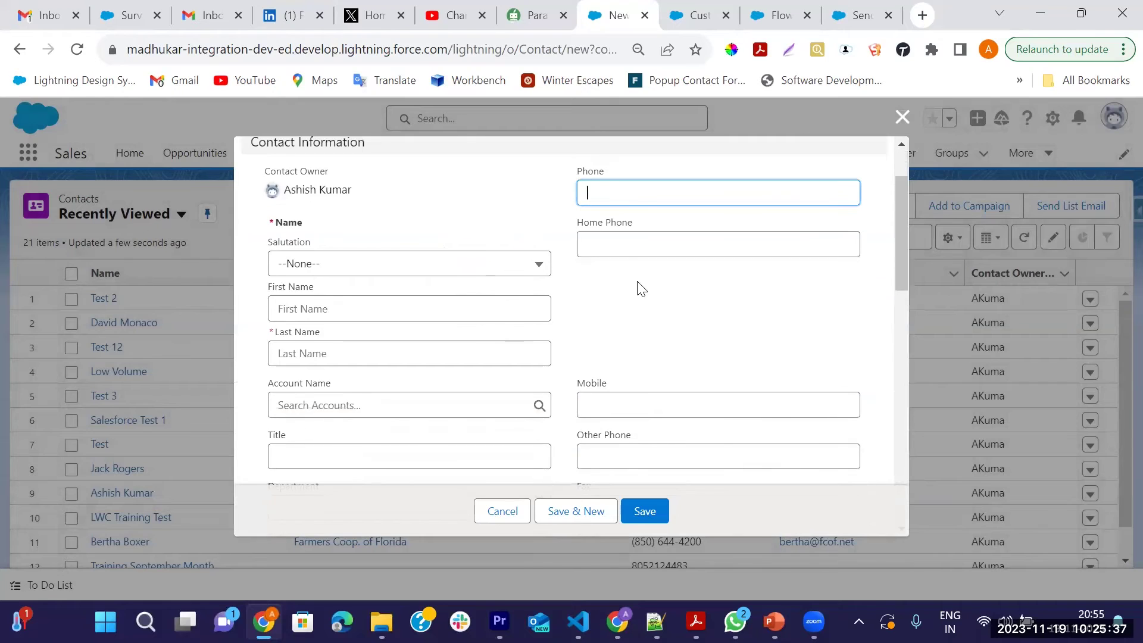
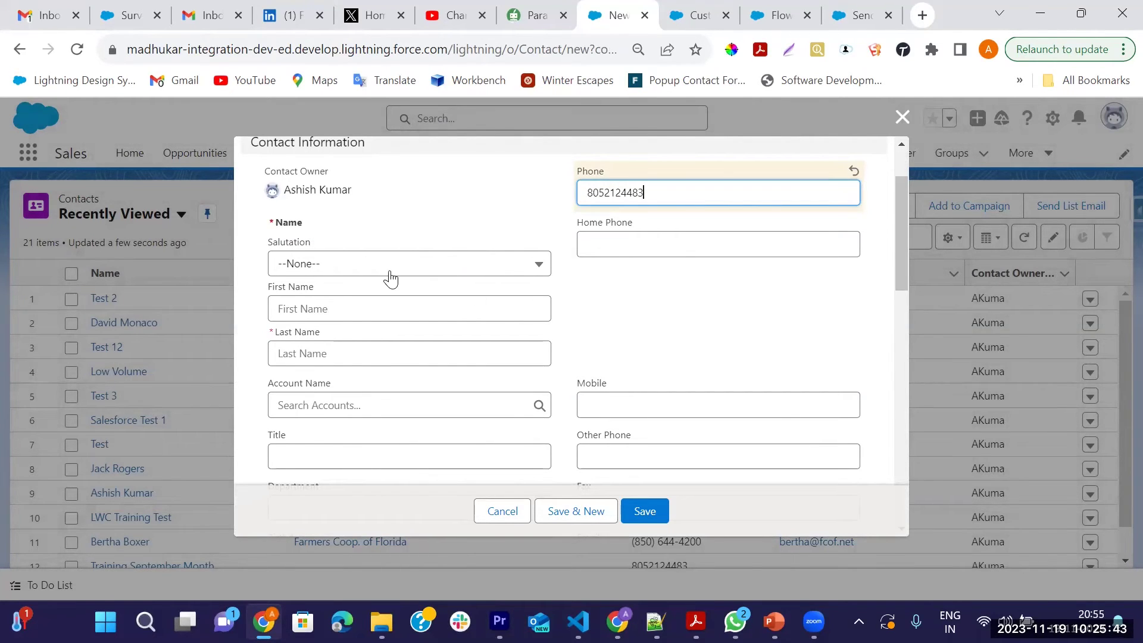
pyautogui.click(390, 274)
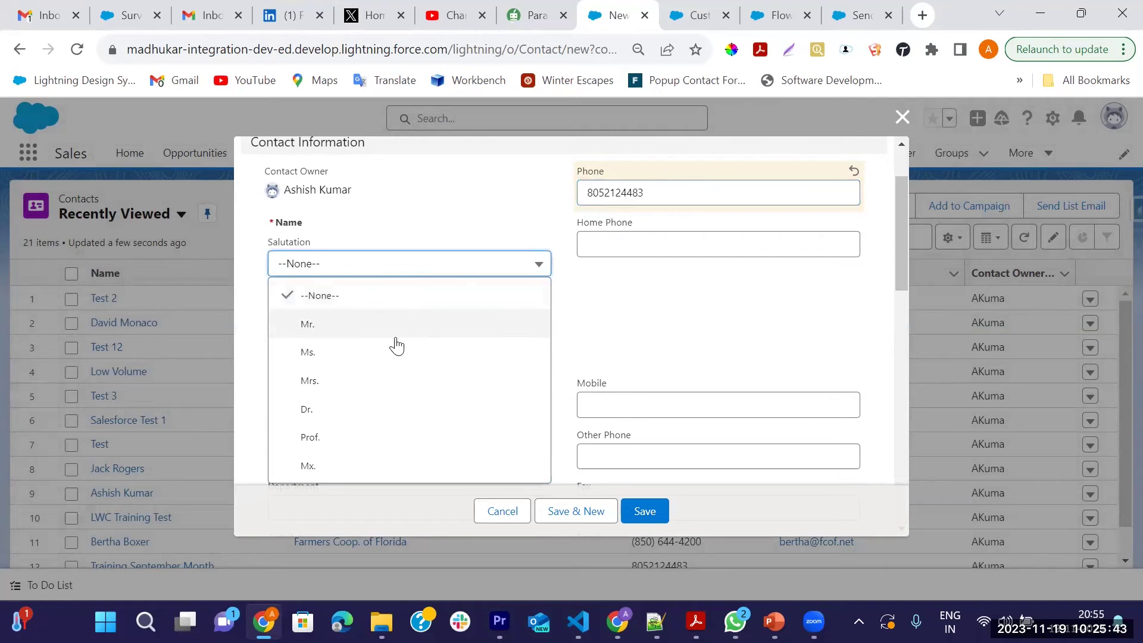
pyautogui.click(323, 325)
# Enter the contact's first name, moving the surname into the Last Name field
pyautogui.scroll(-2, 357, 297)
pyautogui.click(321, 219)
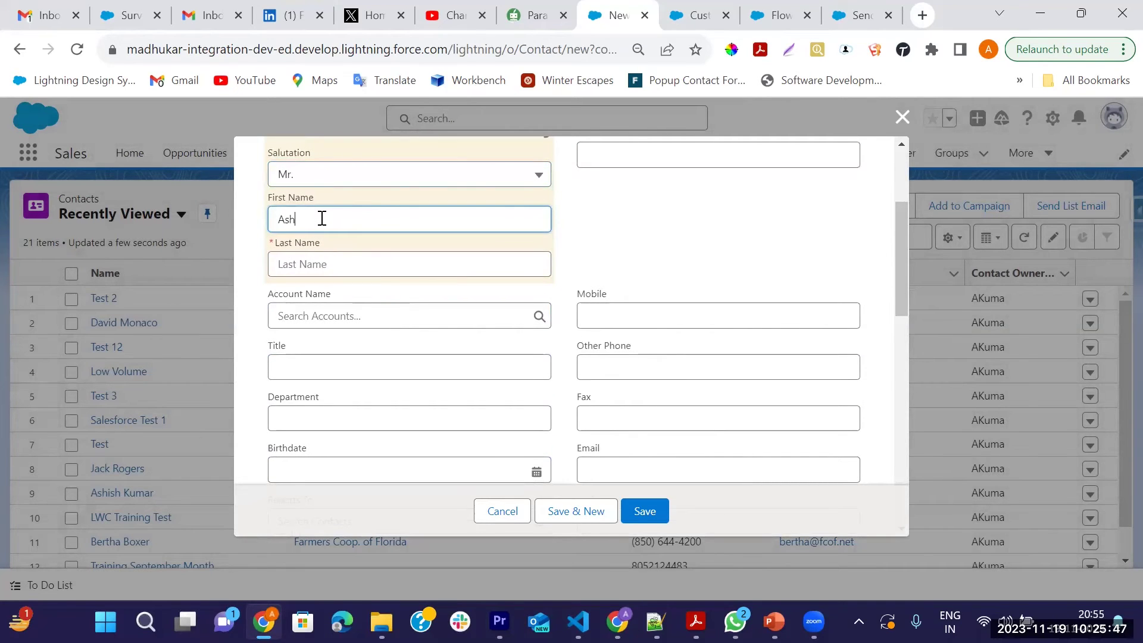
pyautogui.moveTo(357, 220); pyautogui.dragTo(319, 223)
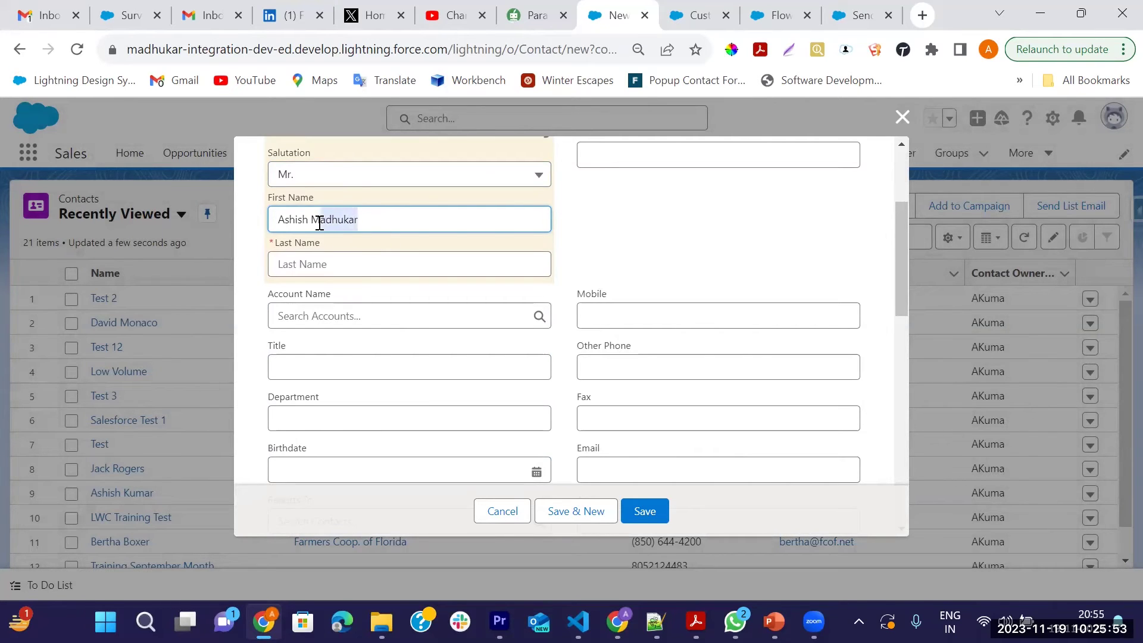
pyautogui.press('BackSpace')
pyautogui.click(307, 263)
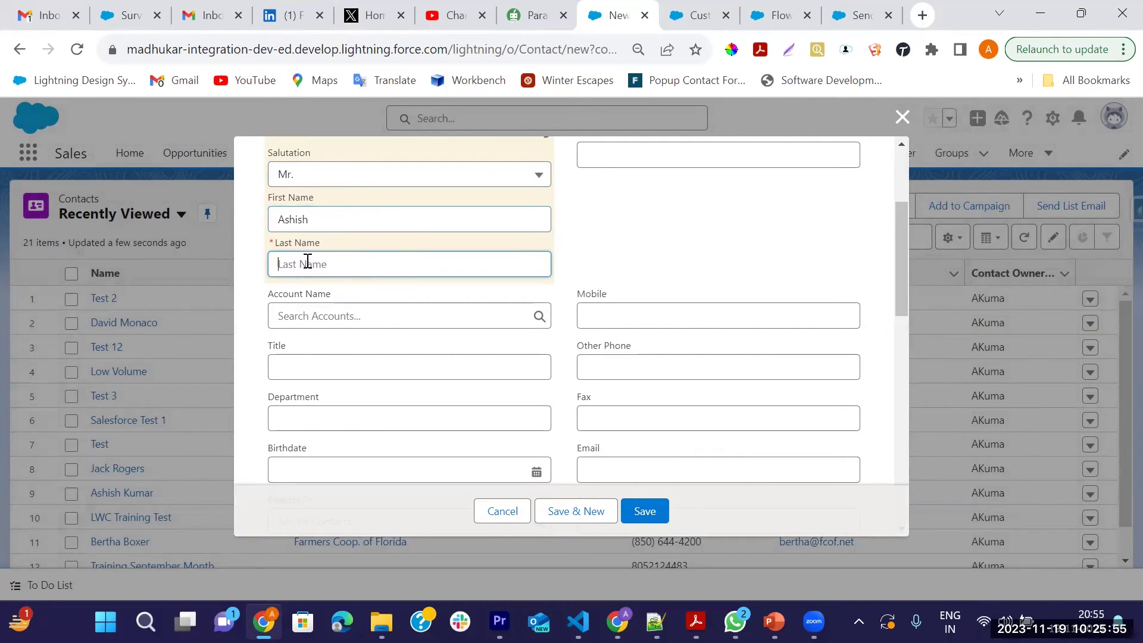
pyautogui.click(348, 218)
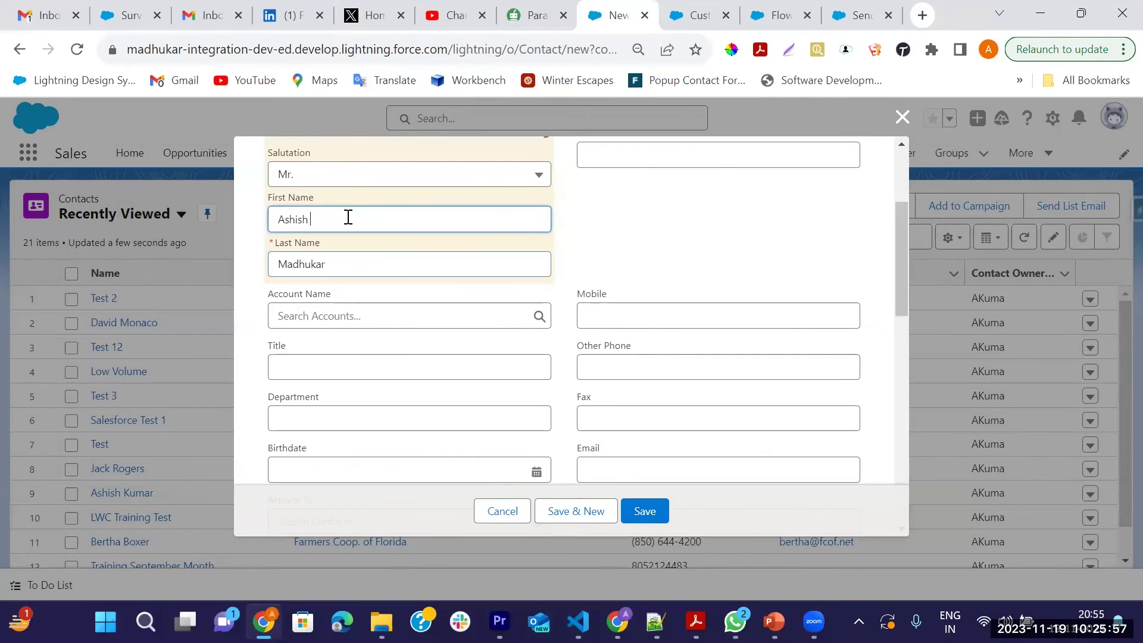
# Begin typing the contact's email address in the Email field
pyautogui.scroll(-1, 571, 286)
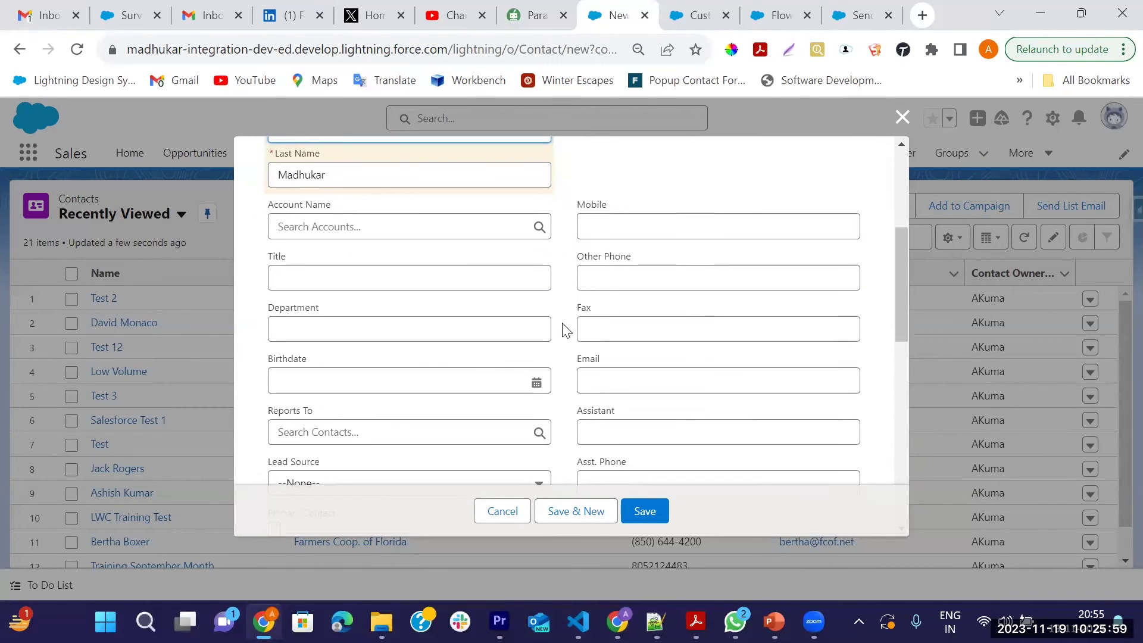
pyautogui.click(643, 388)
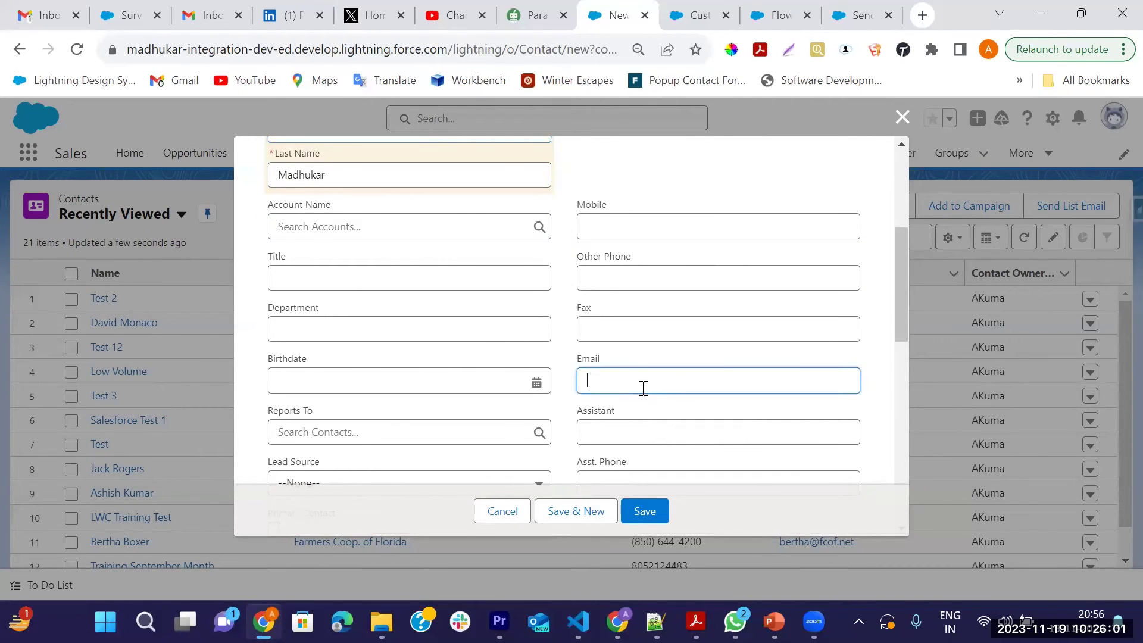
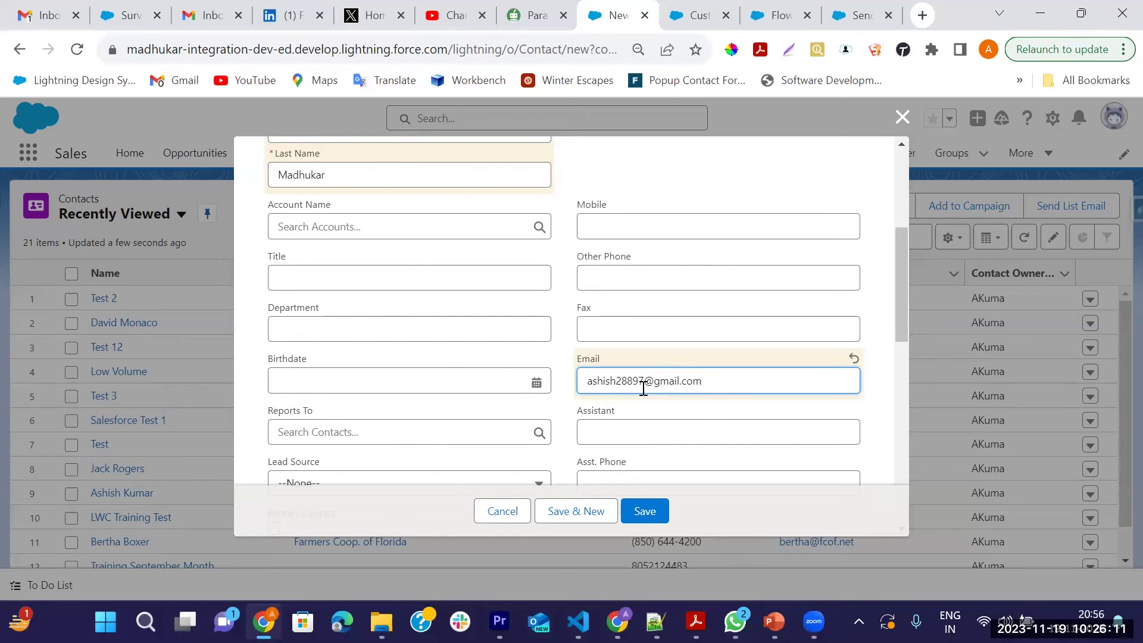
# Save the new contact with its email and dismiss the 'Contact was created' notice
pyautogui.scroll(-6, 412, 351)
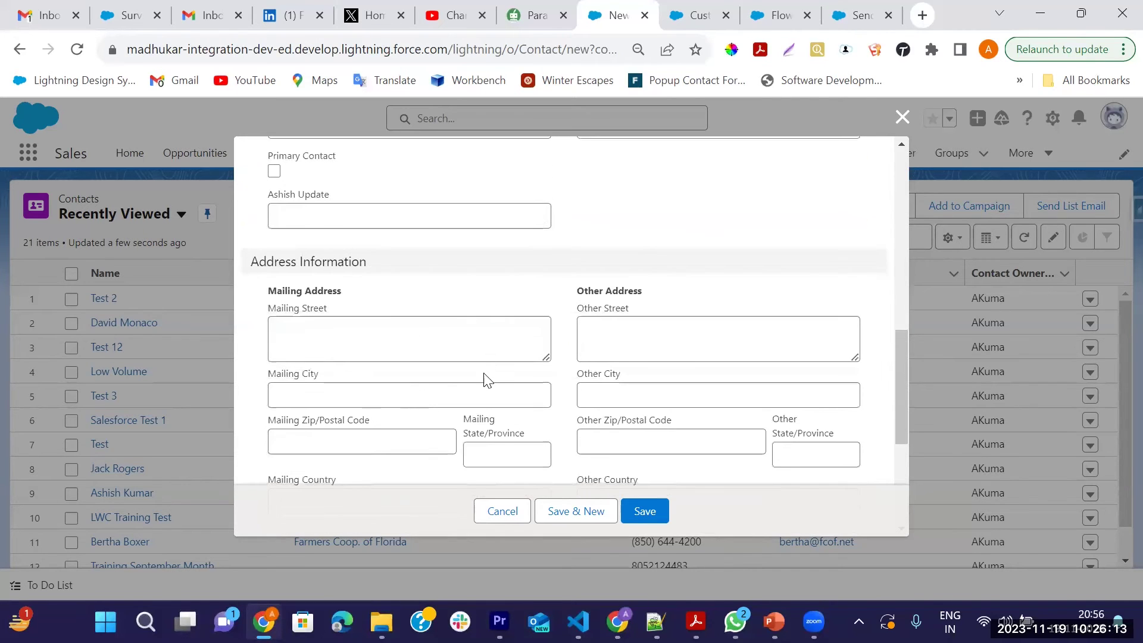
pyautogui.scroll(-4, 487, 379)
pyautogui.click(642, 522)
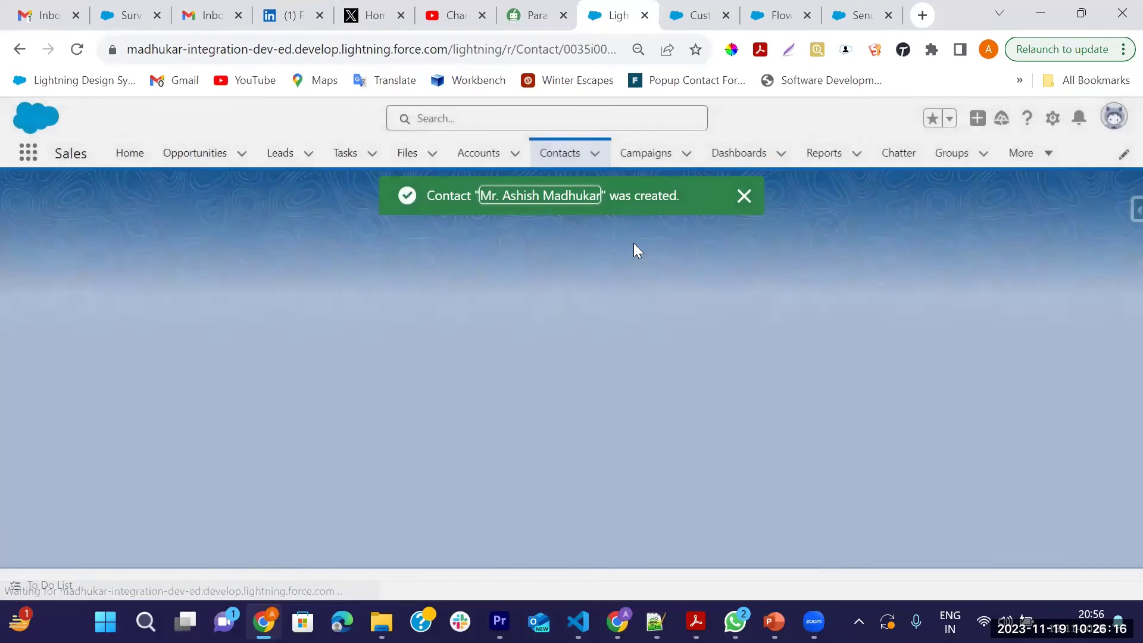
pyautogui.click(744, 196)
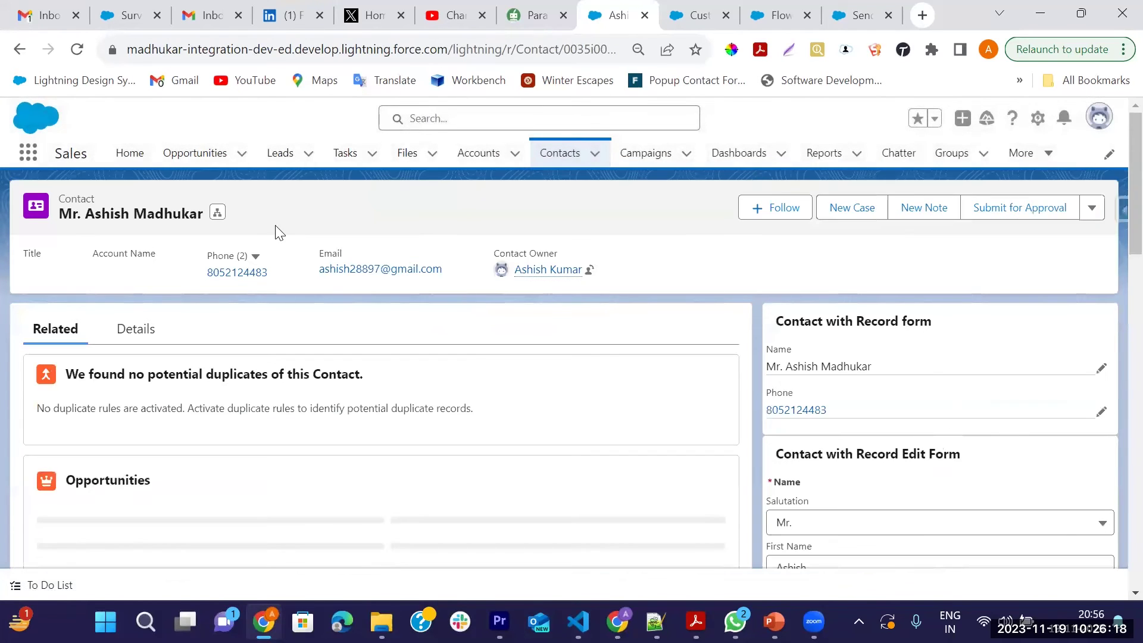
# Open the American Banking Corp.- opportunity and start Add Contact Roles
pyautogui.click(192, 153)
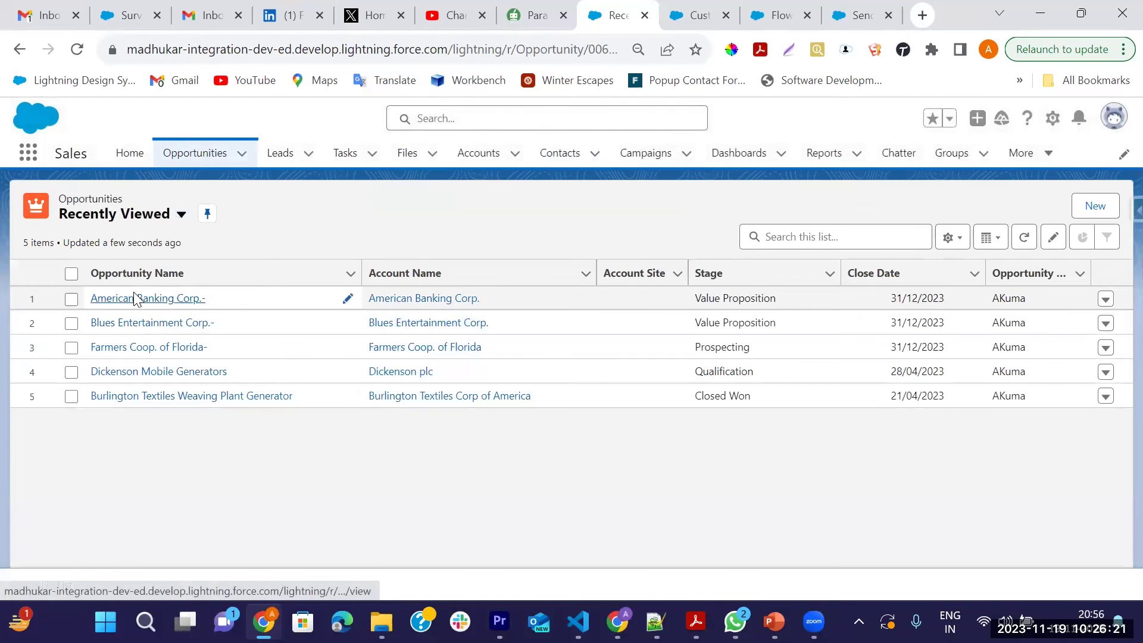
pyautogui.click(132, 298)
pyautogui.scroll(-10, 903, 480)
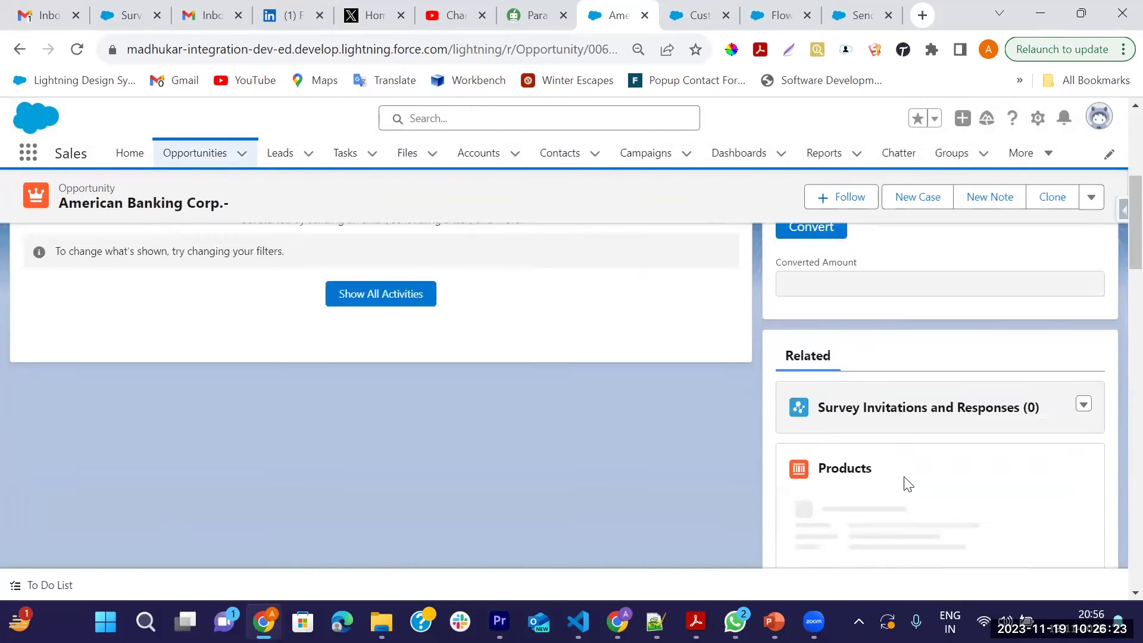
pyautogui.scroll(-2, 899, 480)
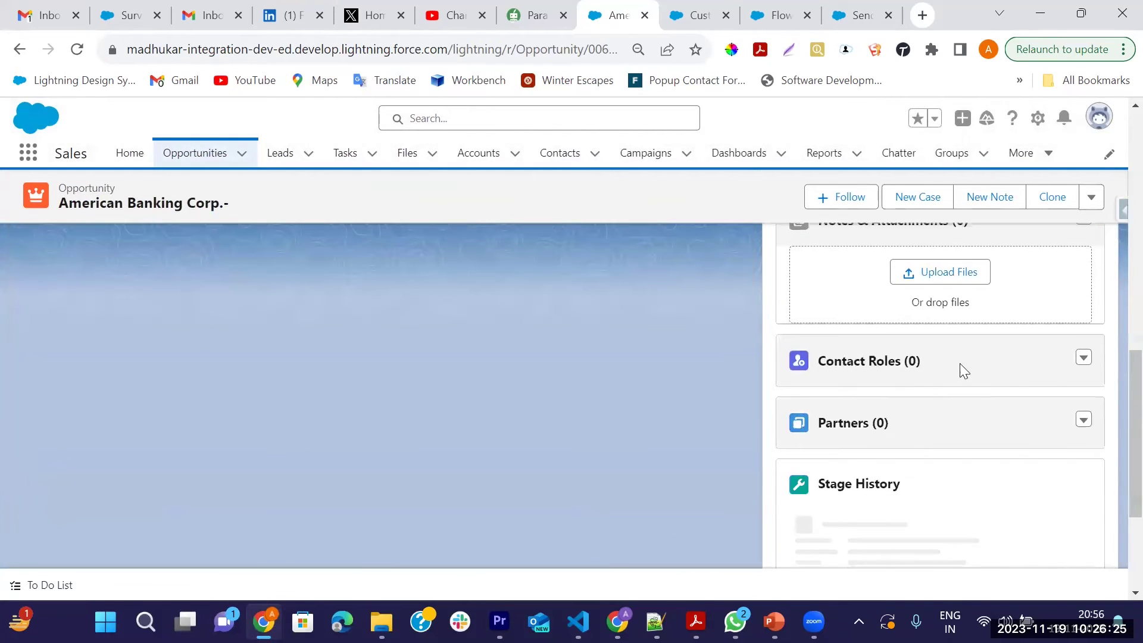
pyautogui.click(1083, 360)
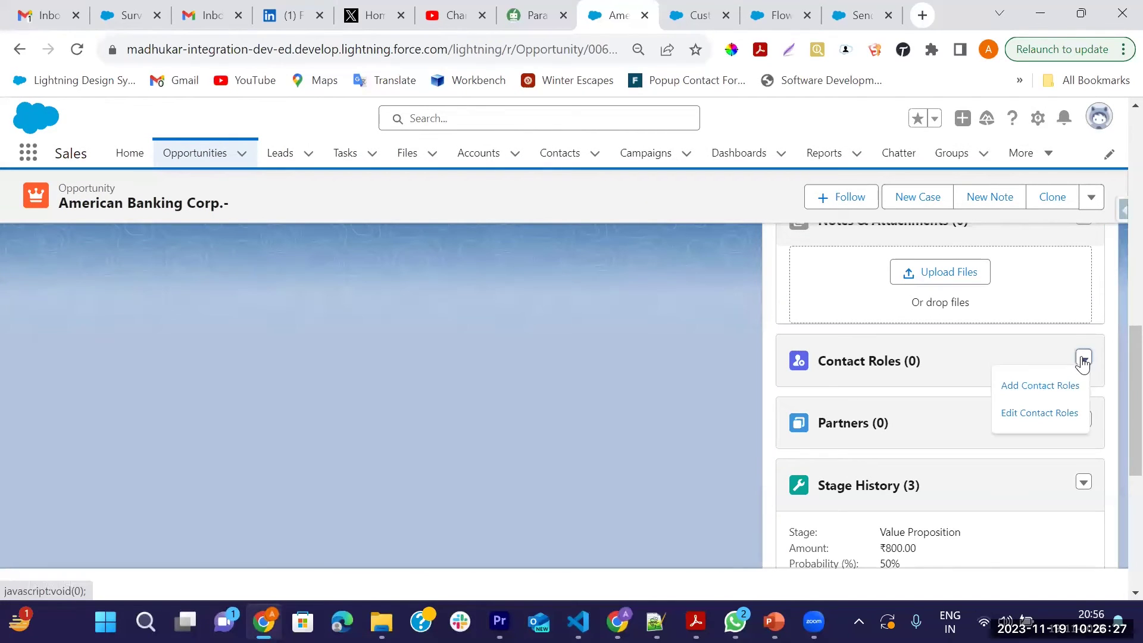
pyautogui.click(1019, 387)
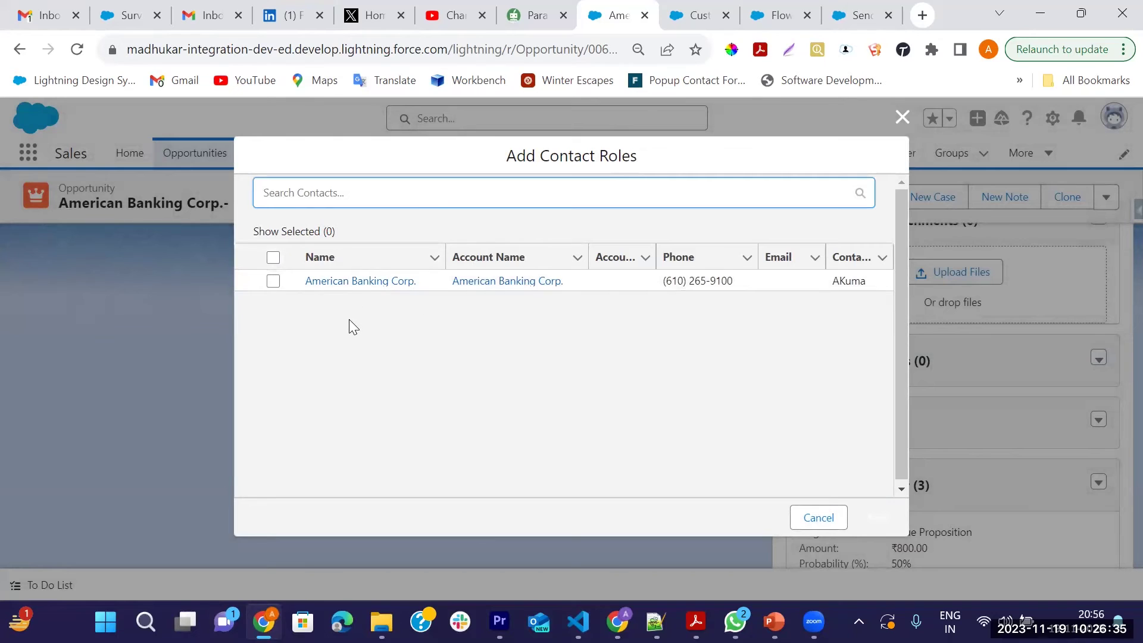
# Search for the new contact by name, then cancel without adding any contact role
pyautogui.click(308, 196)
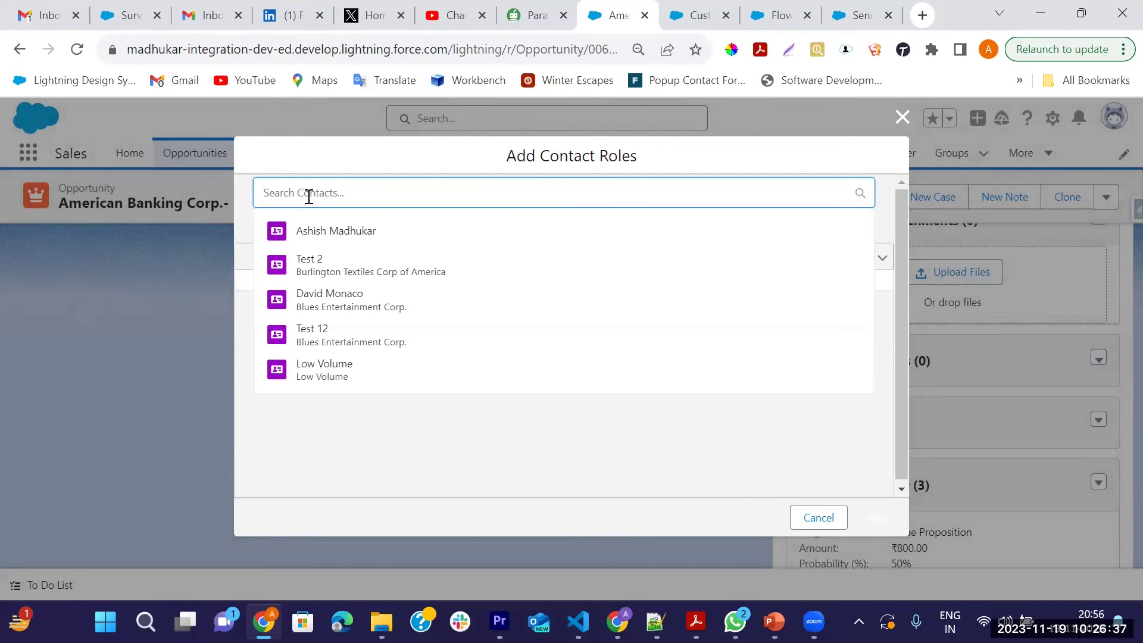
pyautogui.click(324, 231)
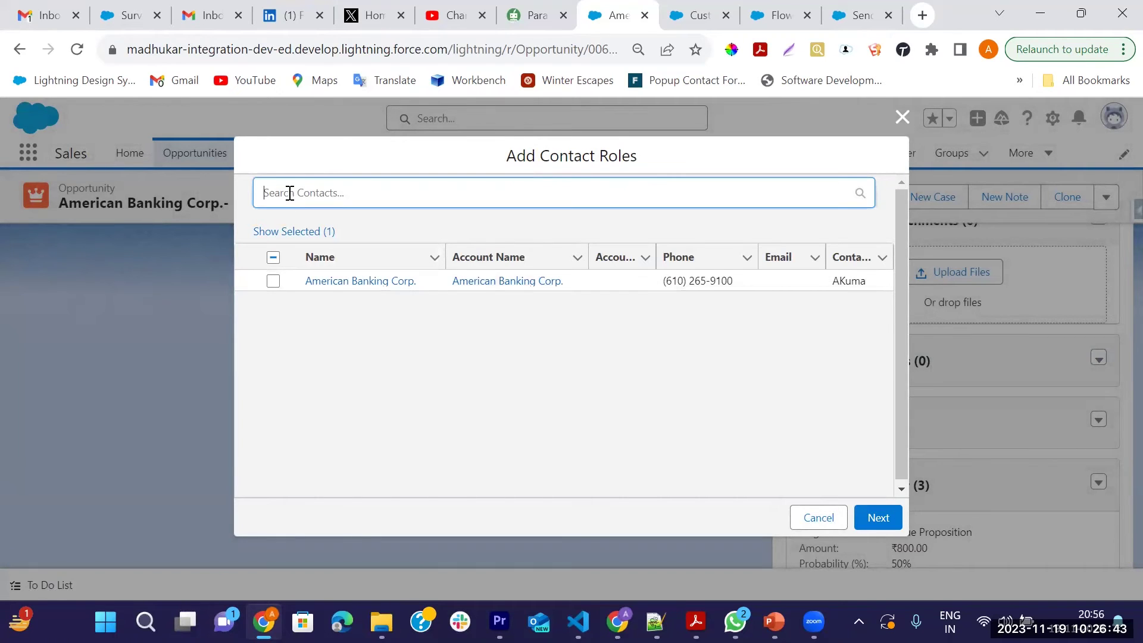
pyautogui.write('Ash')
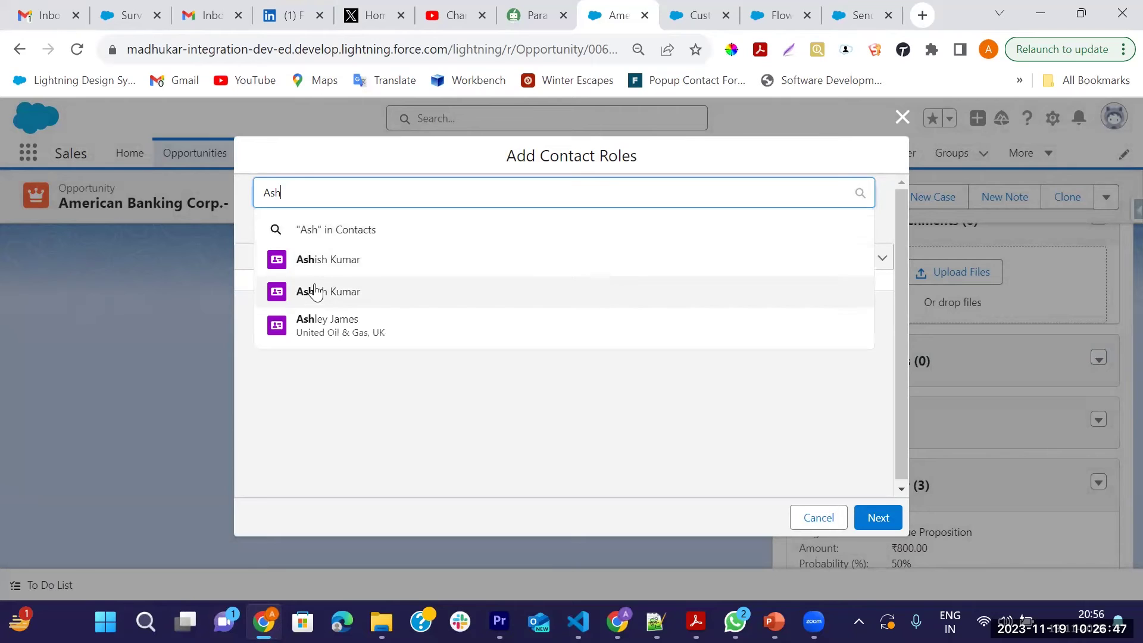
pyautogui.press('BackSpace')
pyautogui.press('BackSpace')
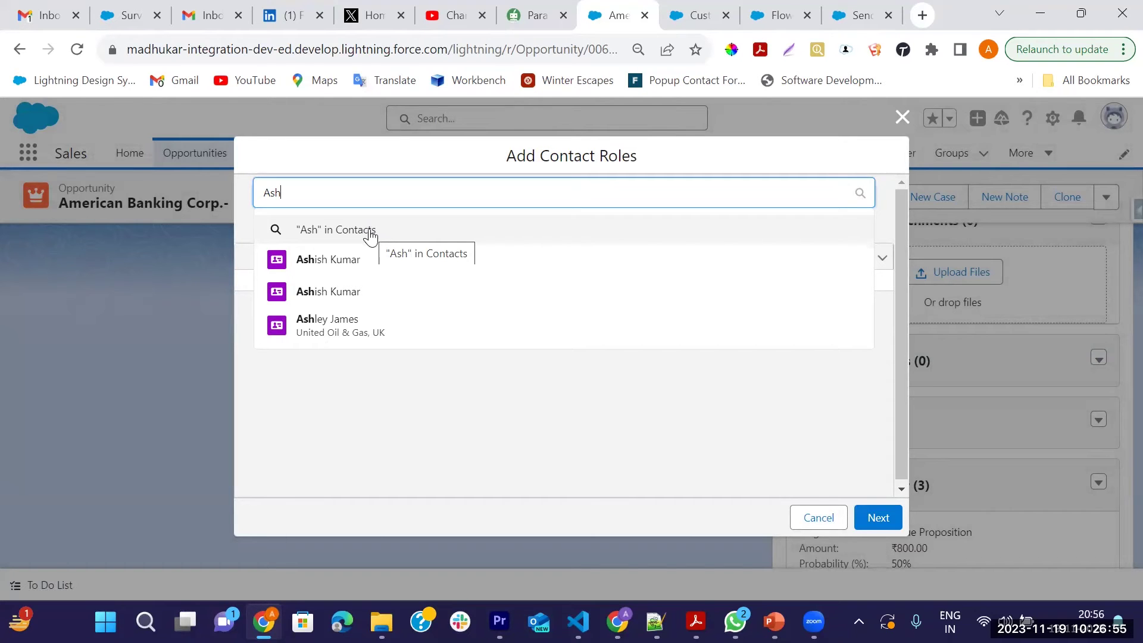
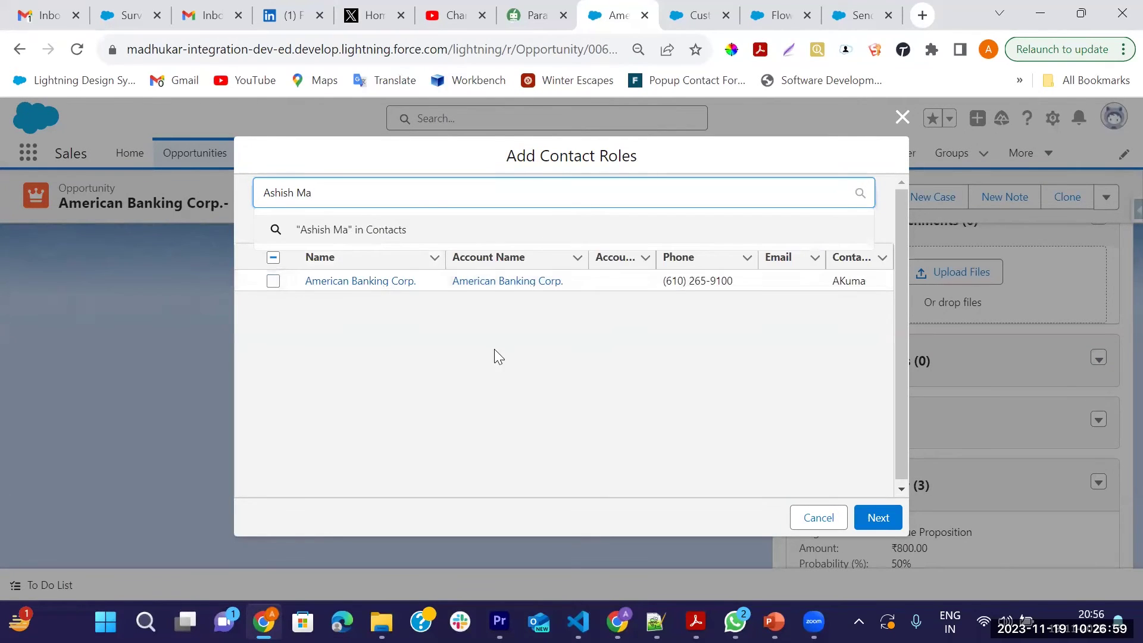
pyautogui.click(809, 527)
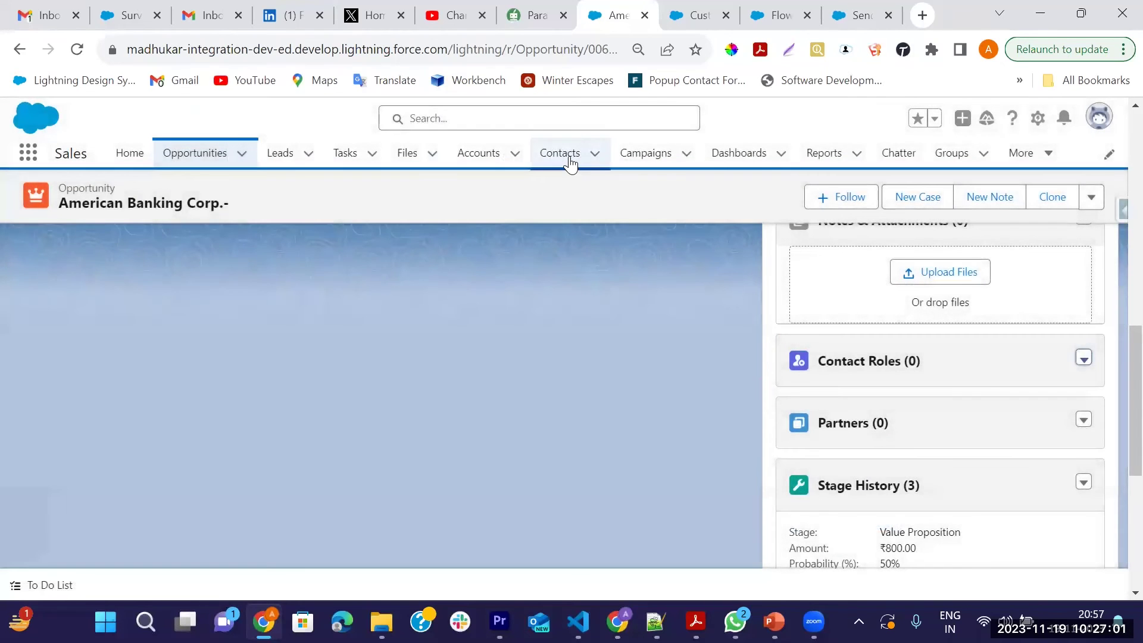
# Set the new contact's Account Name to Blues Entertainment Corp. and save it
pyautogui.click(560, 153)
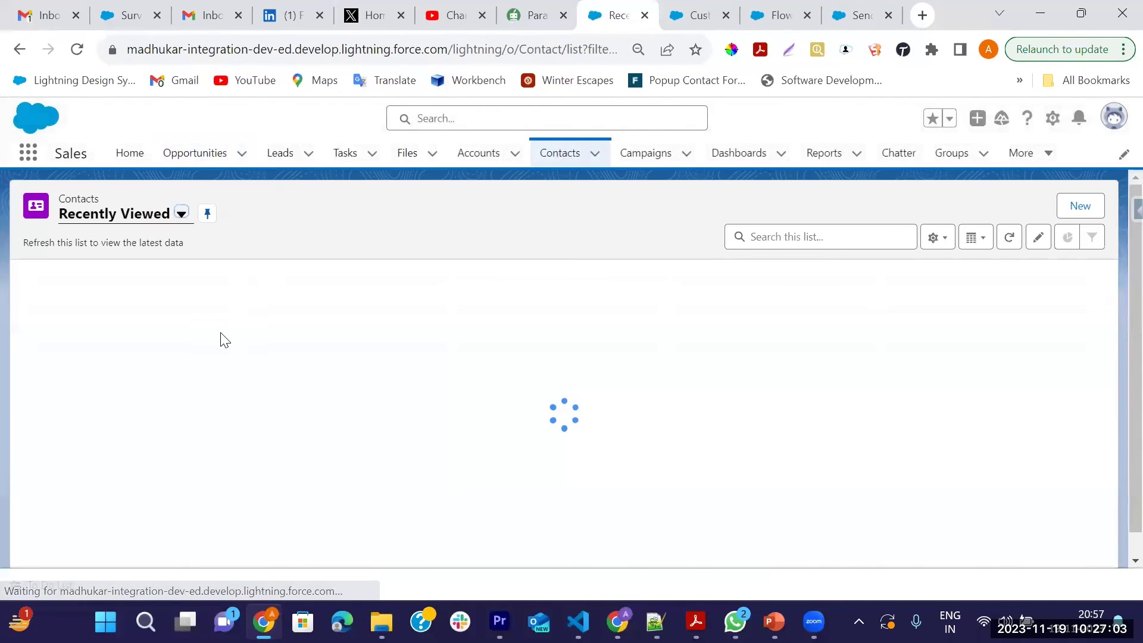
pyautogui.click(114, 301)
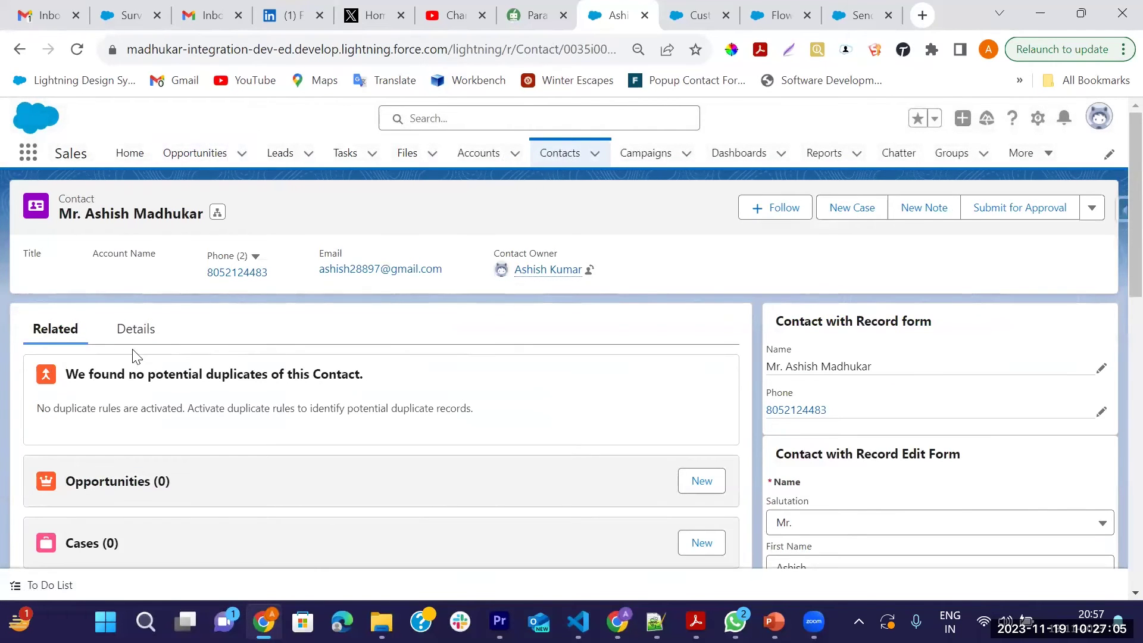
pyautogui.click(130, 333)
pyautogui.scroll(-2, 204, 380)
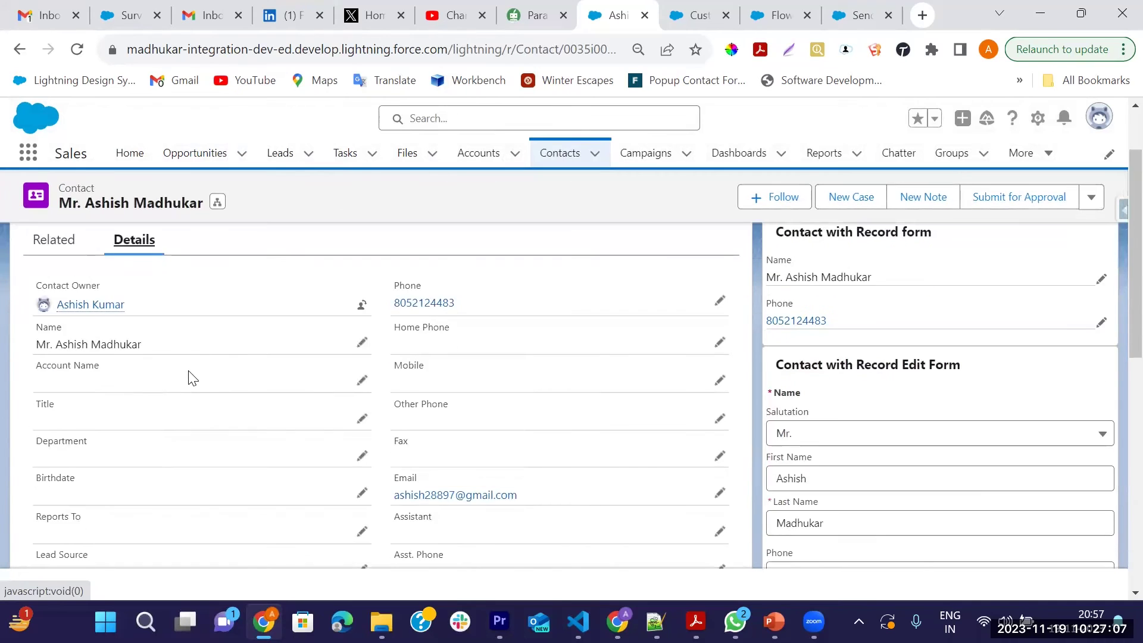
pyautogui.scroll(-2, 187, 378)
pyautogui.click(361, 299)
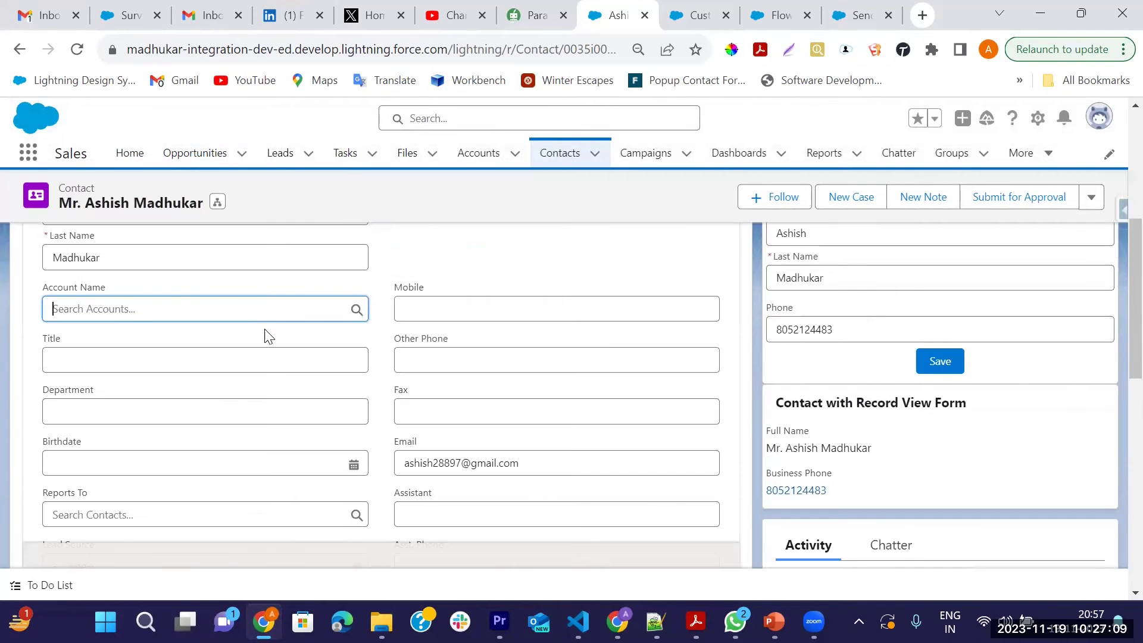
pyautogui.click(146, 316)
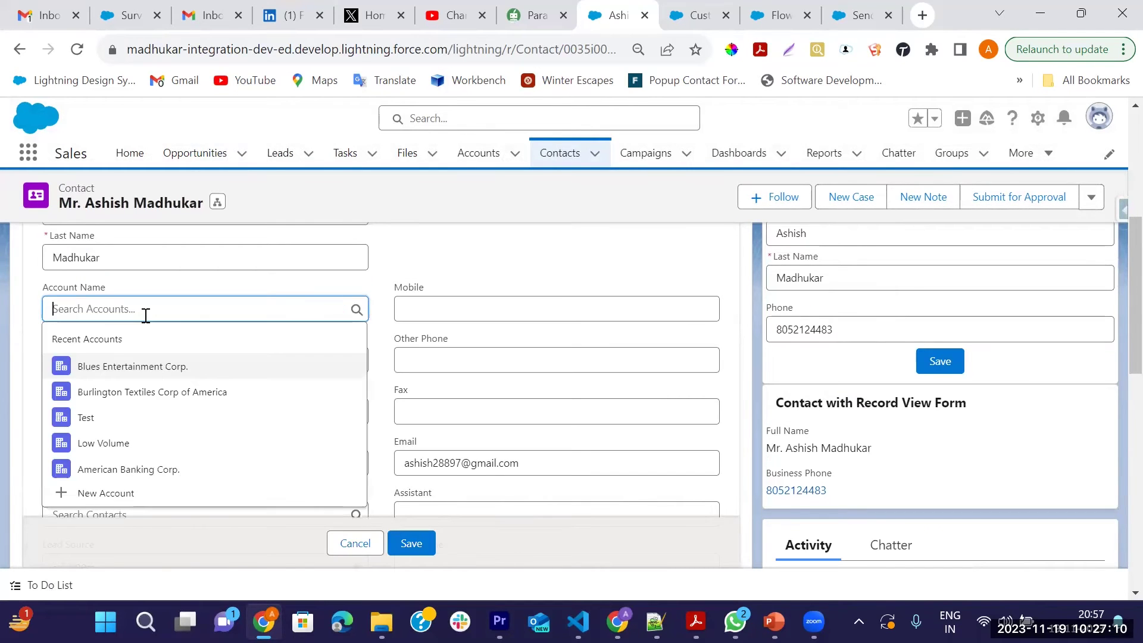
pyautogui.click(125, 367)
pyautogui.click(411, 543)
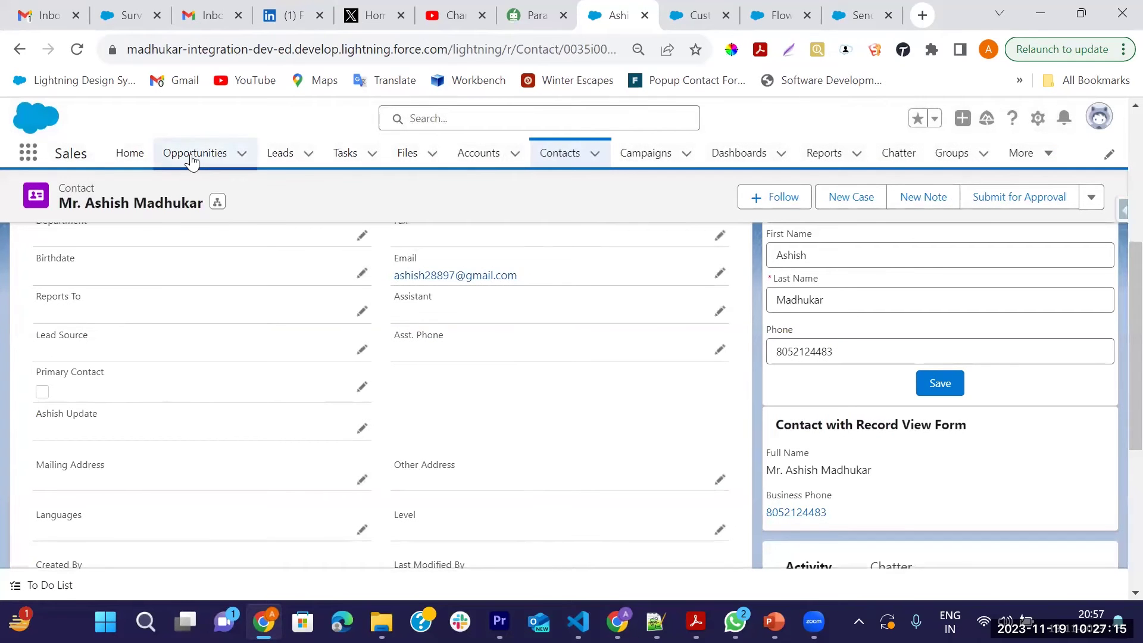
pyautogui.click(191, 156)
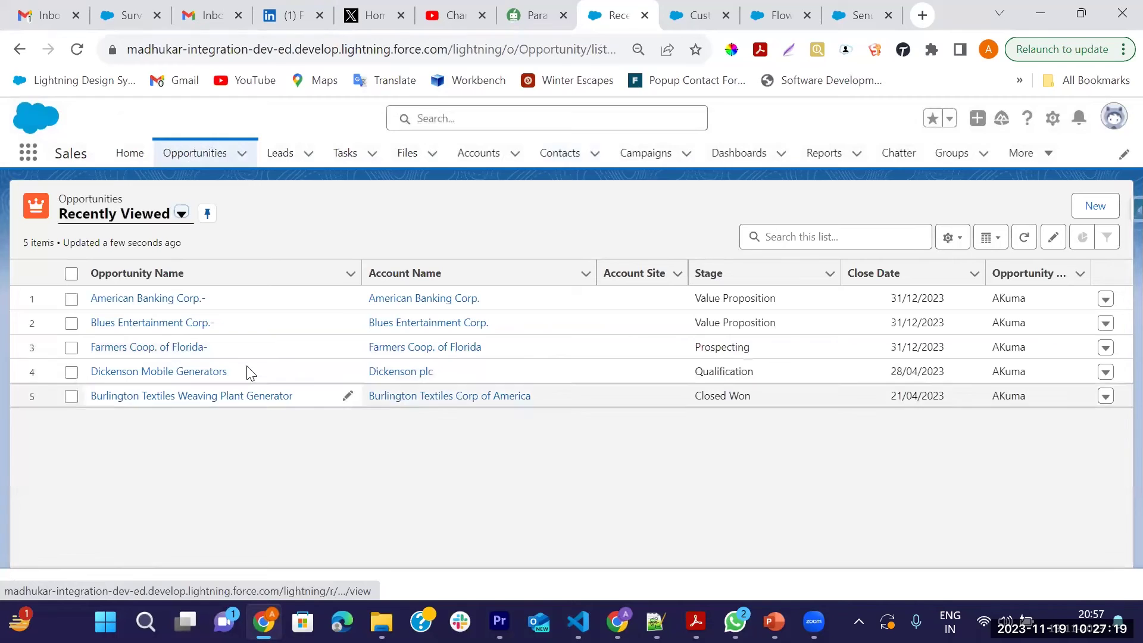
# Open the Blues Entertainment Corp.- opportunity and scroll to its Contact Roles list
pyautogui.click(139, 325)
pyautogui.scroll(-5, 915, 466)
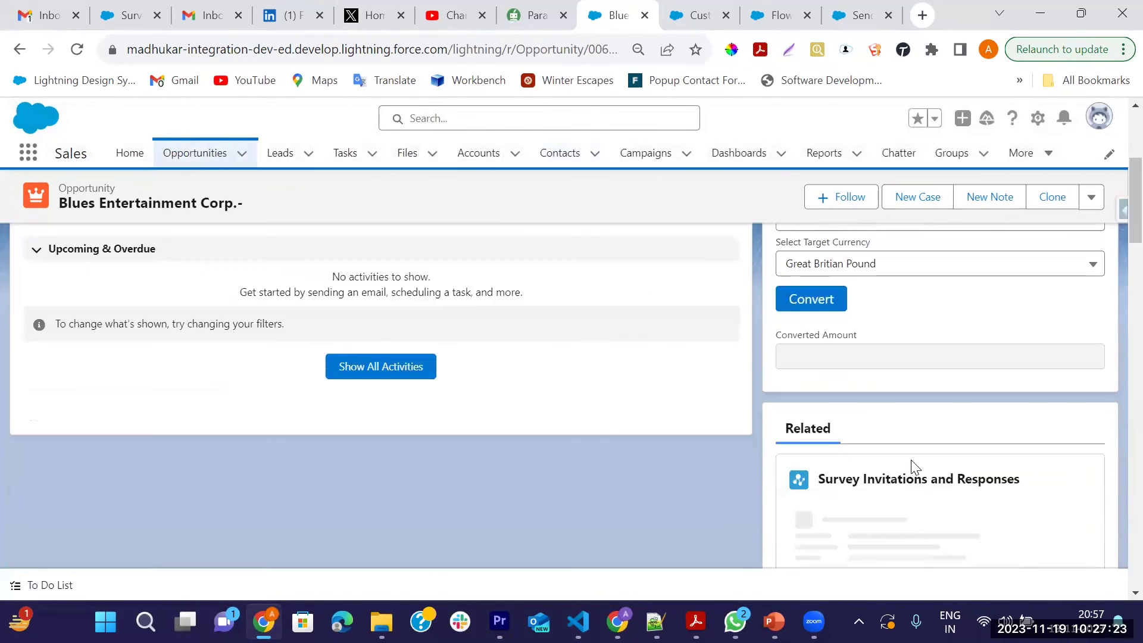
pyautogui.scroll(-3, 915, 466)
pyautogui.scroll(-4, 1004, 459)
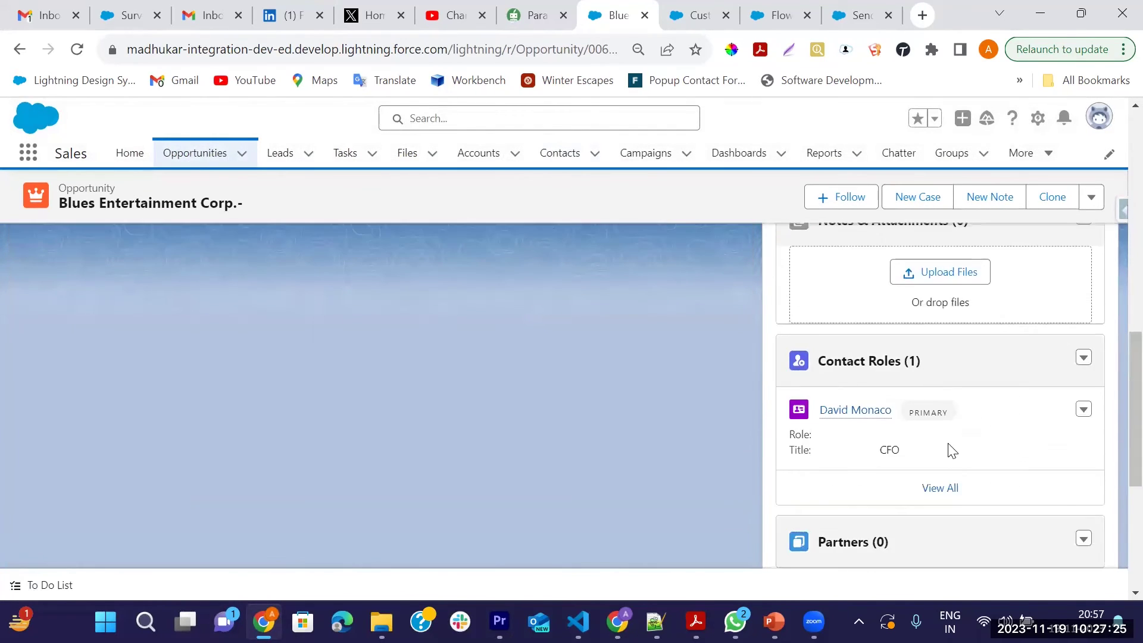
pyautogui.scroll(-3, 857, 416)
pyautogui.scroll(3, 871, 375)
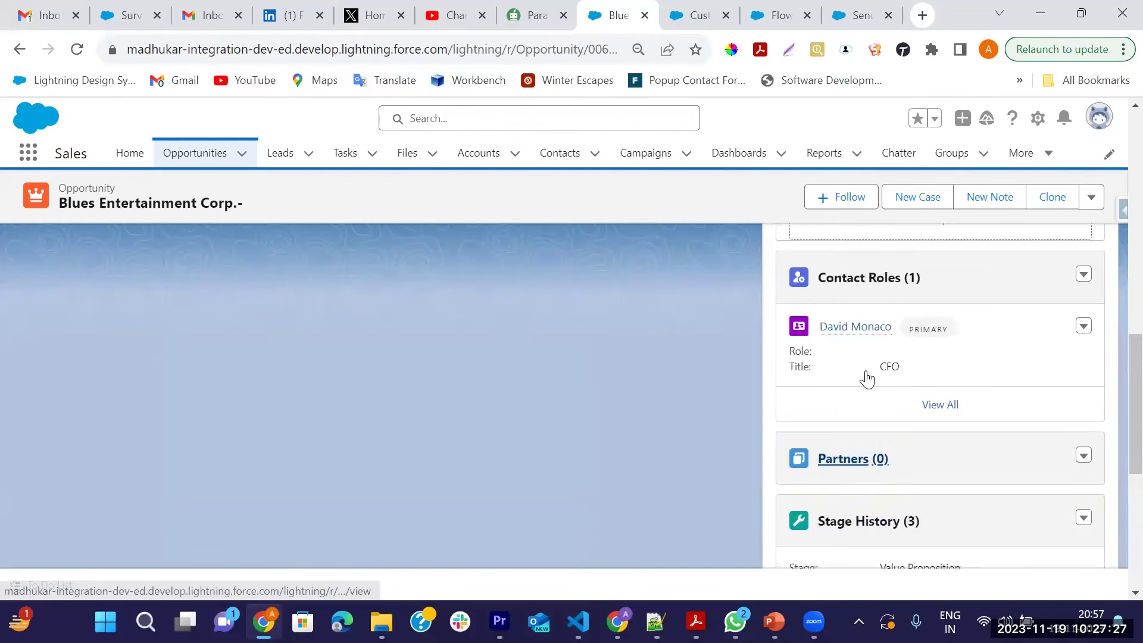
pyautogui.moveTo(888, 420)
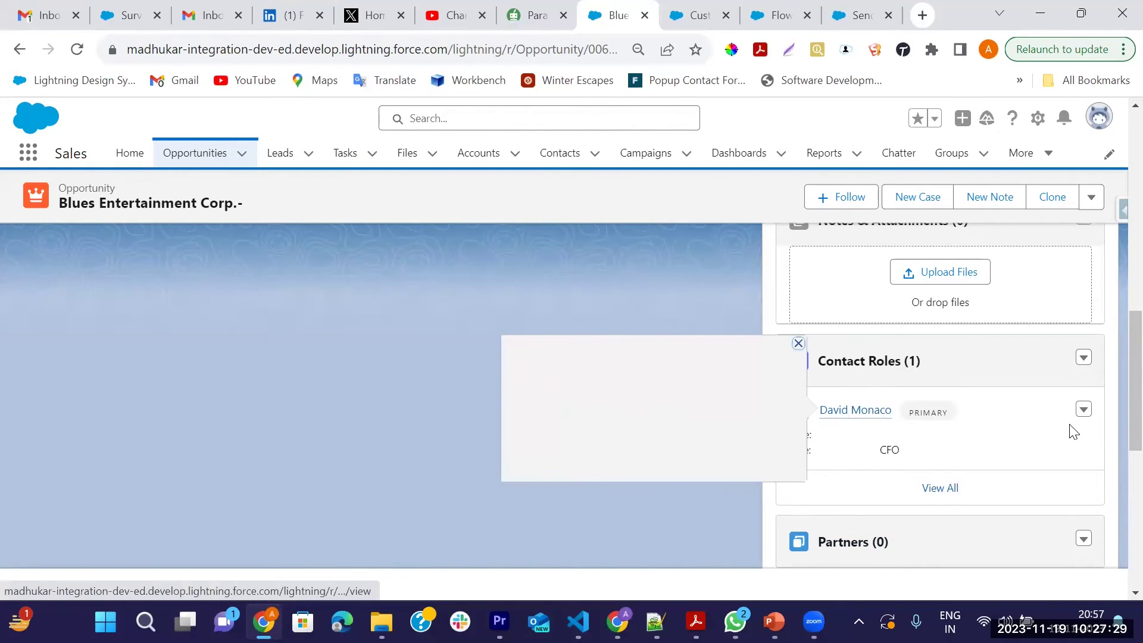
# Look at the existing CFO contact role without changes, then open the Contact Roles options menu
pyautogui.click(1083, 412)
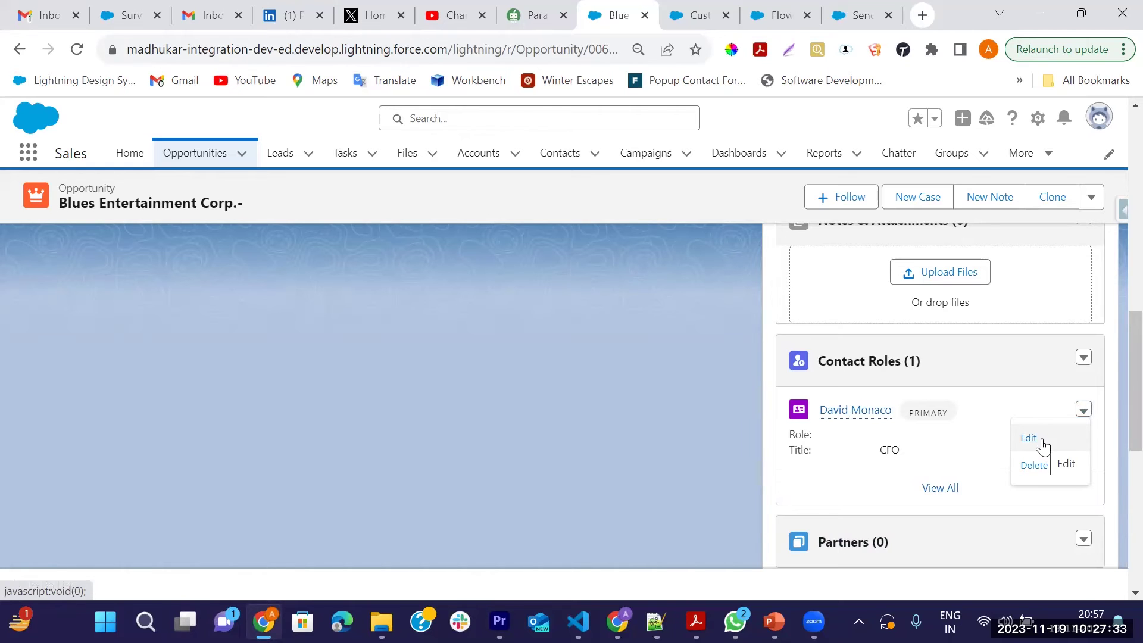
pyautogui.click(1042, 444)
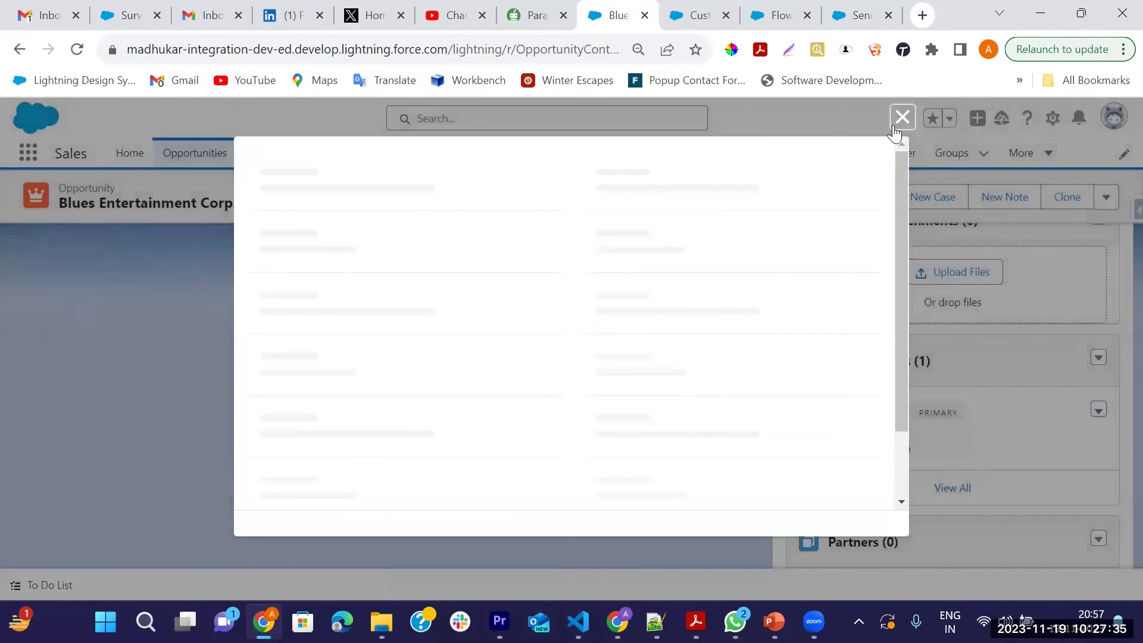
pyautogui.click(901, 118)
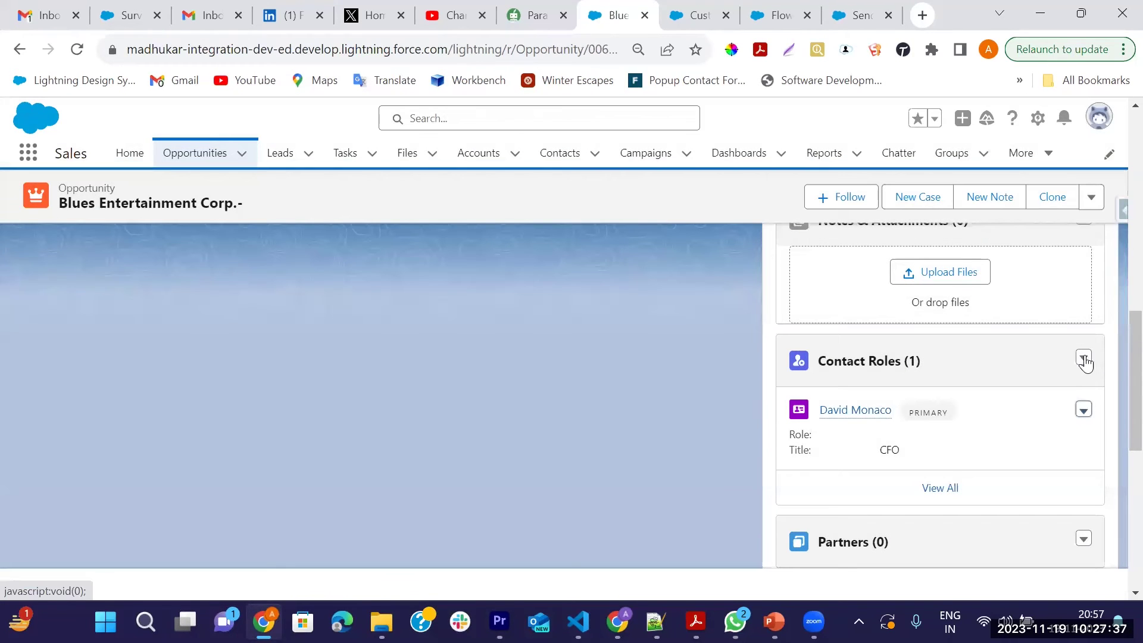
pyautogui.click(1084, 359)
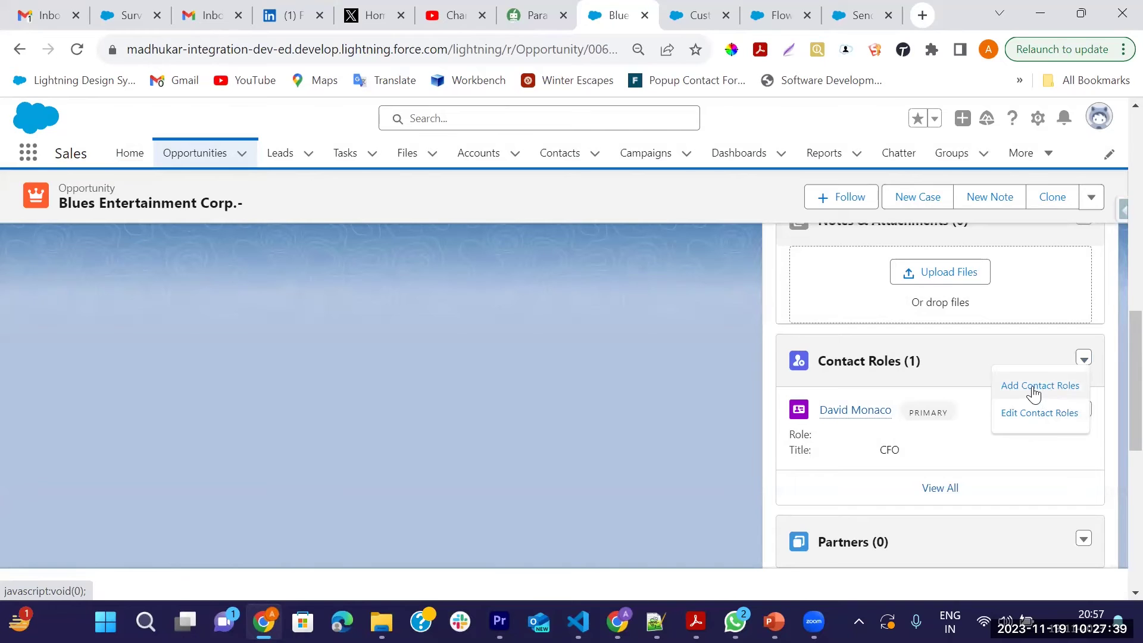
# Add the new contact as a second contact role with the role Business User
pyautogui.click(1033, 388)
pyautogui.click(272, 282)
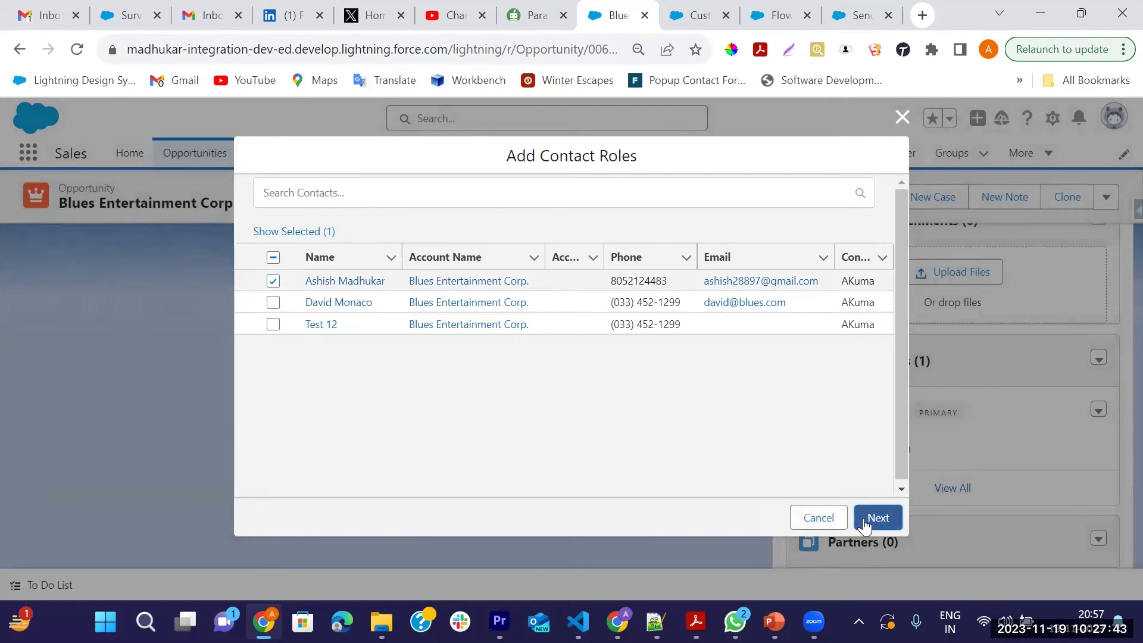
pyautogui.click(863, 518)
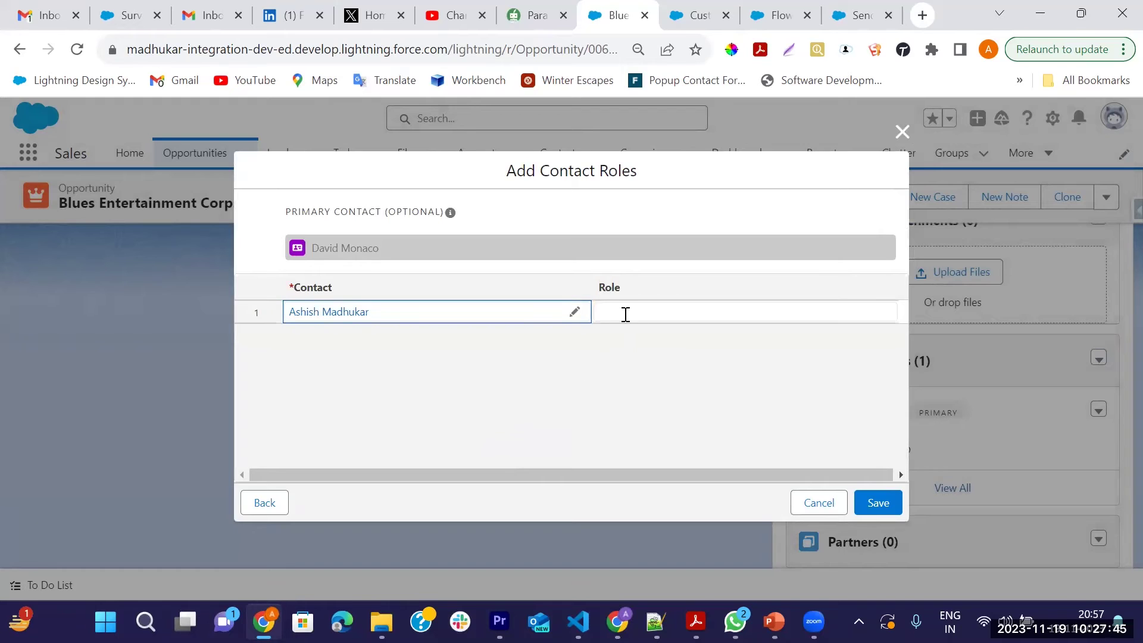
pyautogui.click(626, 314)
pyautogui.click(656, 322)
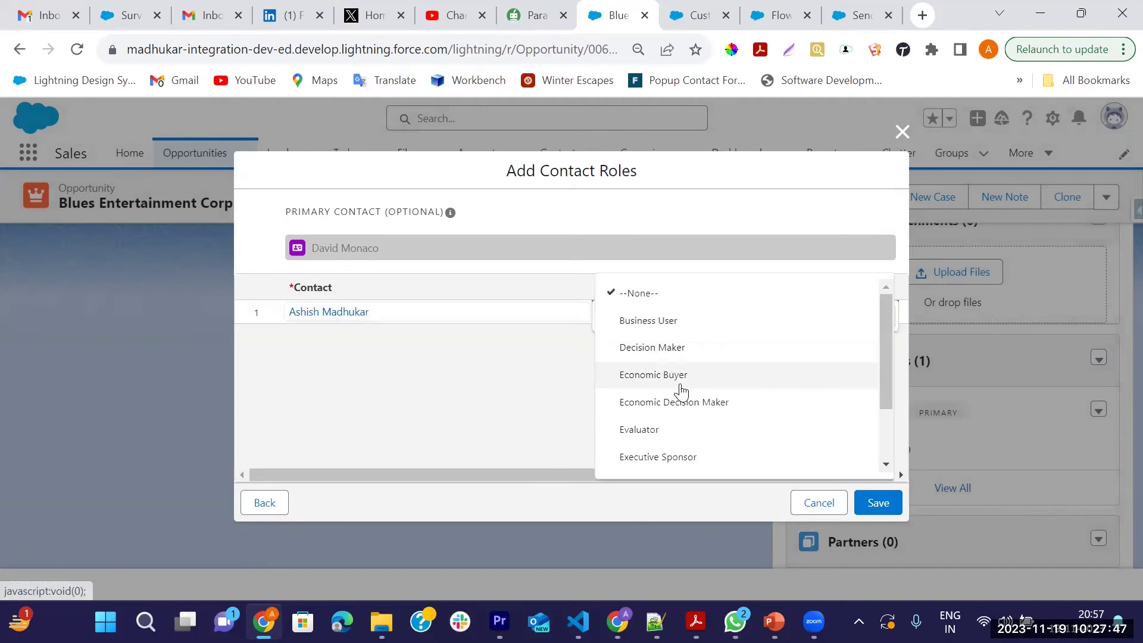
pyautogui.scroll(-2, 723, 375)
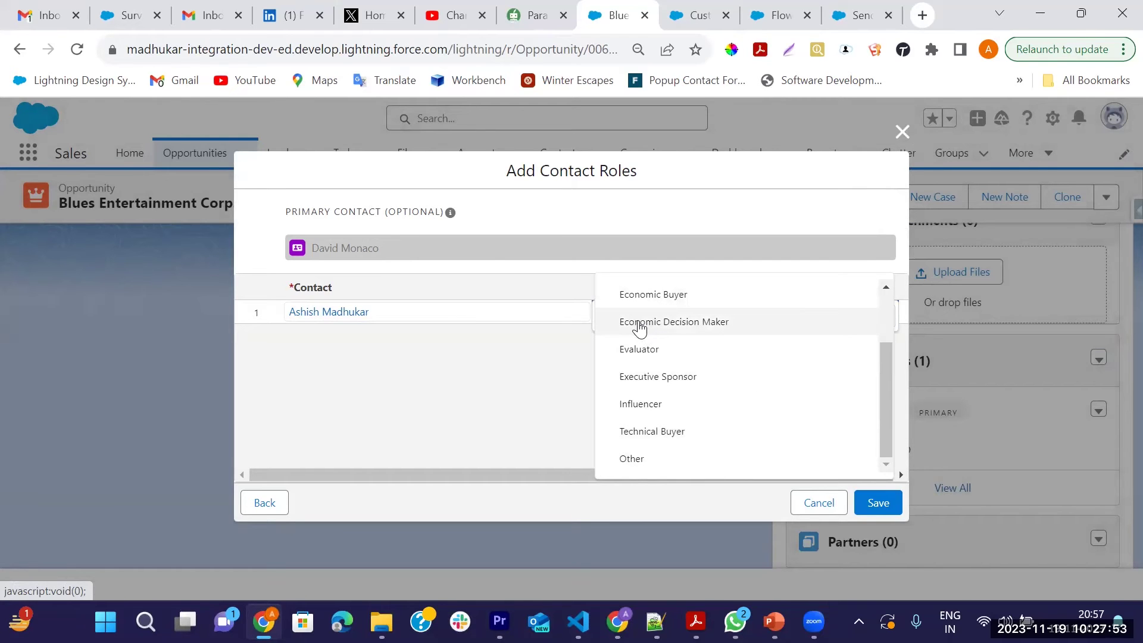
pyautogui.scroll(2, 639, 328)
pyautogui.click(675, 325)
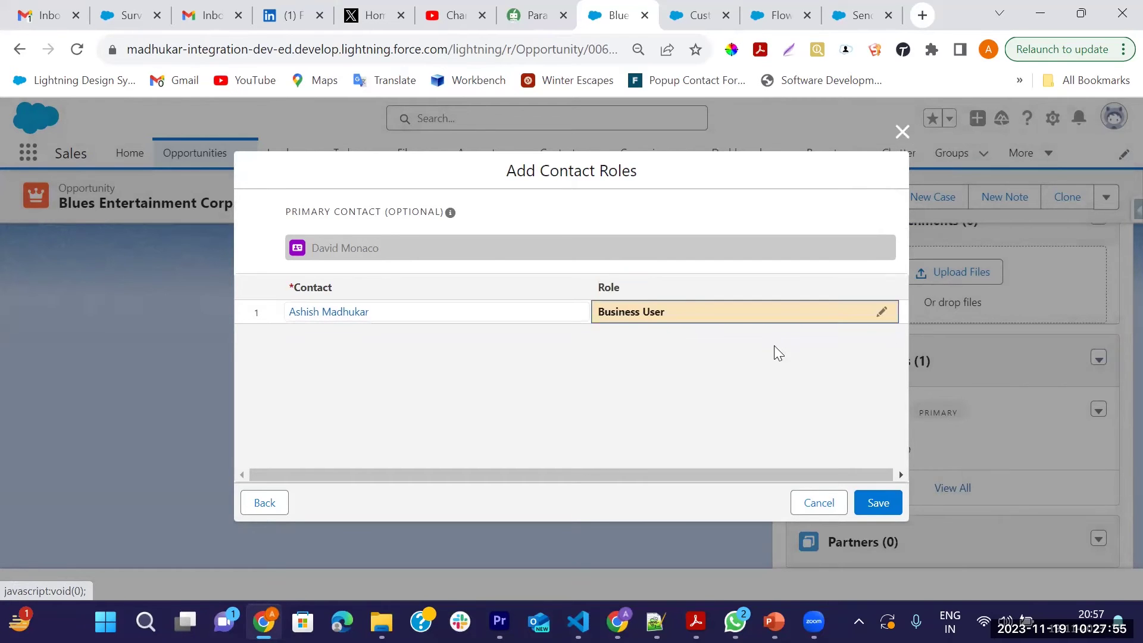
pyautogui.click(875, 503)
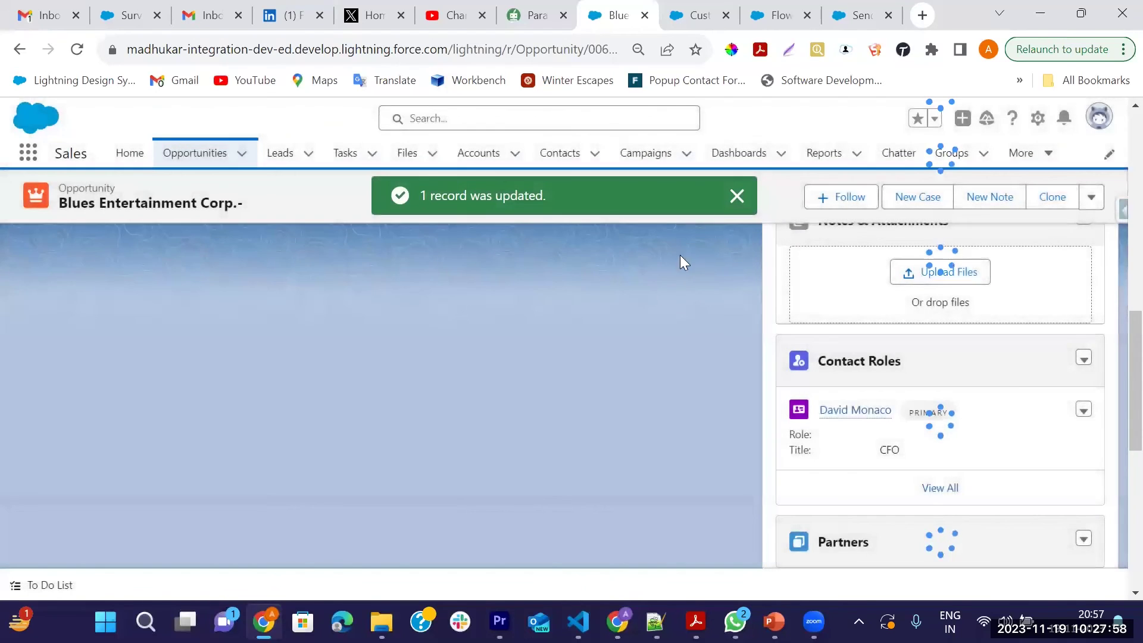
pyautogui.click(736, 197)
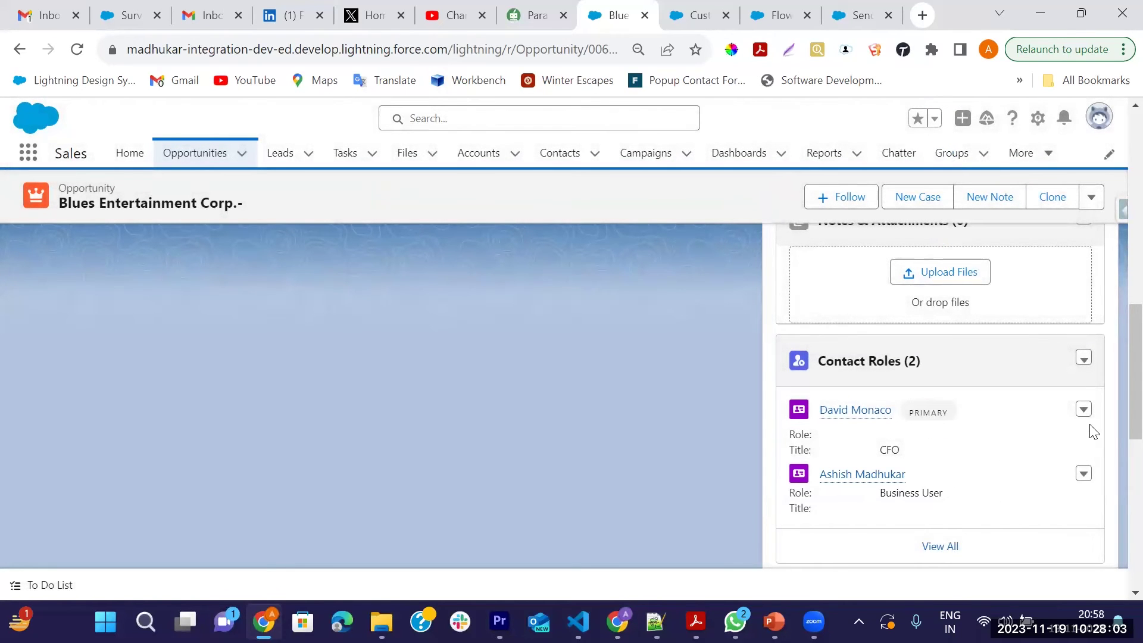
pyautogui.click(1084, 475)
# Uncheck Primary on the CFO's contact role and save
pyautogui.click(1083, 410)
pyautogui.click(1028, 438)
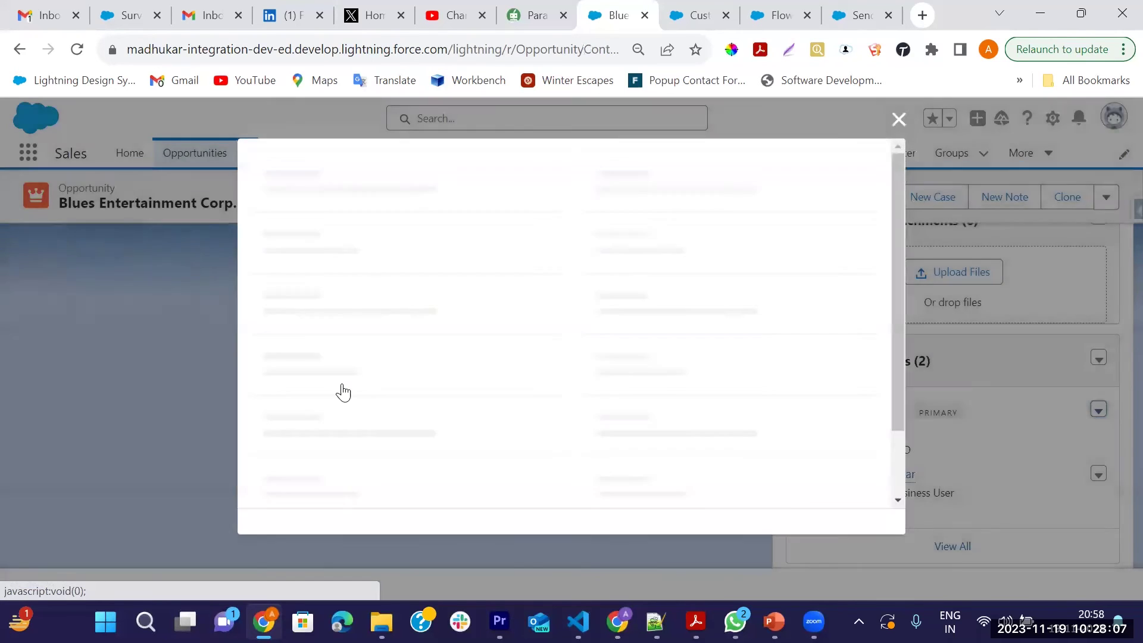
pyautogui.click(283, 428)
pyautogui.click(870, 495)
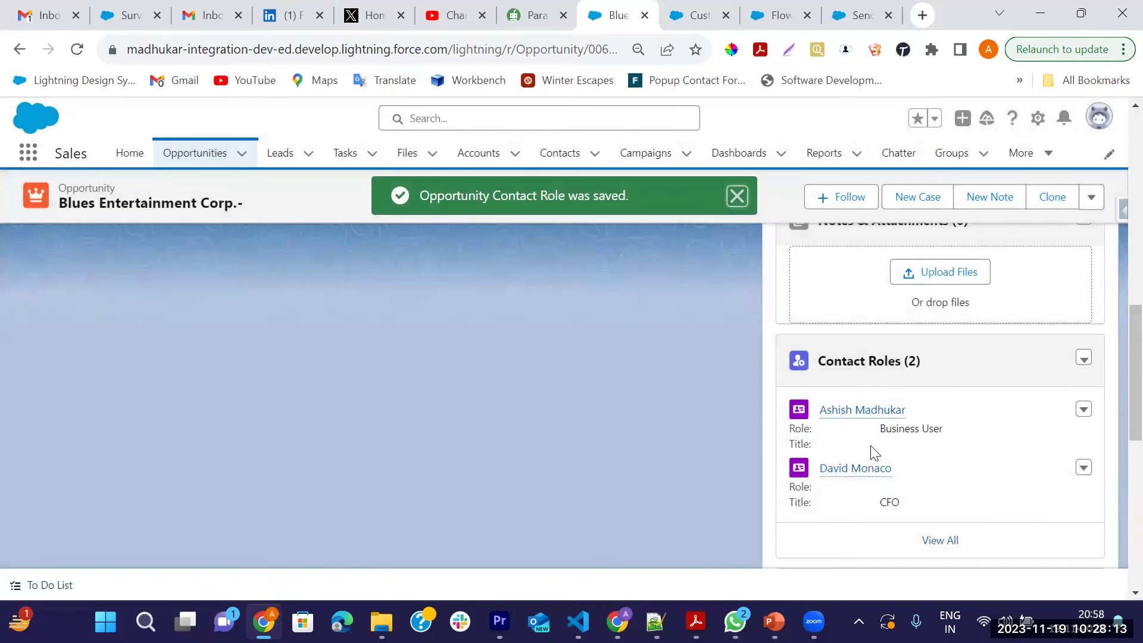
# Check Primary on the Business User contact role and save it
pyautogui.click(1081, 410)
pyautogui.click(1044, 446)
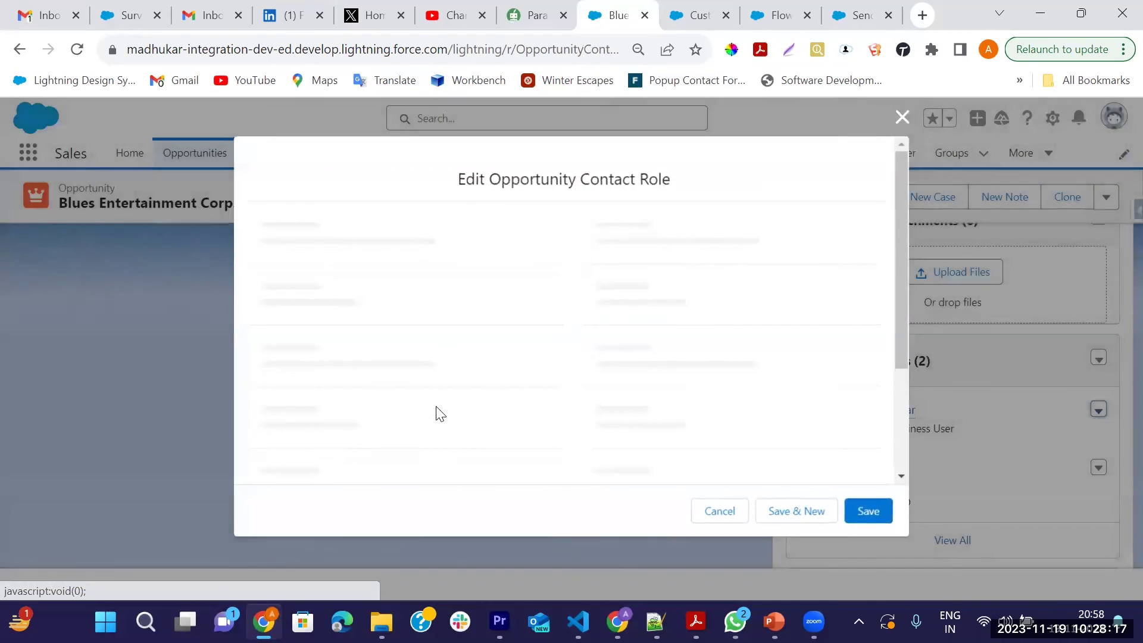
pyautogui.click(282, 429)
pyautogui.click(868, 490)
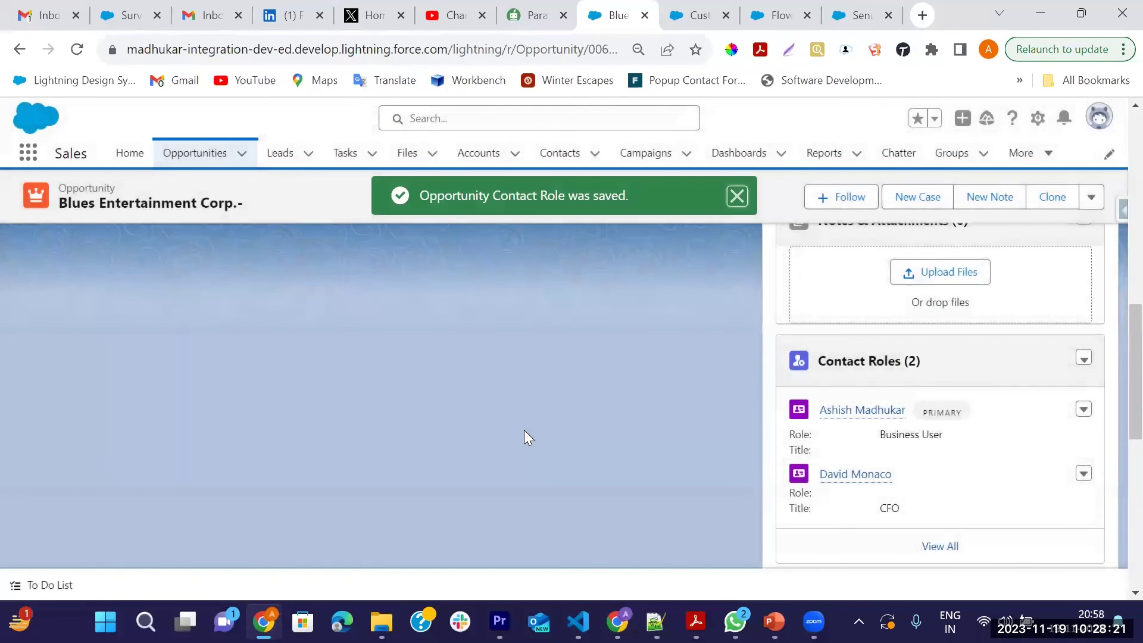
pyautogui.click(744, 196)
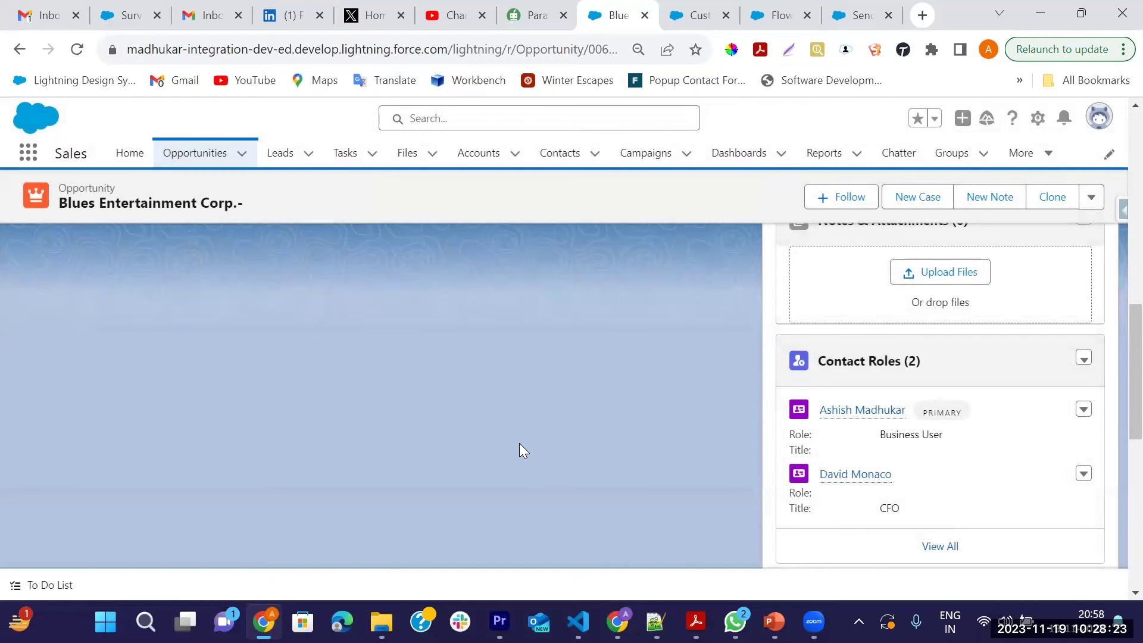
pyautogui.scroll(3, 519, 442)
pyautogui.scroll(-2, 592, 418)
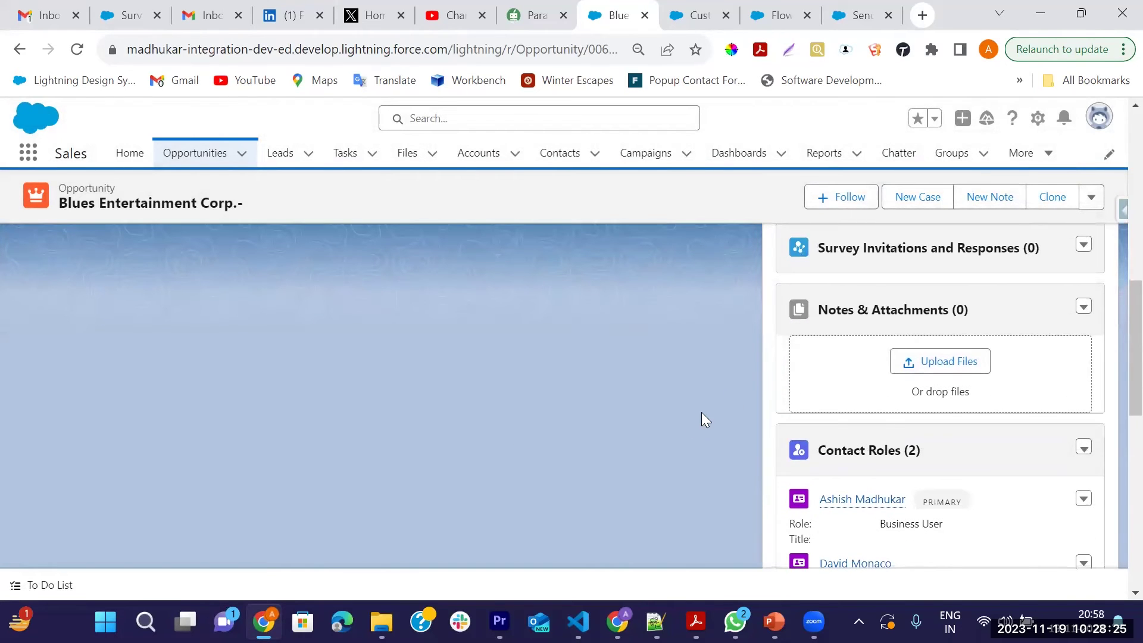
pyautogui.scroll(-3, 1000, 373)
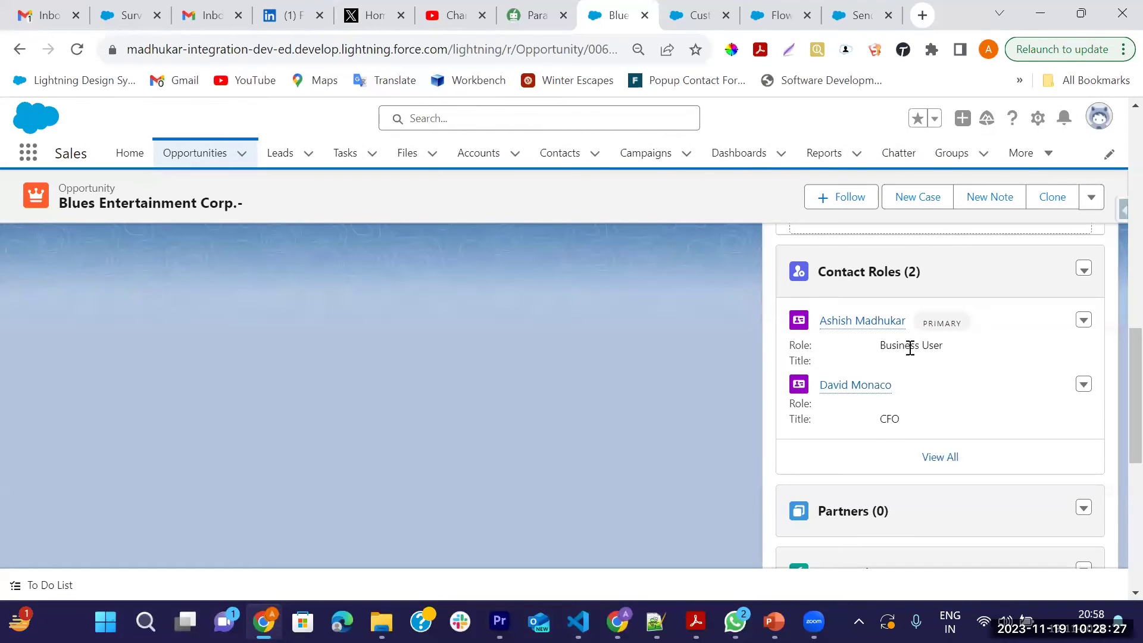
pyautogui.scroll(9, 515, 384)
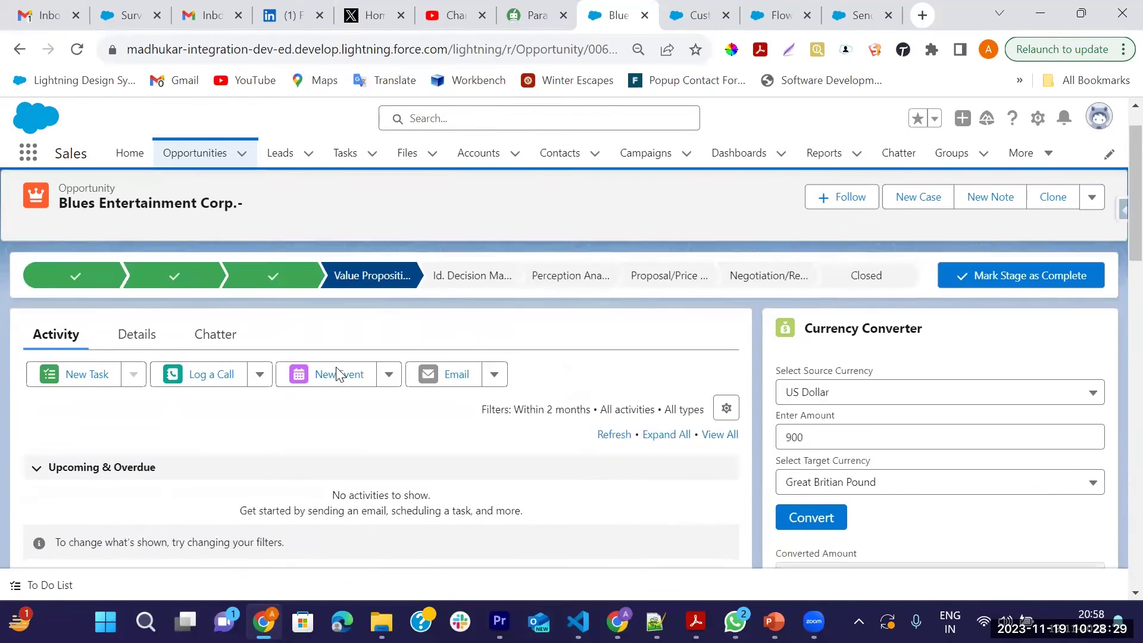
# Change the opportunity's stage to Closed Won via the Closed path step and save
pyautogui.click(138, 385)
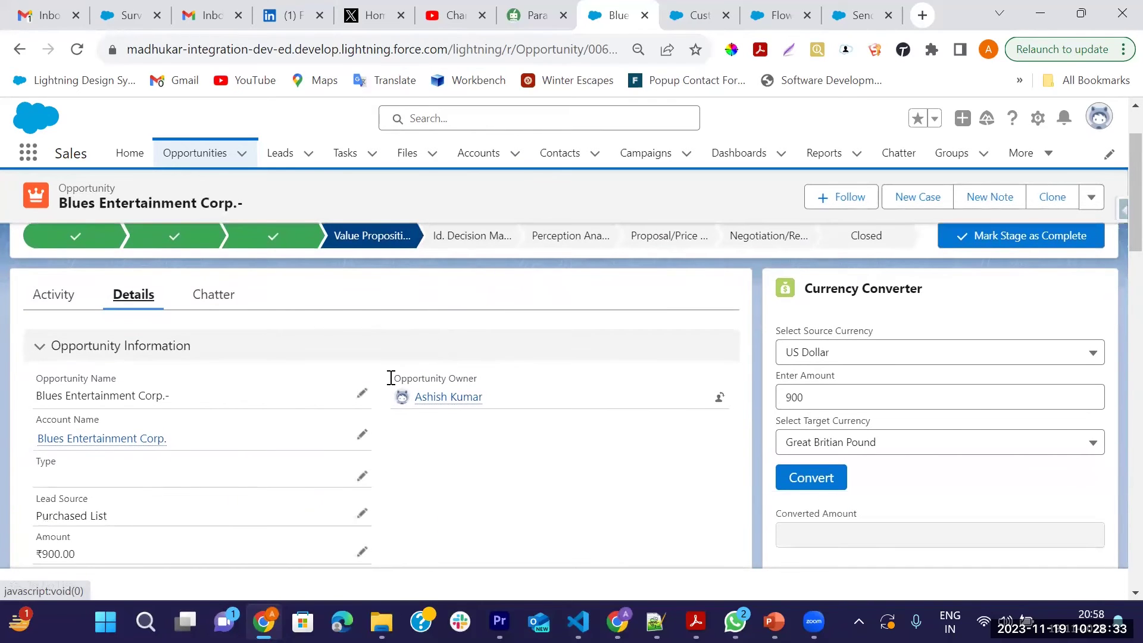
pyautogui.click(868, 331)
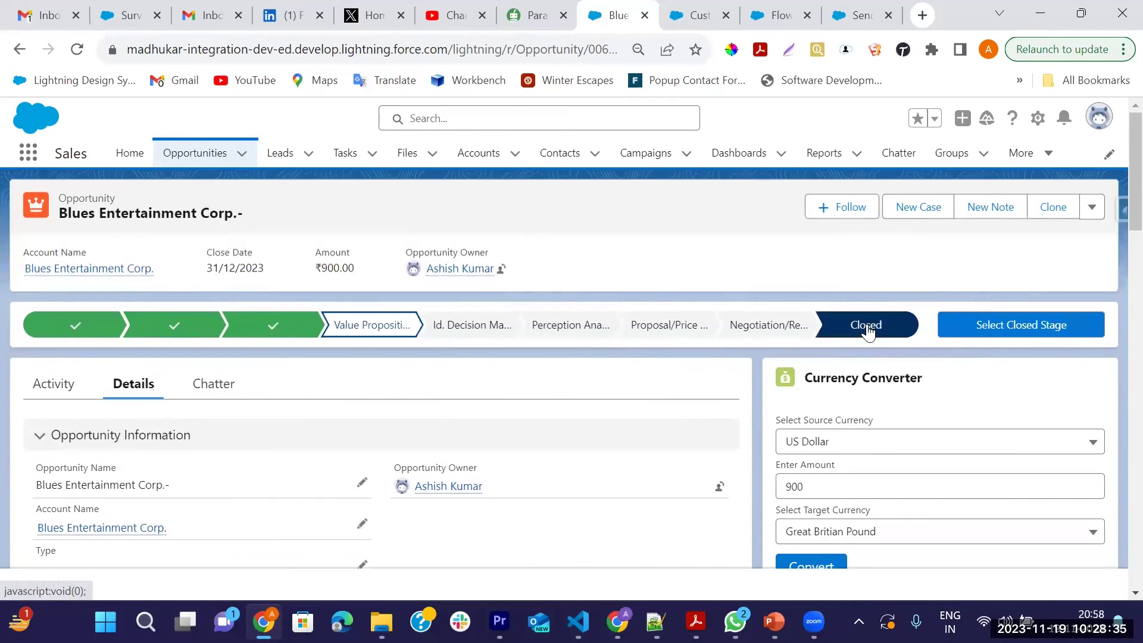
pyautogui.click(1004, 323)
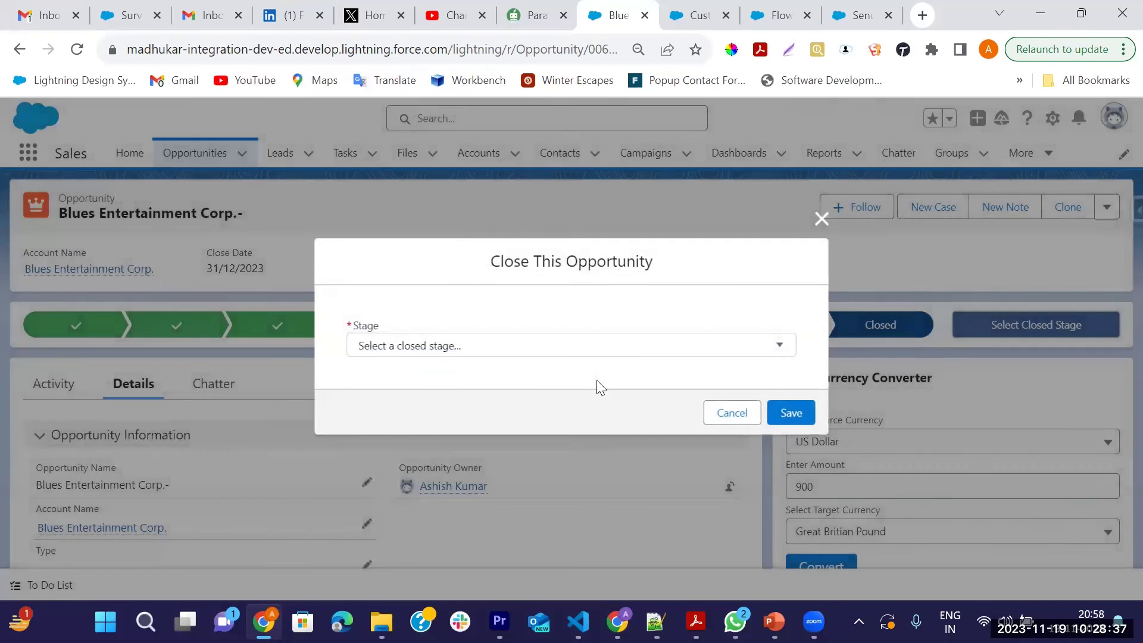
pyautogui.click(543, 352)
pyautogui.click(381, 378)
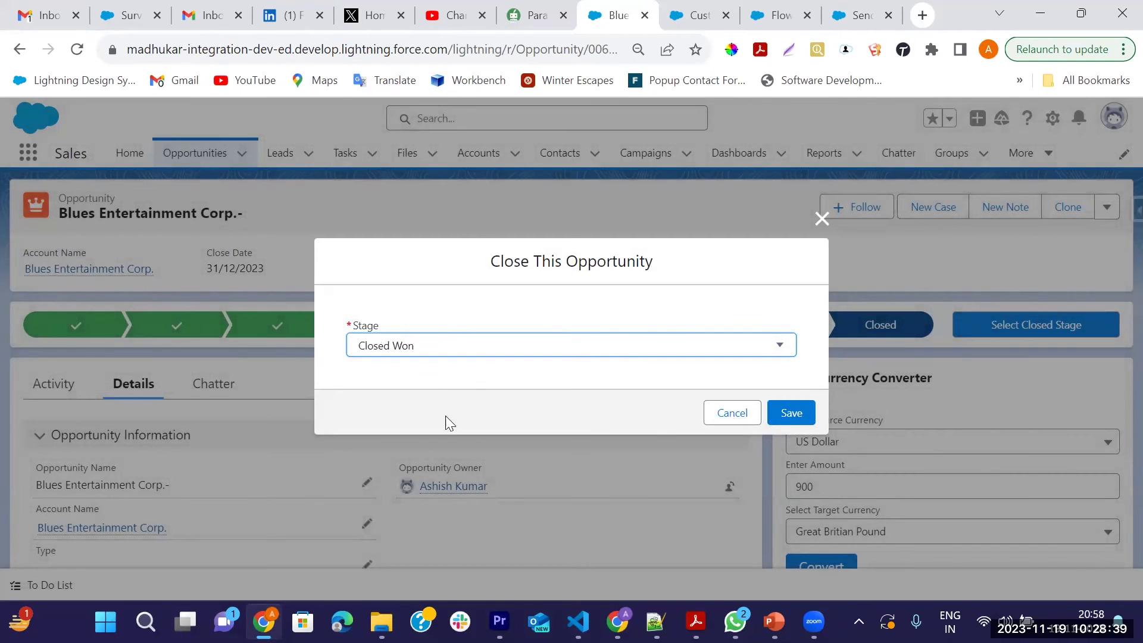
pyautogui.click(785, 424)
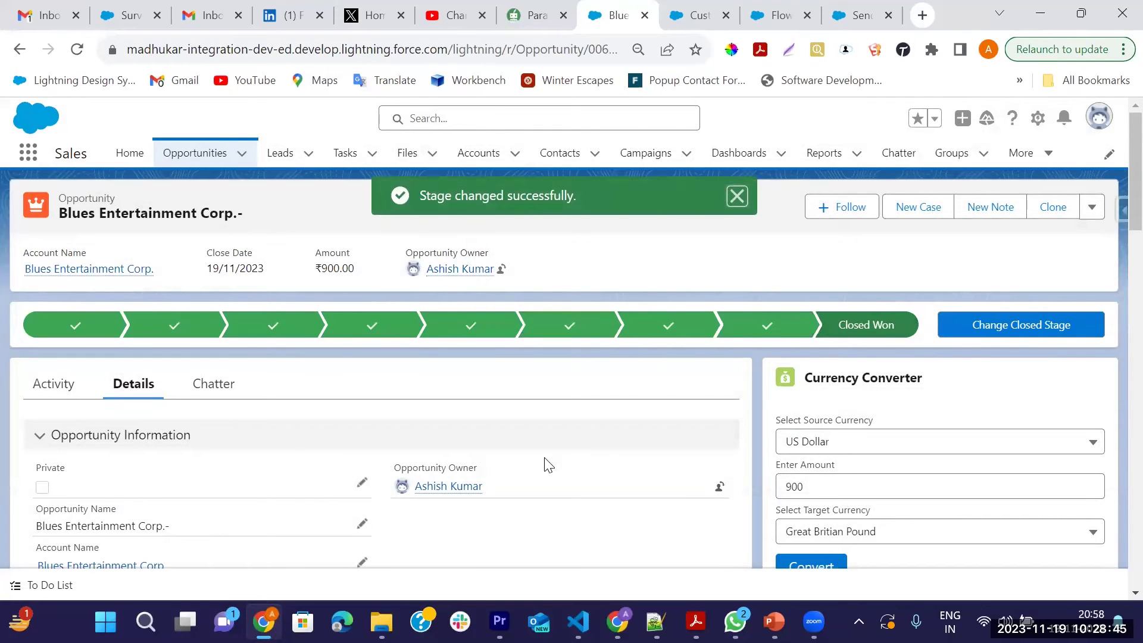
pyautogui.click(737, 197)
pyautogui.scroll(-3, 630, 439)
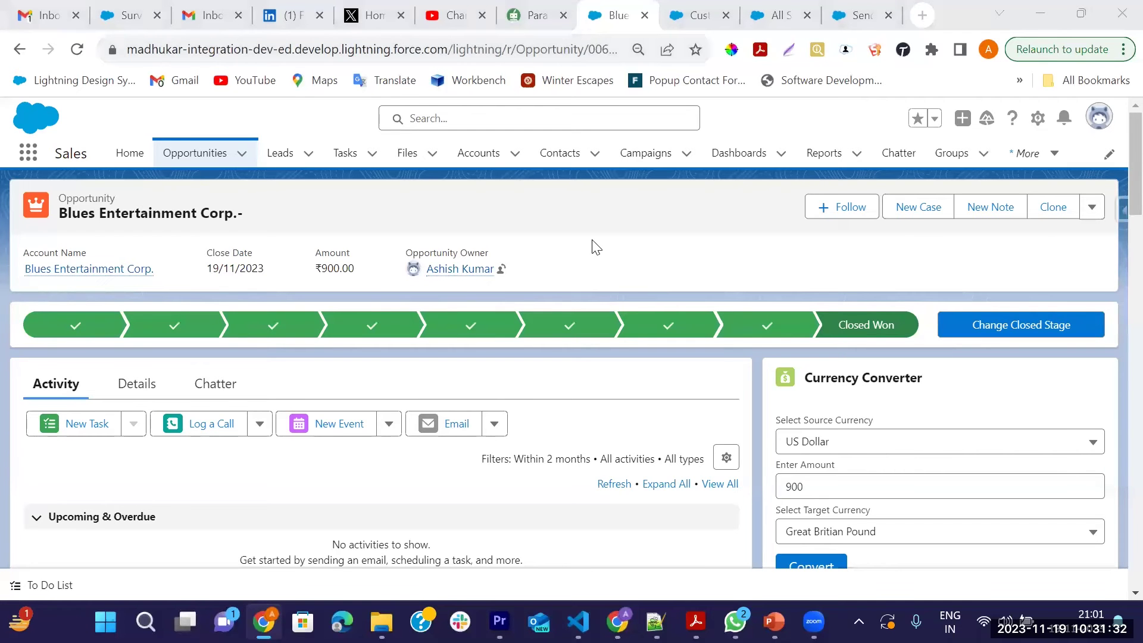
# View all Survey Invitations and Responses and widen the Invitation Status column
pyautogui.scroll(-8, 459, 383)
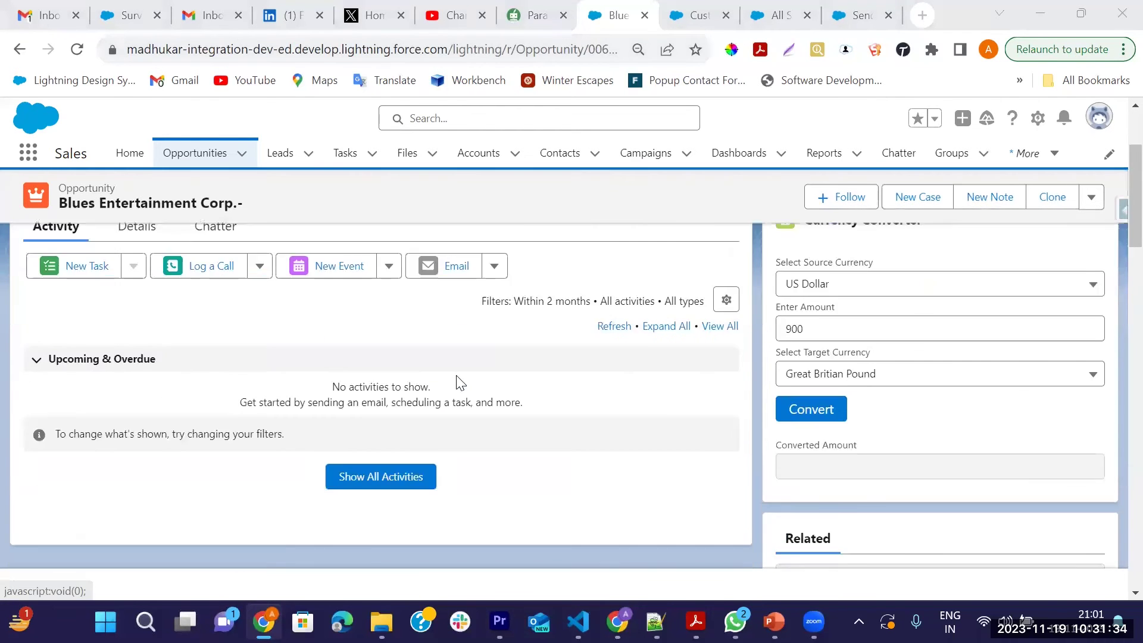
pyautogui.scroll(3, 525, 398)
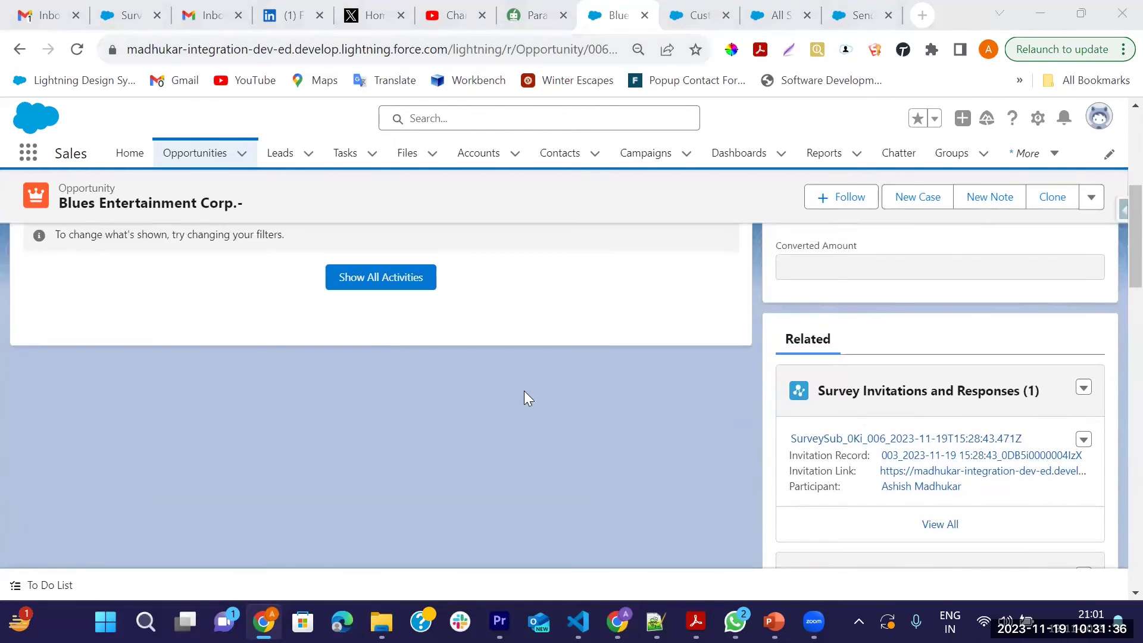
pyautogui.scroll(-5, 525, 398)
pyautogui.scroll(2, 790, 306)
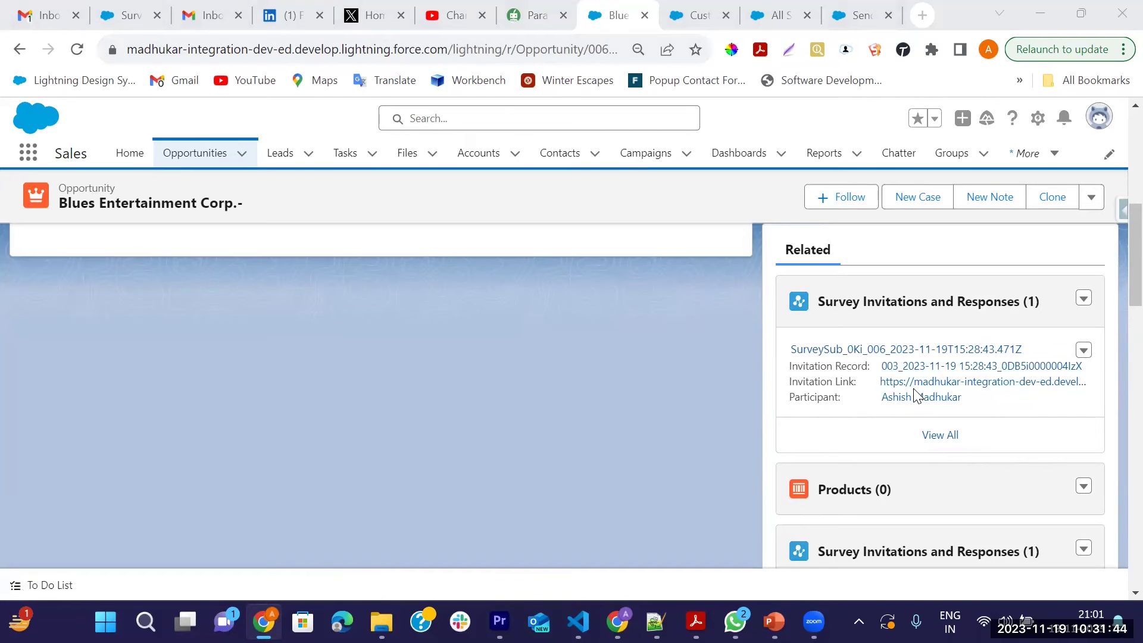
pyautogui.click(941, 437)
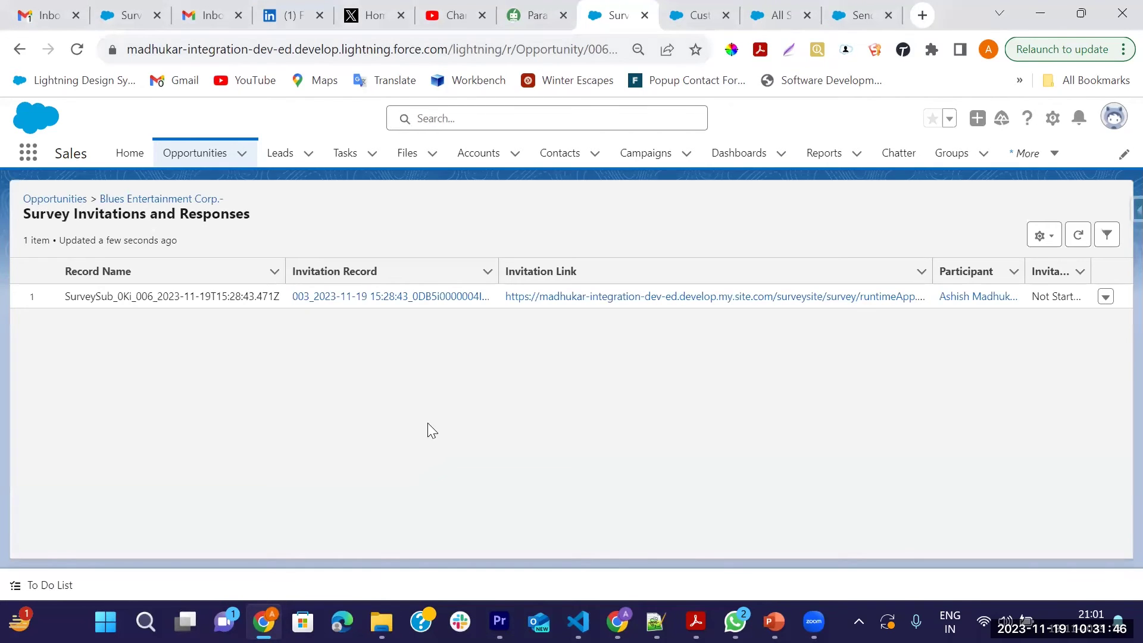
pyautogui.moveTo(1090, 274); pyautogui.dragTo(1119, 275)
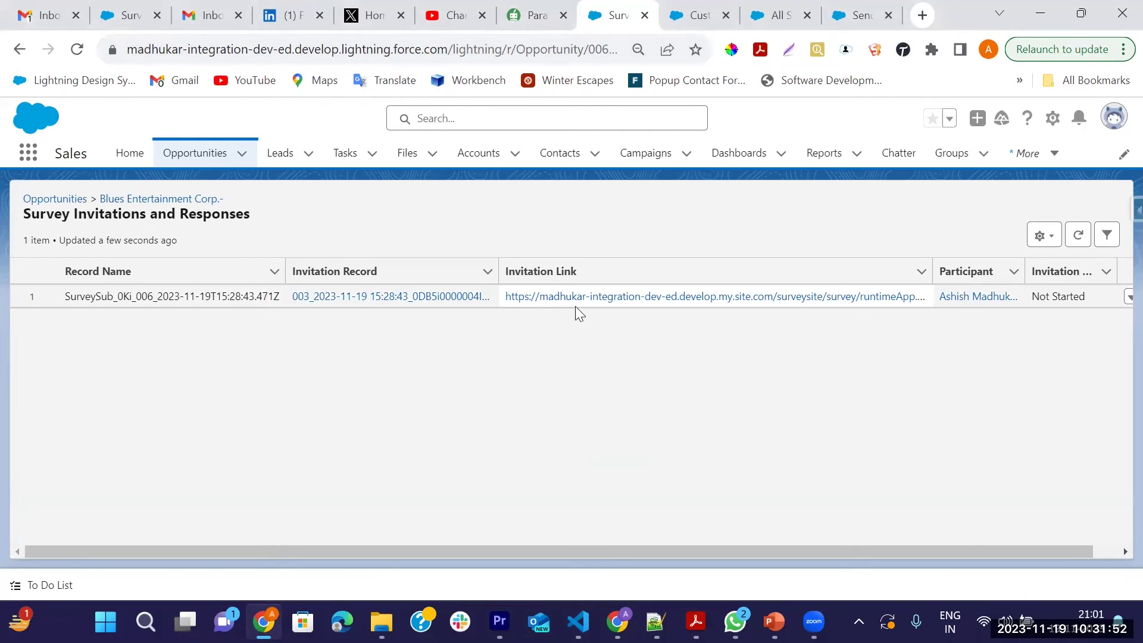
pyautogui.click(686, 299)
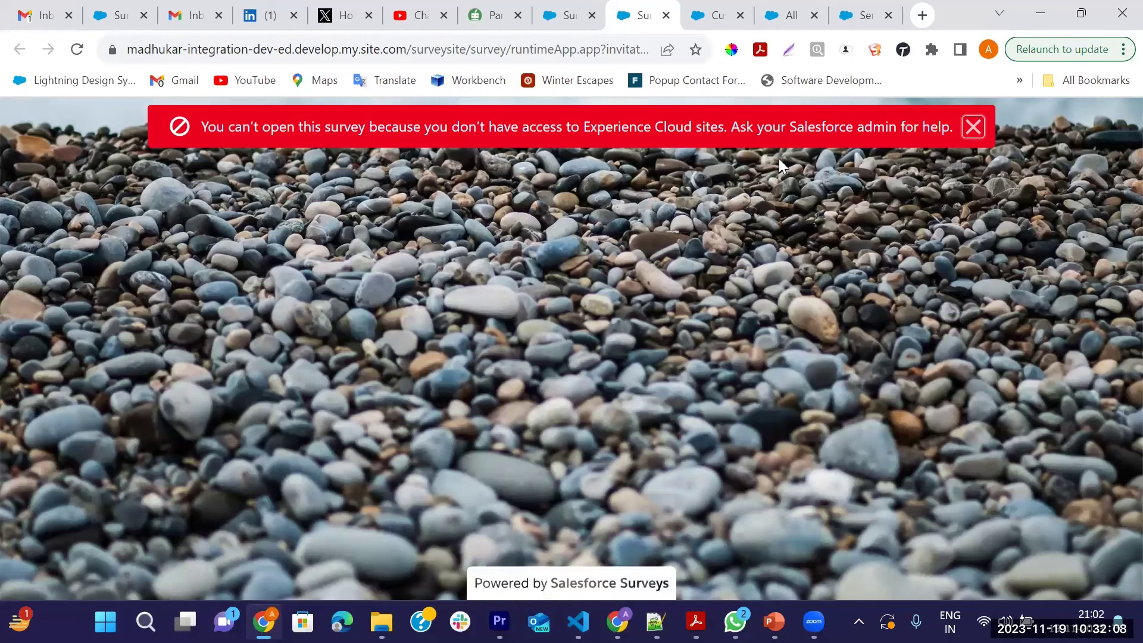
pyautogui.click(974, 127)
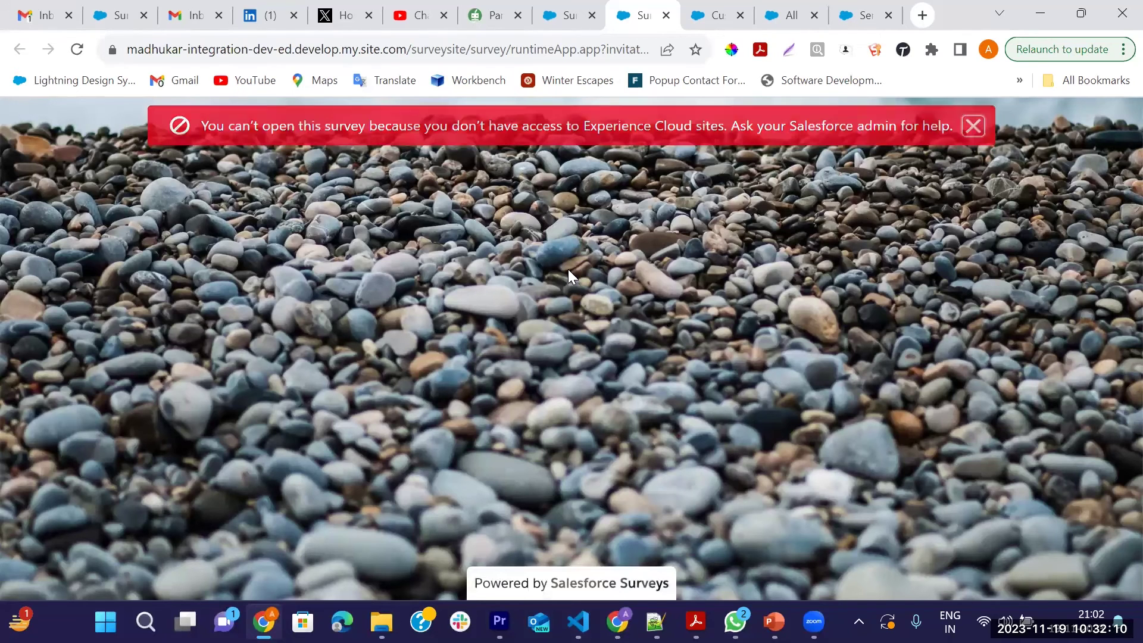
pyautogui.click(666, 15)
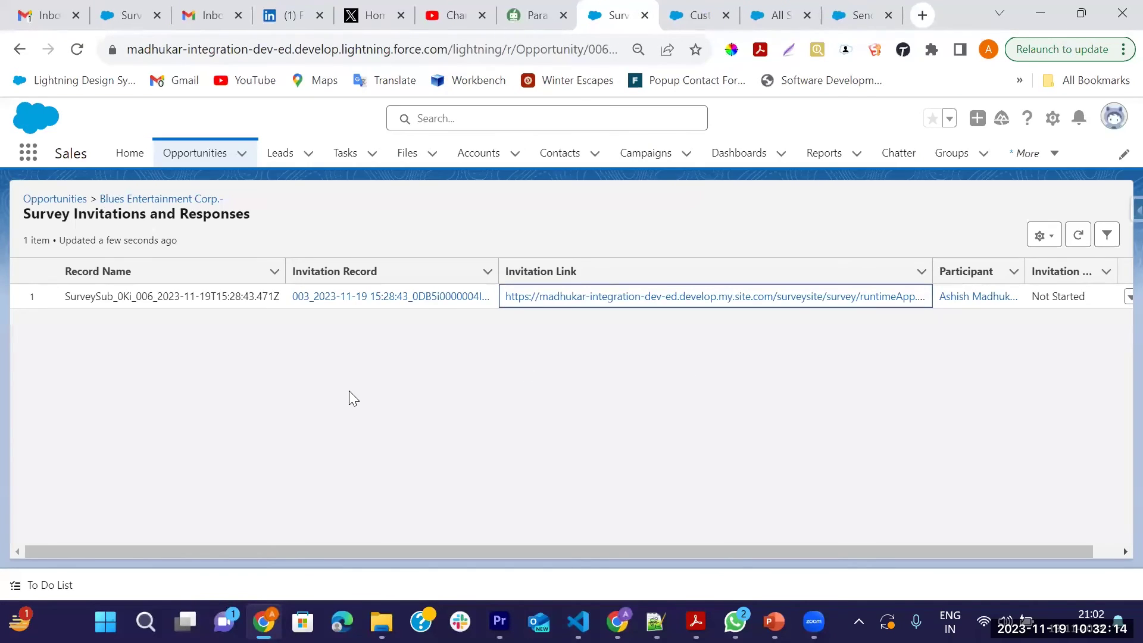
# Switch to Gmail, expand the folder list with More, and open Spam
pyautogui.click(36, 16)
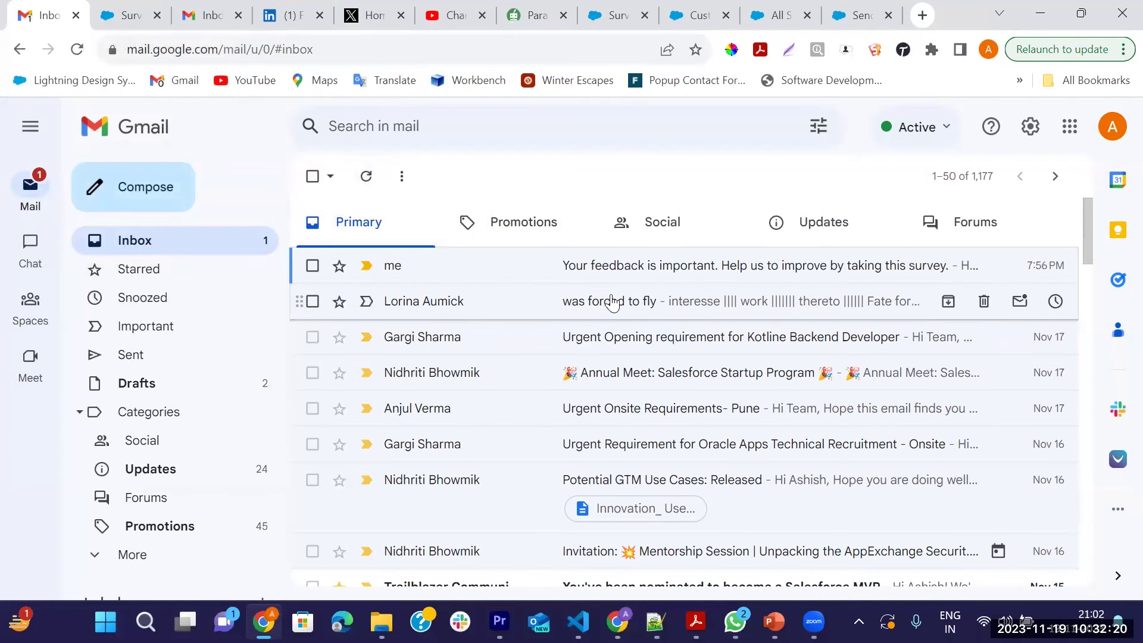
pyautogui.scroll(-5, 587, 381)
pyautogui.scroll(5, 571, 384)
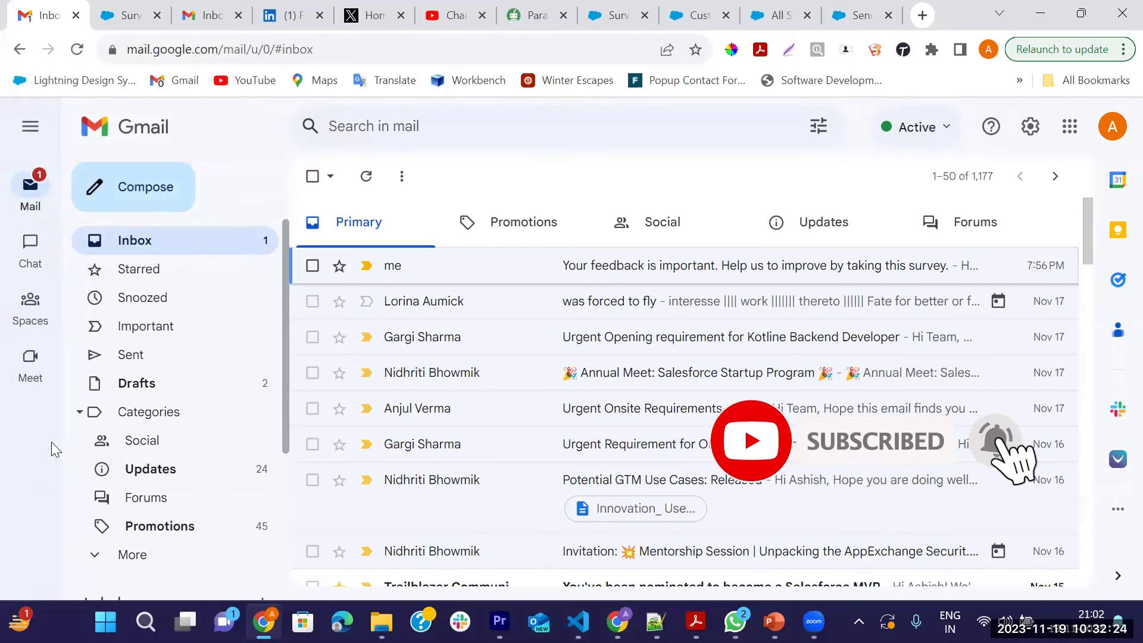
pyautogui.scroll(-3, 137, 416)
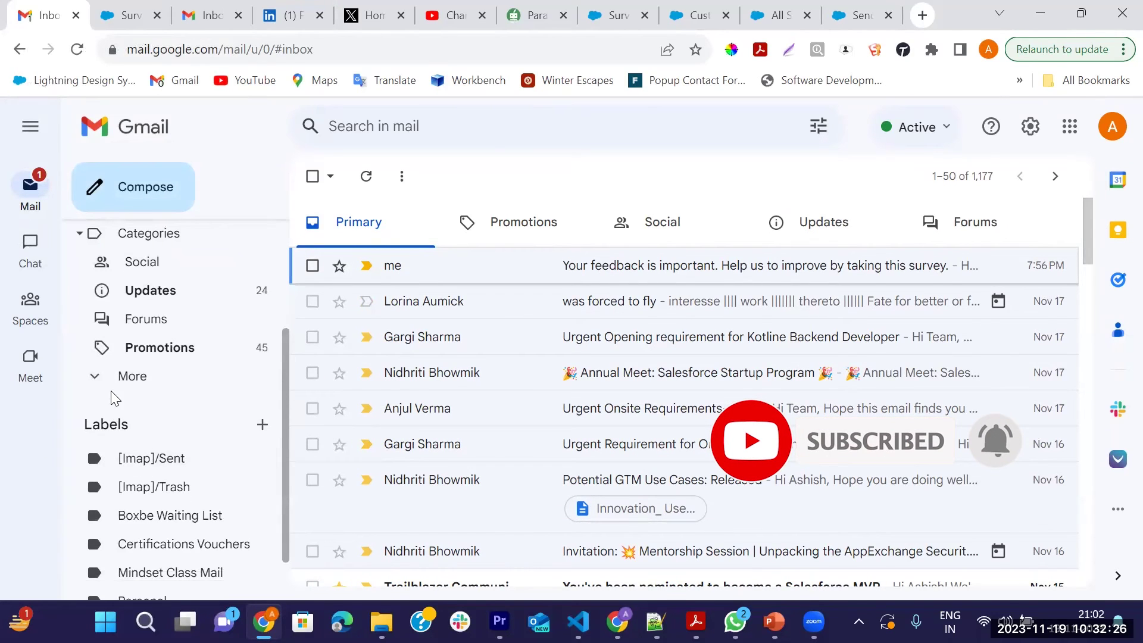
pyautogui.click(97, 377)
pyautogui.scroll(-2, 179, 411)
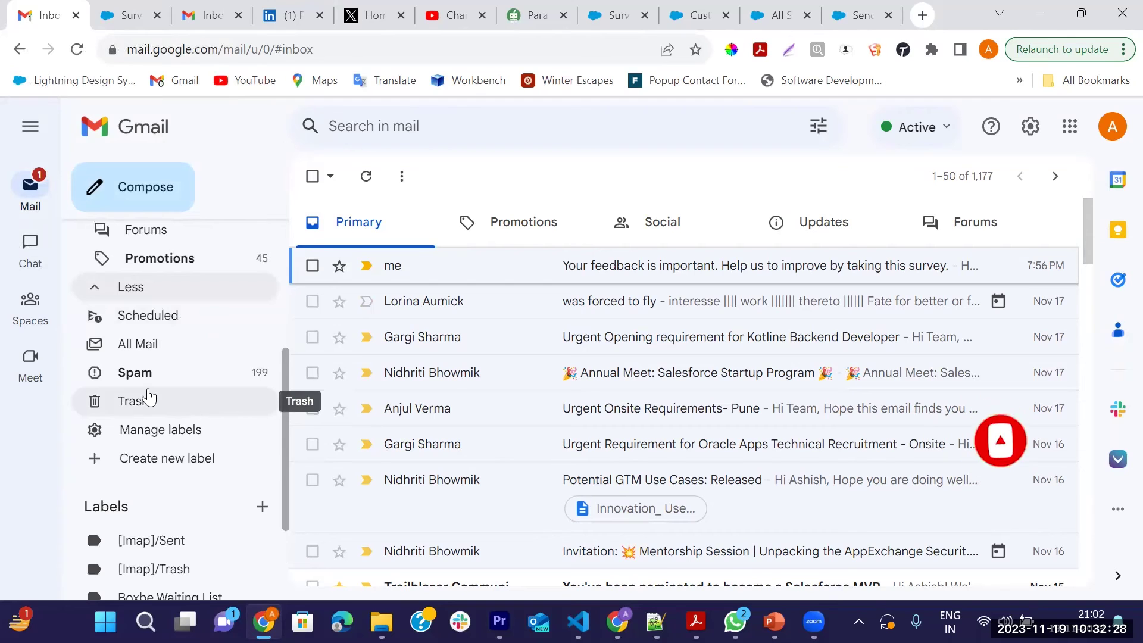
pyautogui.click(146, 386)
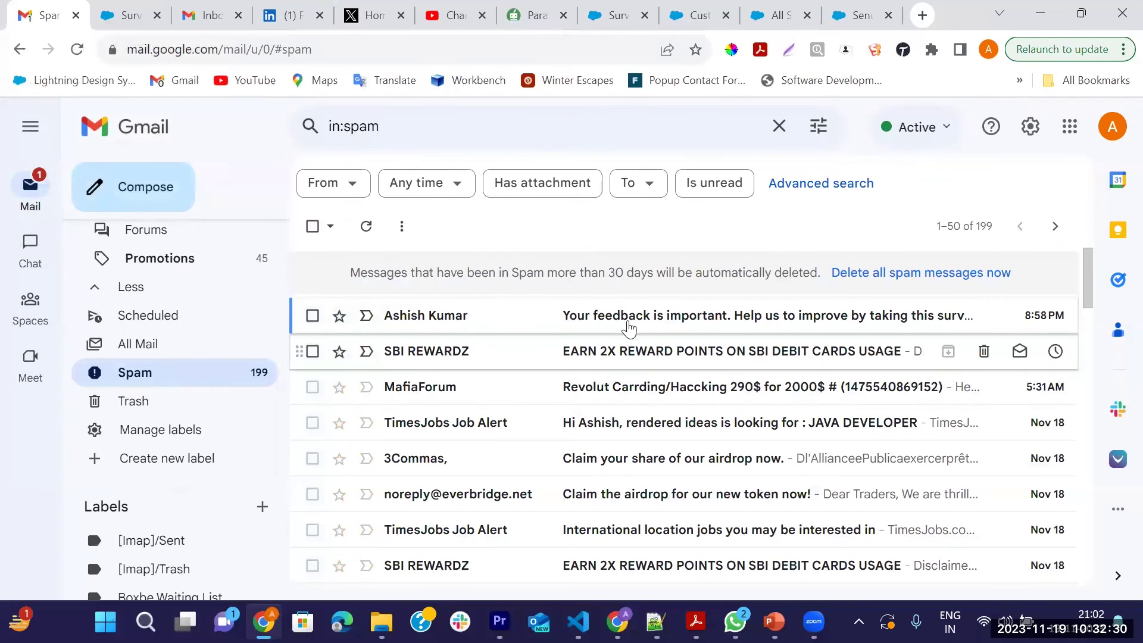
# Open the survey email in Spam and mark it as Looks safe
pyautogui.click(710, 319)
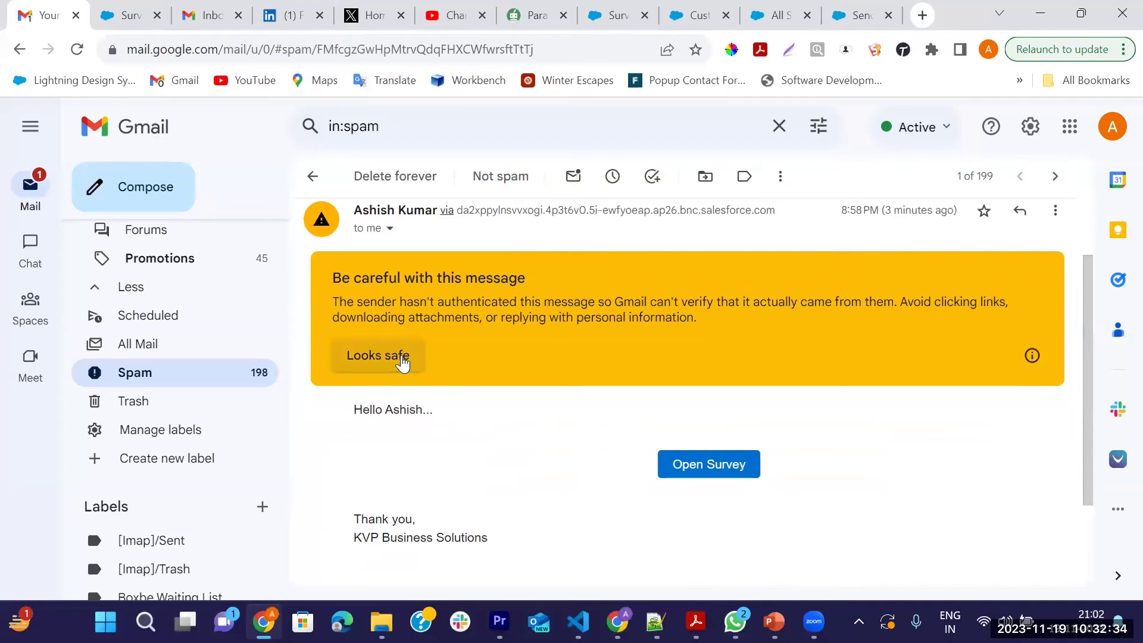
pyautogui.click(394, 356)
pyautogui.scroll(-2, 367, 478)
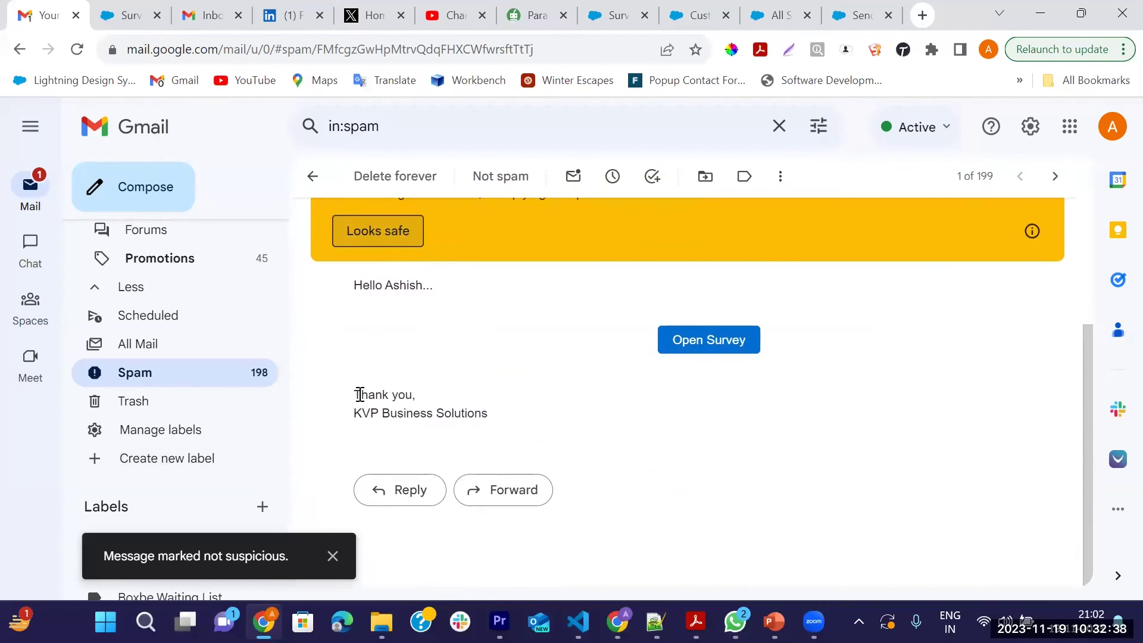
pyautogui.moveTo(360, 395); pyautogui.dragTo(469, 402)
pyautogui.click(356, 412)
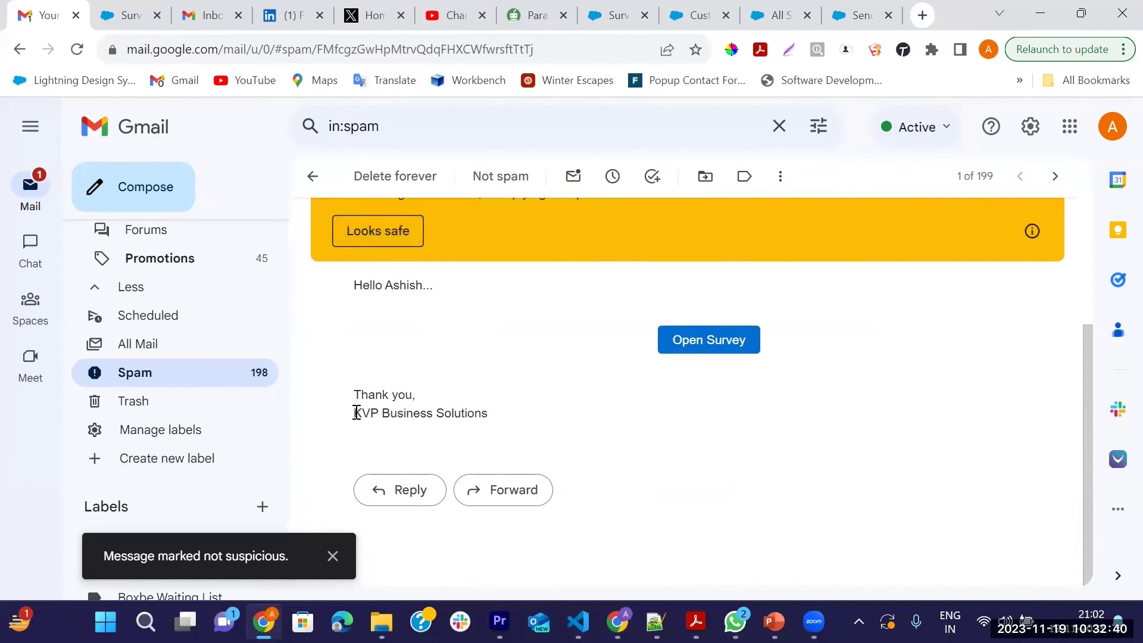
pyautogui.moveTo(357, 412); pyautogui.dragTo(503, 416)
pyautogui.click(333, 557)
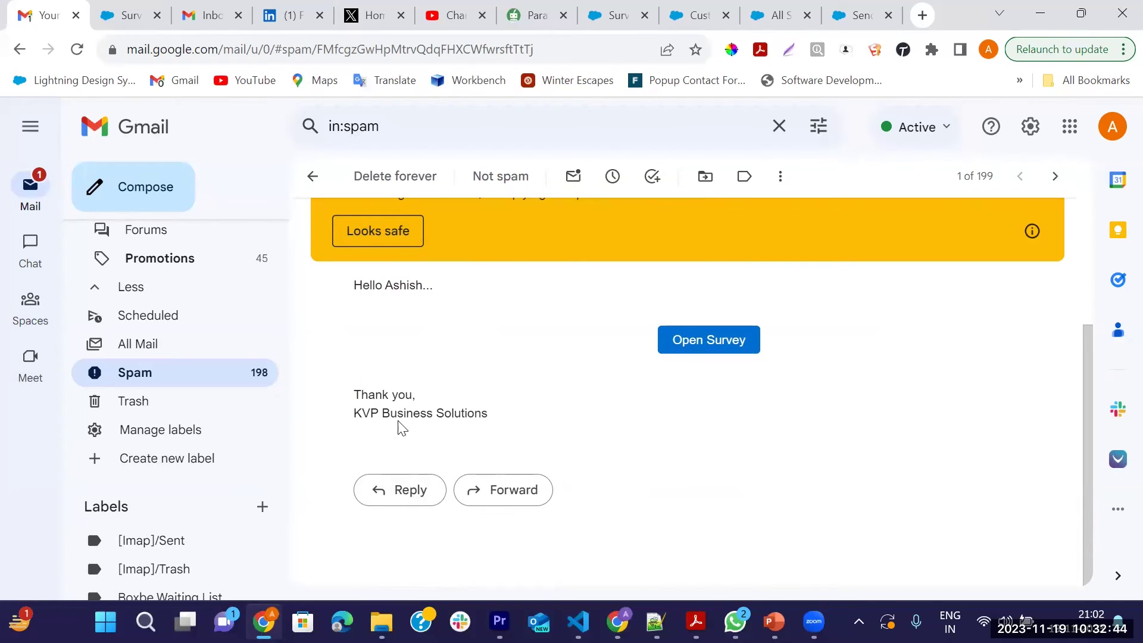
# Mark the survey email as not suspicious again, dismissing each confirmation notice
pyautogui.moveTo(352, 415); pyautogui.dragTo(482, 411)
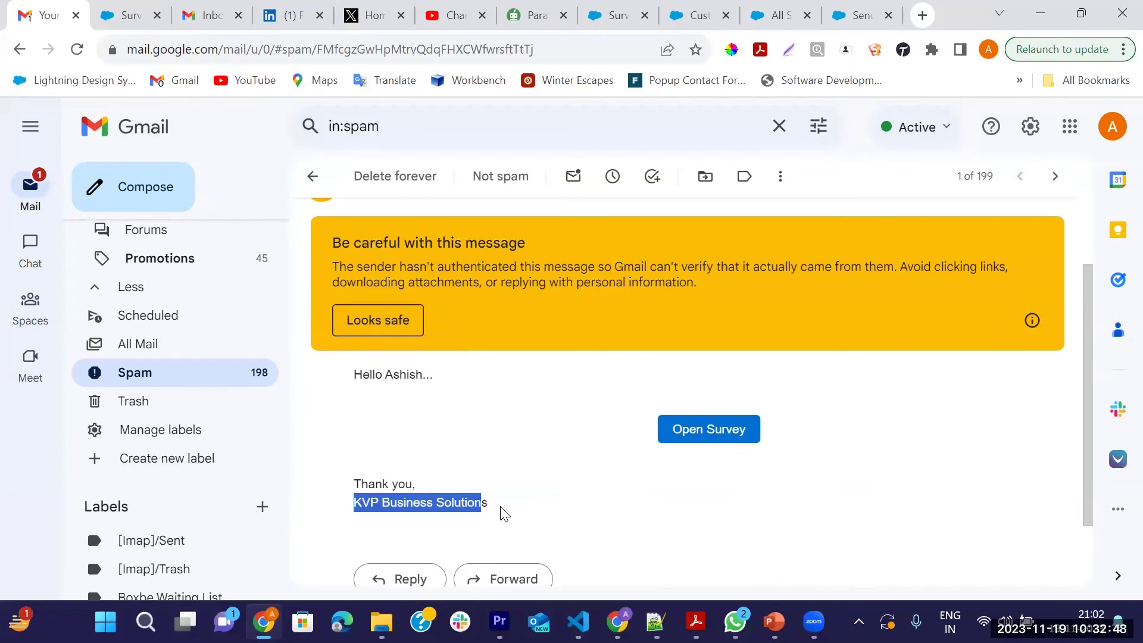
pyautogui.click(503, 510)
pyautogui.scroll(1, 406, 447)
pyautogui.scroll(-2, 383, 437)
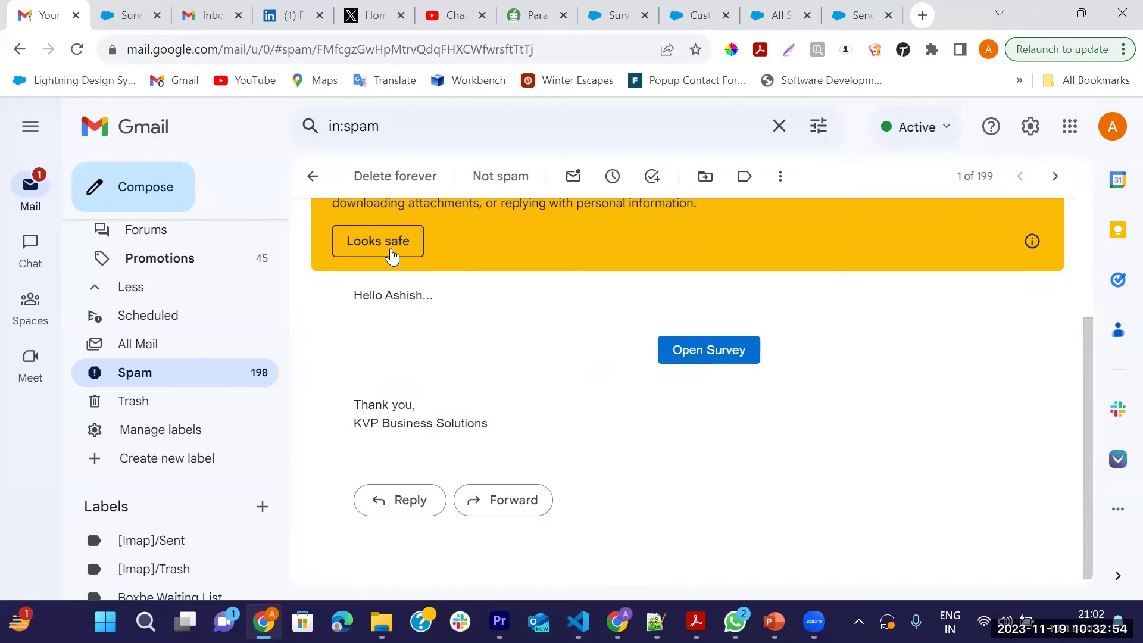
pyautogui.click(375, 245)
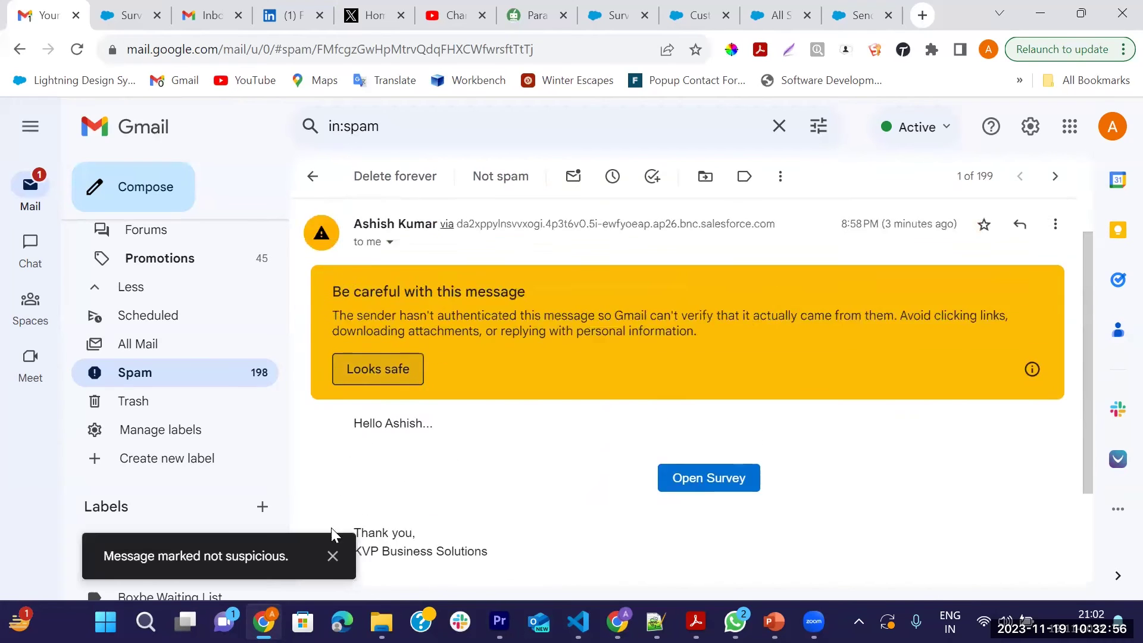
pyautogui.click(334, 556)
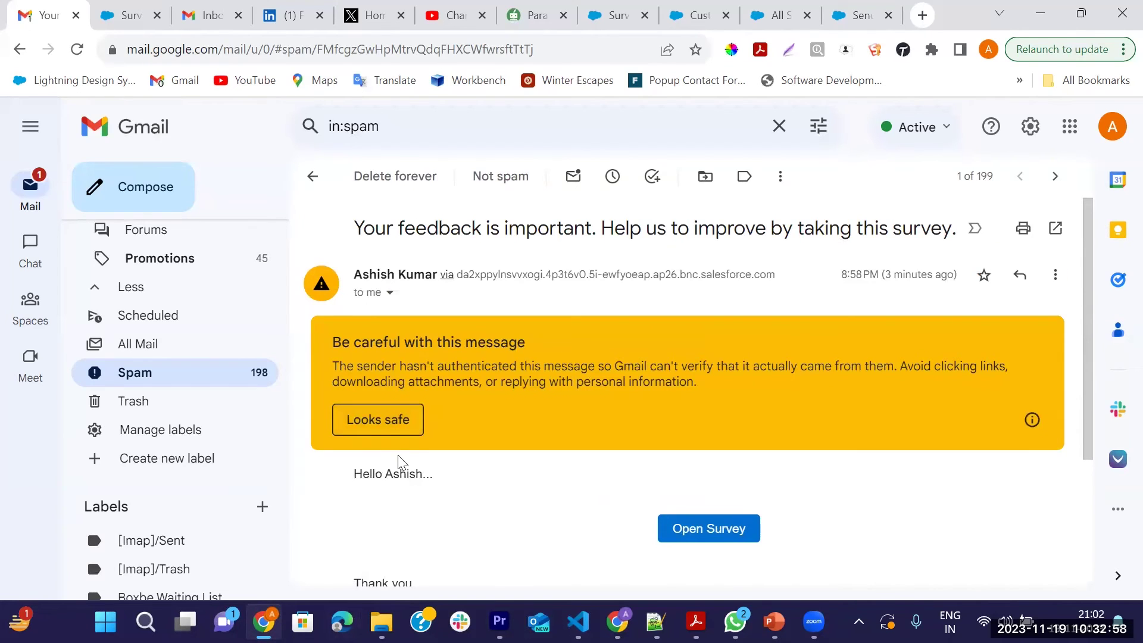
pyautogui.click(375, 424)
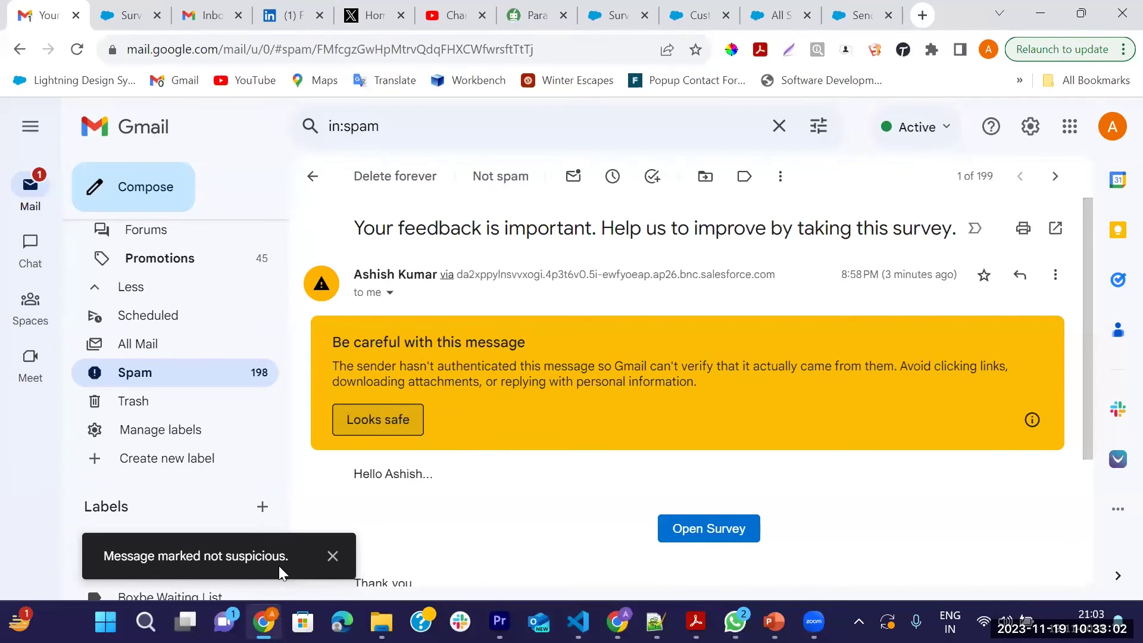
pyautogui.scroll(-3, 360, 483)
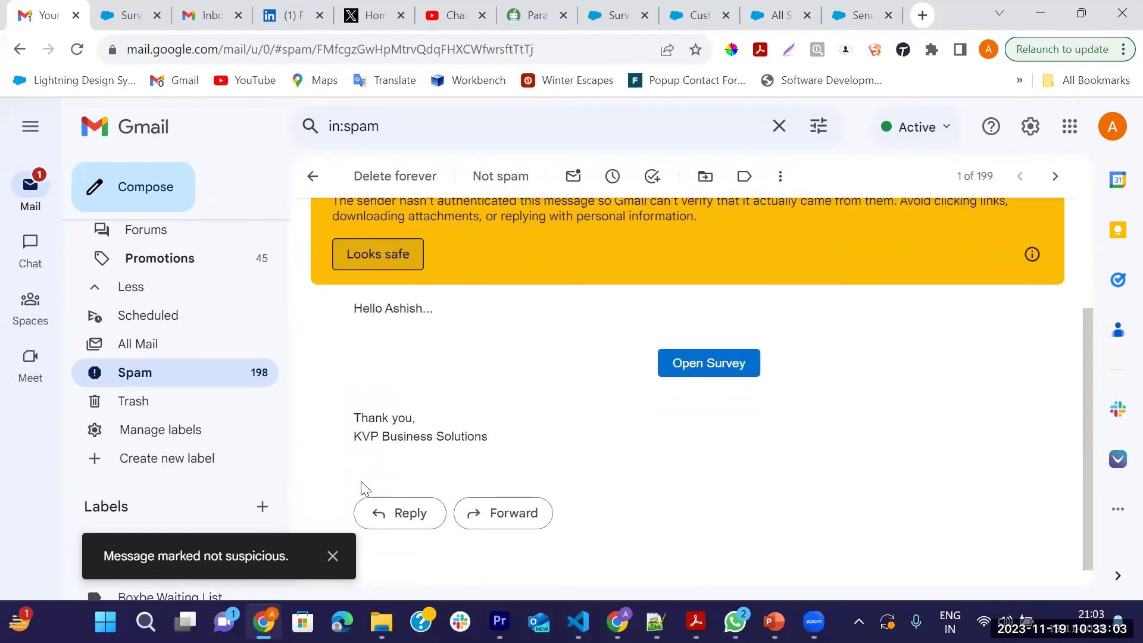
pyautogui.click(332, 556)
pyautogui.scroll(3, 455, 401)
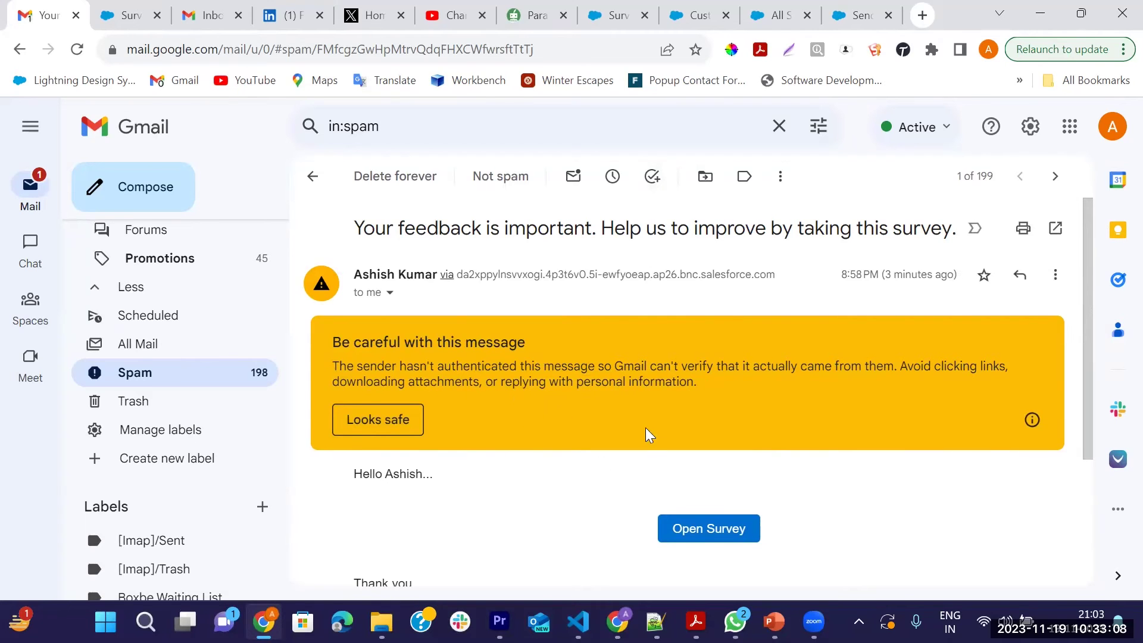
pyautogui.scroll(-3, 485, 377)
pyautogui.scroll(3, 485, 375)
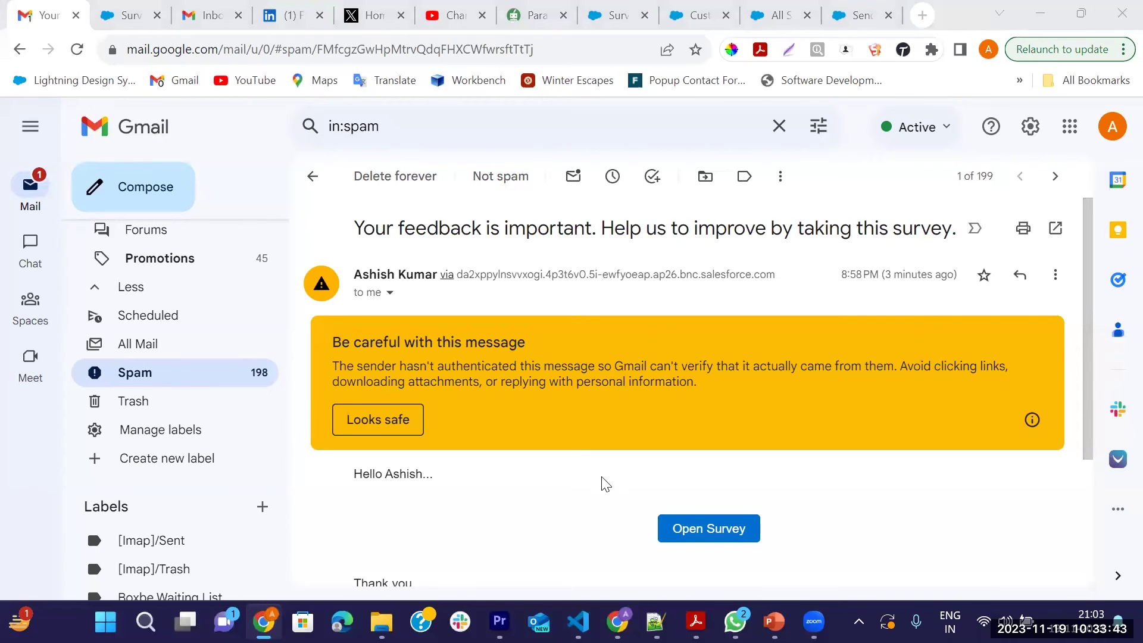
pyautogui.scroll(-3, 618, 500)
pyautogui.scroll(3, 738, 495)
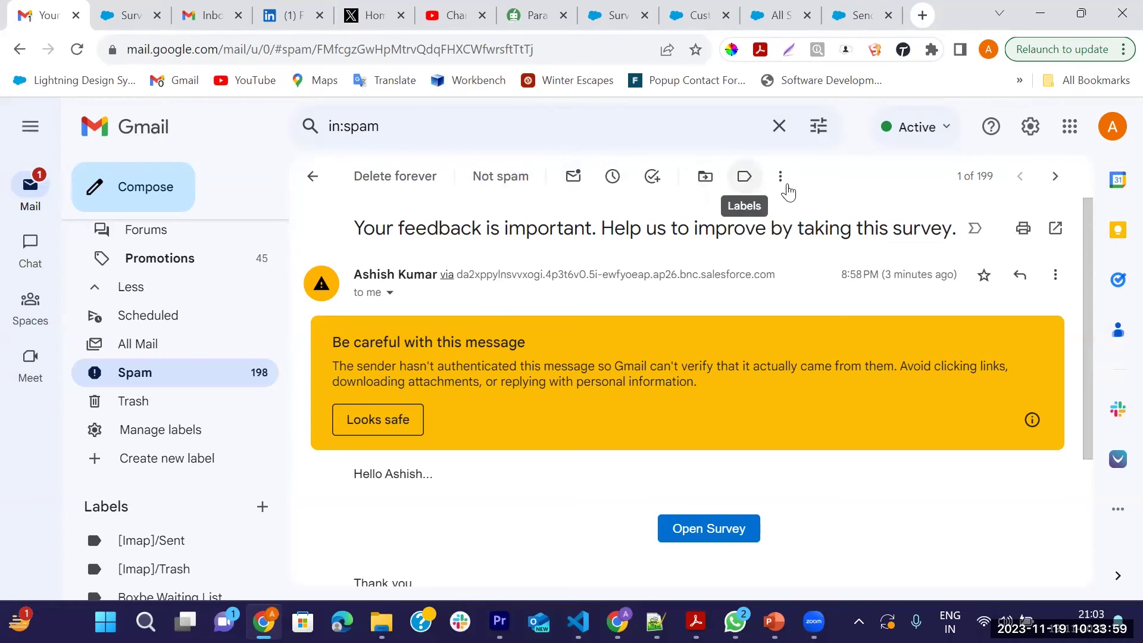
# Confirm the survey email as safe a final time and return to the Inbox
pyautogui.click(786, 181)
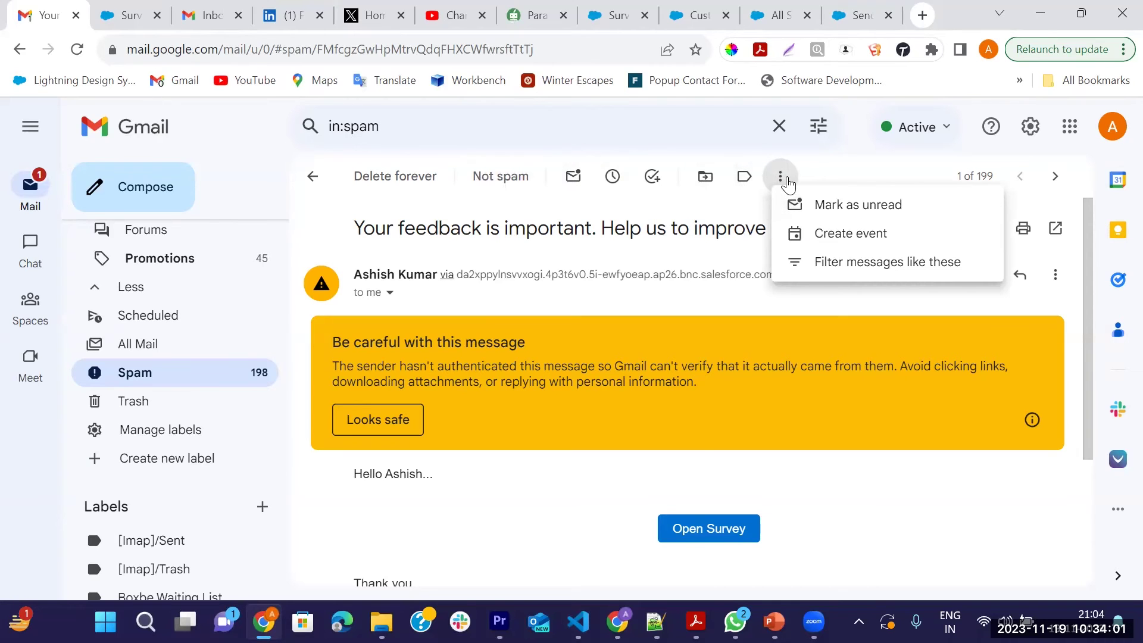
pyautogui.click(607, 475)
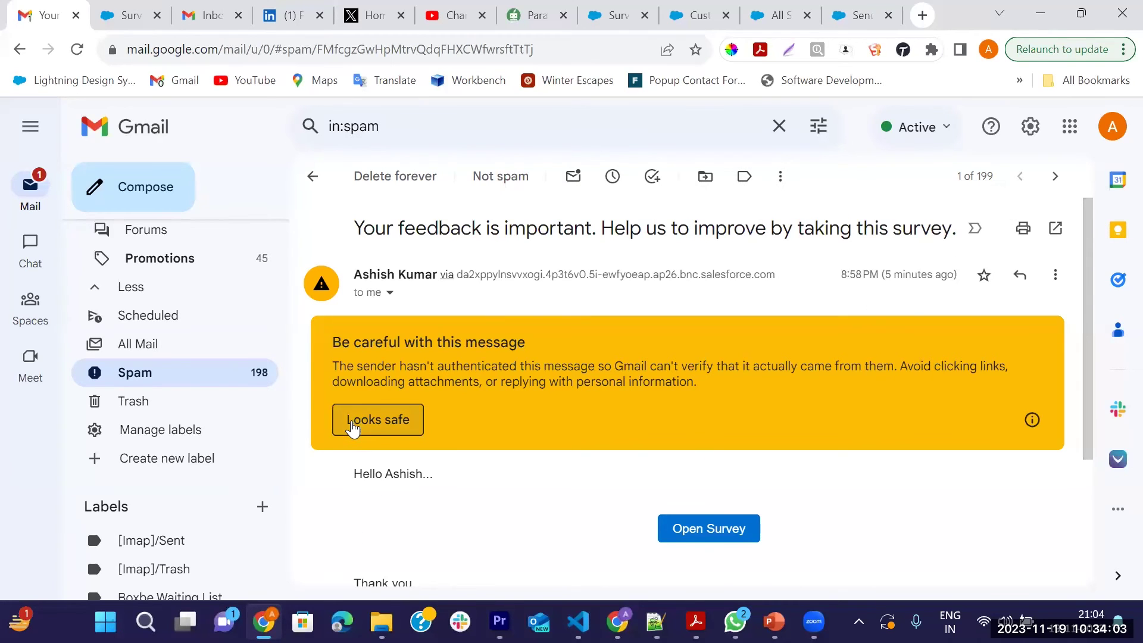
pyautogui.click(353, 424)
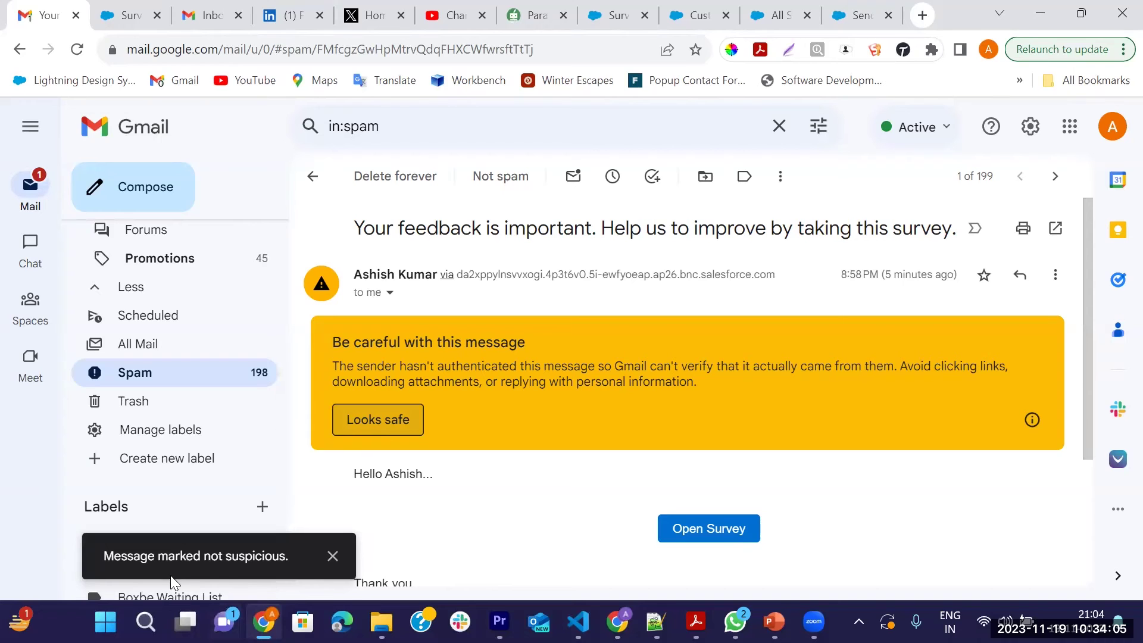
pyautogui.click(329, 561)
pyautogui.scroll(-3, 395, 528)
pyautogui.scroll(3, 395, 528)
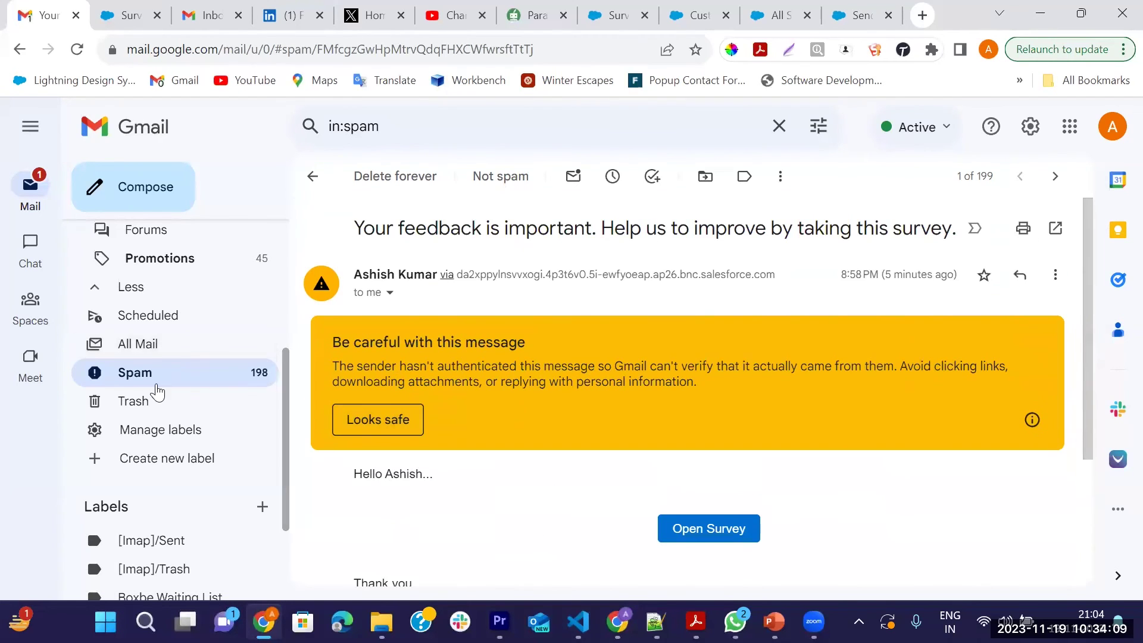
pyautogui.scroll(5, 158, 393)
pyautogui.click(250, 240)
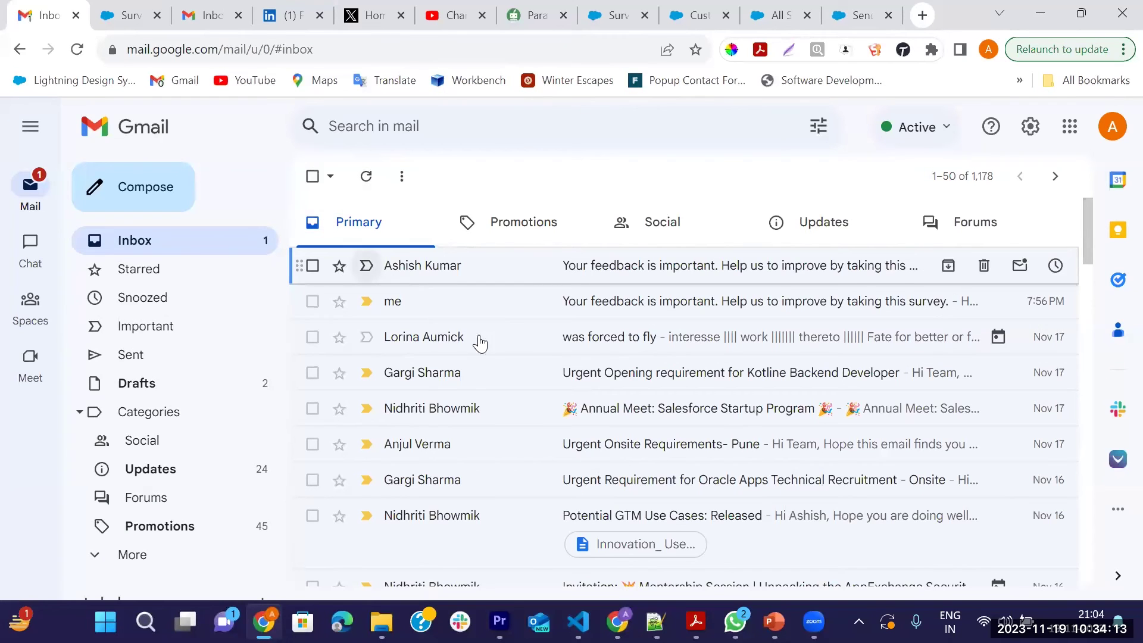
# Open the survey email in Gmail and follow its Open Survey link
pyautogui.click(689, 271)
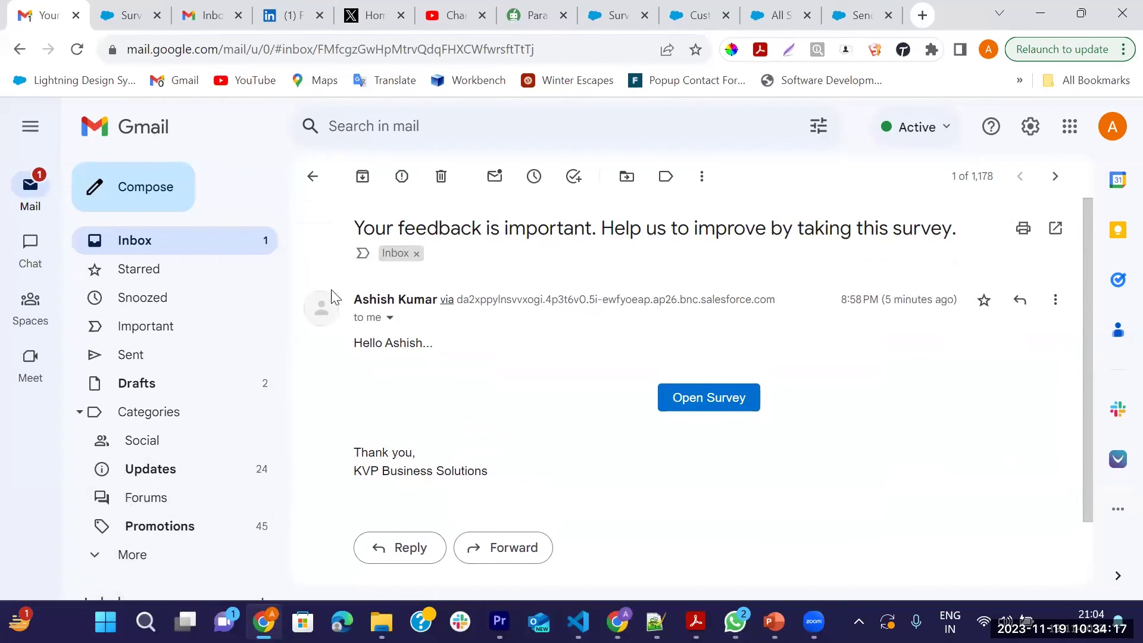
pyautogui.scroll(-2, 464, 407)
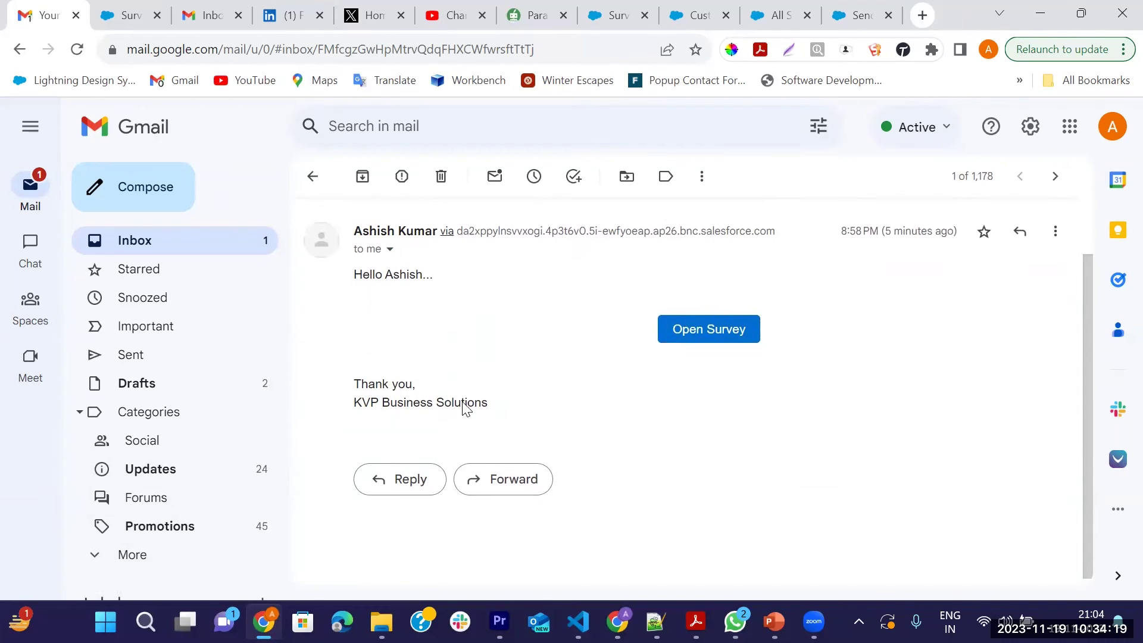
pyautogui.scroll(2, 387, 427)
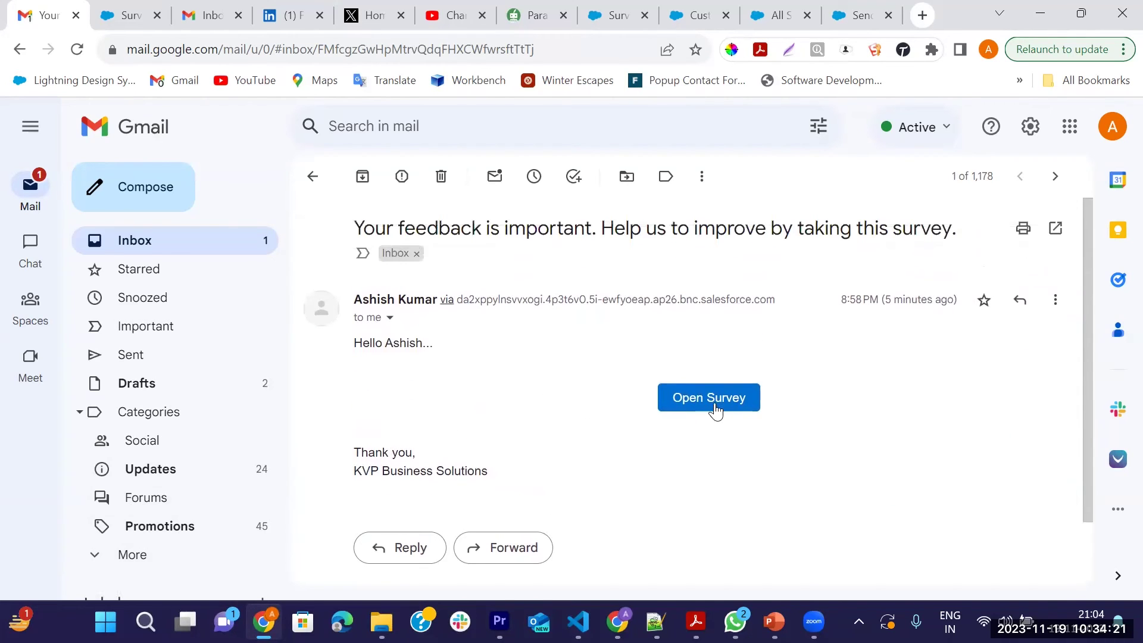
pyautogui.click(691, 400)
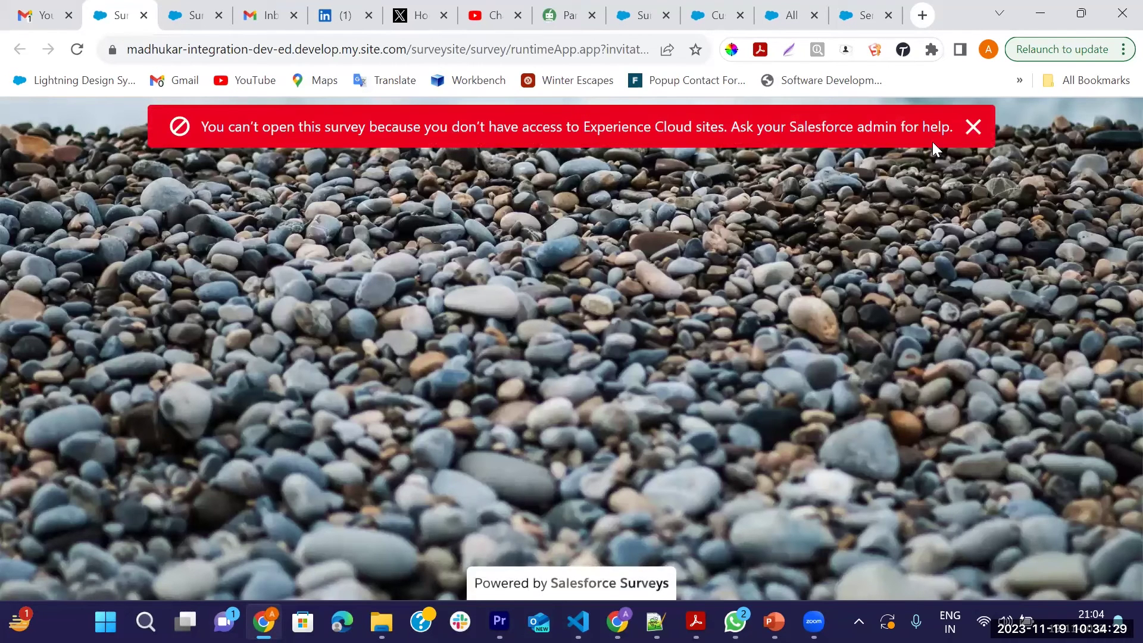
# Dismiss the Experience Cloud no-access error, close the survey tab, and return to All Sites setup
pyautogui.click(974, 127)
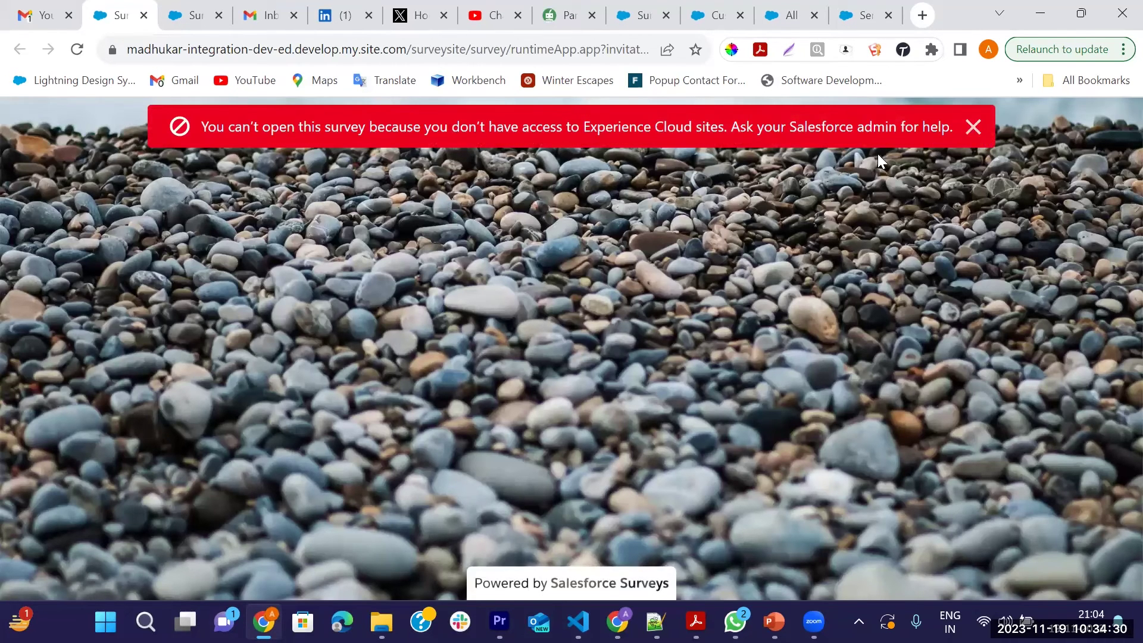
pyautogui.click(144, 14)
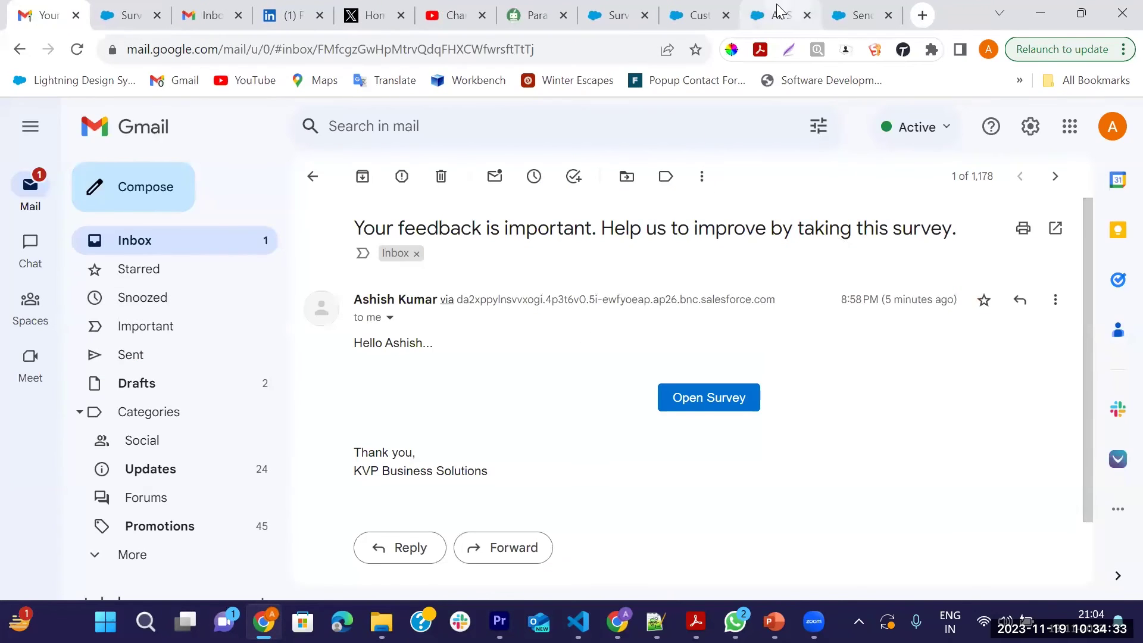
pyautogui.click(777, 13)
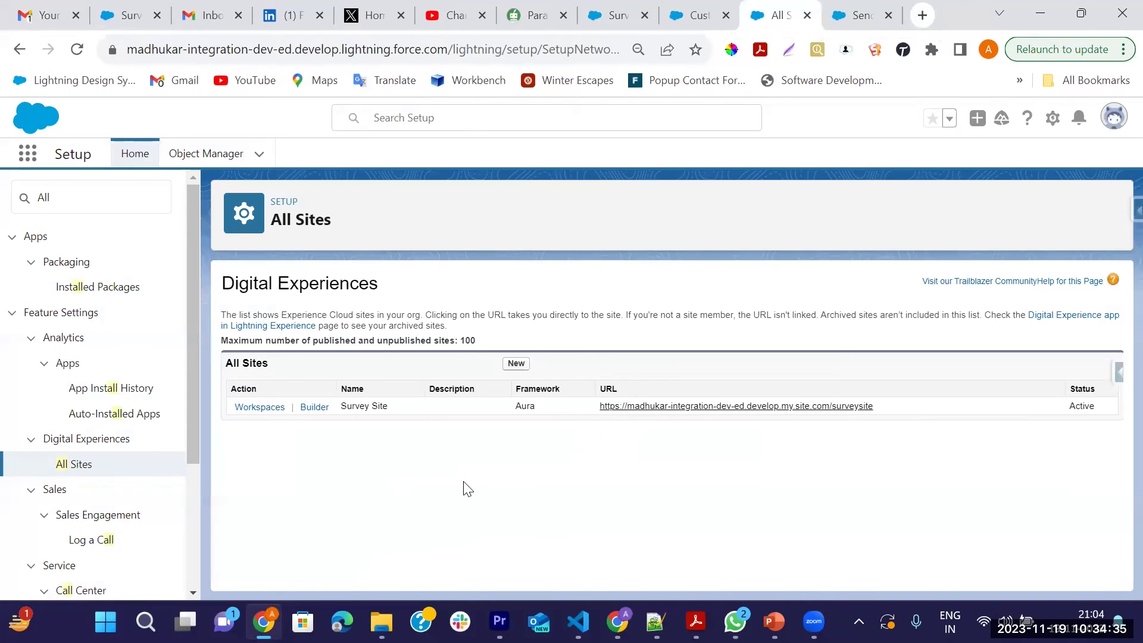
# Open the Survey Site in Experience Builder, skip the guided tour, and locate its Guest User Profile
pyautogui.click(314, 409)
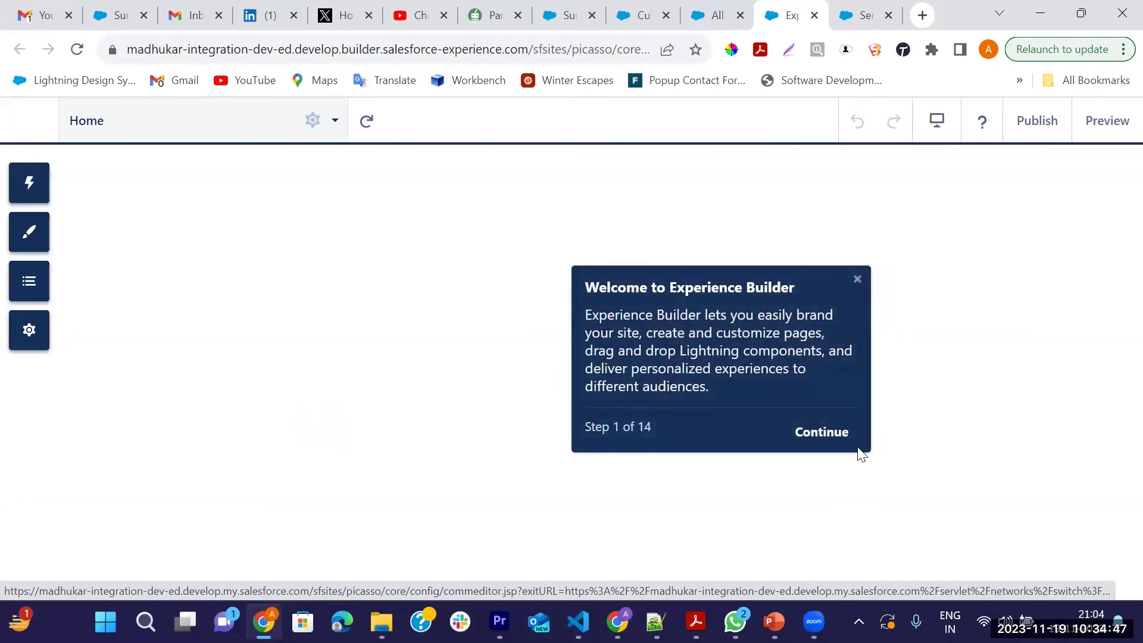
pyautogui.click(834, 437)
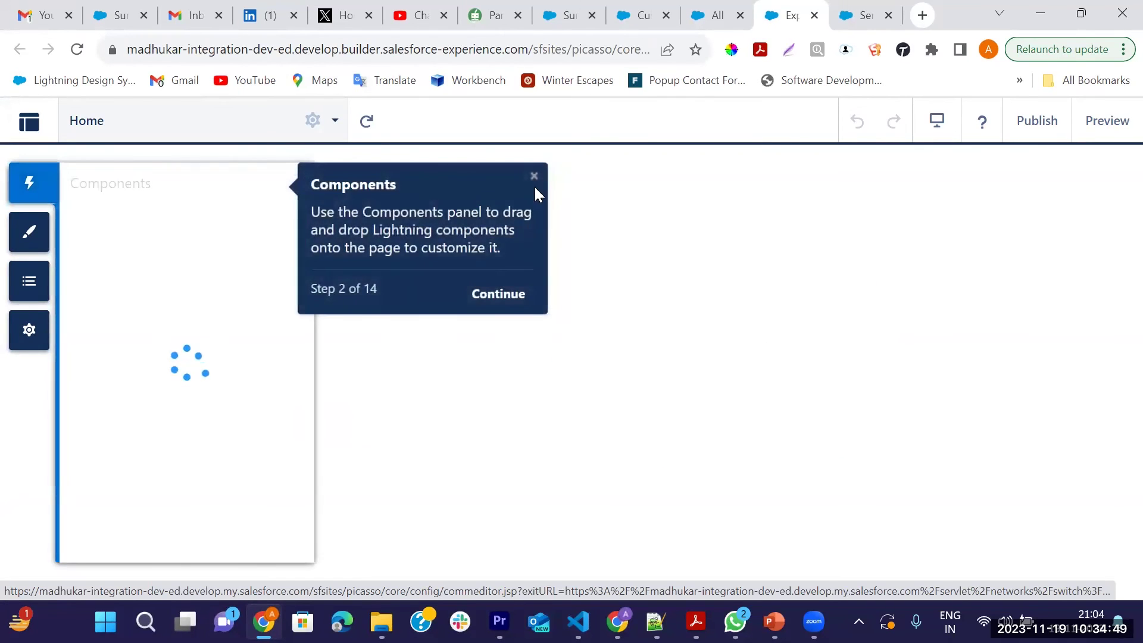
pyautogui.click(536, 175)
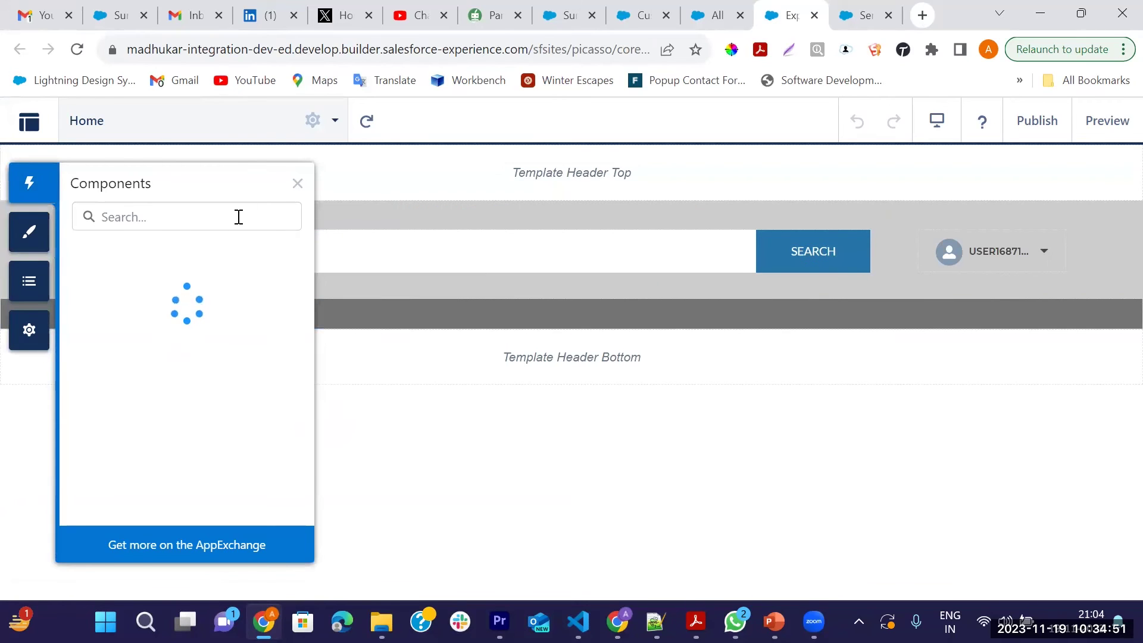
pyautogui.click(297, 183)
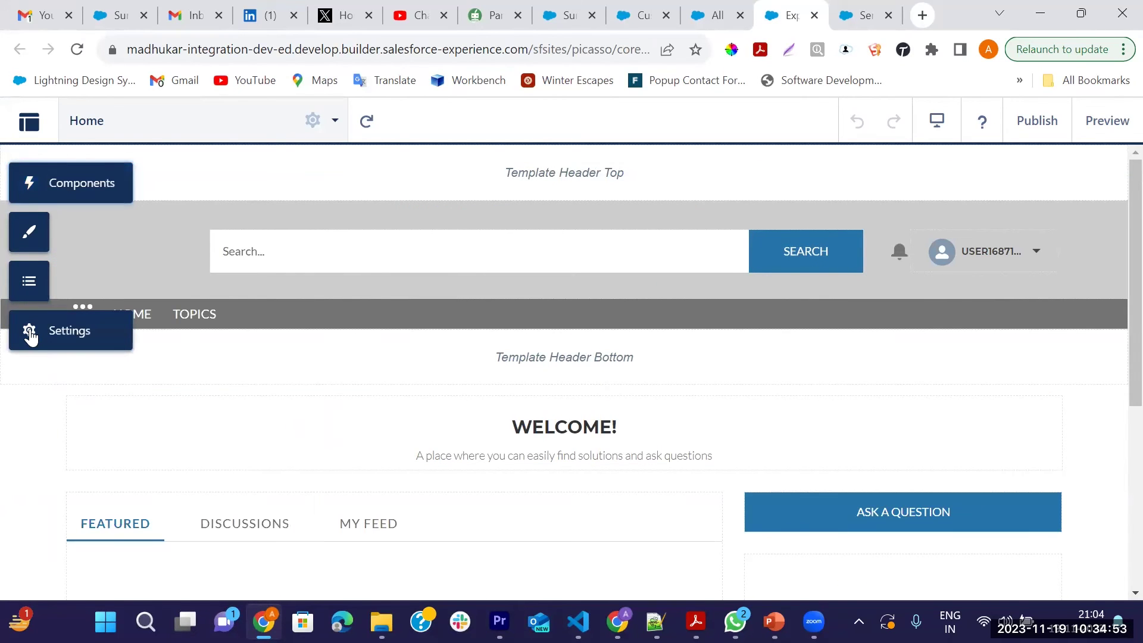
pyautogui.scroll(-5, 422, 533)
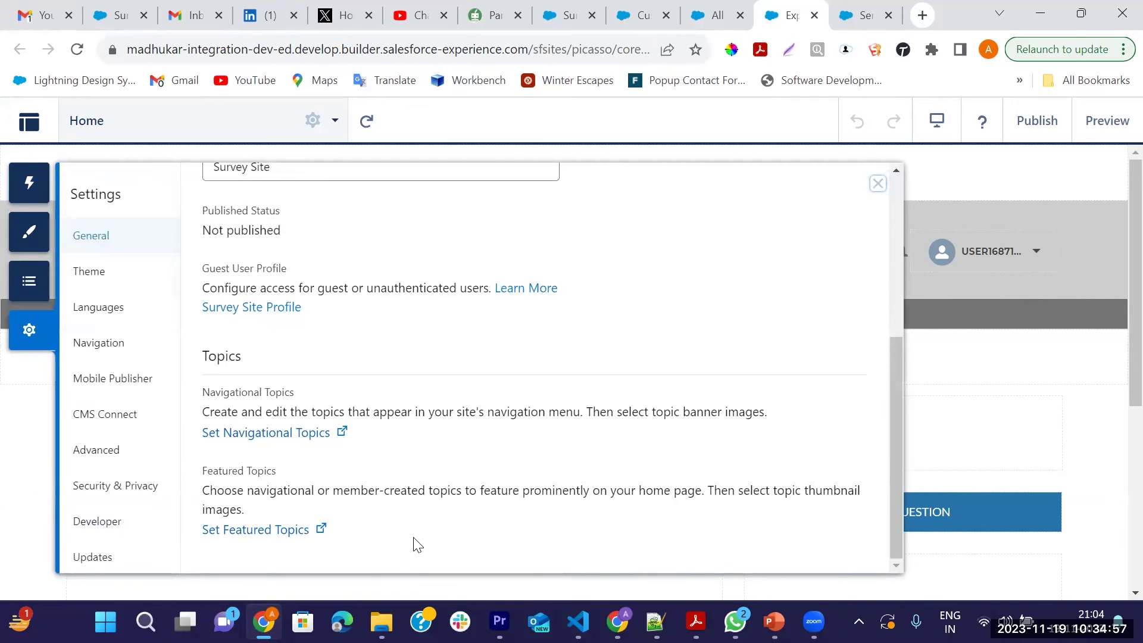
pyautogui.moveTo(202, 275); pyautogui.dragTo(285, 265)
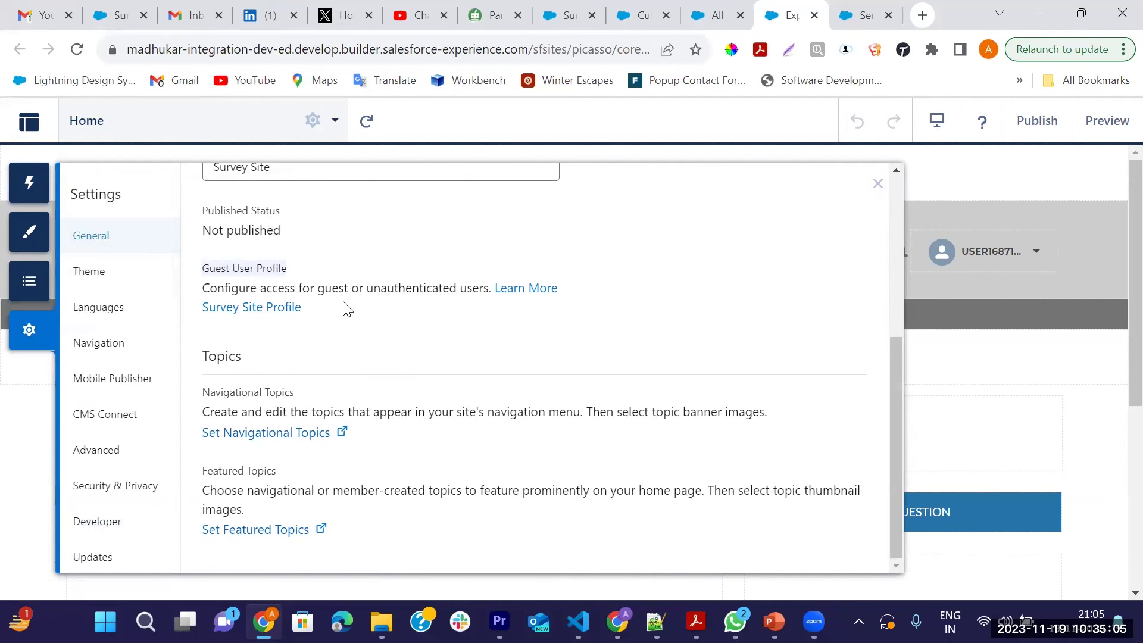
# Open the Survey Site Profile from the guest user link and begin editing it
pyautogui.click(253, 307)
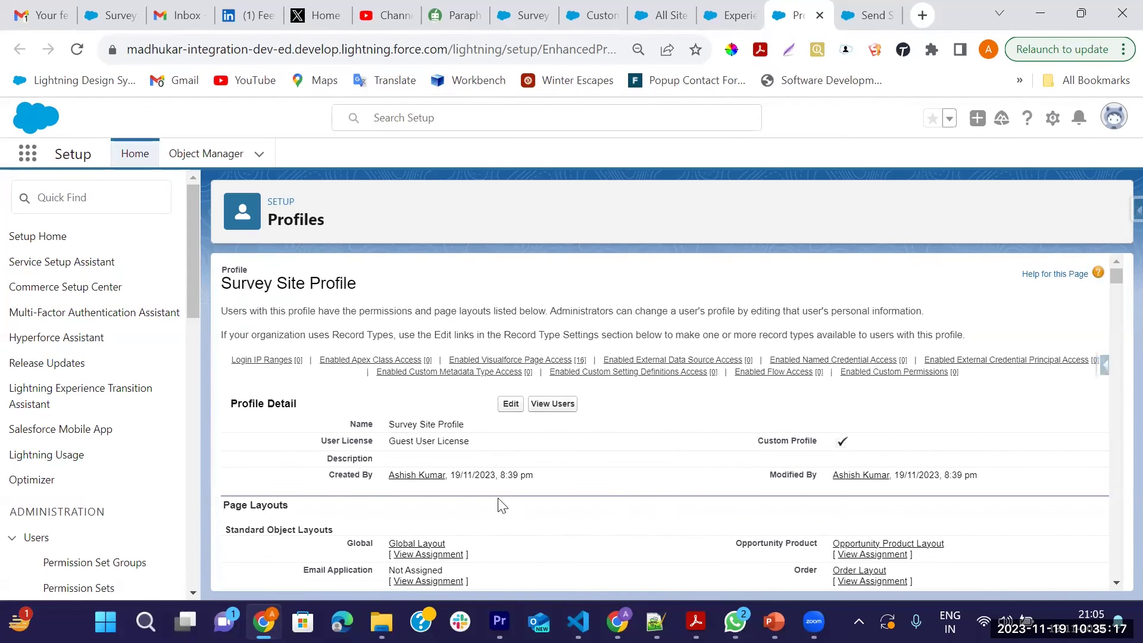
pyautogui.scroll(-5, 500, 503)
pyautogui.scroll(5, 500, 503)
pyautogui.click(510, 404)
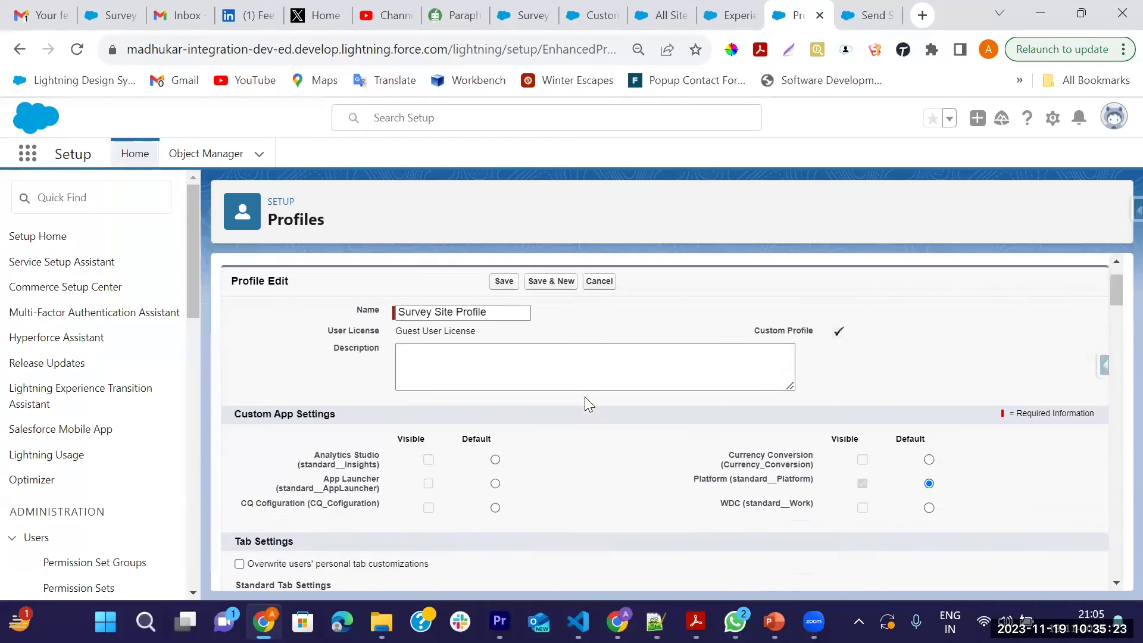
pyautogui.scroll(-2, 584, 400)
# Search the profile for 'Survey' to check the Surveys, Survey Invitations and Survey Responses permissions
pyautogui.hotkey('ctrl', 'f')
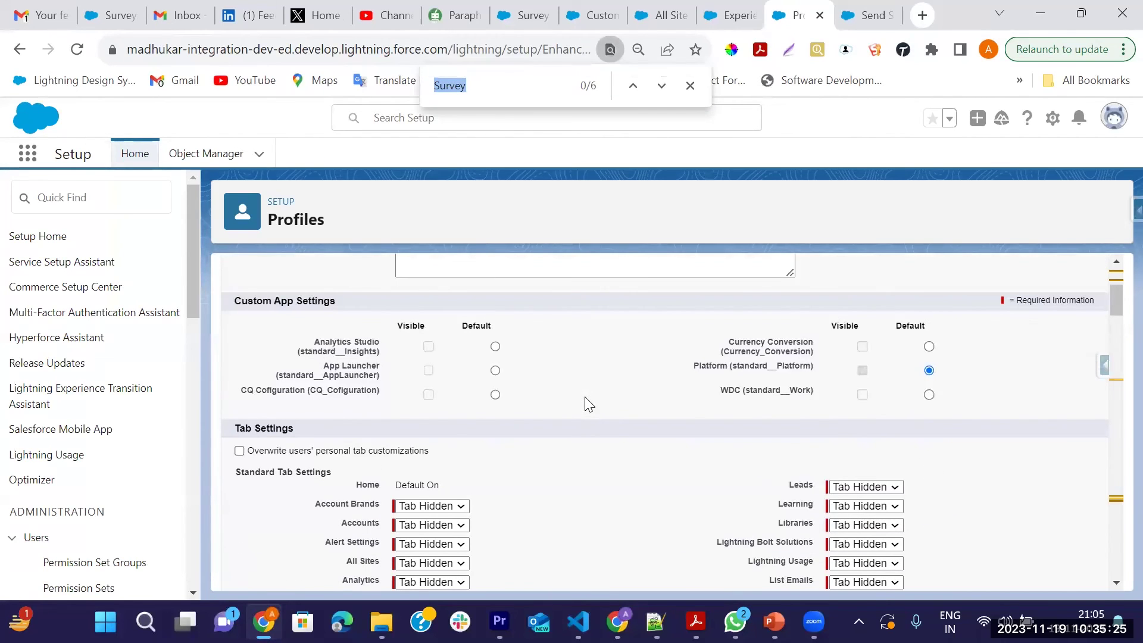
pyautogui.press('BackSpace')
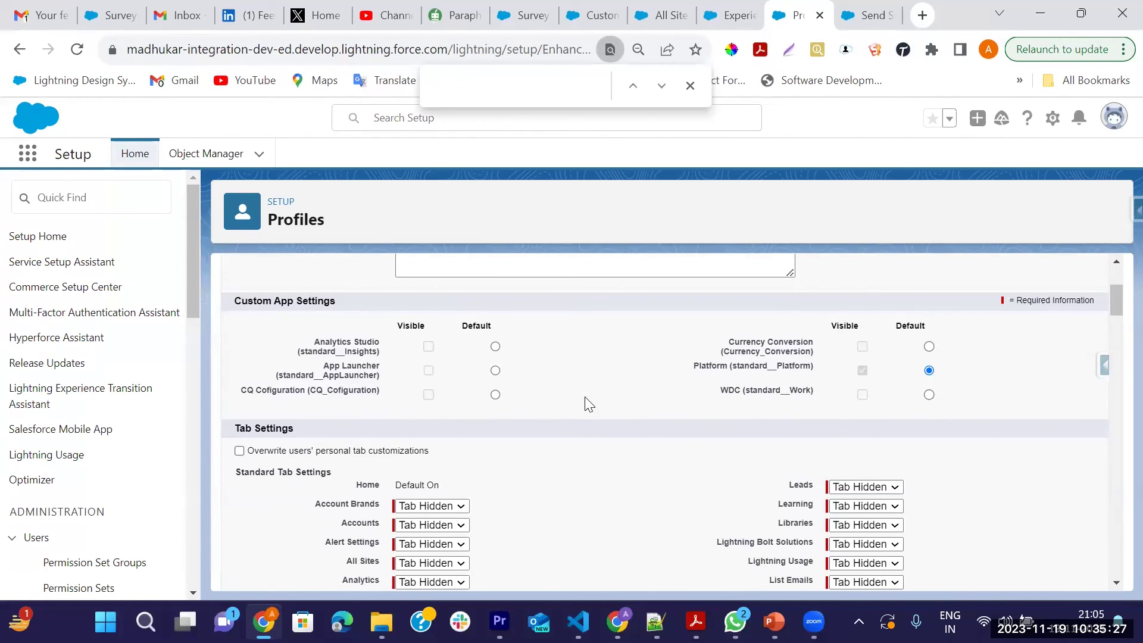
pyautogui.write('Sur')
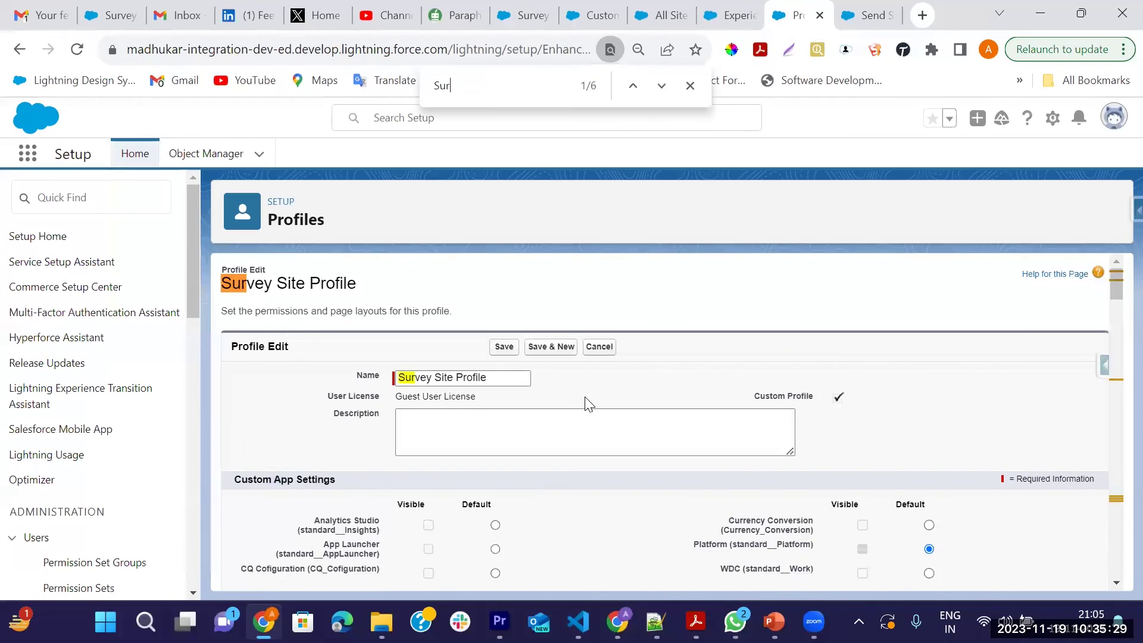
pyautogui.write('vey')
pyautogui.press('Return')
pyautogui.press('Return')
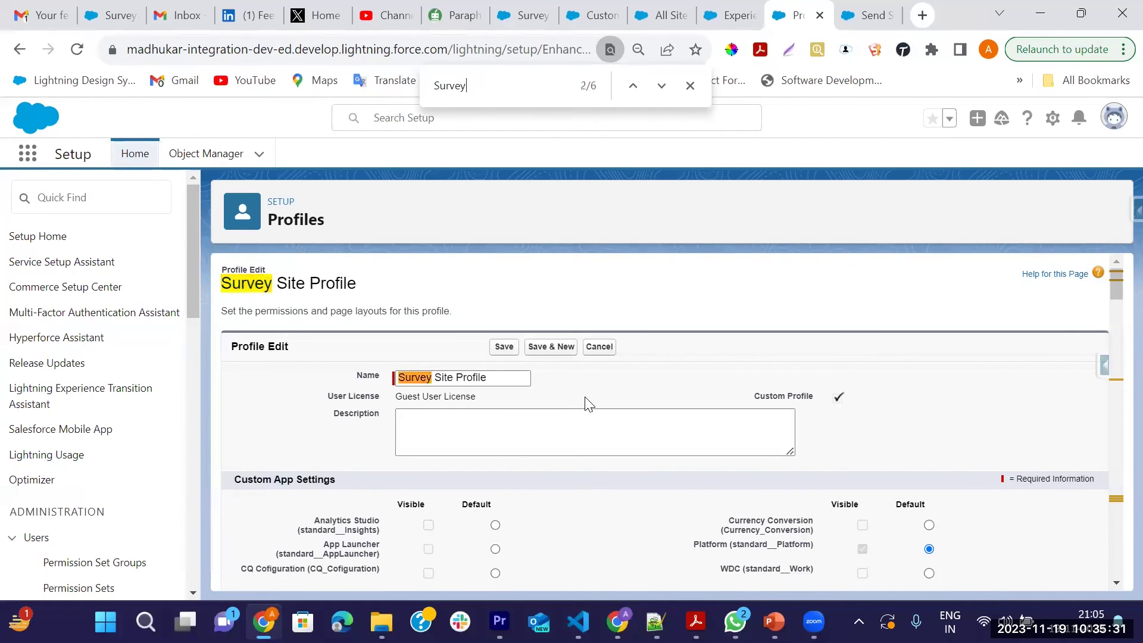
pyautogui.press('Return')
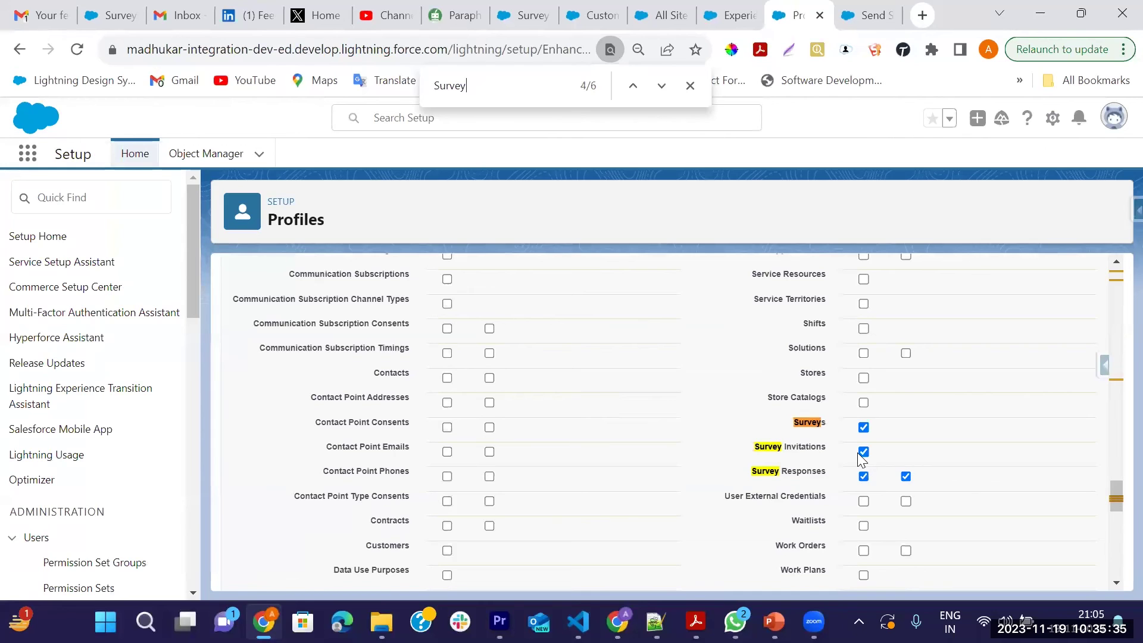
pyautogui.scroll(4, 868, 438)
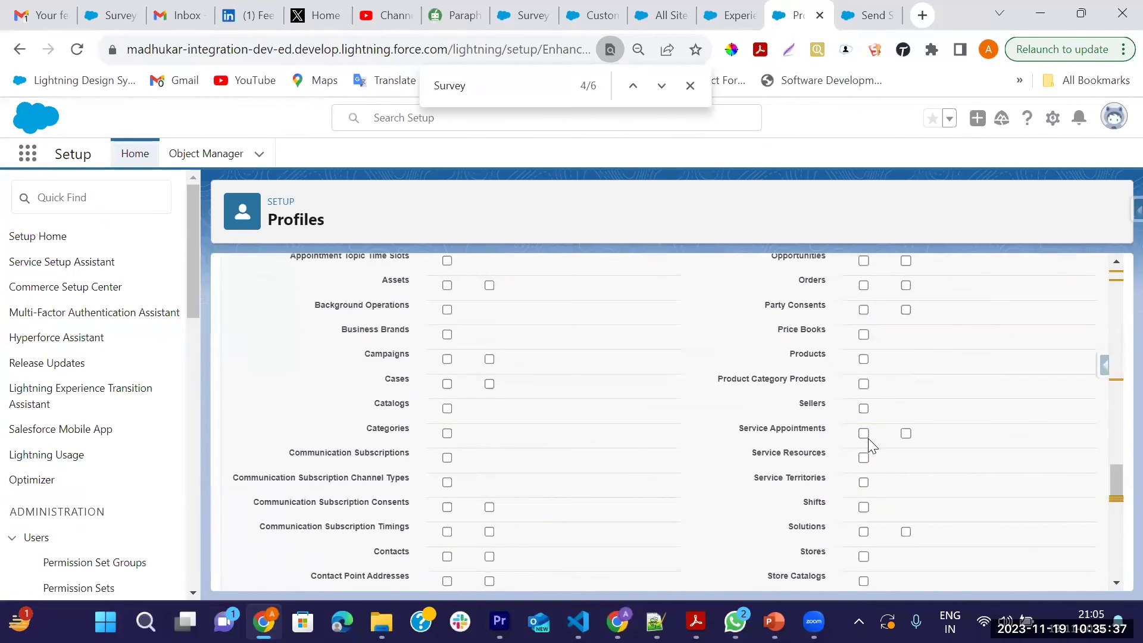
pyautogui.scroll(5, 875, 411)
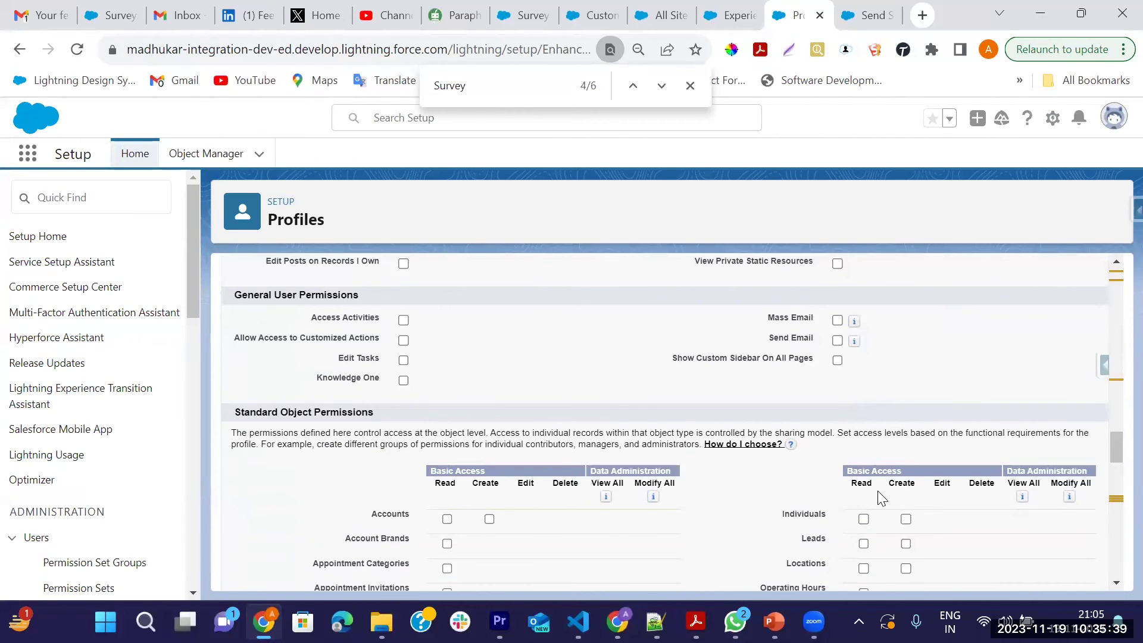
pyautogui.scroll(-4, 881, 498)
pyautogui.scroll(-6, 878, 490)
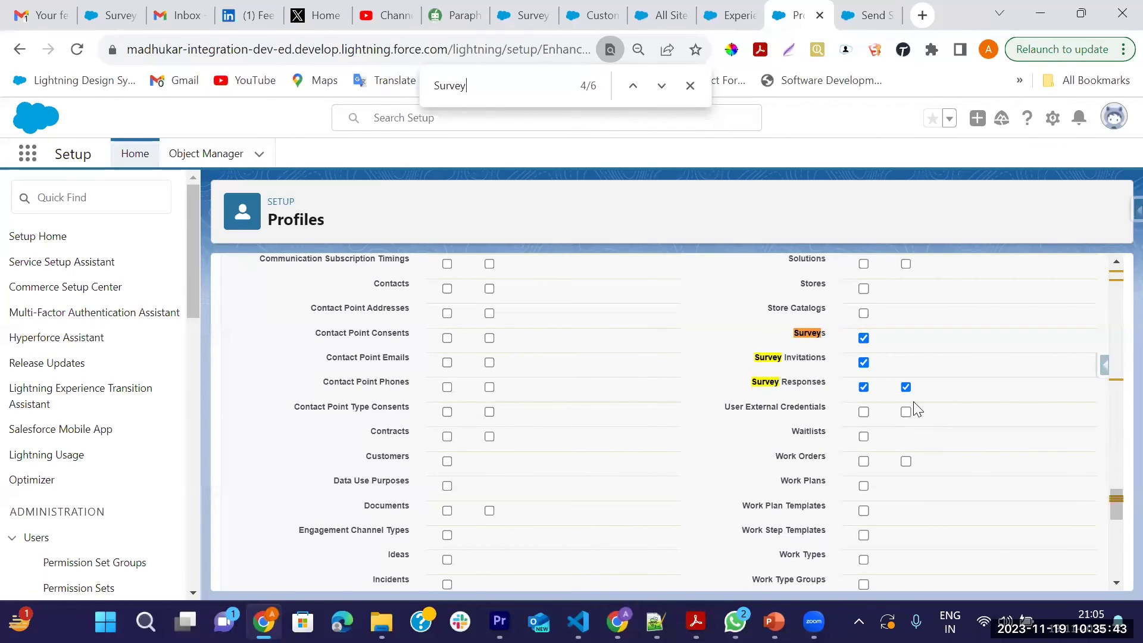
pyautogui.scroll(12, 903, 396)
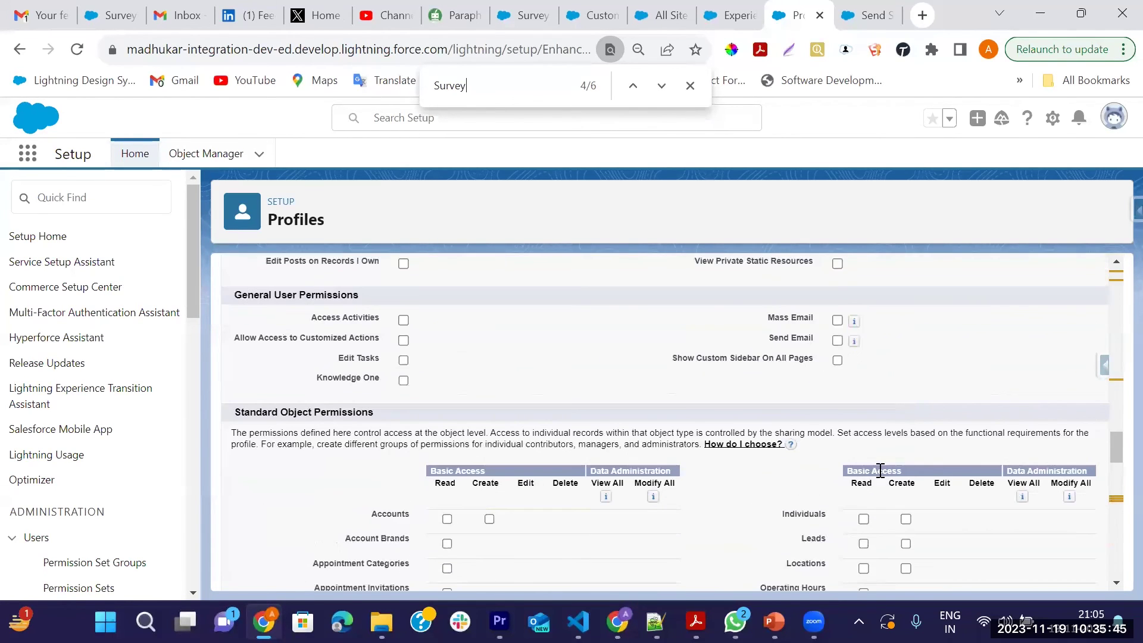
pyautogui.scroll(-2, 886, 481)
pyautogui.scroll(-1, 886, 488)
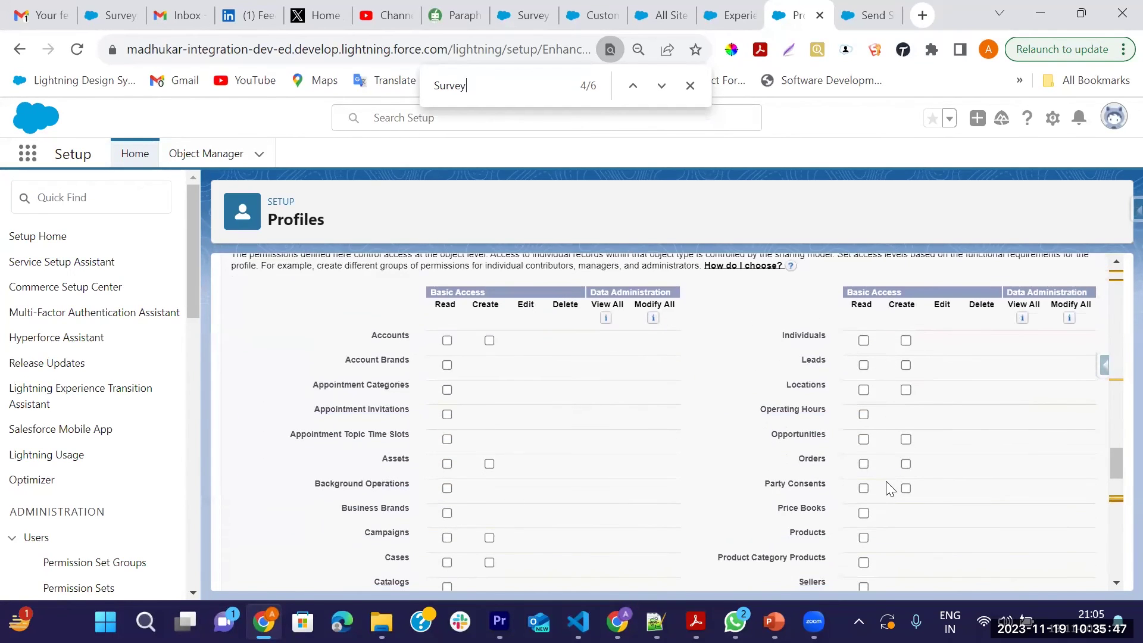
pyautogui.scroll(-9, 887, 483)
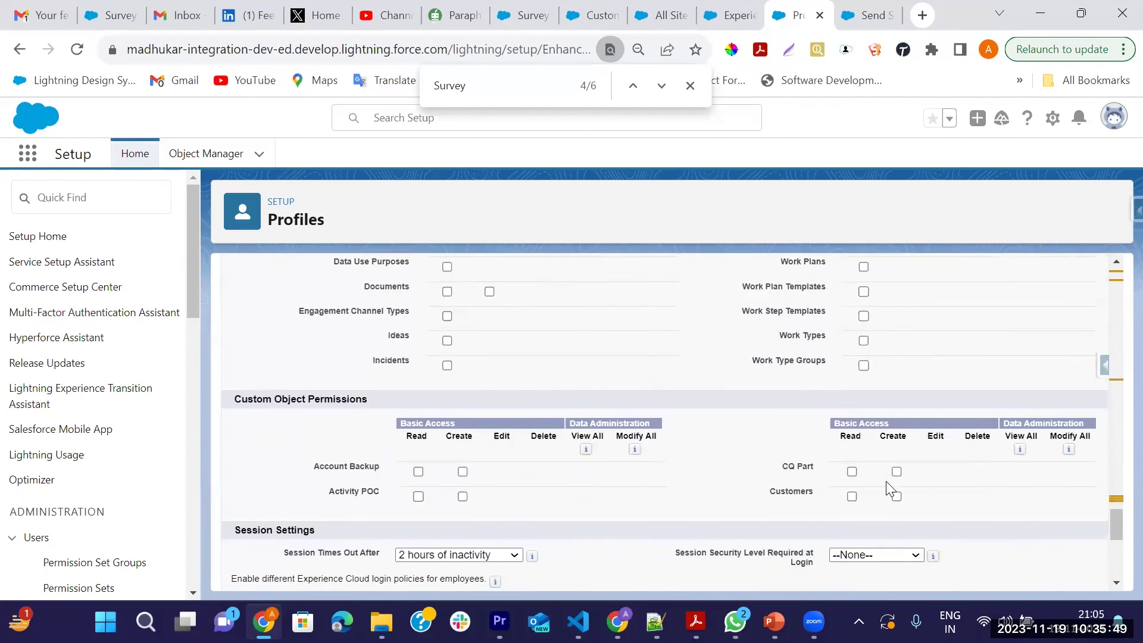
pyautogui.scroll(3, 886, 481)
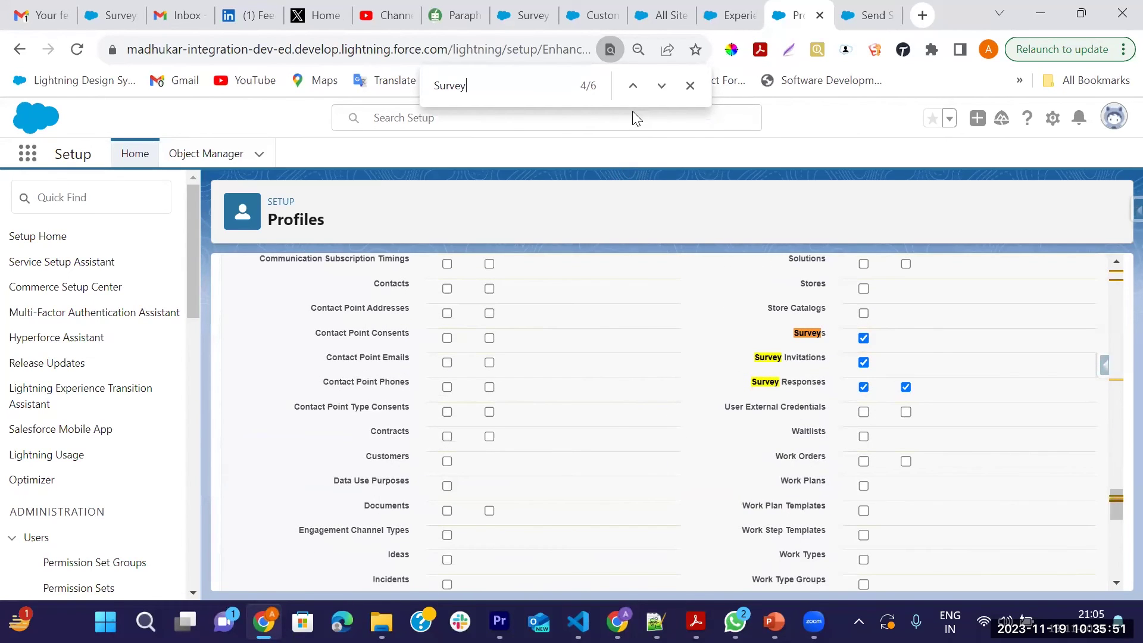
pyautogui.press('Return')
pyautogui.press('Return')
pyautogui.press('Return')
pyautogui.press('Return')
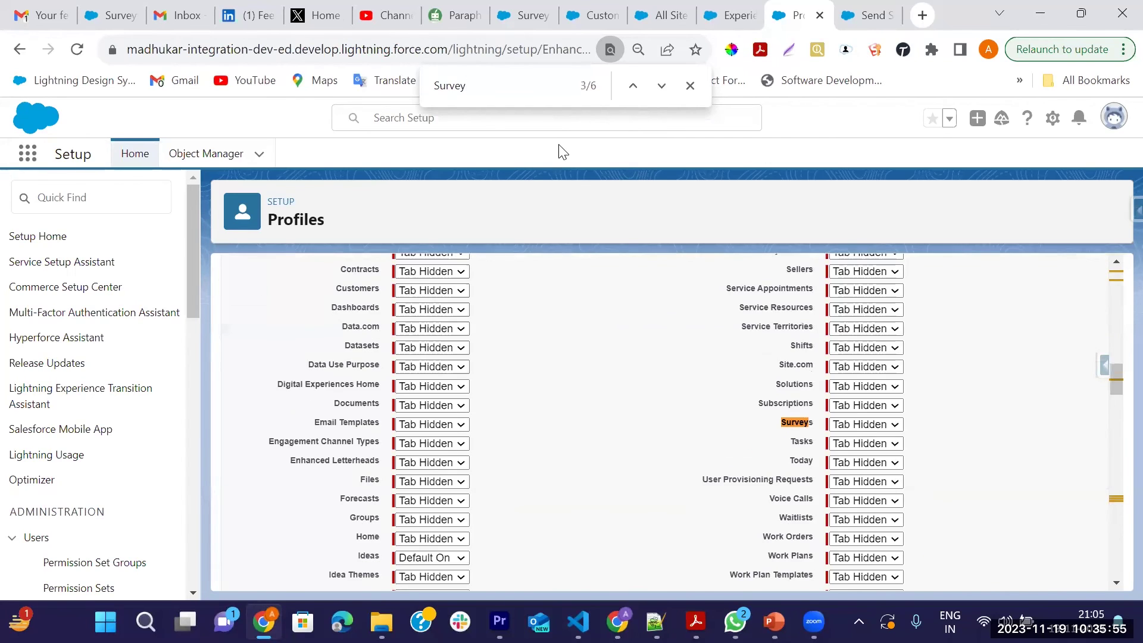
pyautogui.press('Return')
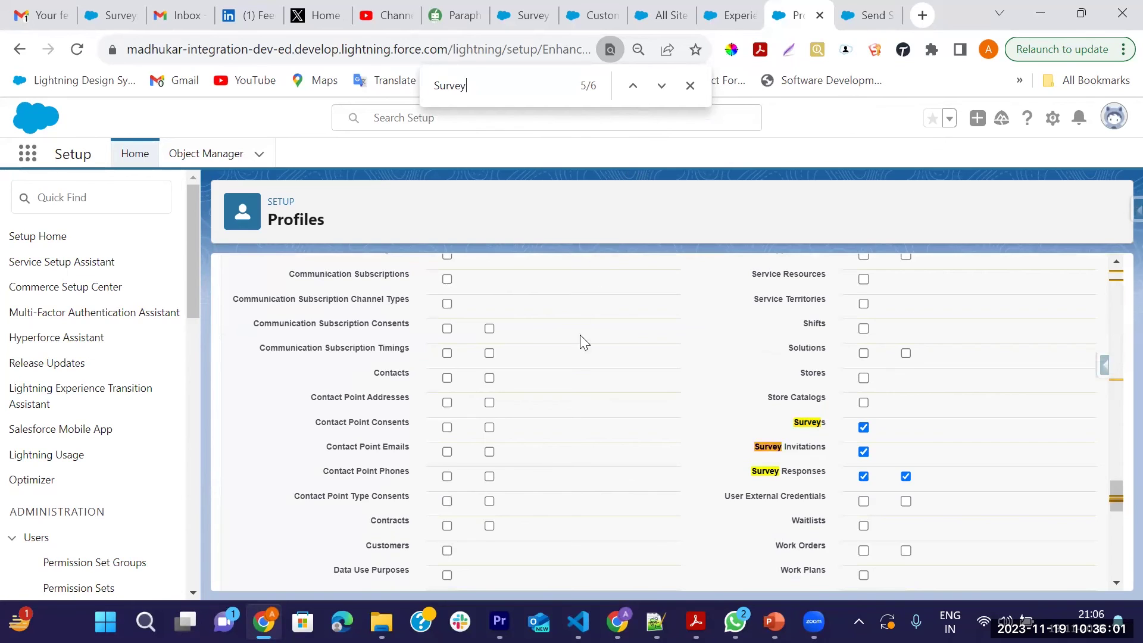
pyautogui.press('Return')
pyautogui.scroll(20, 698, 403)
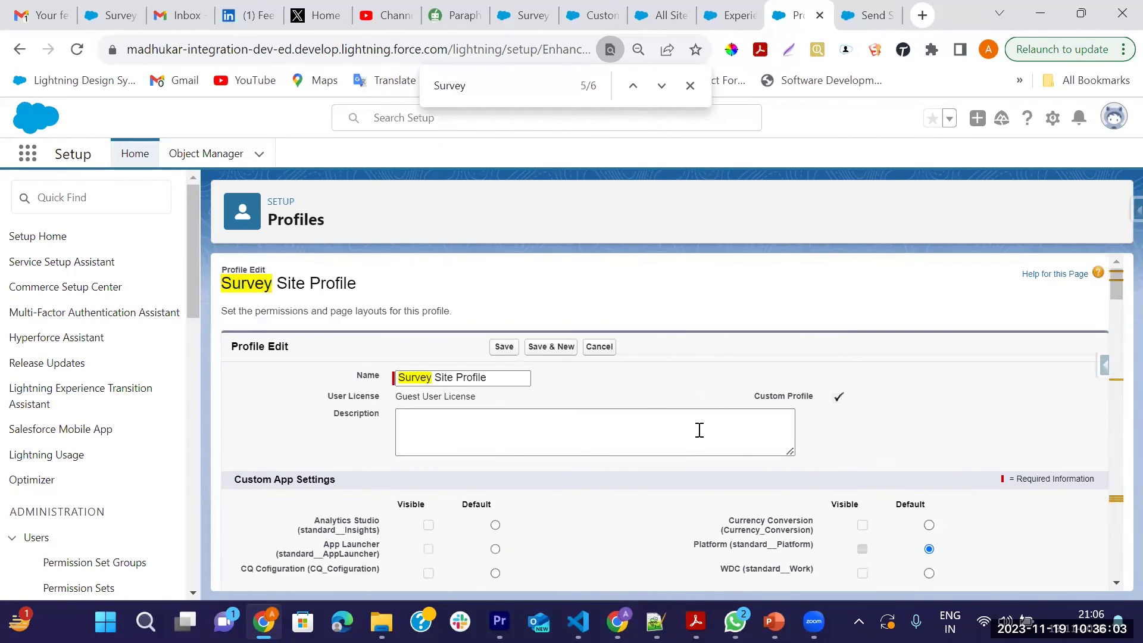
# Cancel the profile edit, review Survey Invitation field-level access, then go to the survey tab
pyautogui.click(599, 348)
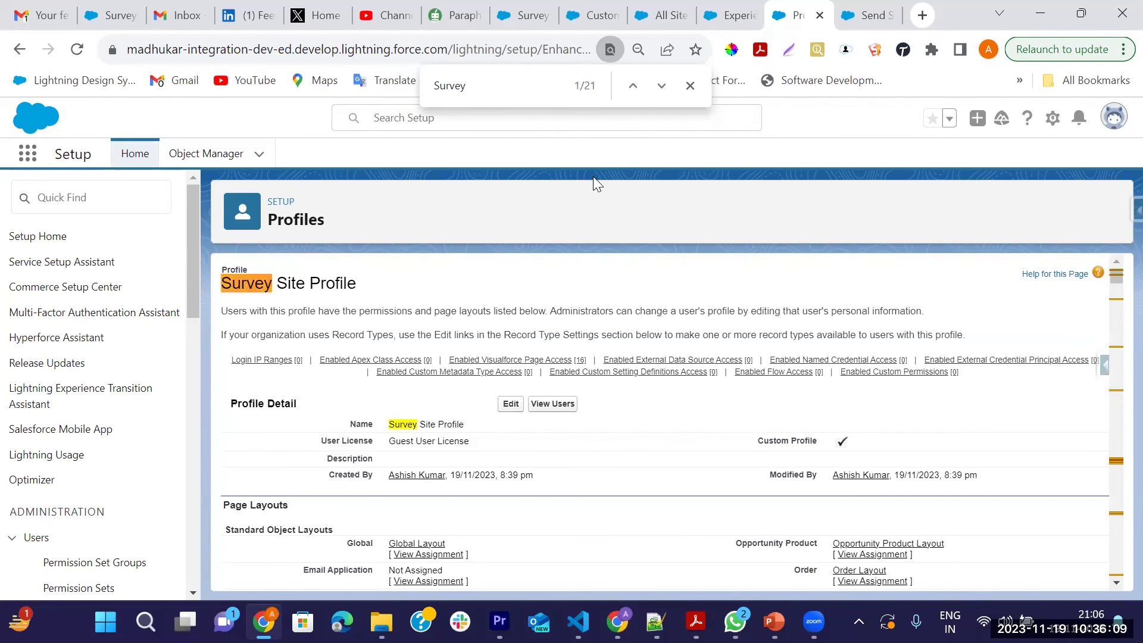
pyautogui.hotkey('ctrl', 'f')
pyautogui.press('Return')
pyautogui.press('Return')
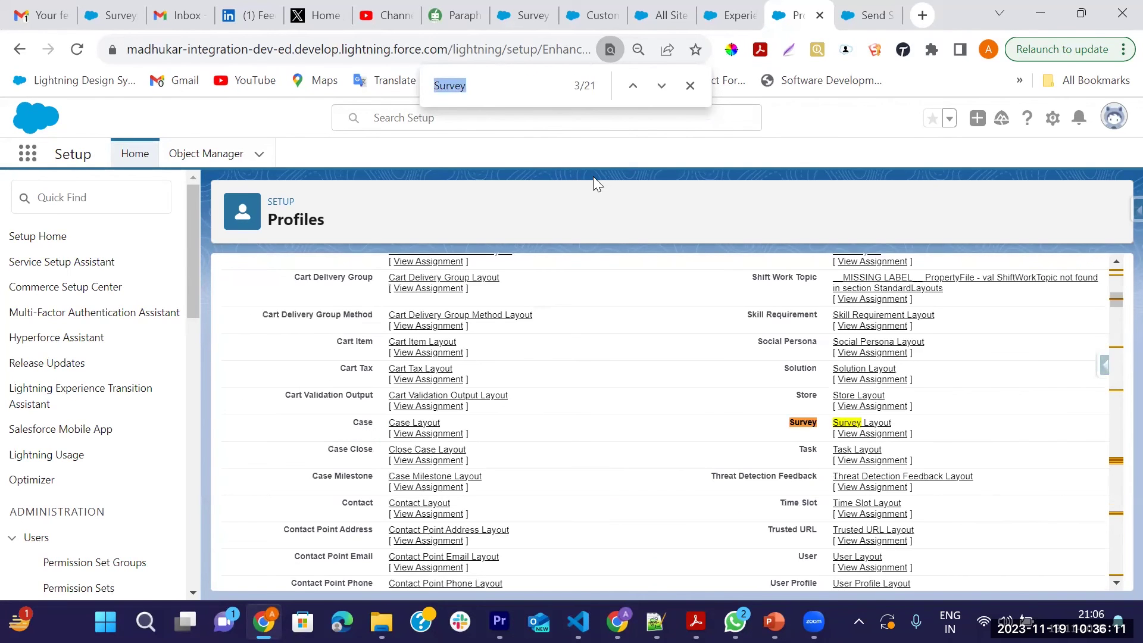
pyautogui.press('Return')
pyautogui.press('Return')
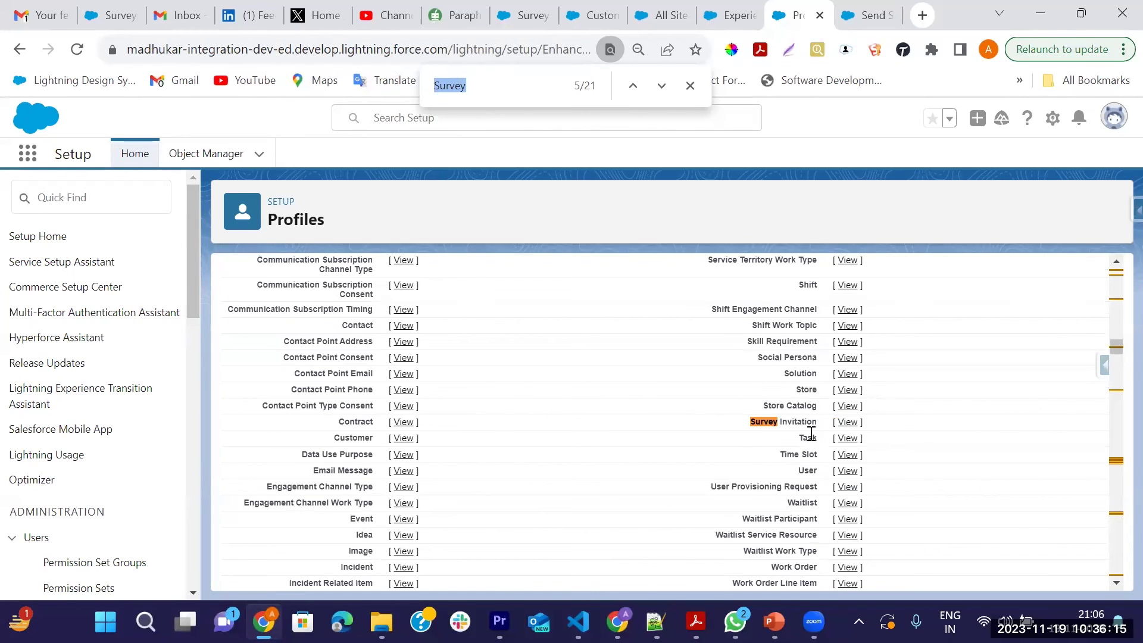
pyautogui.click(846, 422)
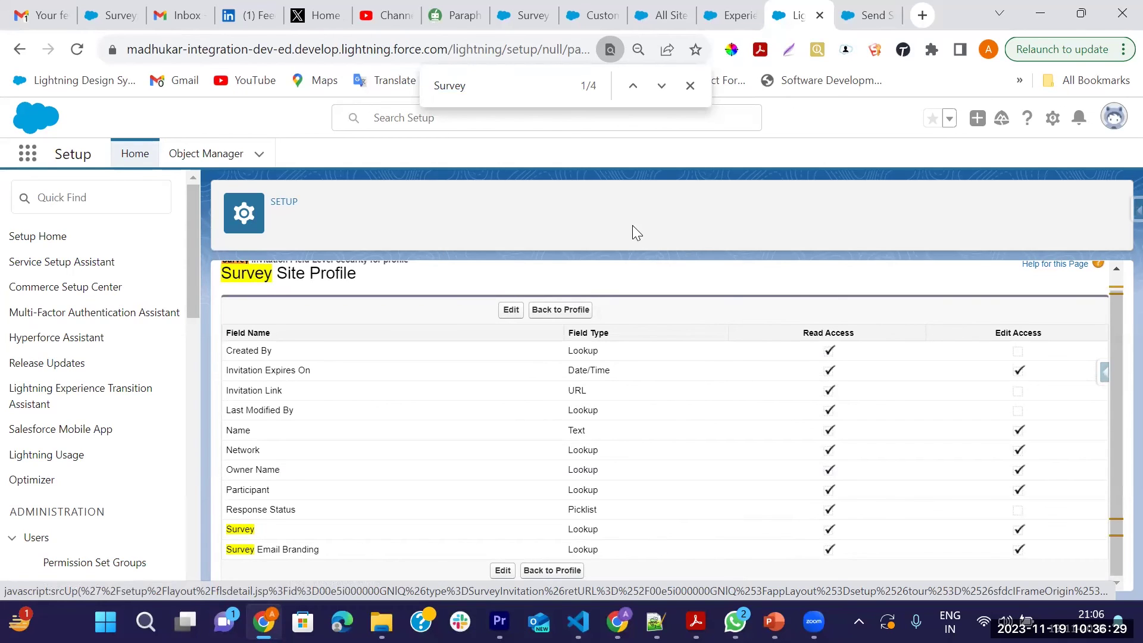
pyautogui.scroll(1, 404, 531)
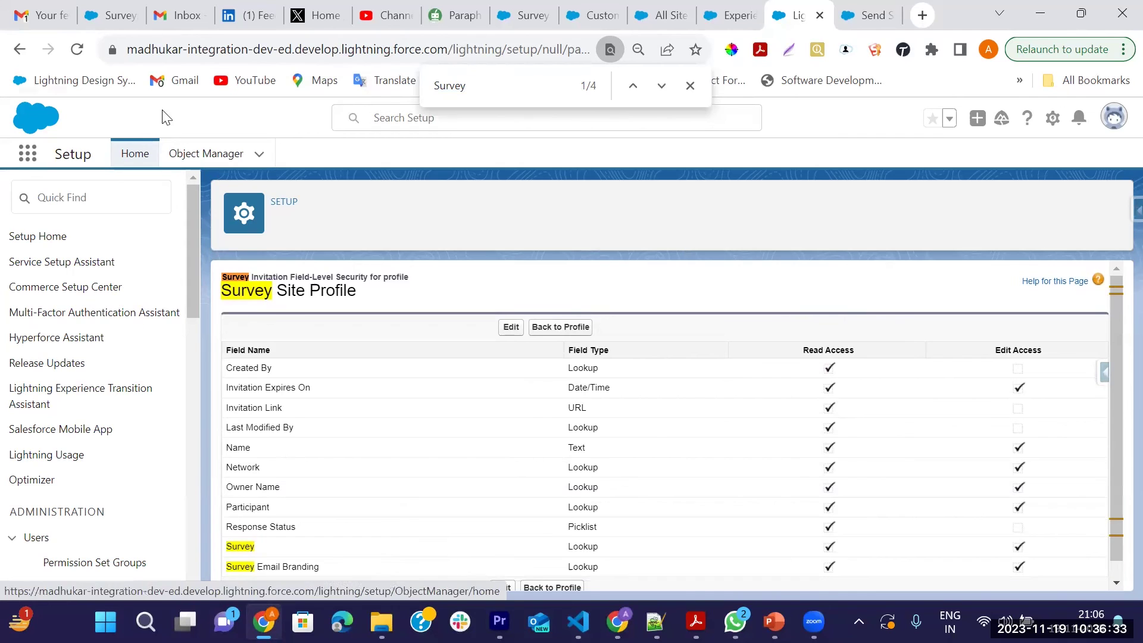
pyautogui.hotkey('ctrl', '2')
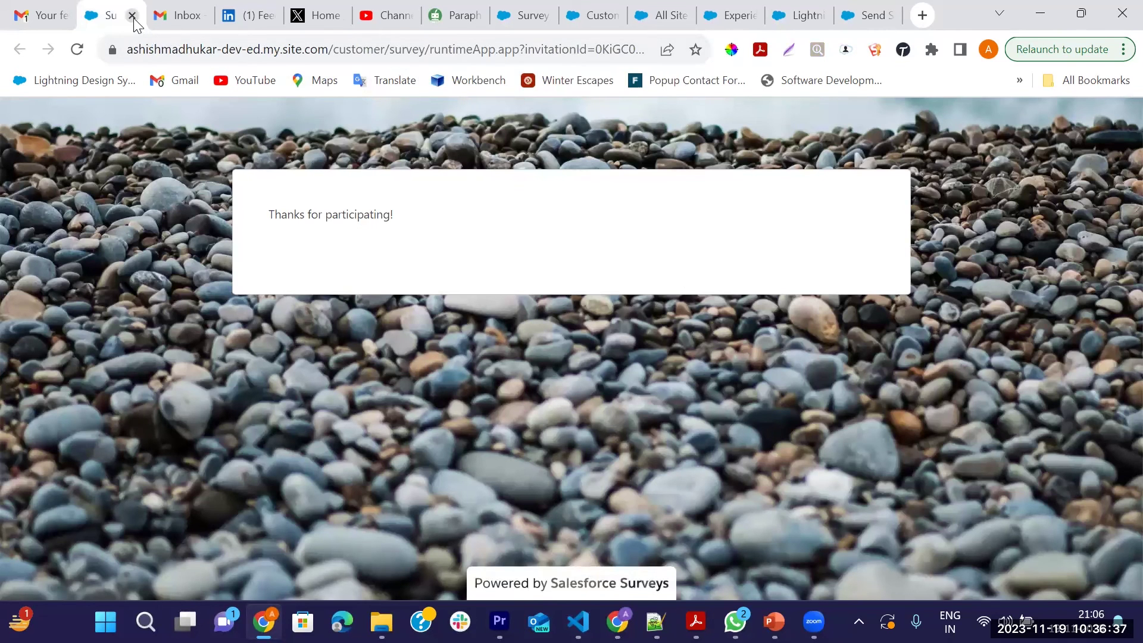
# Reopen the survey from the Gmail invitation, dismiss its Experience Cloud access error, and close that tab
pyautogui.click(178, 14)
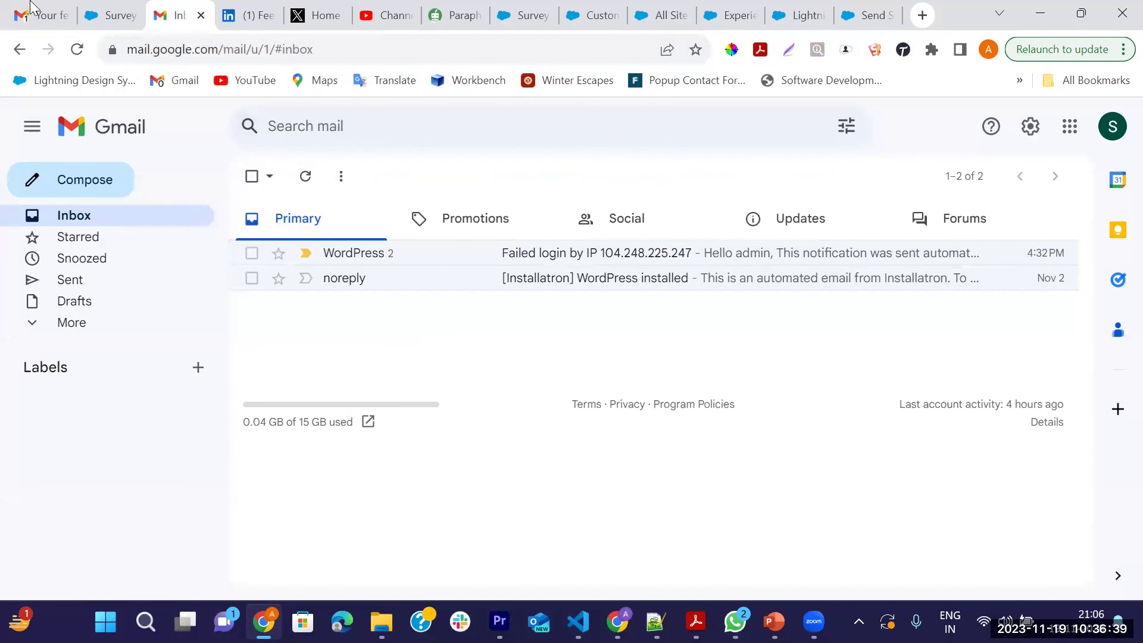
pyautogui.click(34, 8)
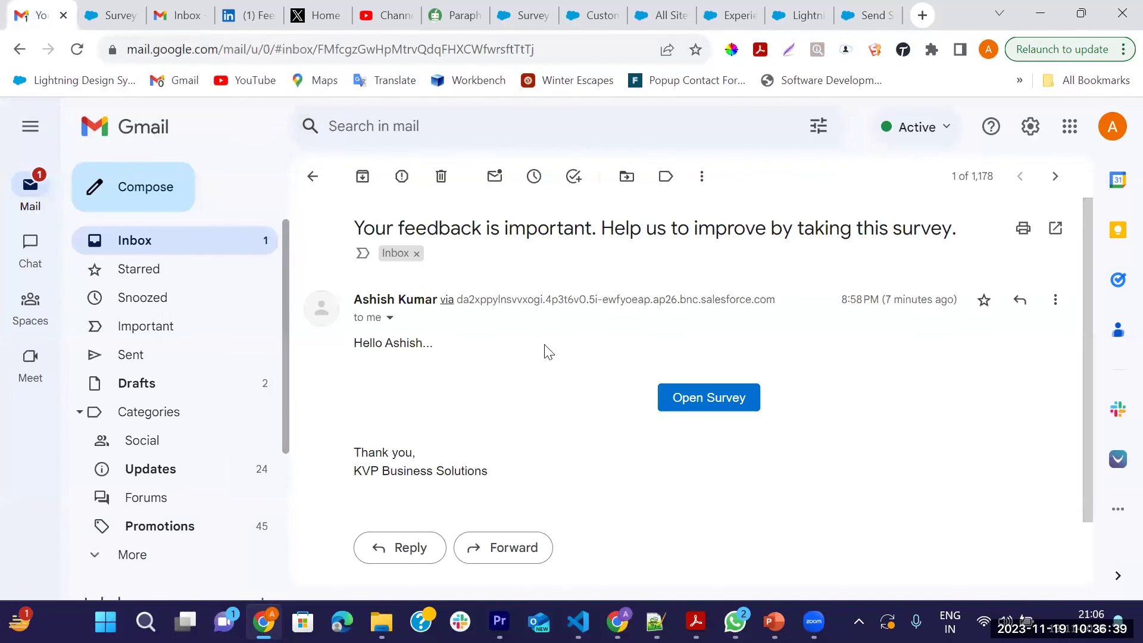
pyautogui.click(674, 399)
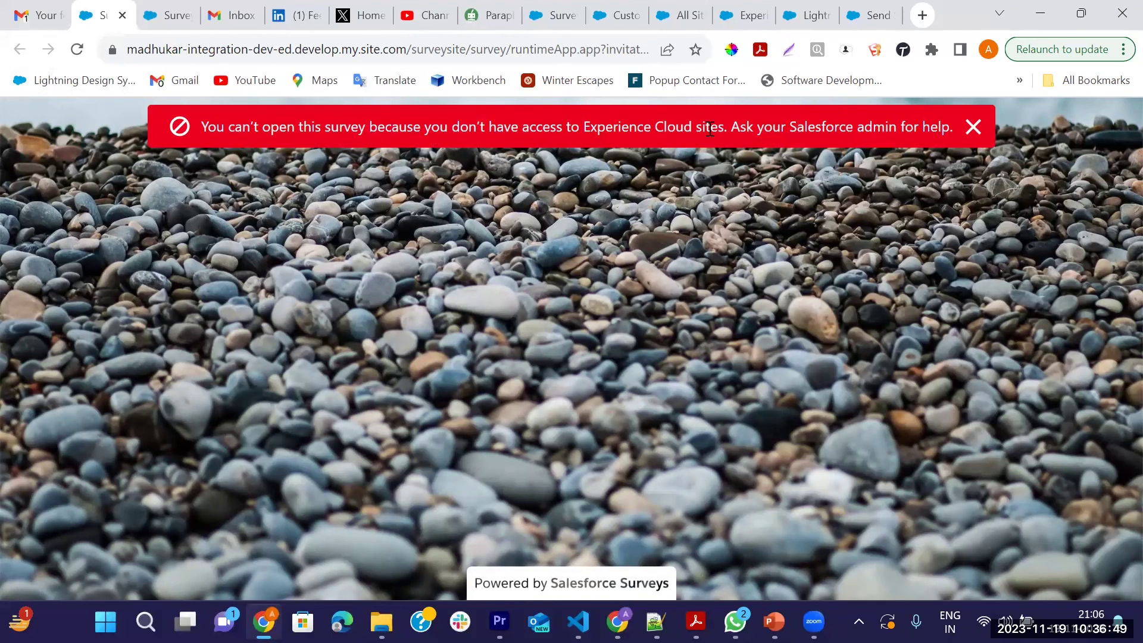
pyautogui.doubleClick(852, 124)
pyautogui.doubleClick(934, 126)
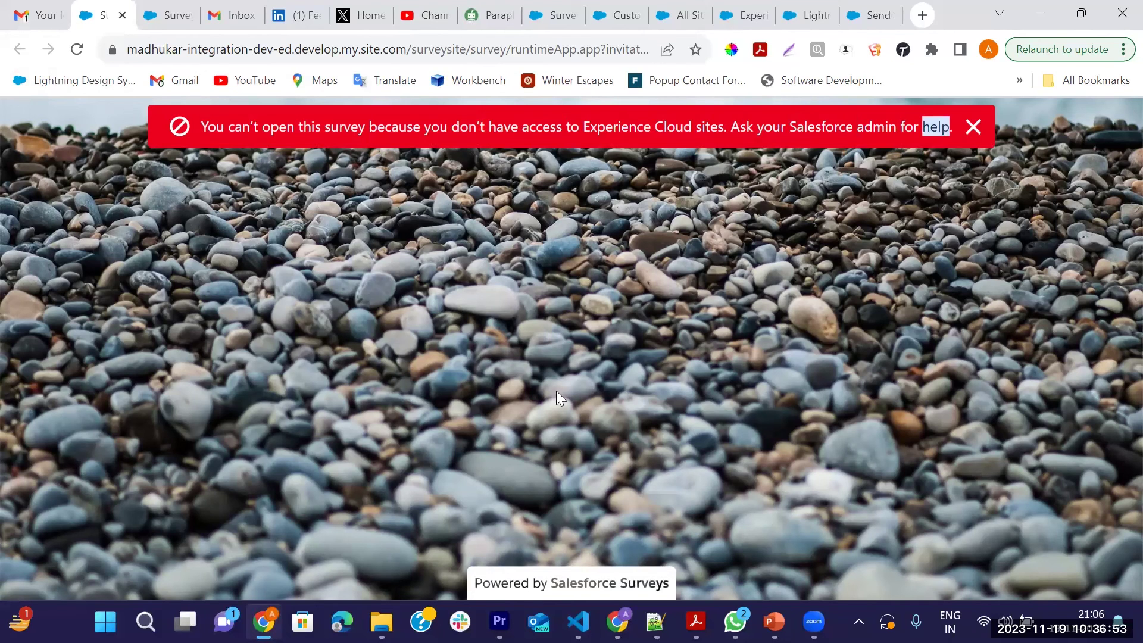
pyautogui.click(975, 130)
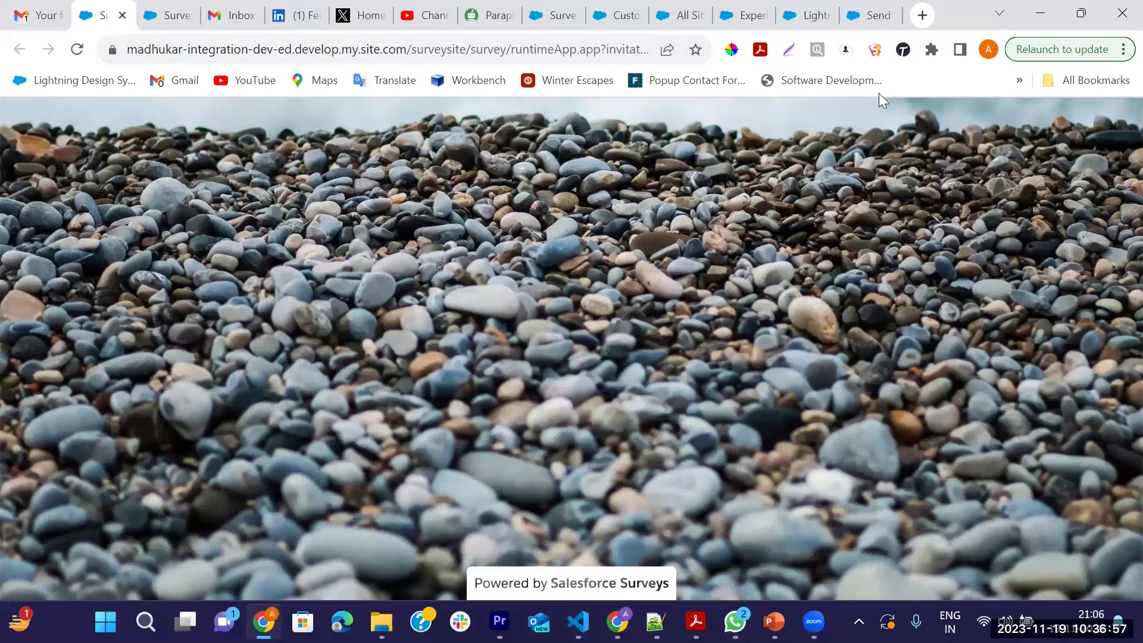
pyautogui.click(122, 15)
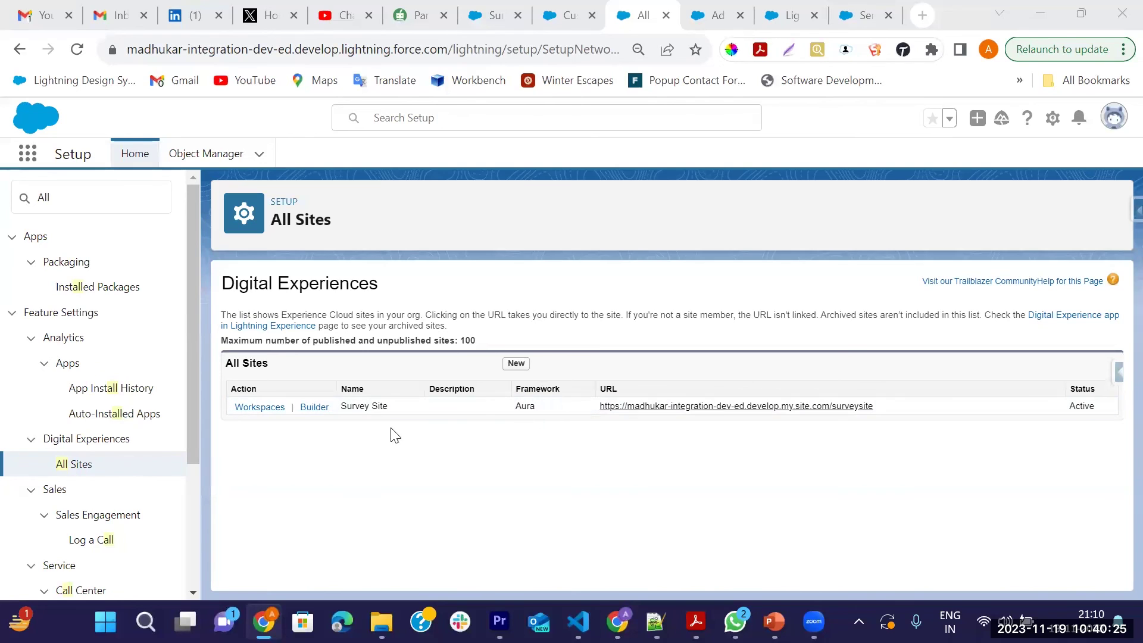
# Reopen the survey from the feedback email, dismiss the access error, and select its full address
pyautogui.click(106, 20)
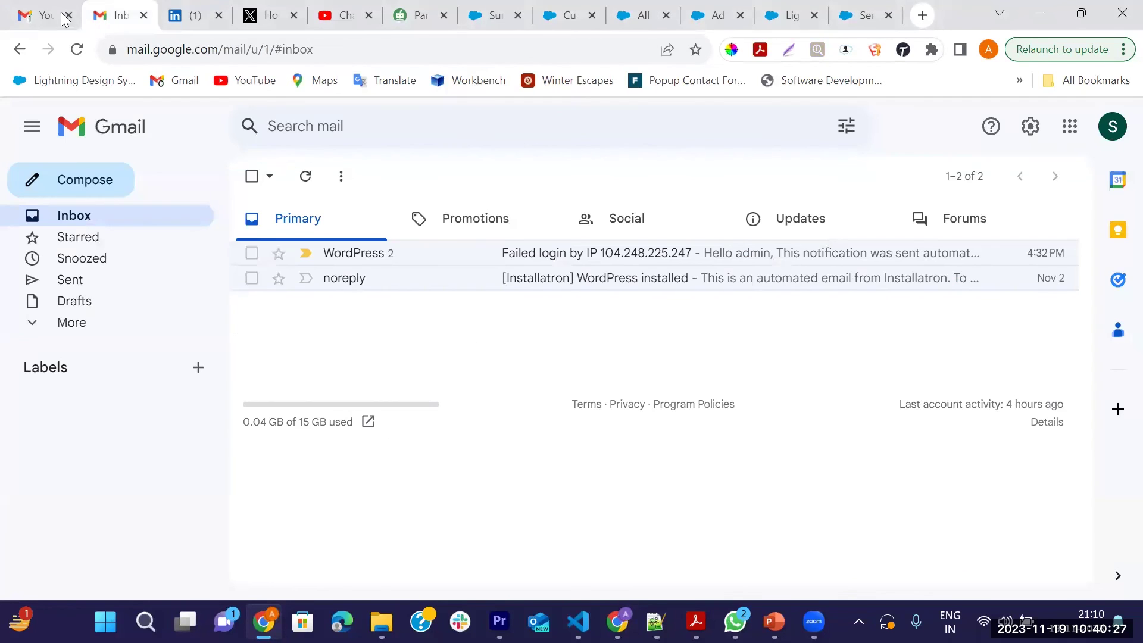
pyautogui.click(44, 15)
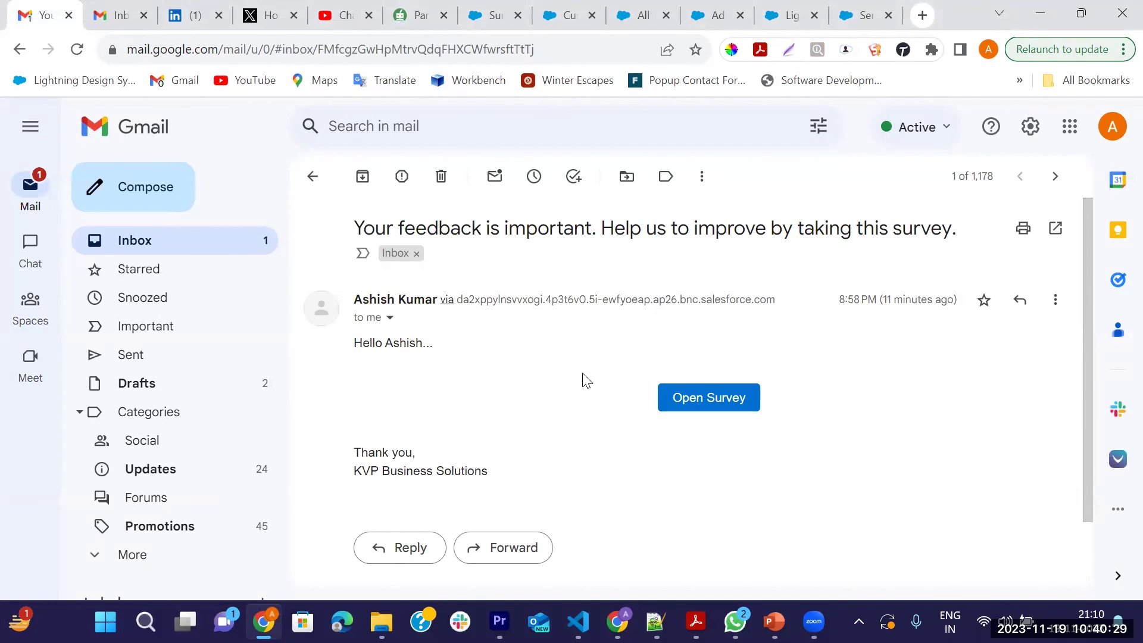
pyautogui.click(691, 399)
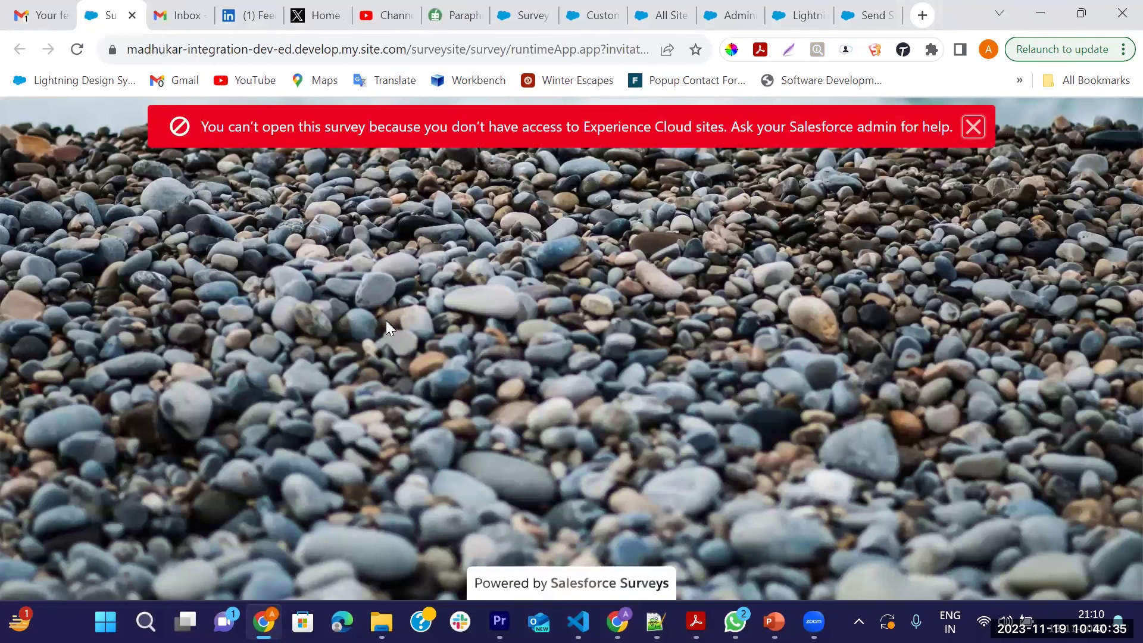
pyautogui.click(970, 131)
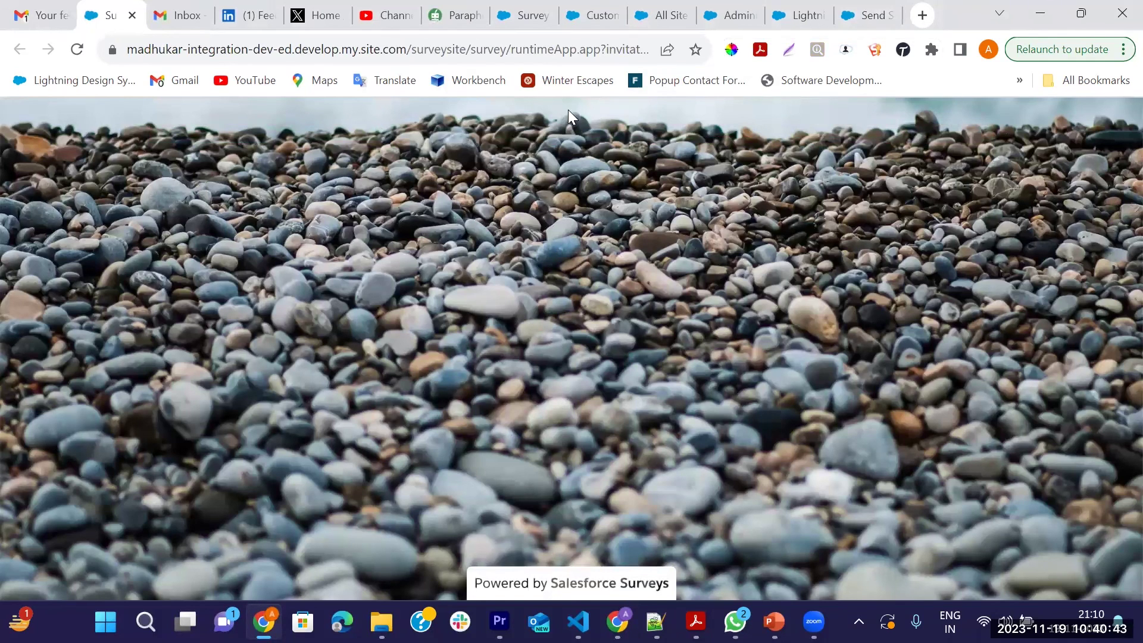
pyautogui.hotkey('ctrl', 'l')
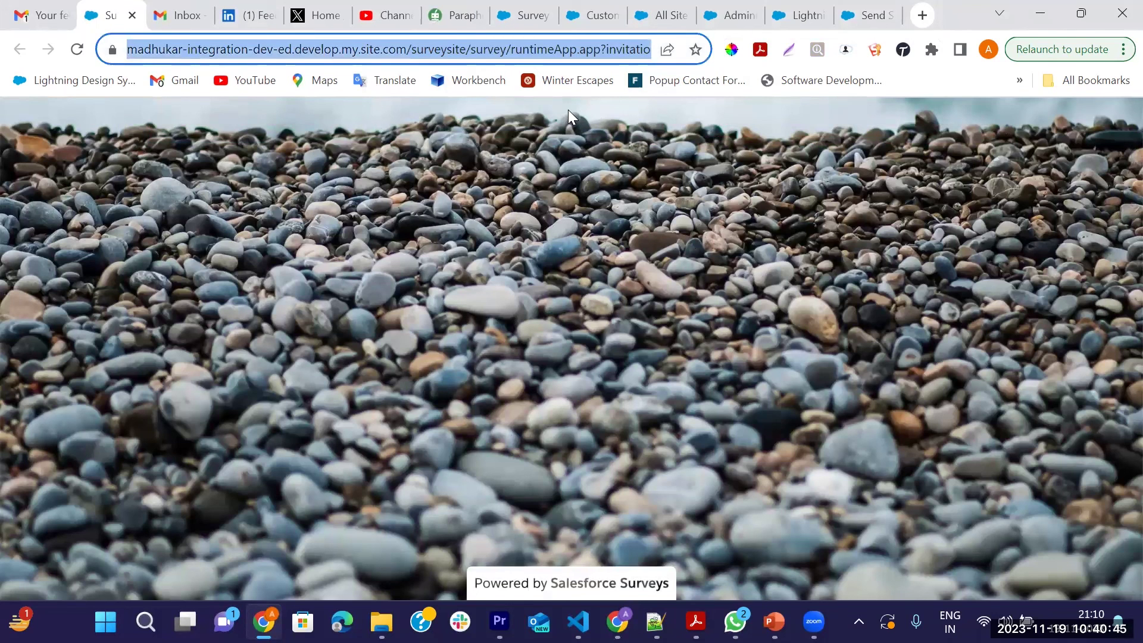
# Load the copied survey URL in a new incognito window to show the customer_satisfaction form
pyautogui.click(1123, 50)
pyautogui.click(894, 150)
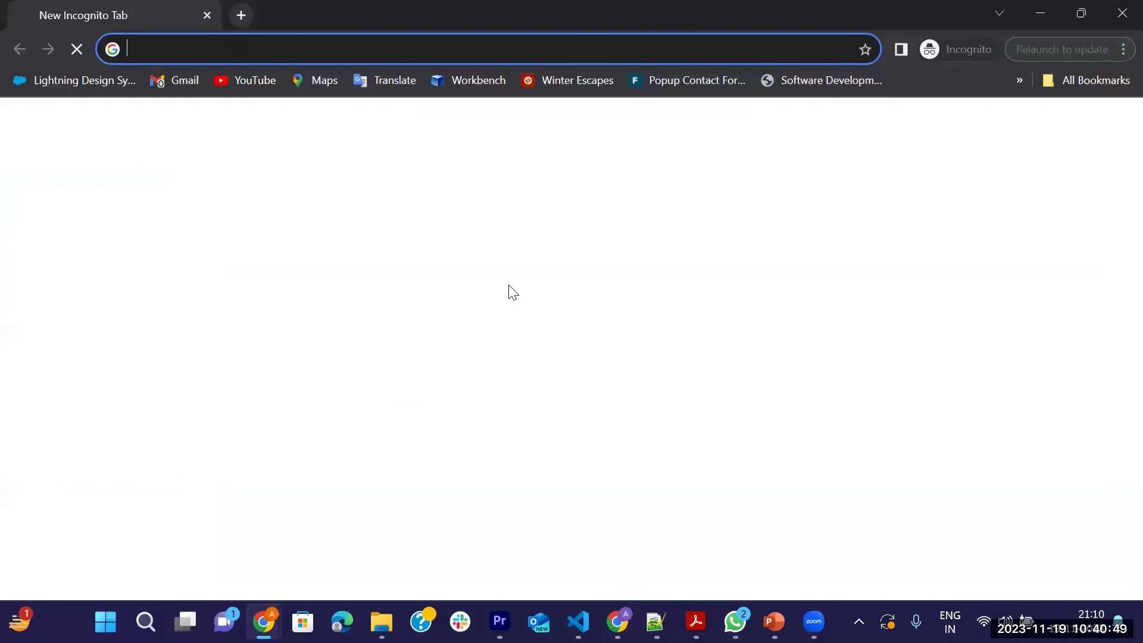
pyautogui.hotkey('ctrl', 'v')
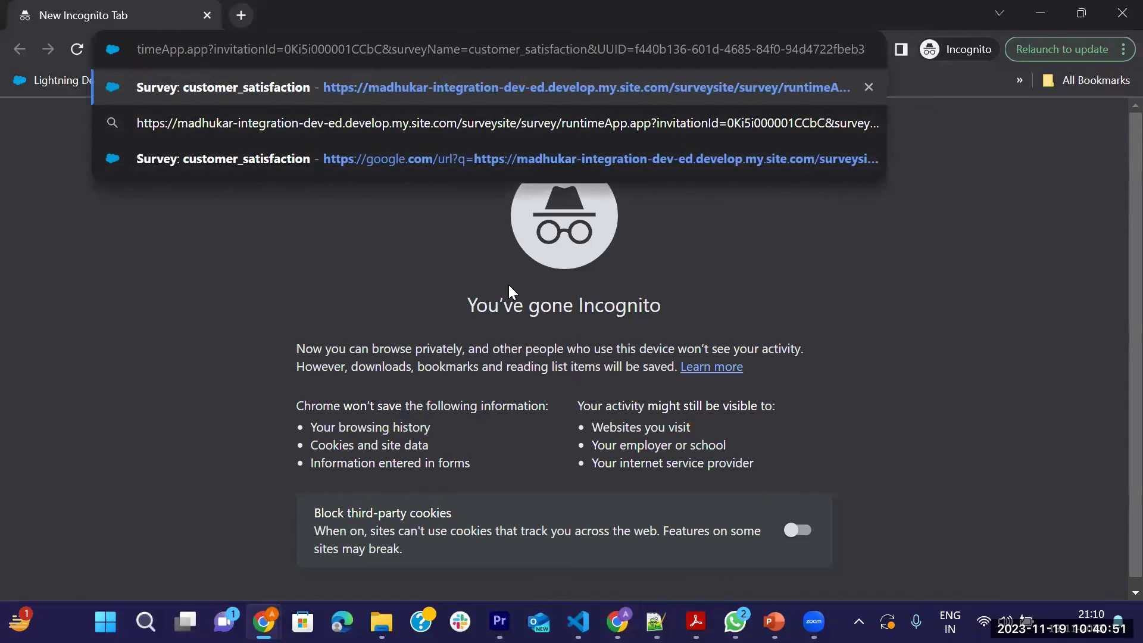
pyautogui.press('Return')
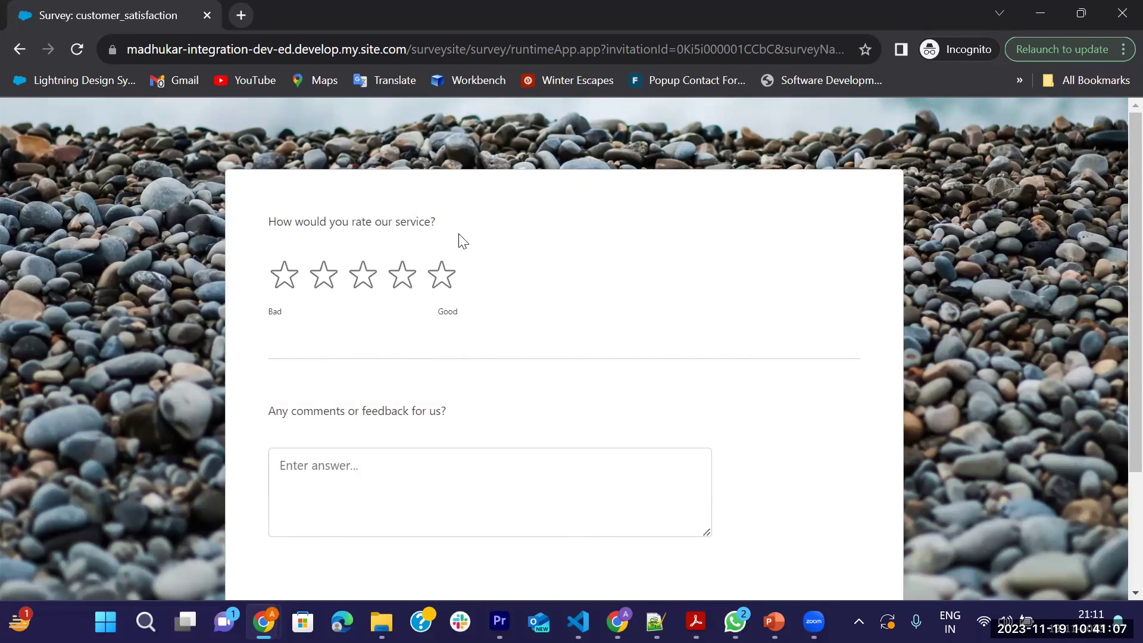
pyautogui.scroll(-2, 545, 295)
pyautogui.scroll(-1, 457, 385)
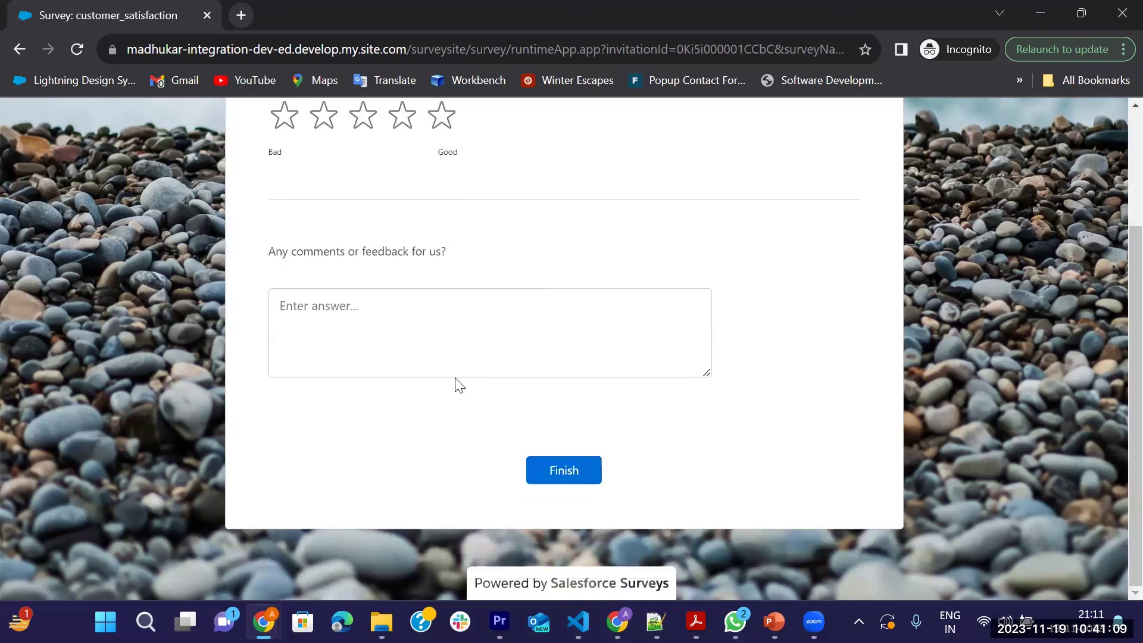
pyautogui.scroll(3, 498, 314)
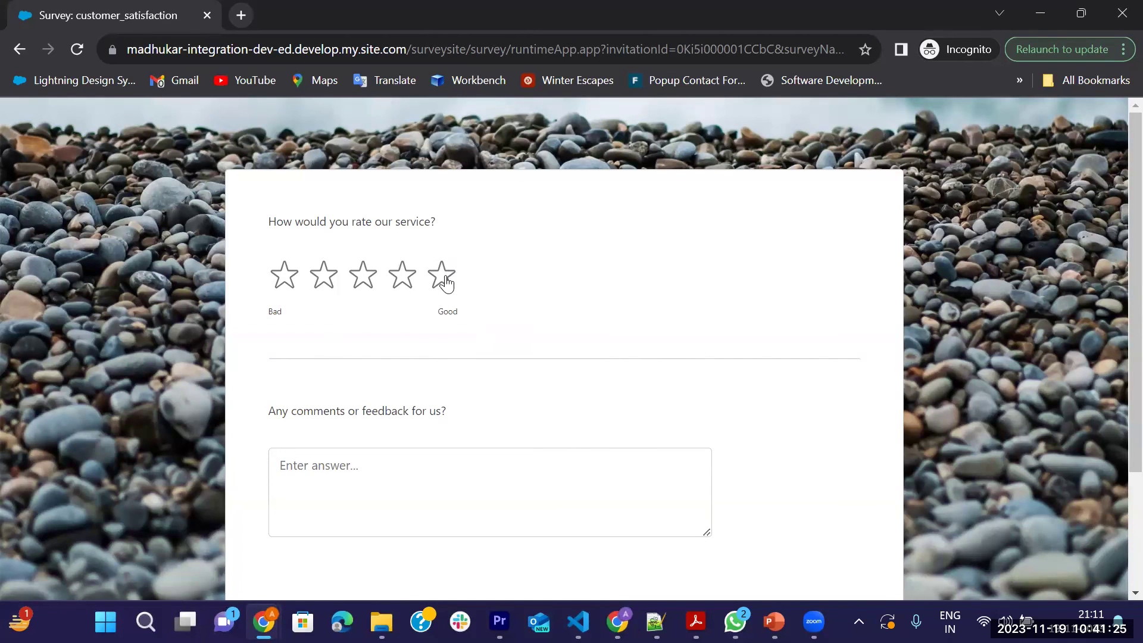
# Bring up the other browser window's Survey Invitations and Responses list
pyautogui.moveTo(264, 622)
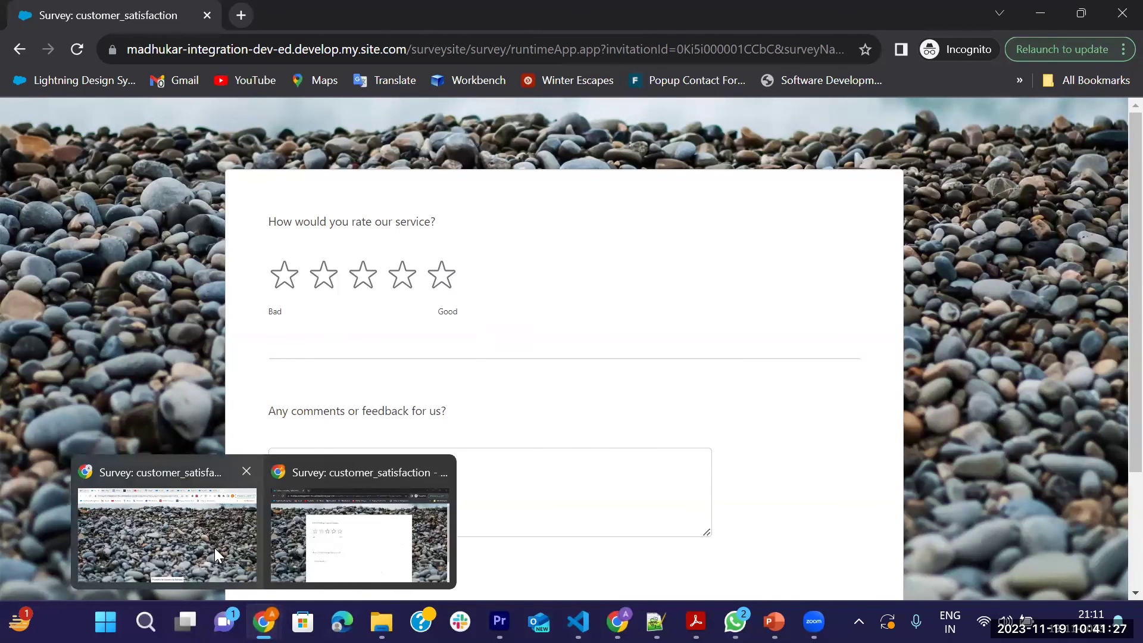
pyautogui.click(217, 554)
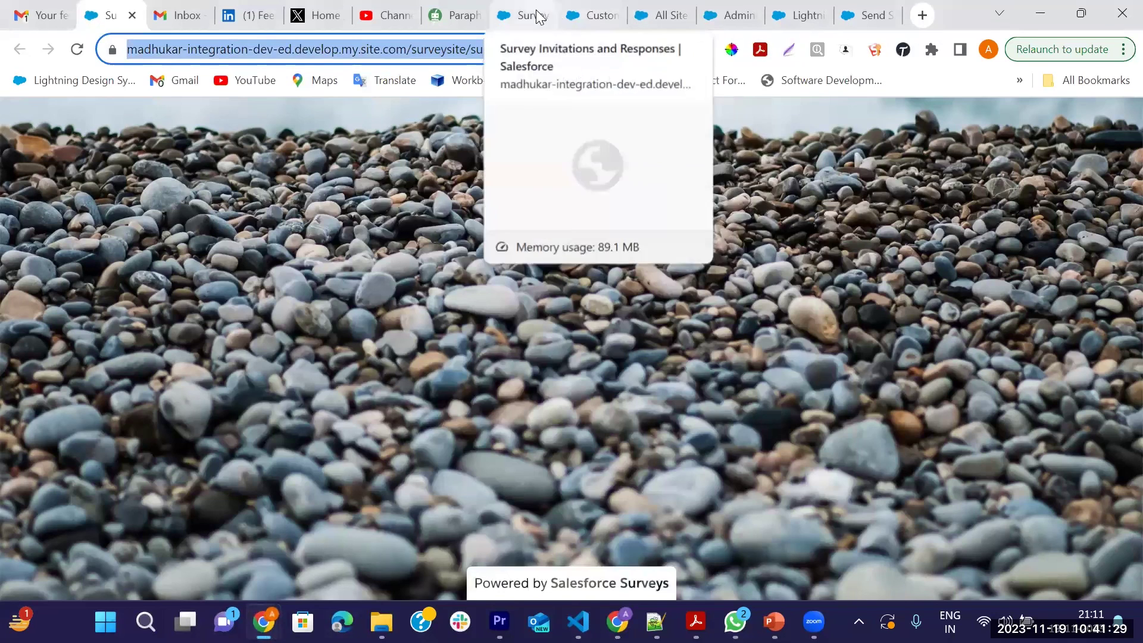
pyautogui.click(536, 9)
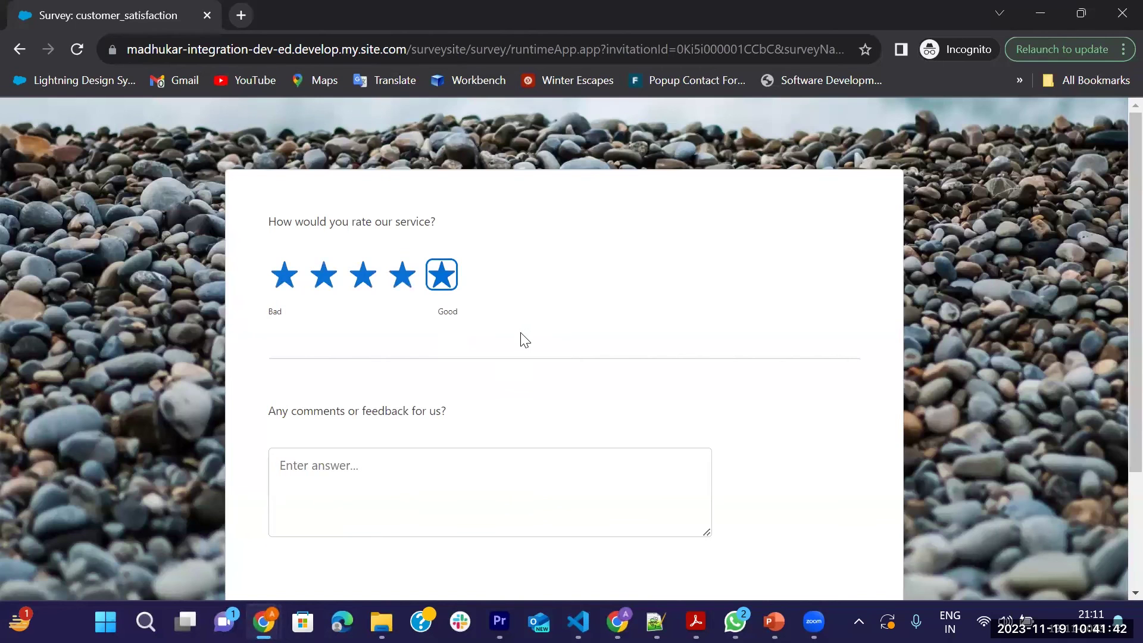
pyautogui.scroll(-3, 417, 348)
# Enter a comment asking for some gift and submit the customer_satisfaction survey
pyautogui.click(323, 335)
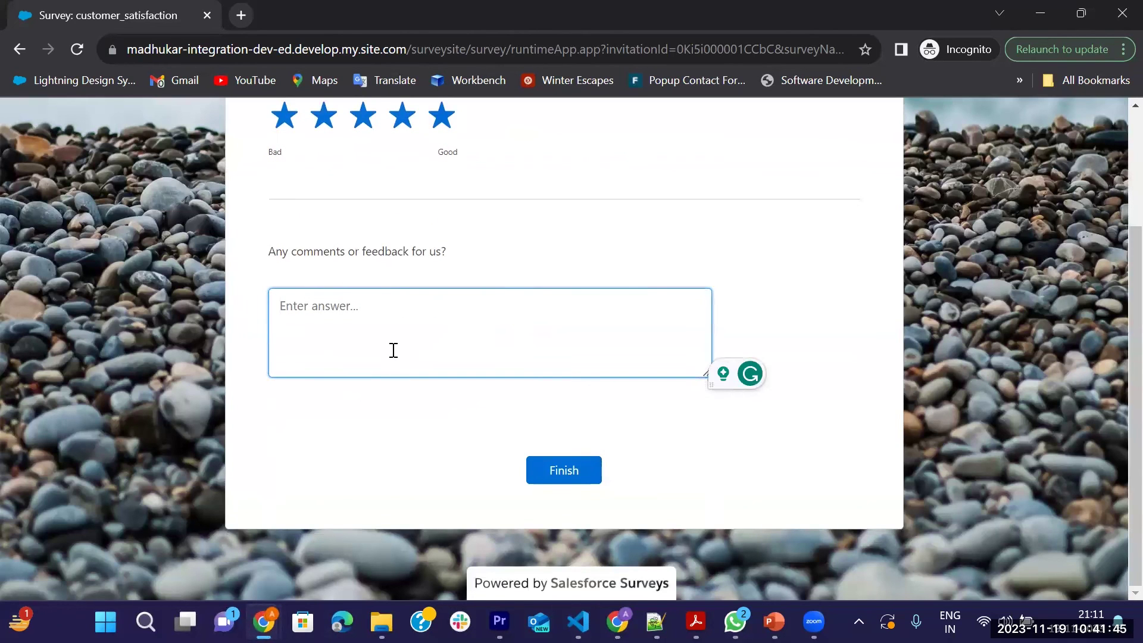
pyautogui.write('Please pro')
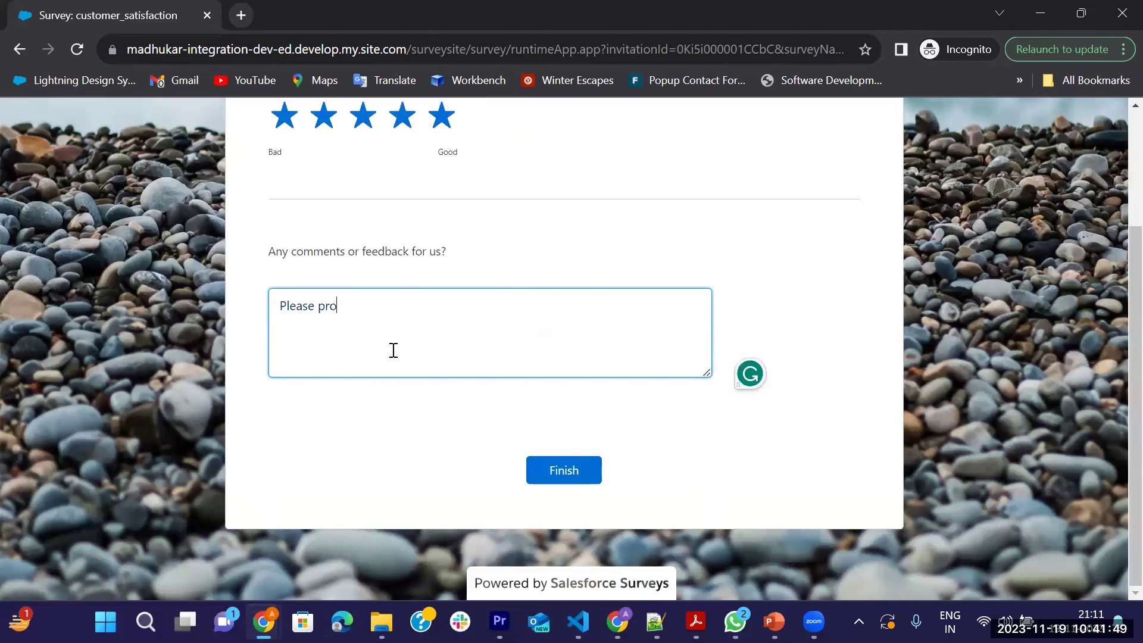
pyautogui.write('vide sum')
pyautogui.press('BackSpace')
pyautogui.press('BackSpace')
pyautogui.write('ome fgift')
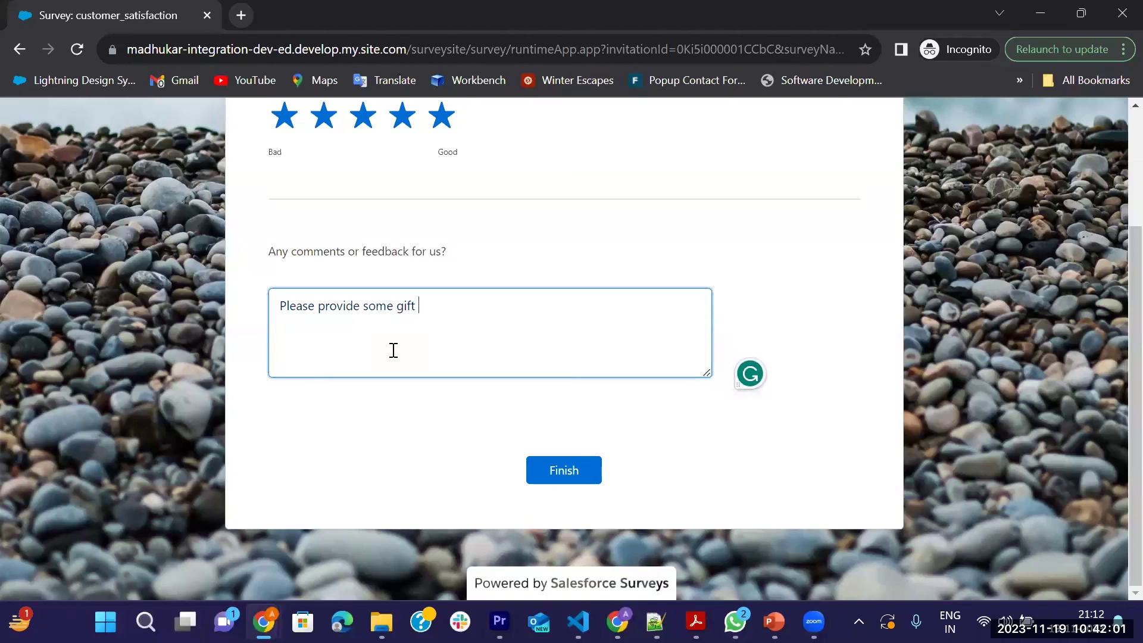
pyautogui.write(' f')
pyautogui.press('BackSpace')
pyautogui.write('.')
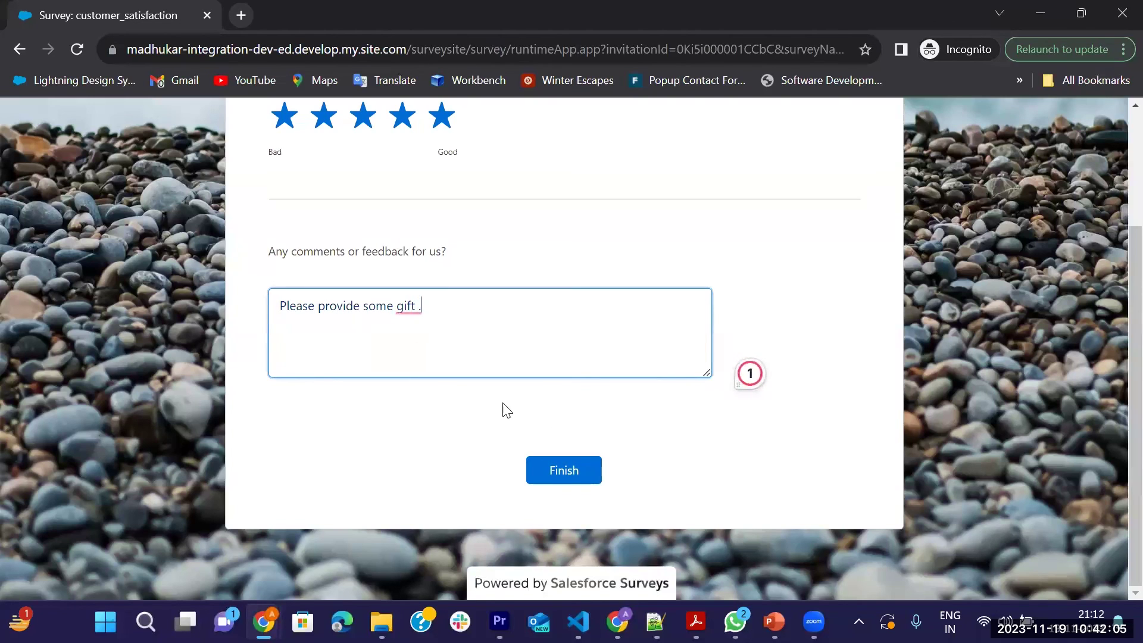
pyautogui.click(585, 482)
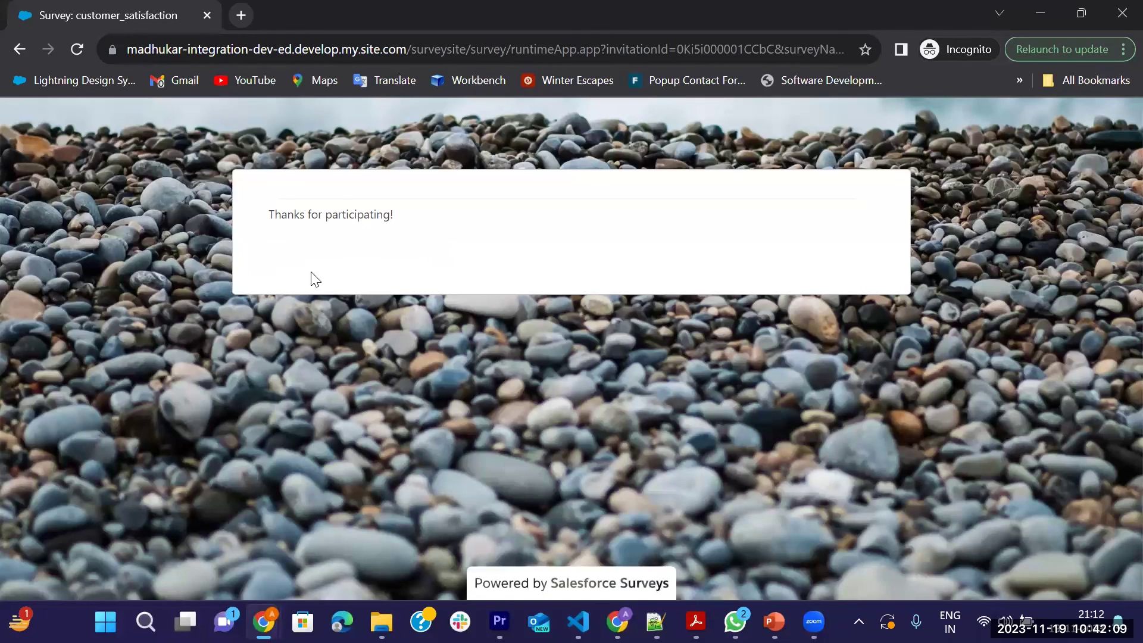
pyautogui.moveTo(269, 214); pyautogui.dragTo(417, 215)
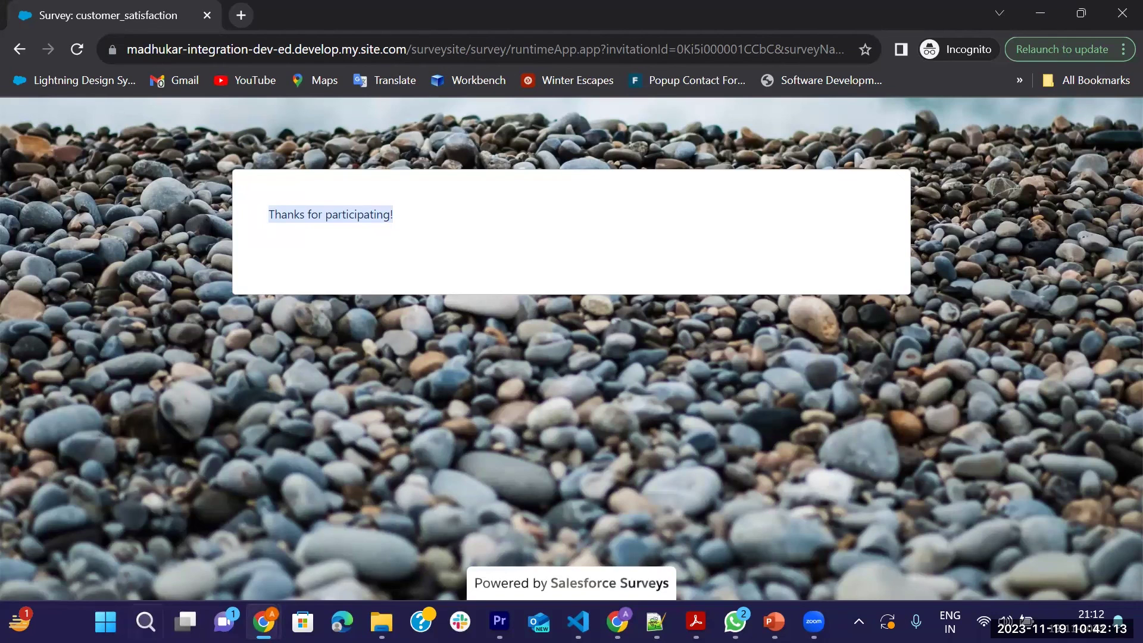
# Refresh Survey Invitations and Responses to confirm the Completed status, and widen the Participant column
pyautogui.moveTo(262, 622)
pyautogui.click(232, 523)
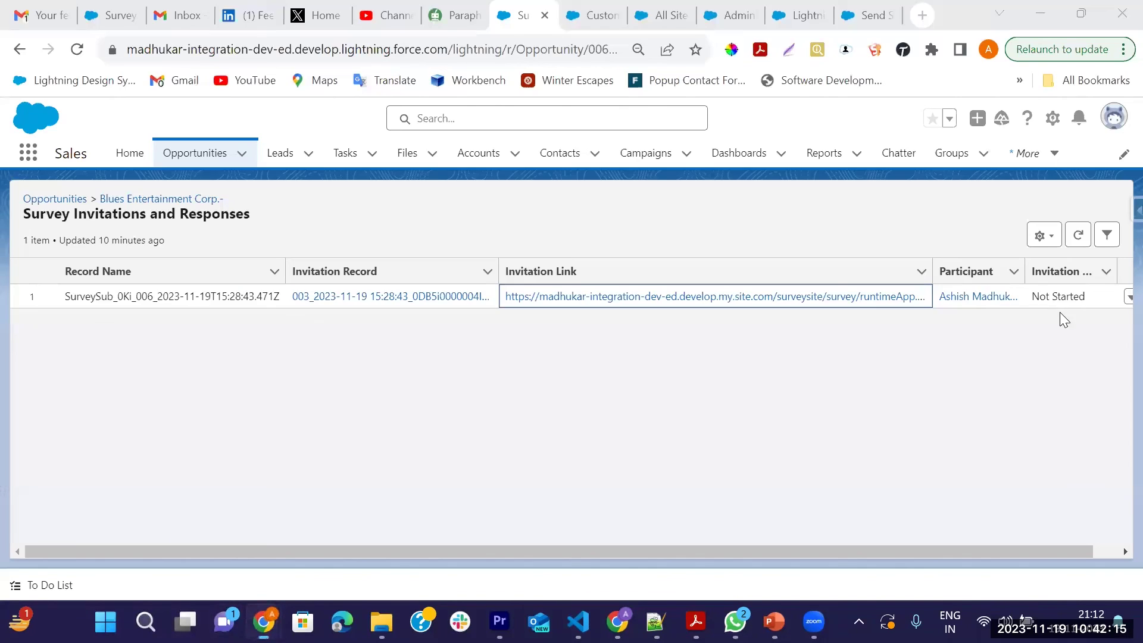
pyautogui.click(77, 48)
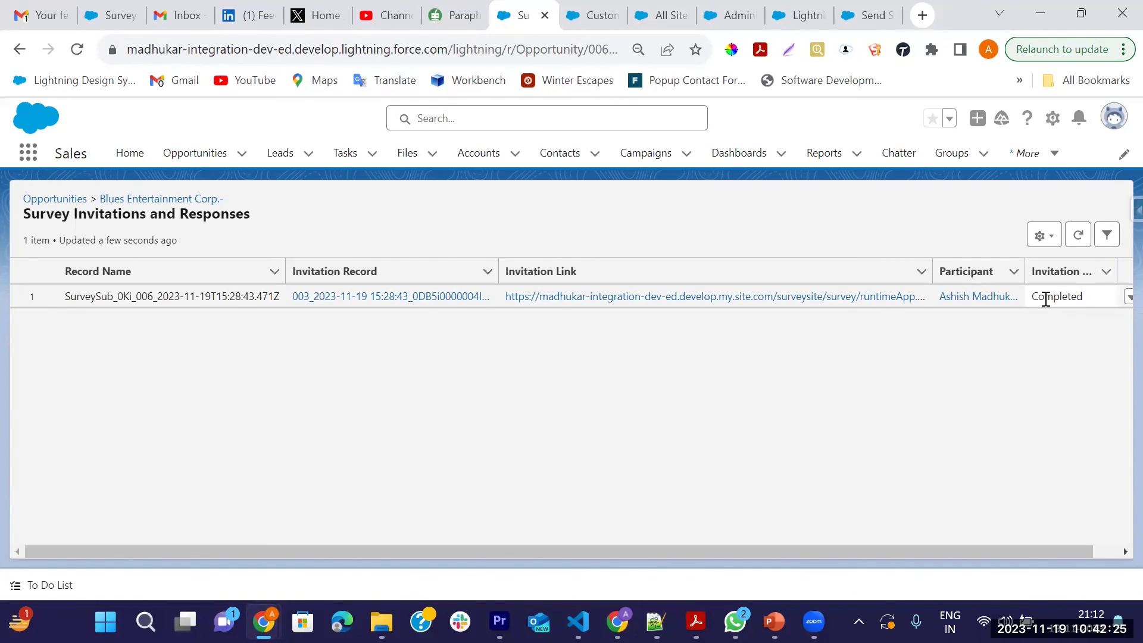
pyautogui.moveTo(1032, 297); pyautogui.dragTo(1092, 301)
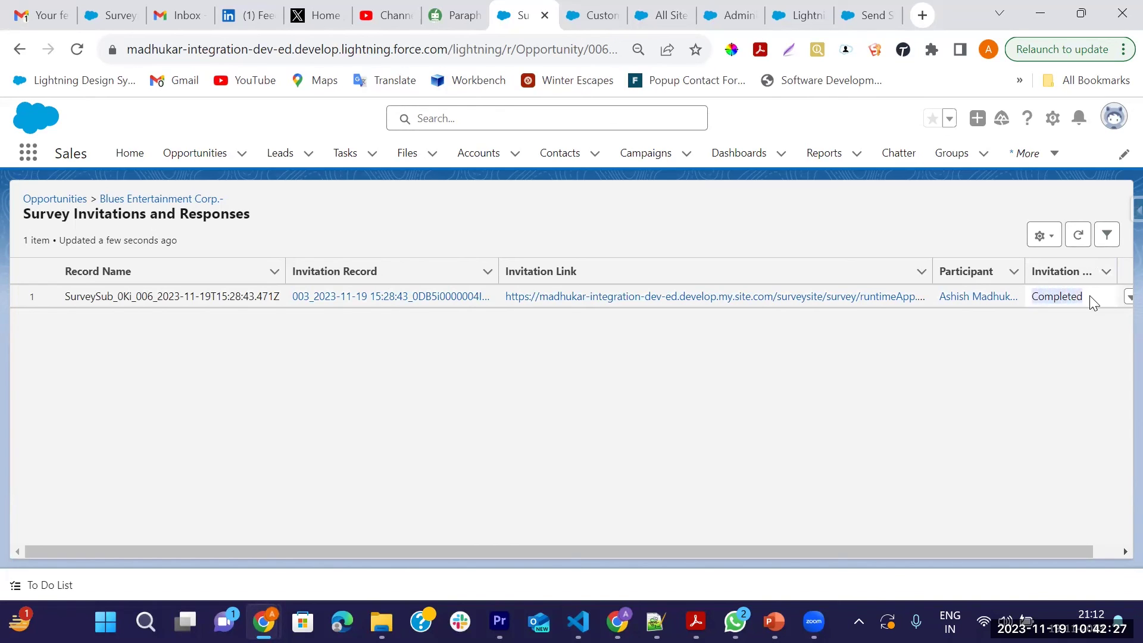
pyautogui.moveTo(1028, 270); pyautogui.dragTo(1035, 270)
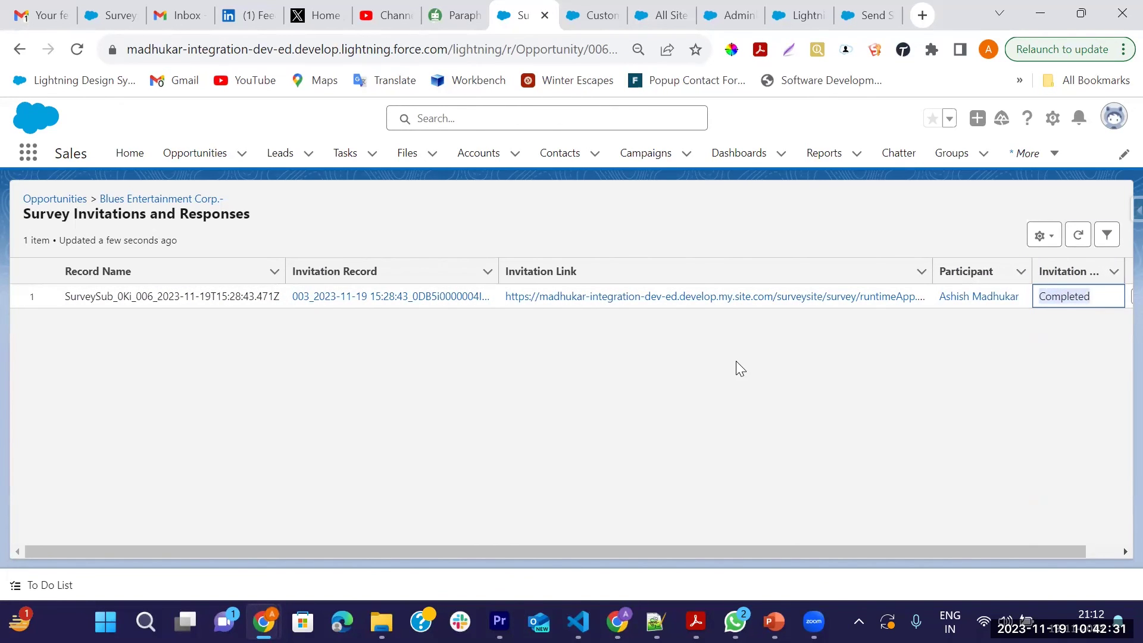